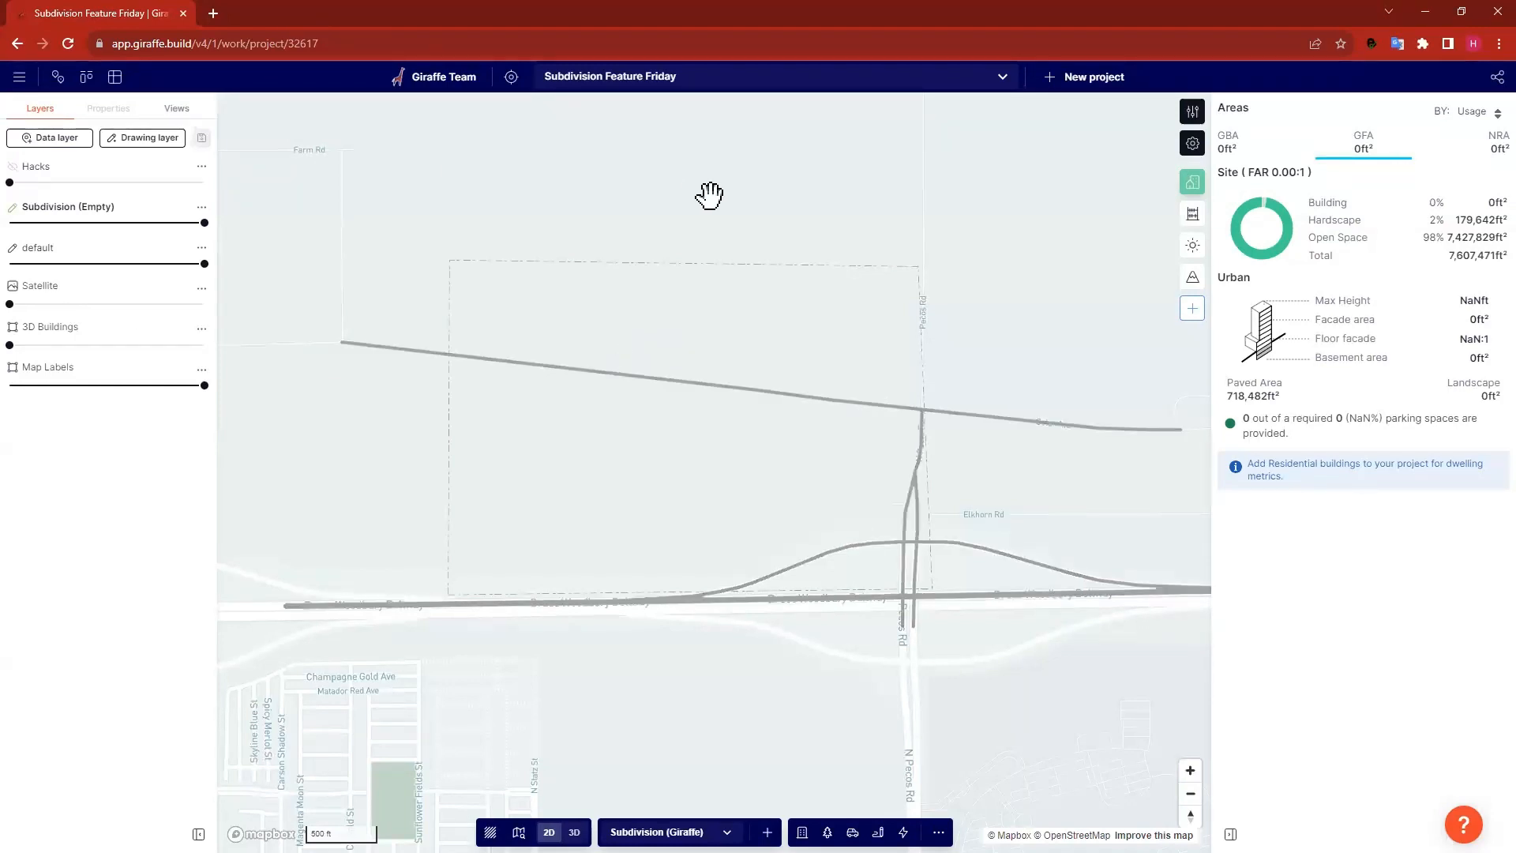
Draw a four-sided polygon north of the diagonal road within the site boundary, about 3,201 ft along its north edge and 869 ft along its east edge.
{"action": "key", "text": "p"}
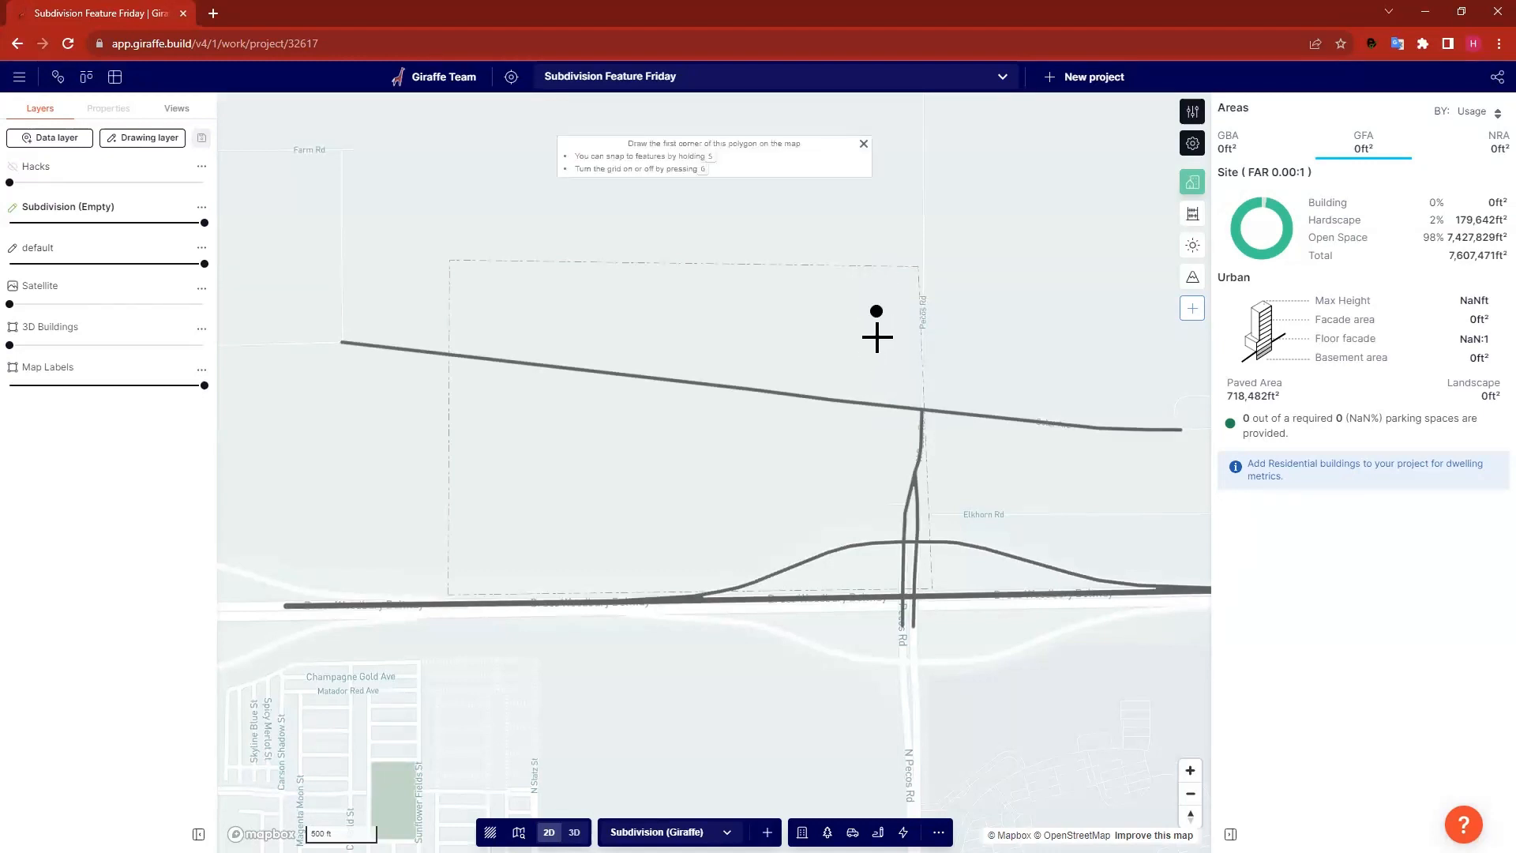
{"action": "left_click", "coordinate": [917, 398]}
{"action": "left_click", "coordinate": [913, 274]}
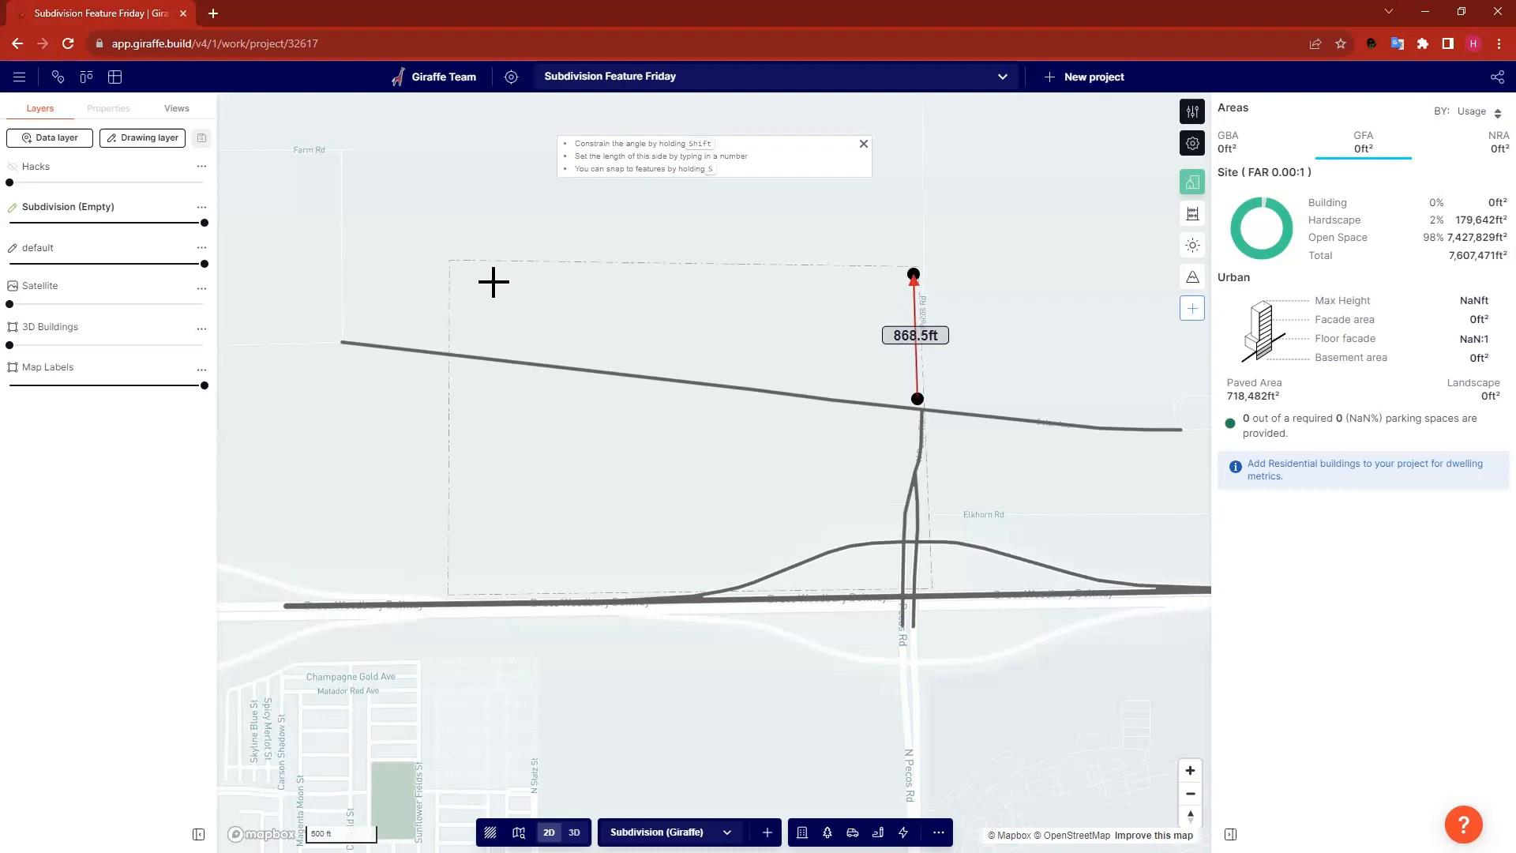
{"action": "left_click", "coordinate": [456, 266]}
{"action": "left_click", "coordinate": [454, 349]}
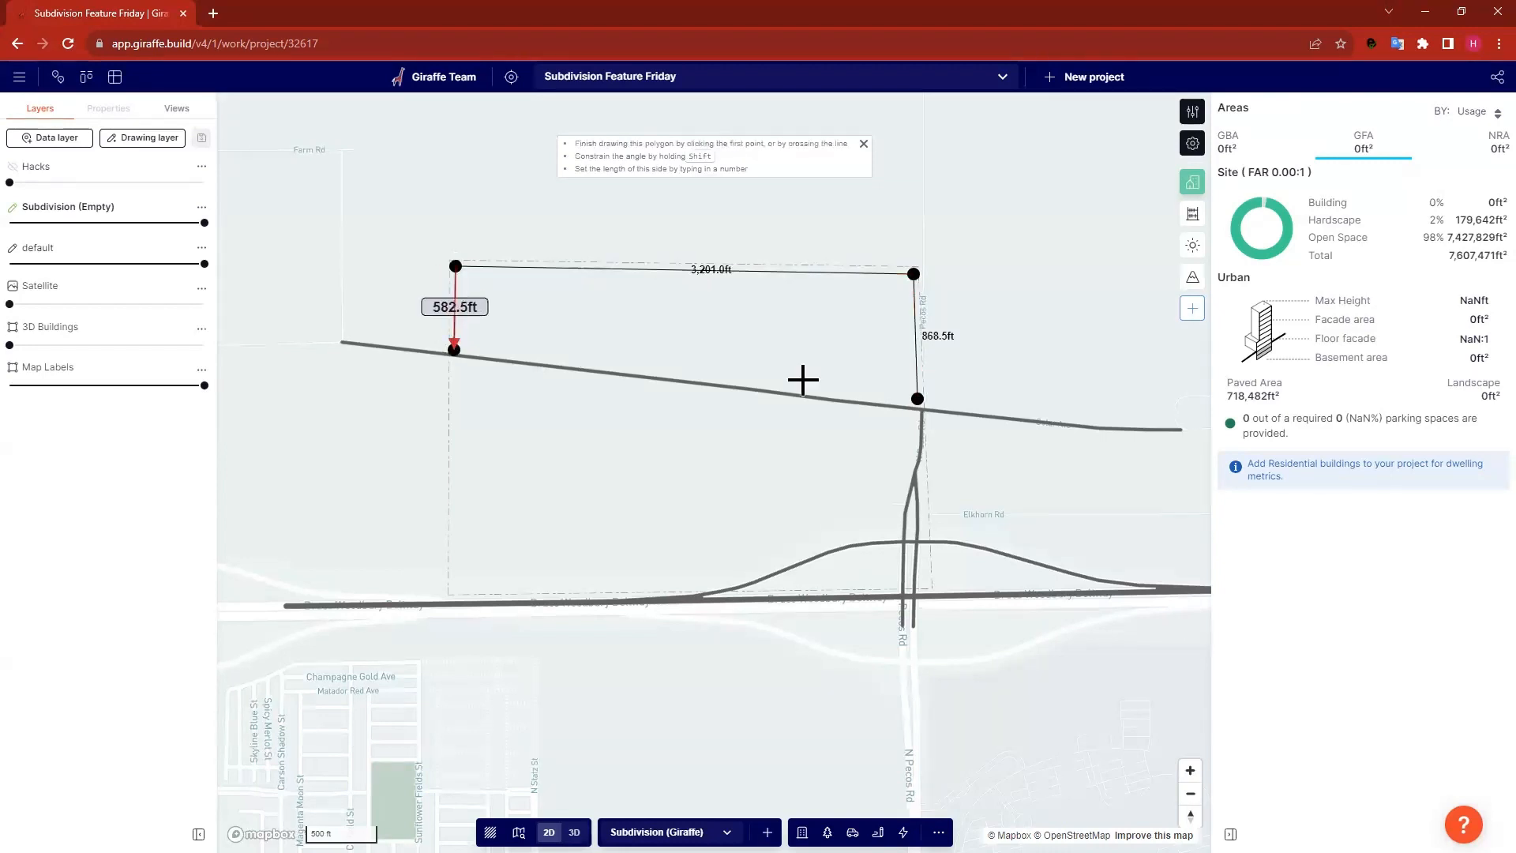
{"action": "left_click", "coordinate": [913, 399]}
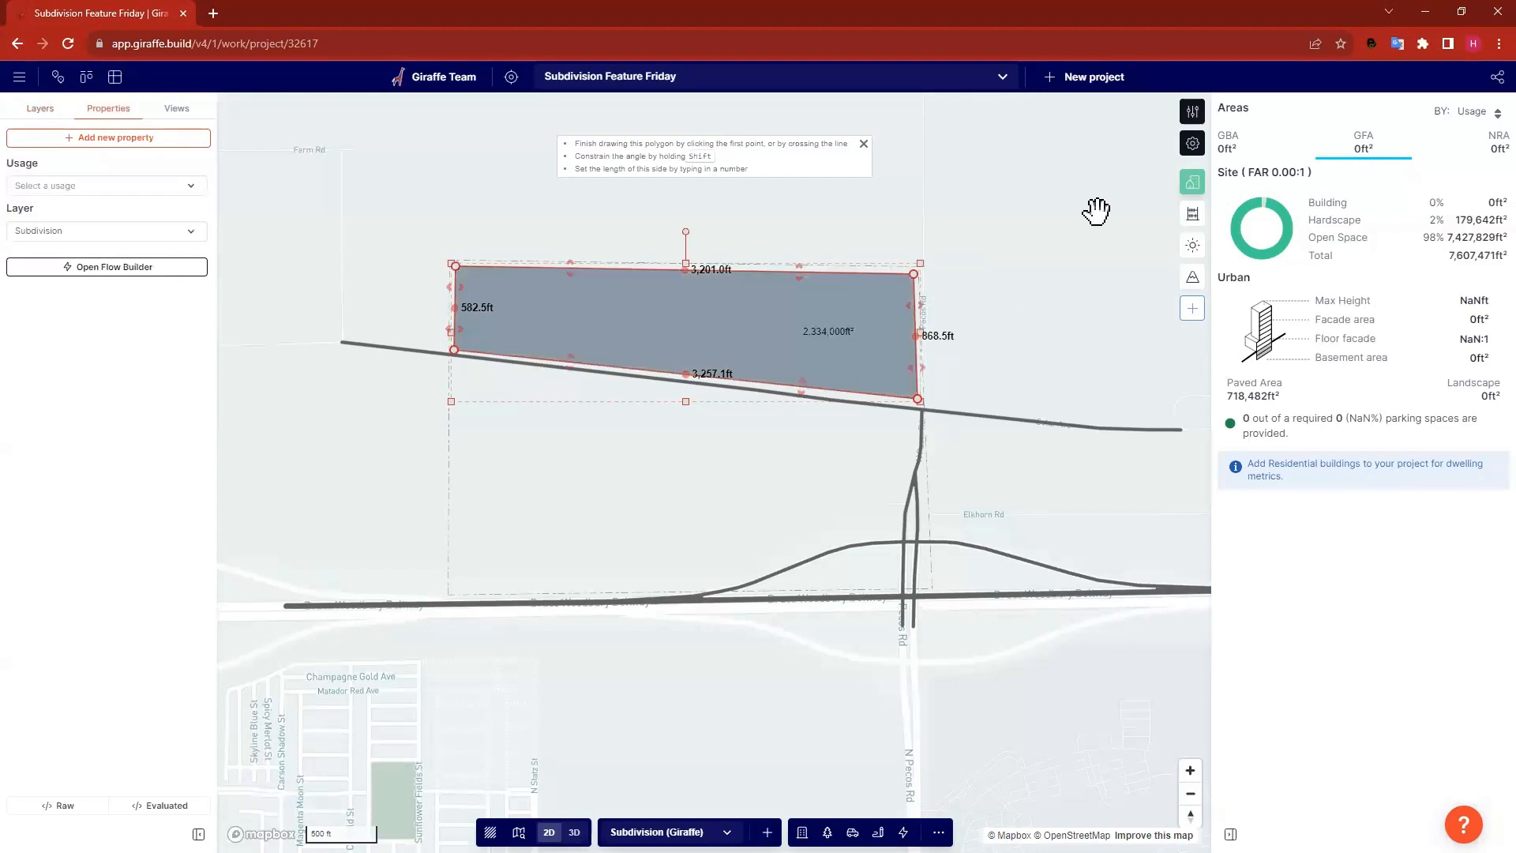
Apply the Subdivide to lots flow to the new polygon.
{"action": "scroll", "coordinate": [720, 229], "scroll_direction": "up", "scroll_amount": 3}
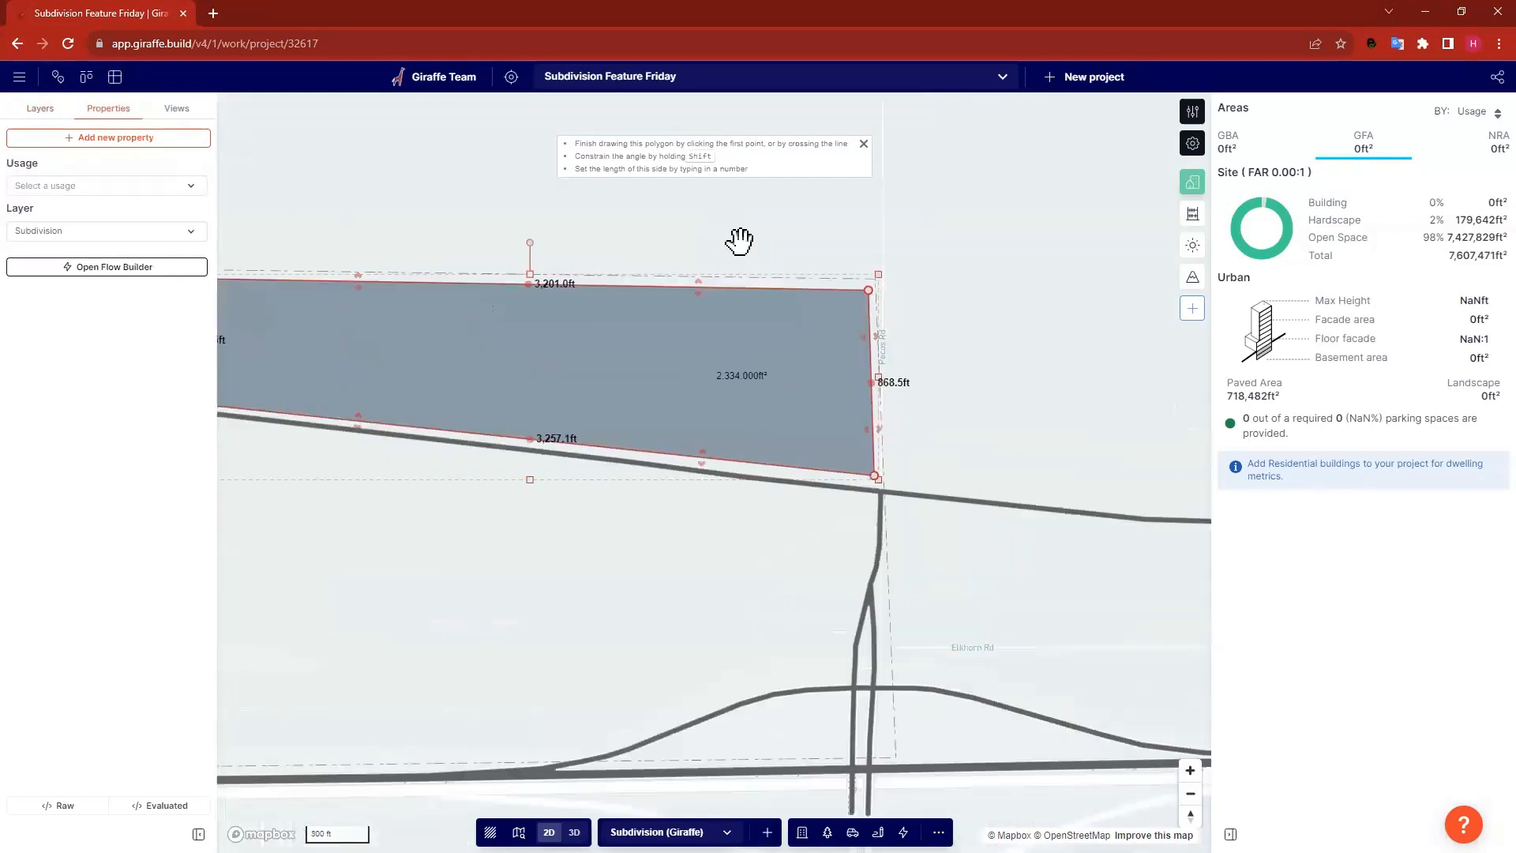
{"action": "left_click_drag", "start_coordinate": [750, 226], "coordinate": [887, 223]}
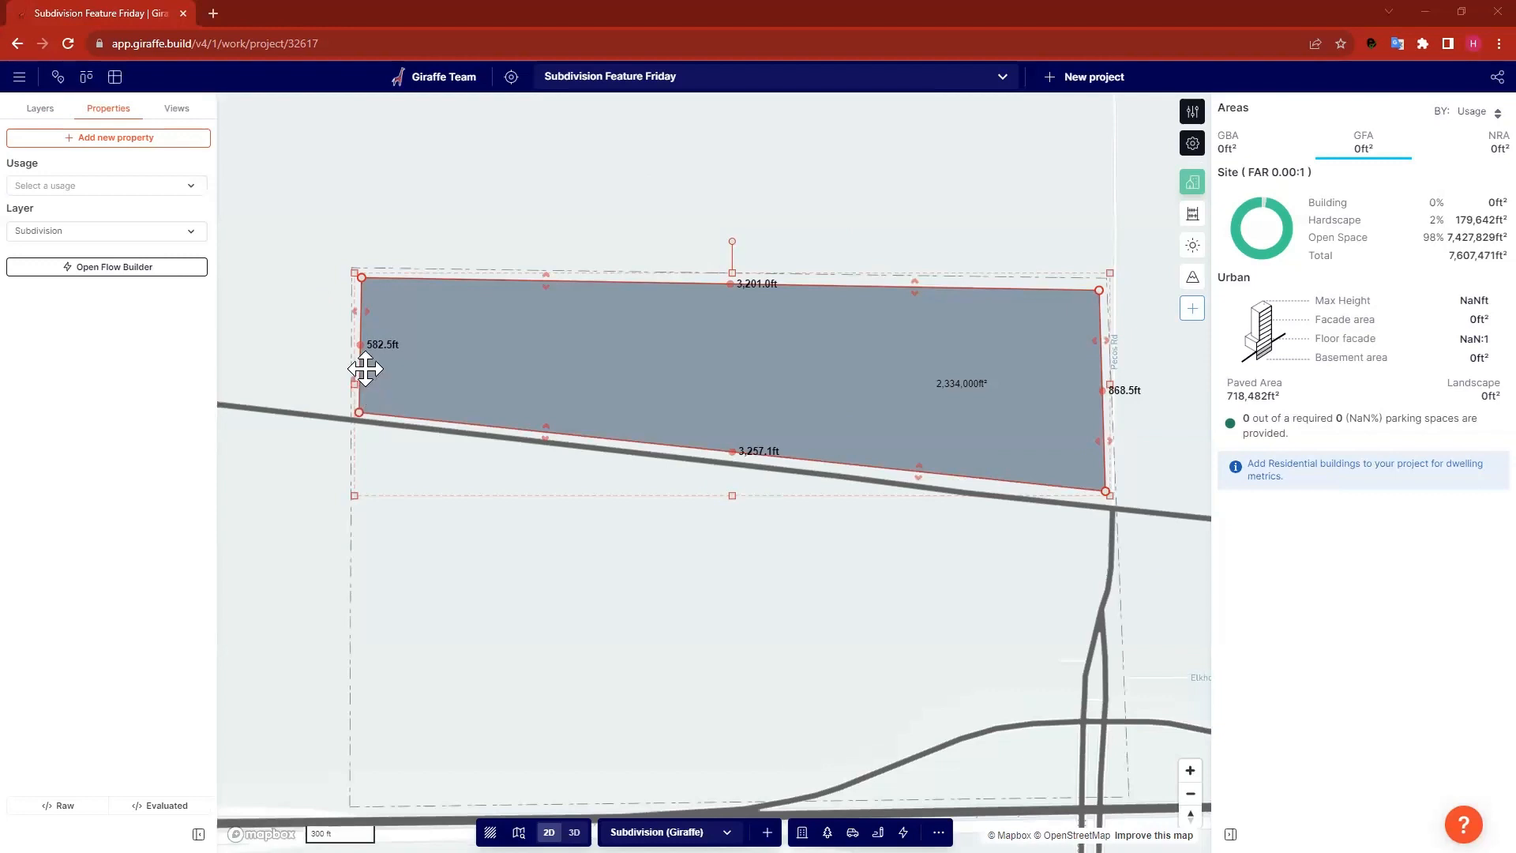
{"action": "left_click", "coordinate": [107, 271]}
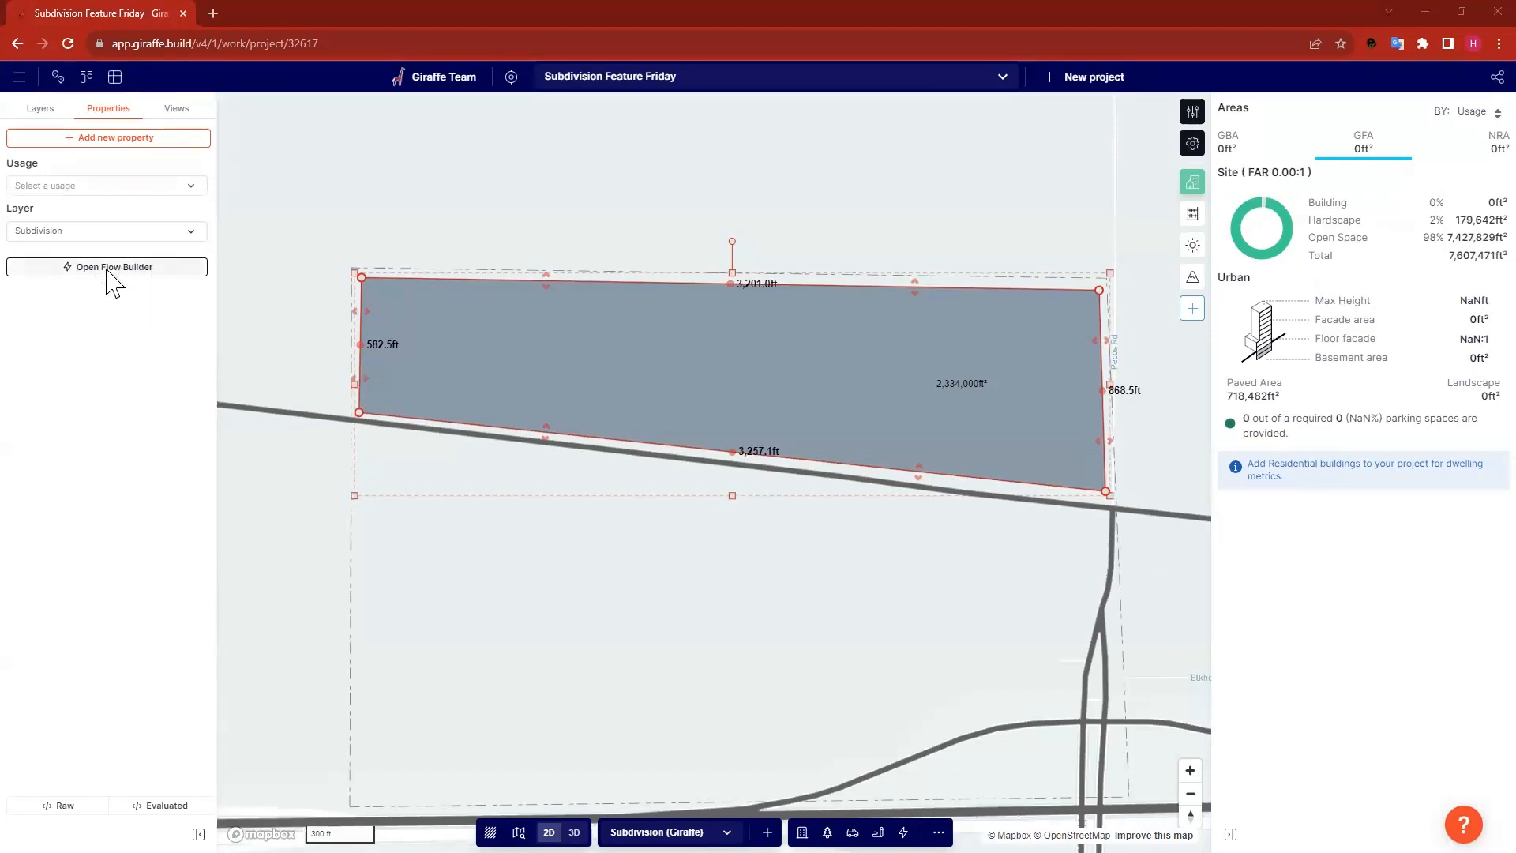
{"action": "left_click", "coordinate": [108, 271]}
{"action": "left_click", "coordinate": [132, 267]}
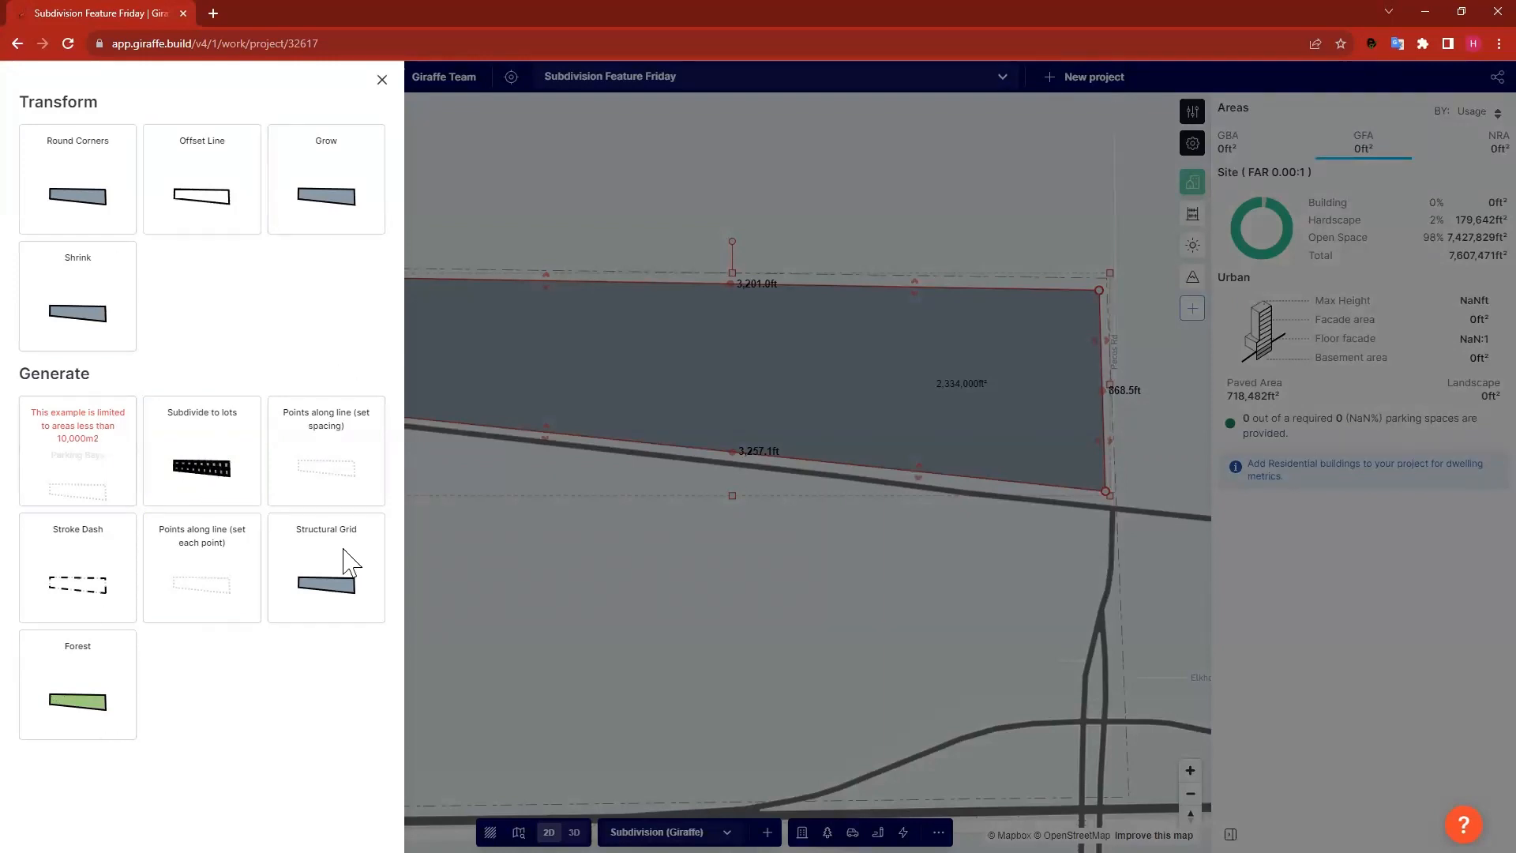
{"action": "left_click", "coordinate": [204, 444]}
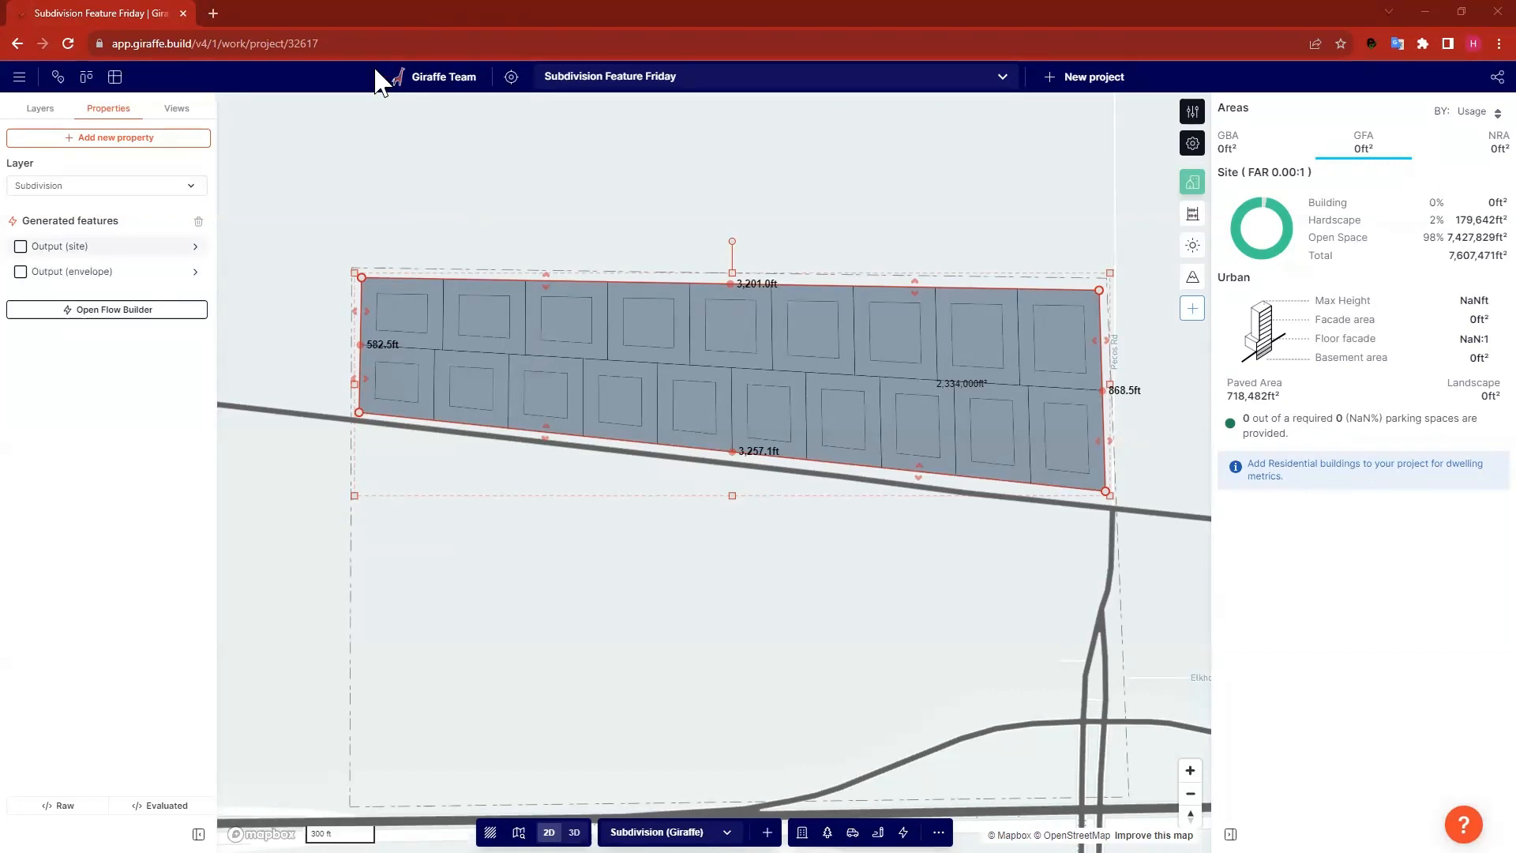
In the generated site output's Subdivide Lots settings, set the solve target to Area.
{"action": "left_click", "coordinate": [63, 249]}
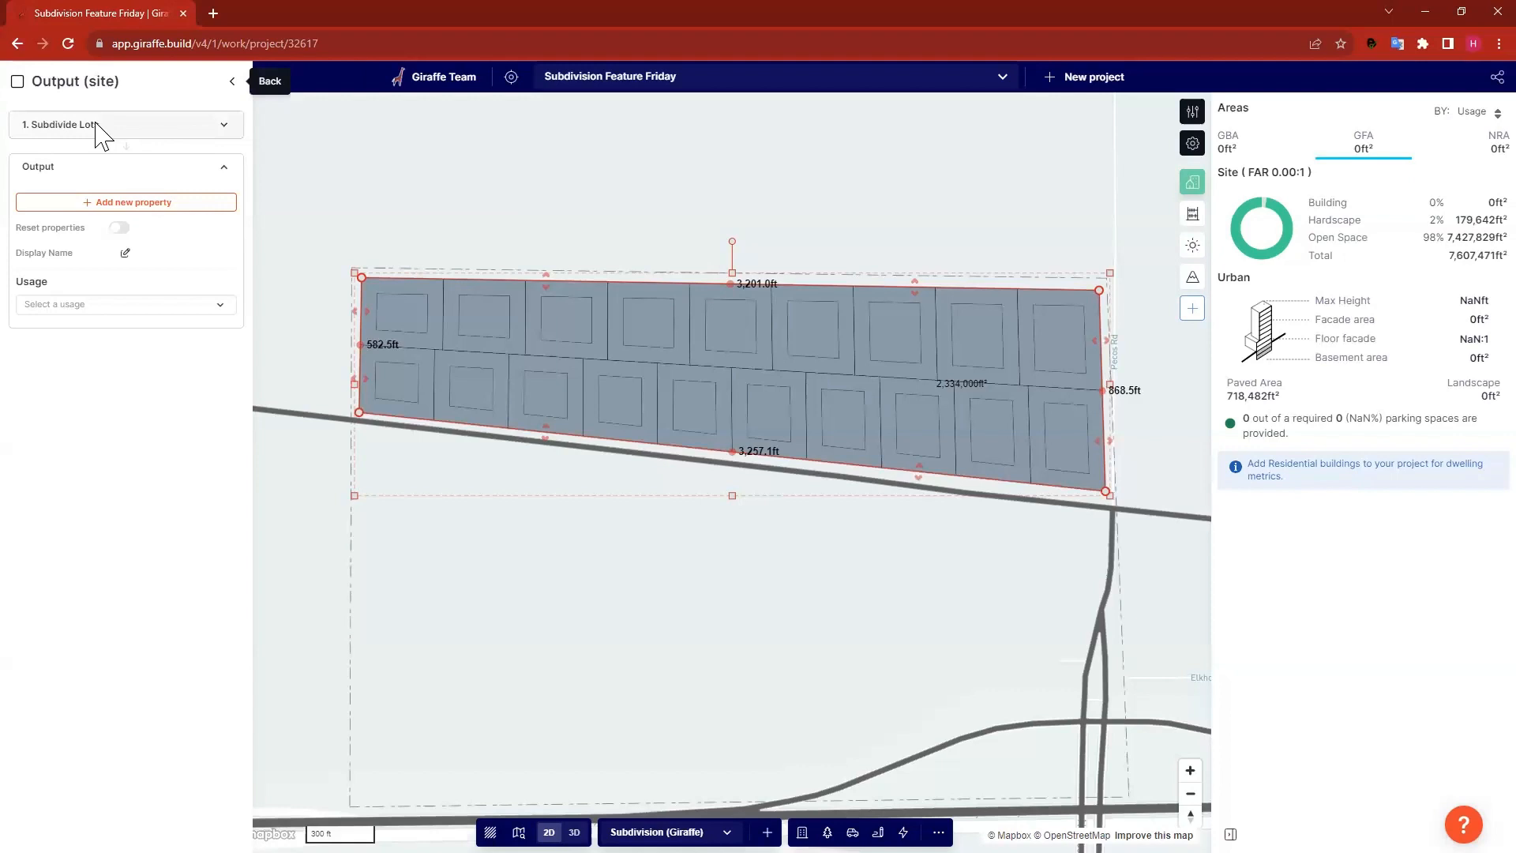
{"action": "key", "text": "ctrl"}
{"action": "key", "text": "ctrl"}
{"action": "left_click", "coordinate": [107, 126]}
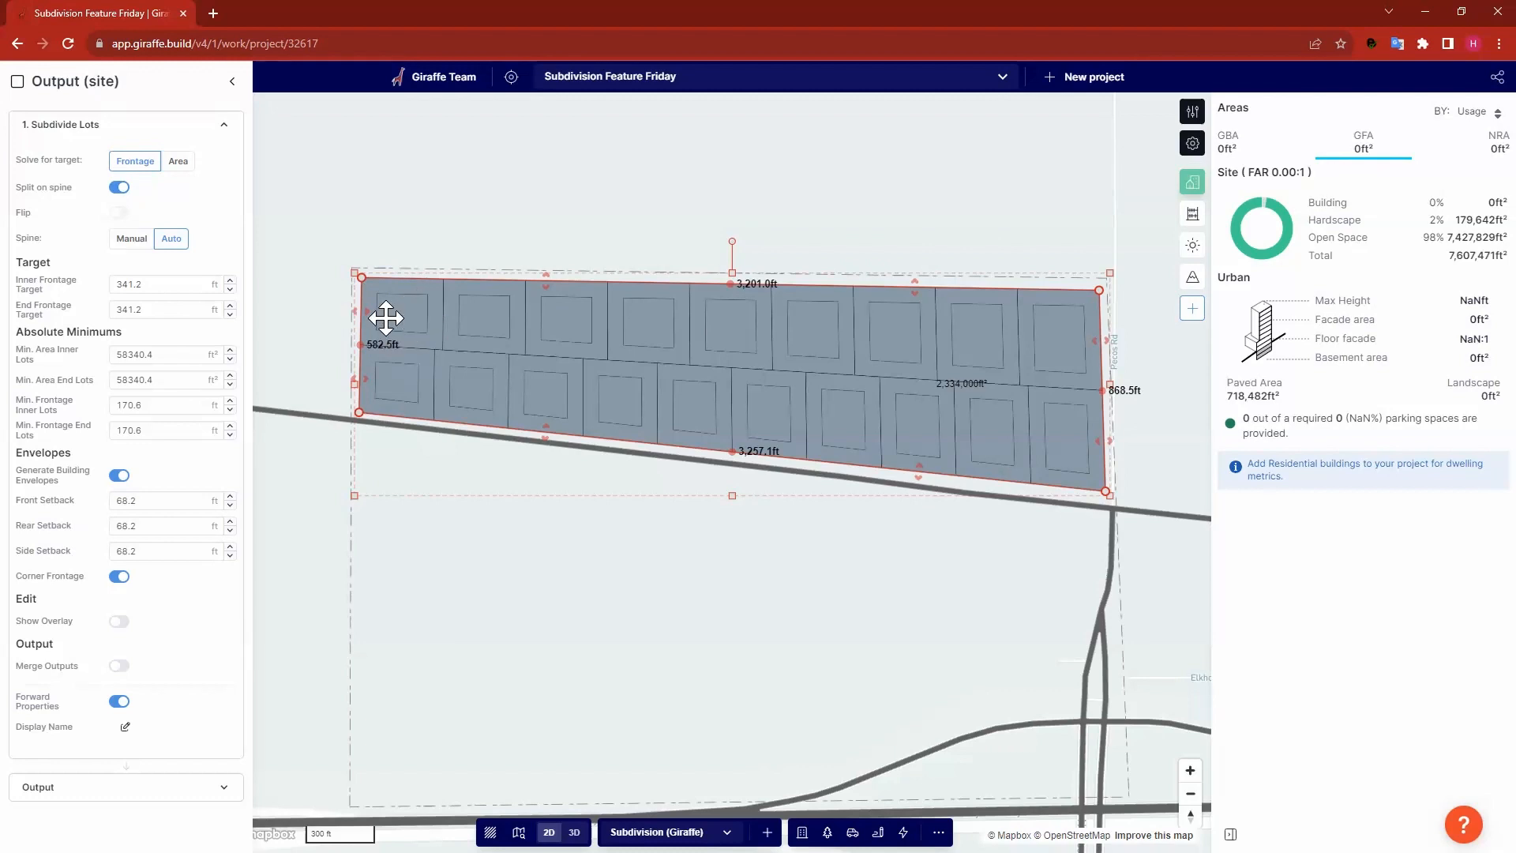
{"action": "left_click", "coordinate": [185, 163]}
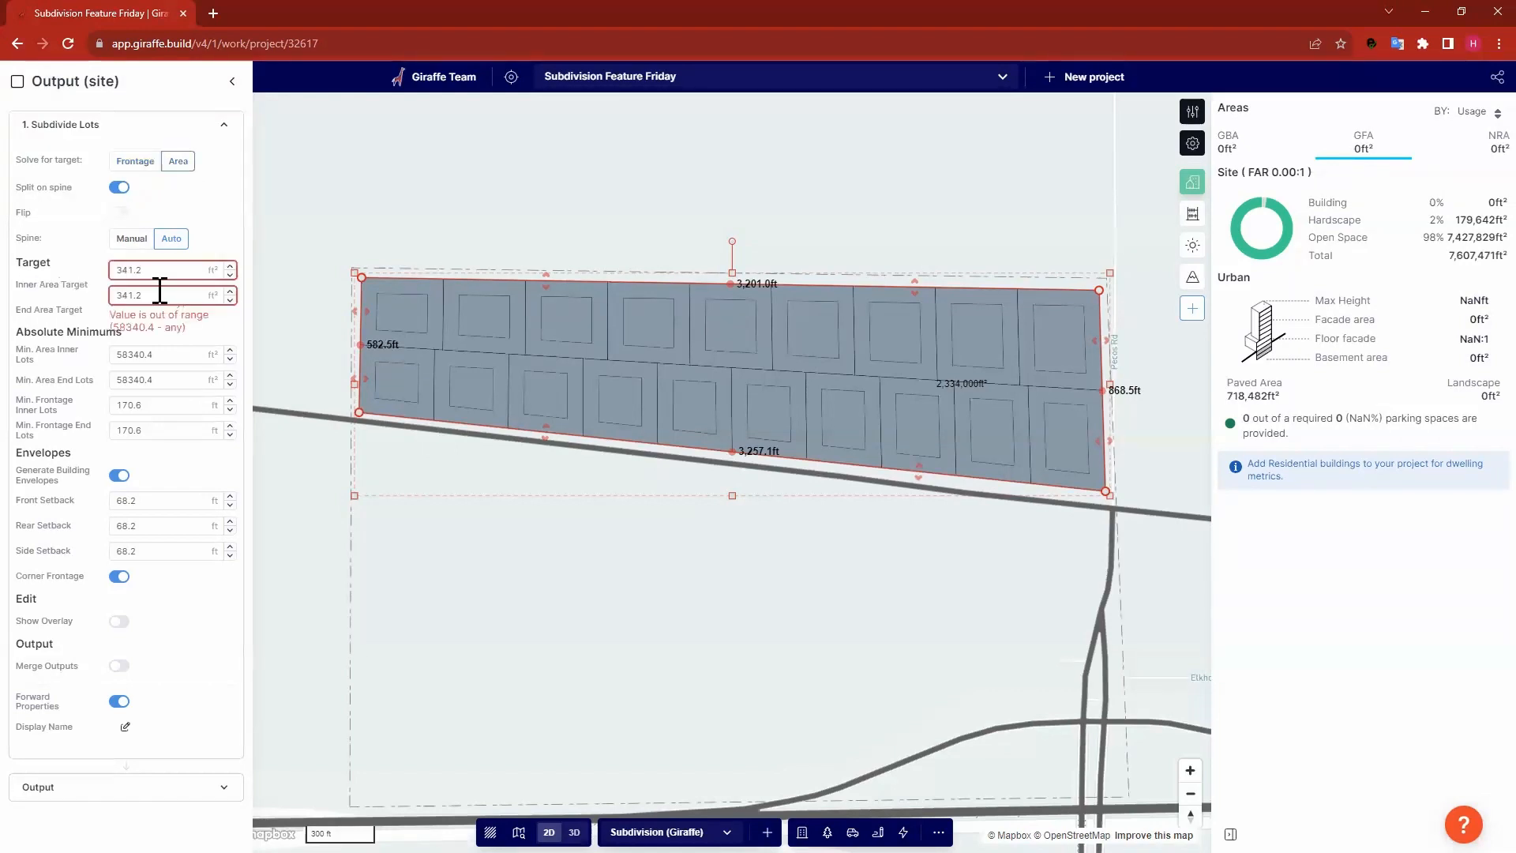
{"action": "left_click_drag", "start_coordinate": [30, 286], "coordinate": [66, 310]}
{"action": "left_click", "coordinate": [145, 162]}
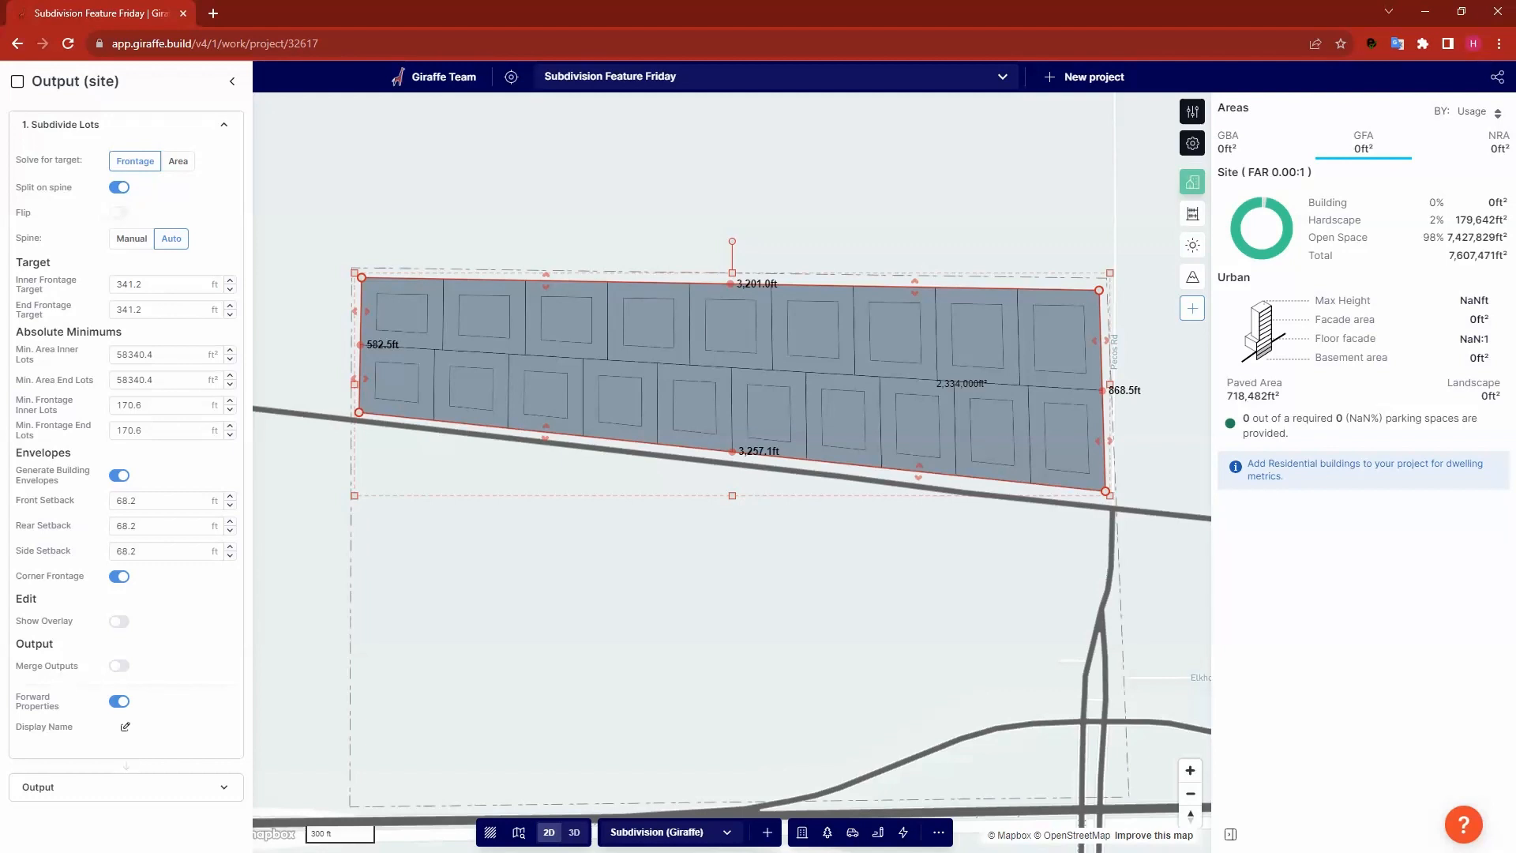
{"action": "left_click", "coordinate": [186, 162]}
{"action": "left_click", "coordinate": [188, 161]}
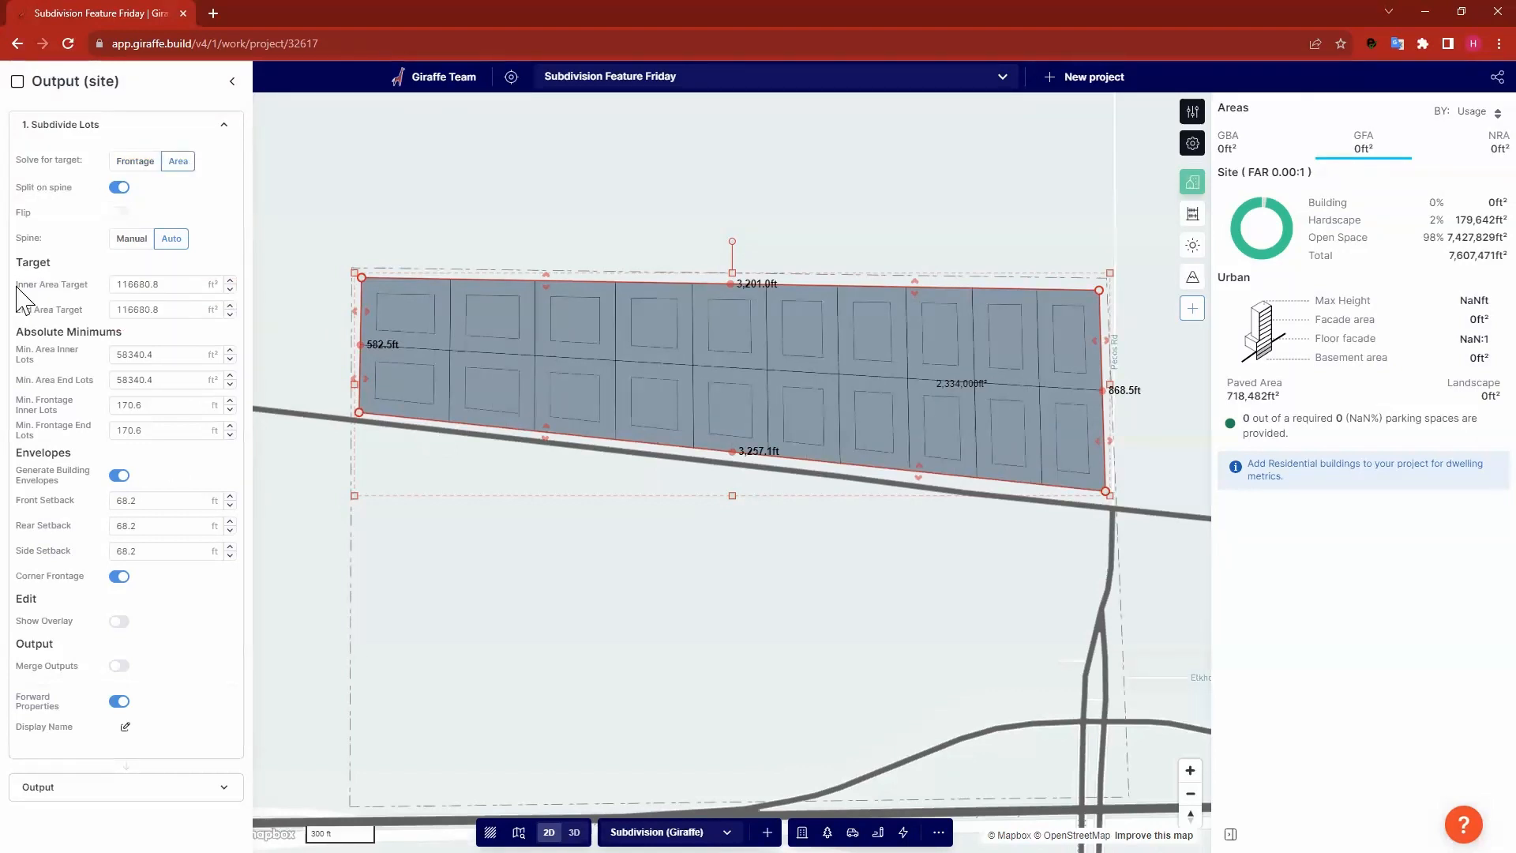
Try to set the inner area target to 6000 ft².
{"action": "left_click", "coordinate": [179, 283]}
{"action": "key", "text": "ctrl+a"}
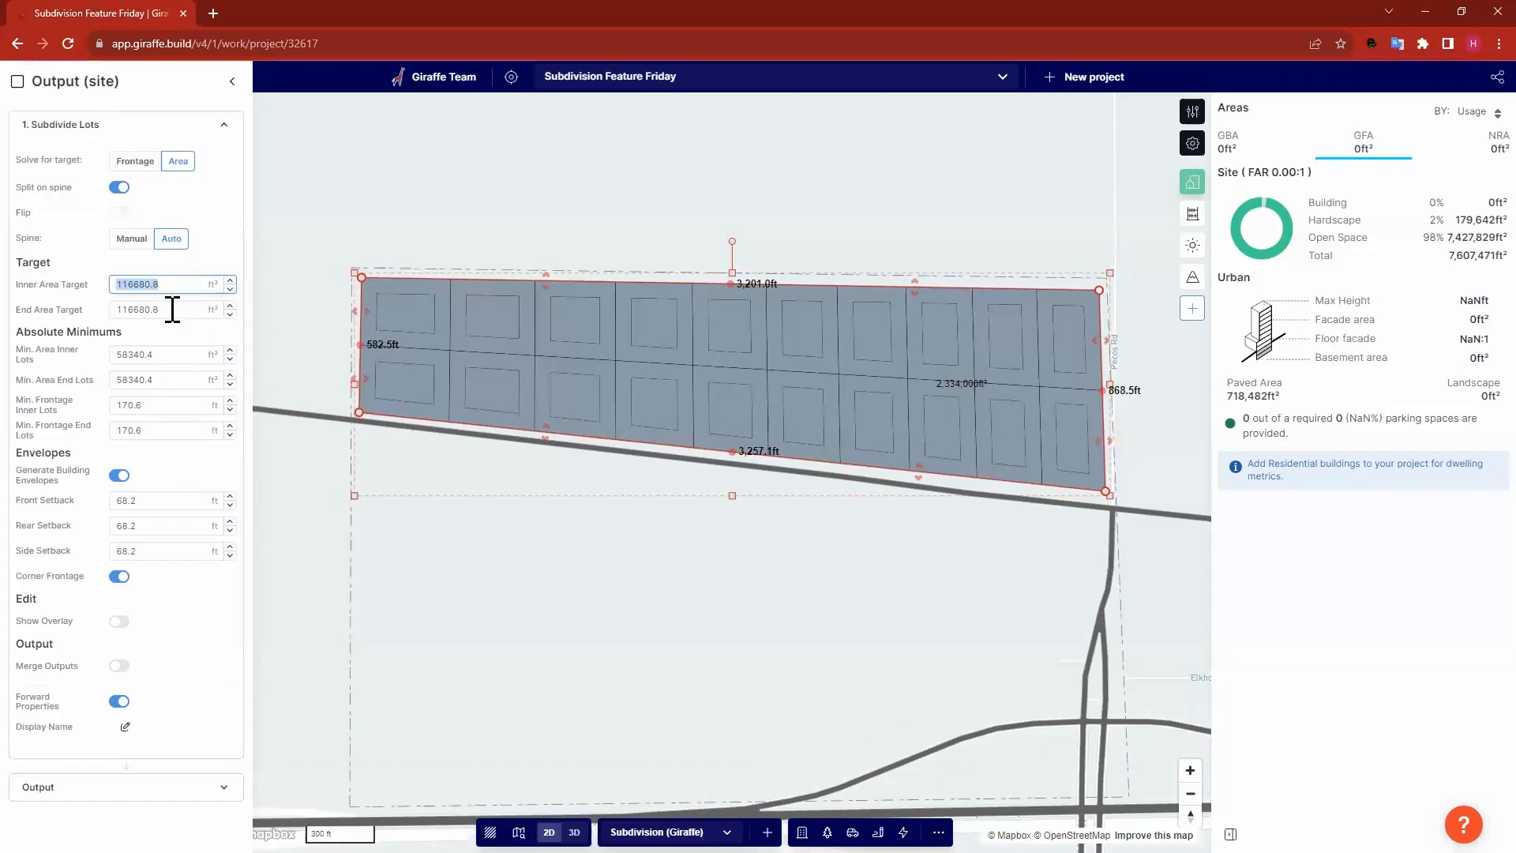
{"action": "key", "text": "Right"}
{"action": "key", "text": "shift+Left"}
{"action": "key", "text": "shift+Left"}
{"action": "key", "text": "shift+Left"}
{"action": "key", "text": "ctrl+a"}
{"action": "type", "text": "6000"}
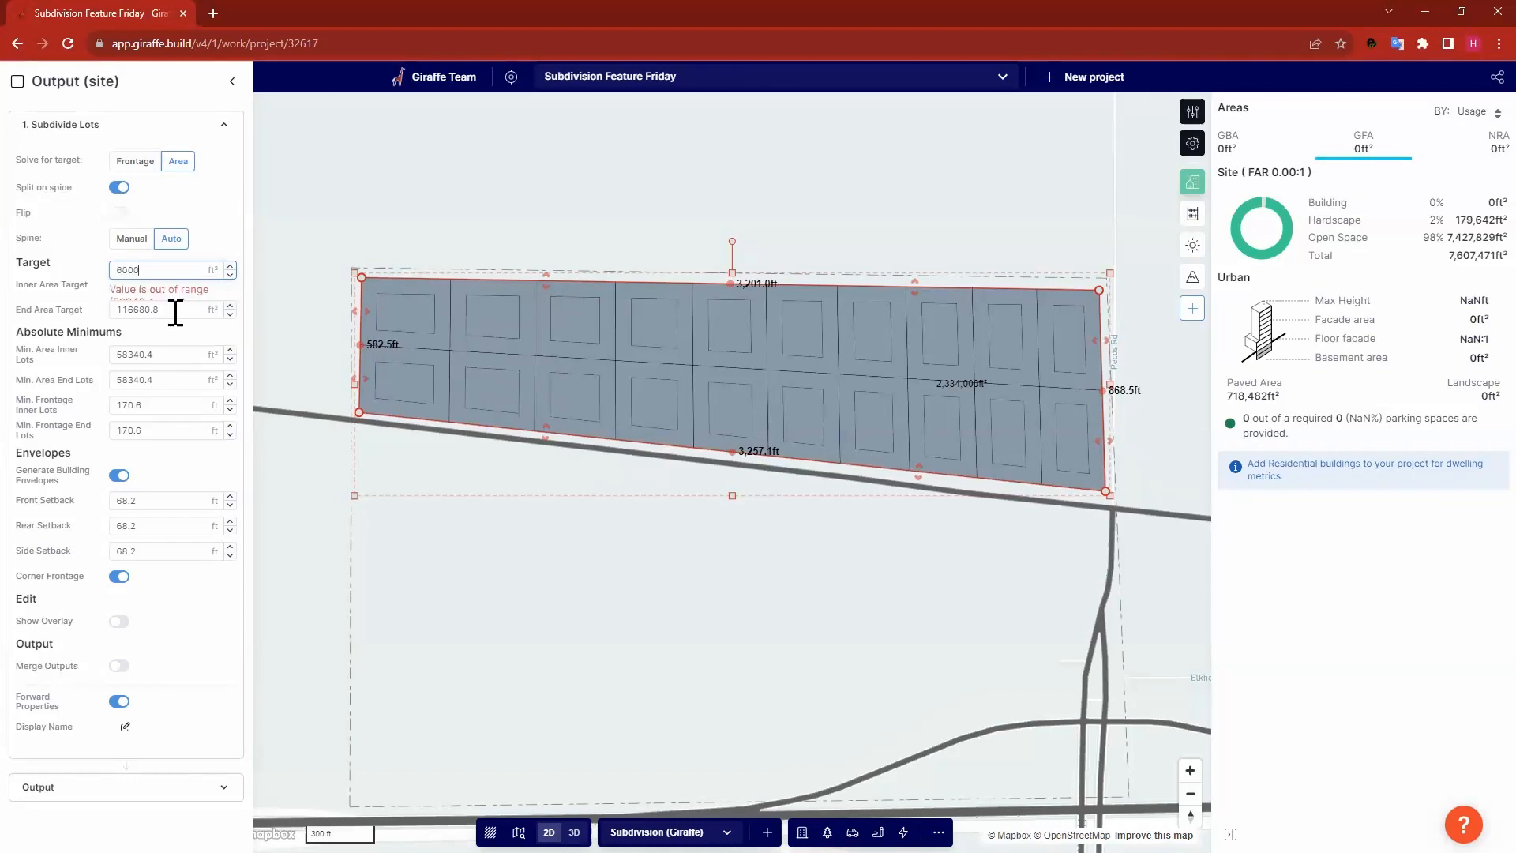
{"action": "left_click", "coordinate": [162, 312]}
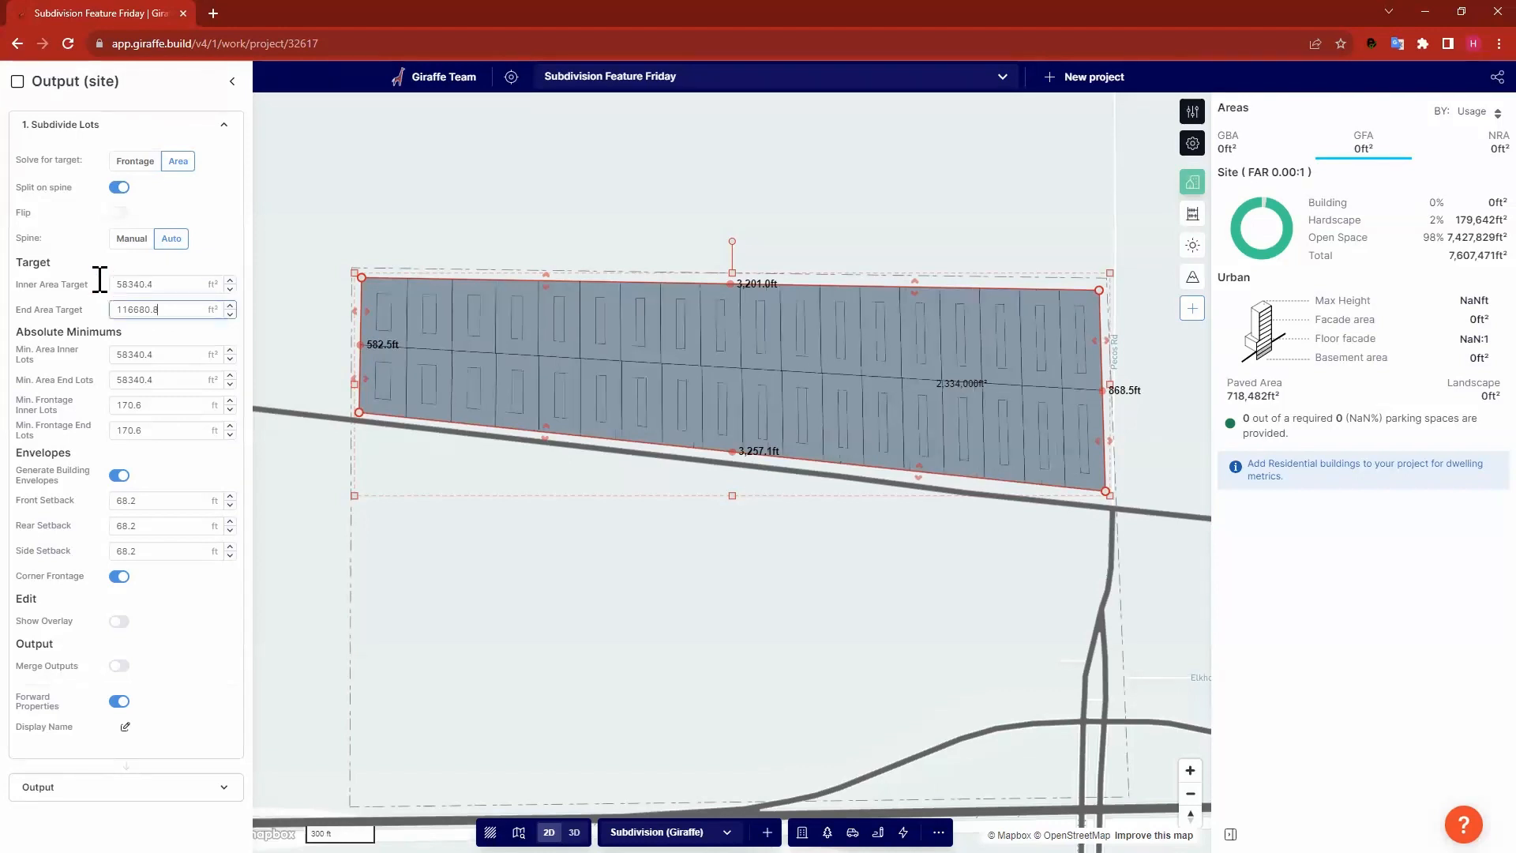
{"action": "key", "text": "shift+Tab"}
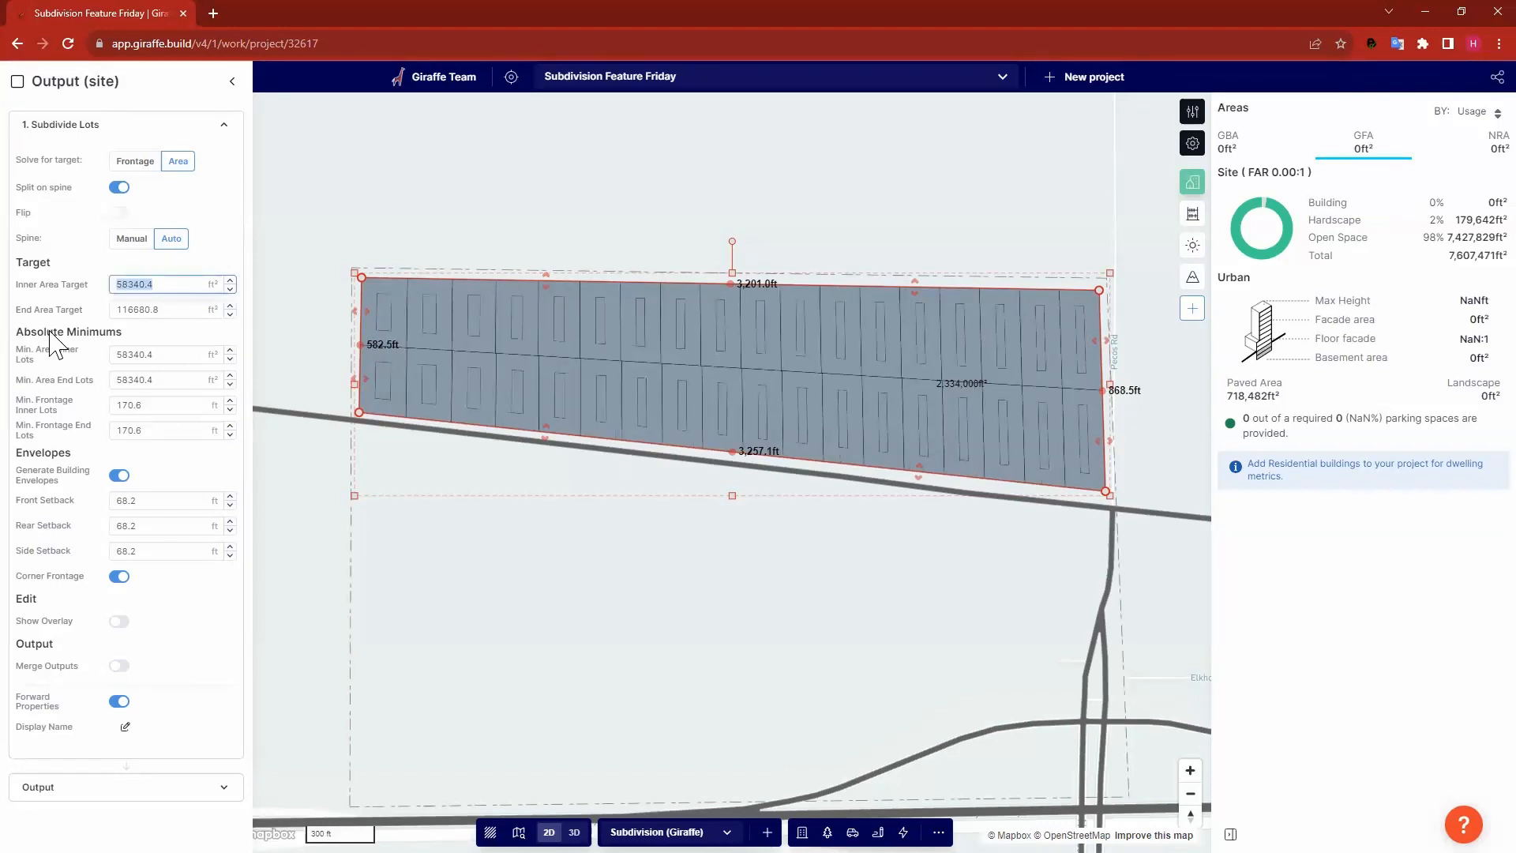
Set the minimum area of both inner lots and end lots to 5500 ft².
{"action": "triple_click", "coordinate": [128, 332]}
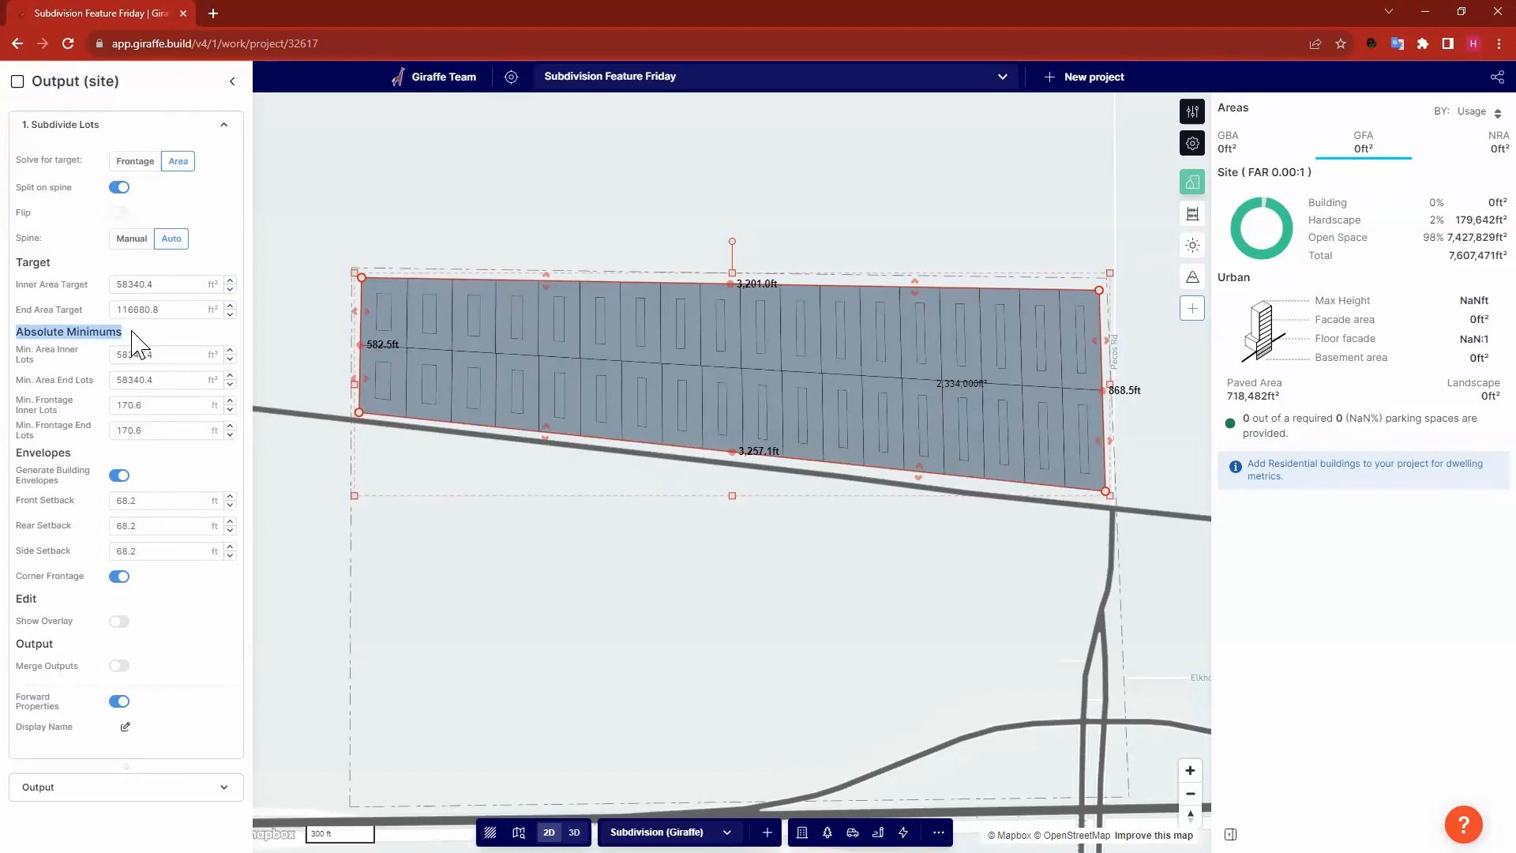
{"action": "left_click", "coordinate": [133, 333]}
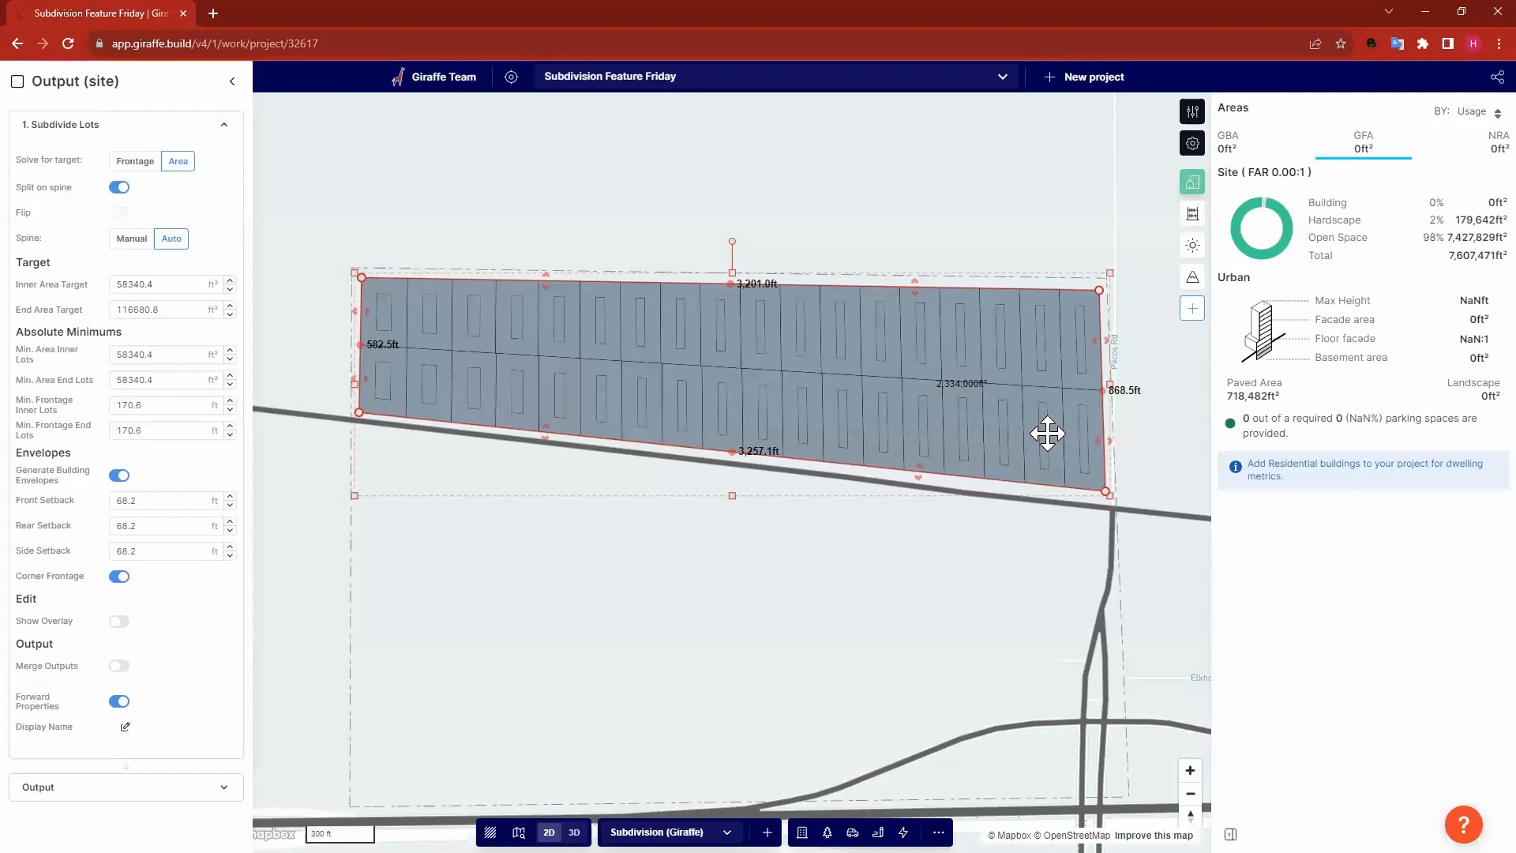
{"action": "left_click", "coordinate": [165, 354]}
{"action": "key", "text": "ctrl+a"}
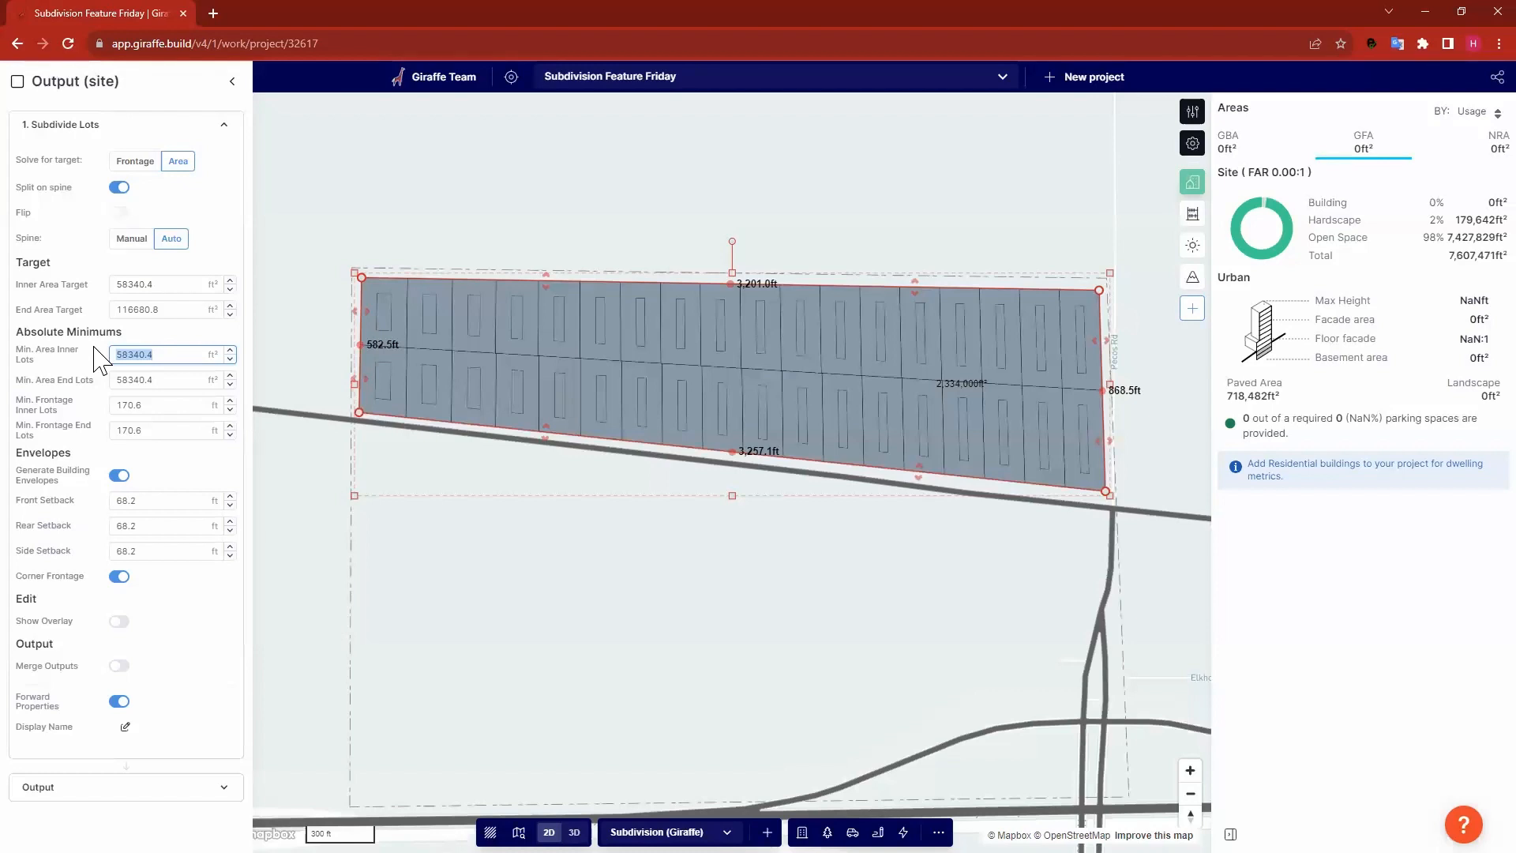
{"action": "type", "text": "5500"}
{"action": "key", "text": "Tab"}
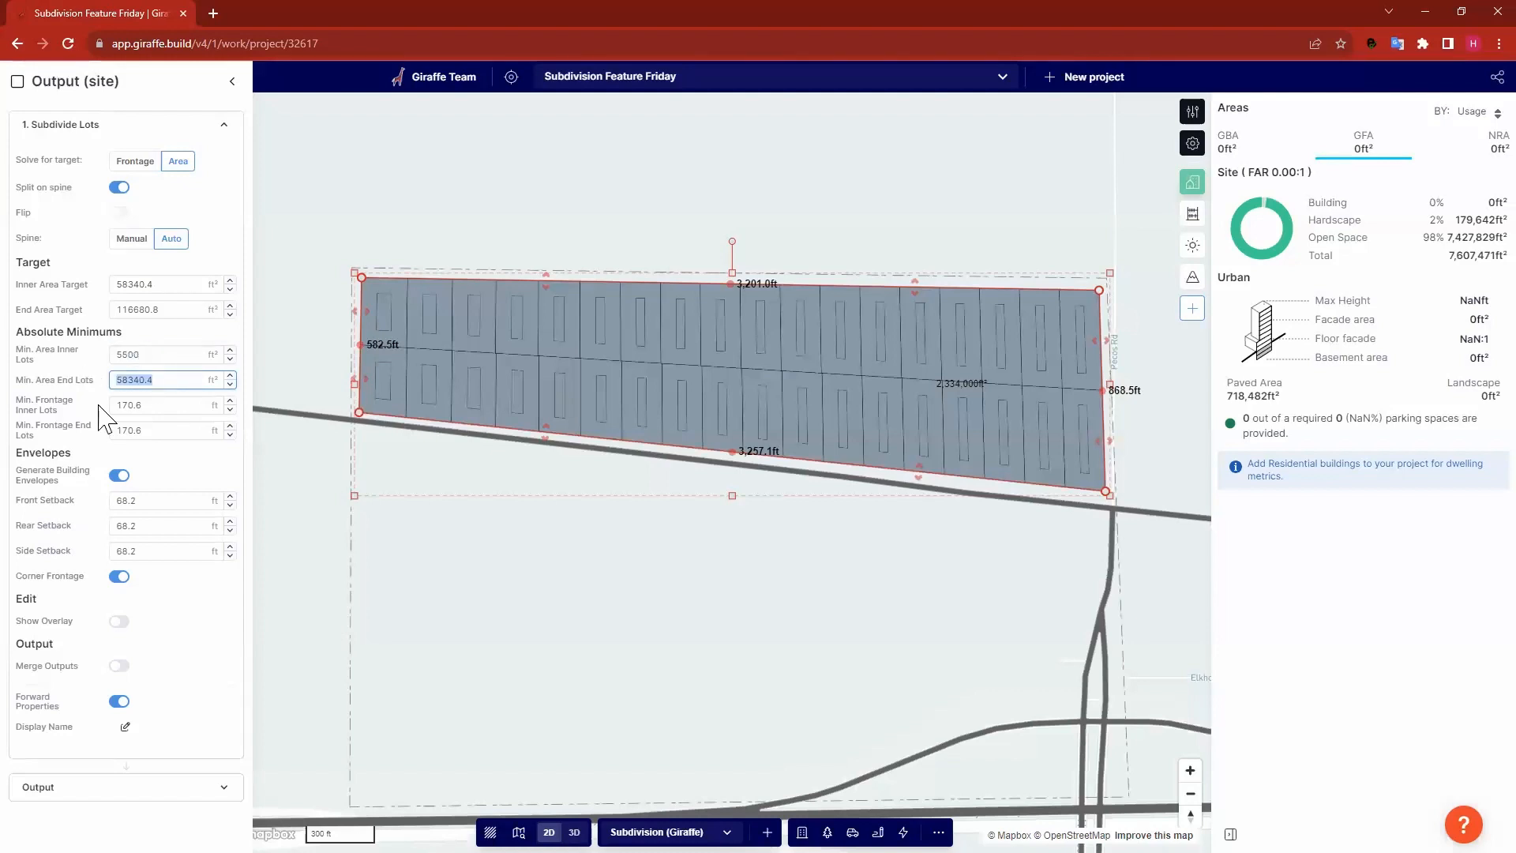
{"action": "type", "text": "5500.0"}
Set both the inner area target and the end area target to 6000 ft².
{"action": "left_click", "coordinate": [120, 287]}
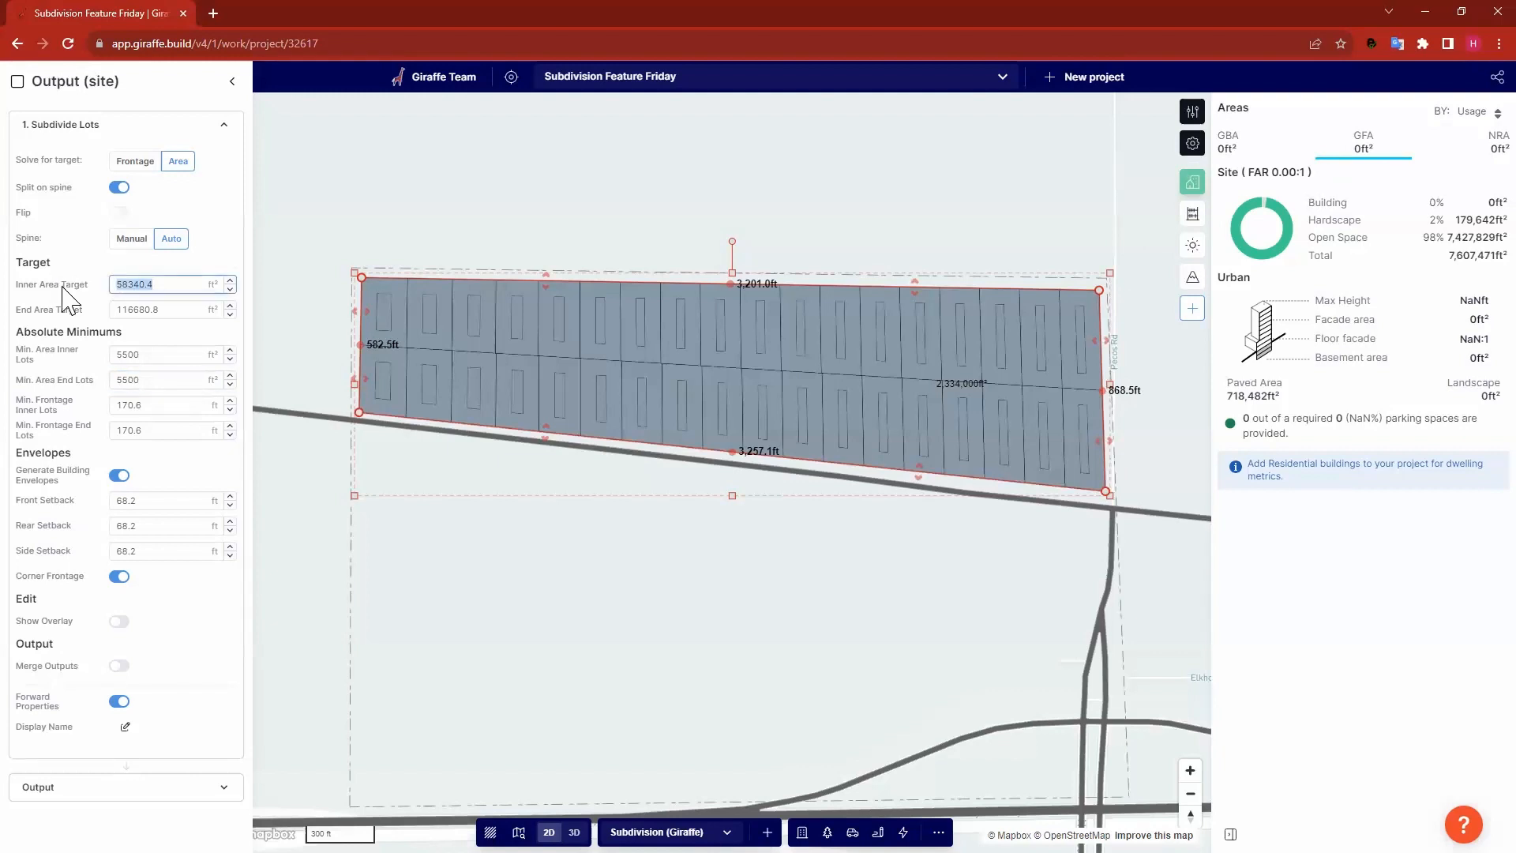
{"action": "type", "text": "6000"}
{"action": "left_click", "coordinate": [182, 310]}
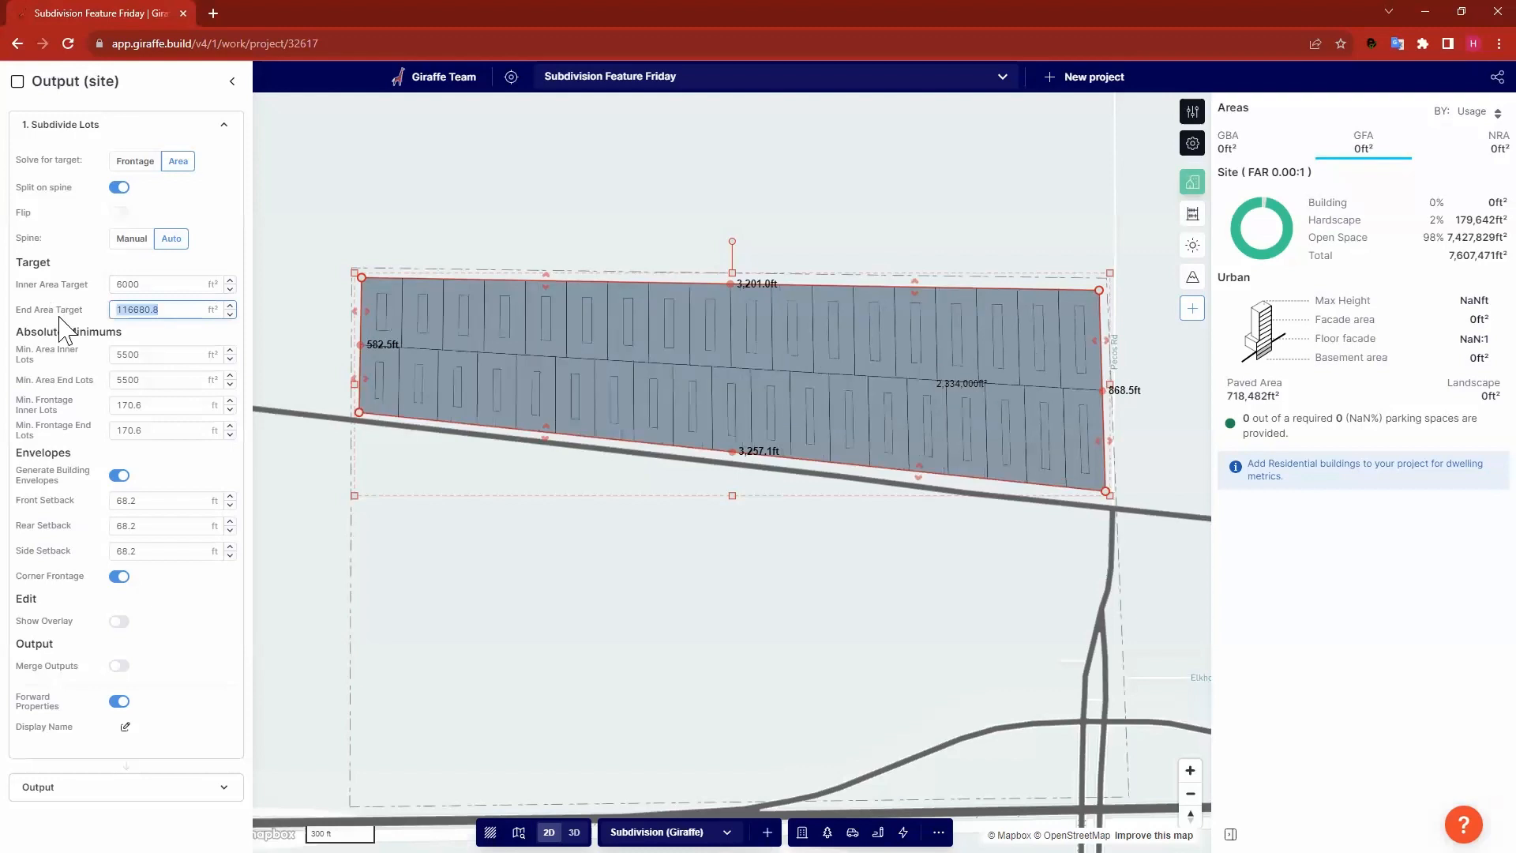
{"action": "type", "text": "6000"}
{"action": "left_click", "coordinate": [164, 284]}
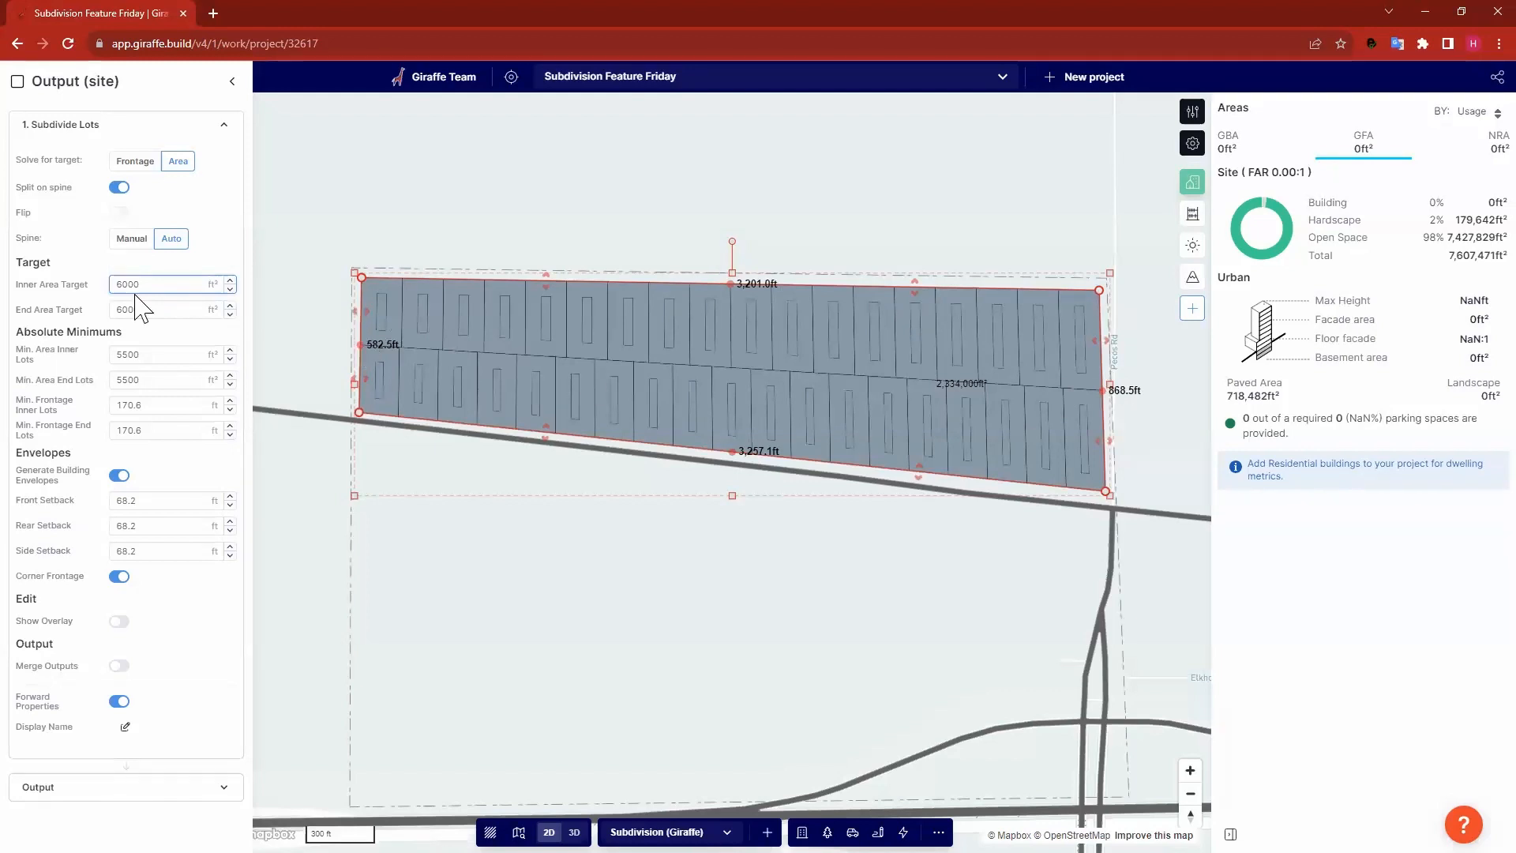
{"action": "left_click", "coordinate": [158, 309]}
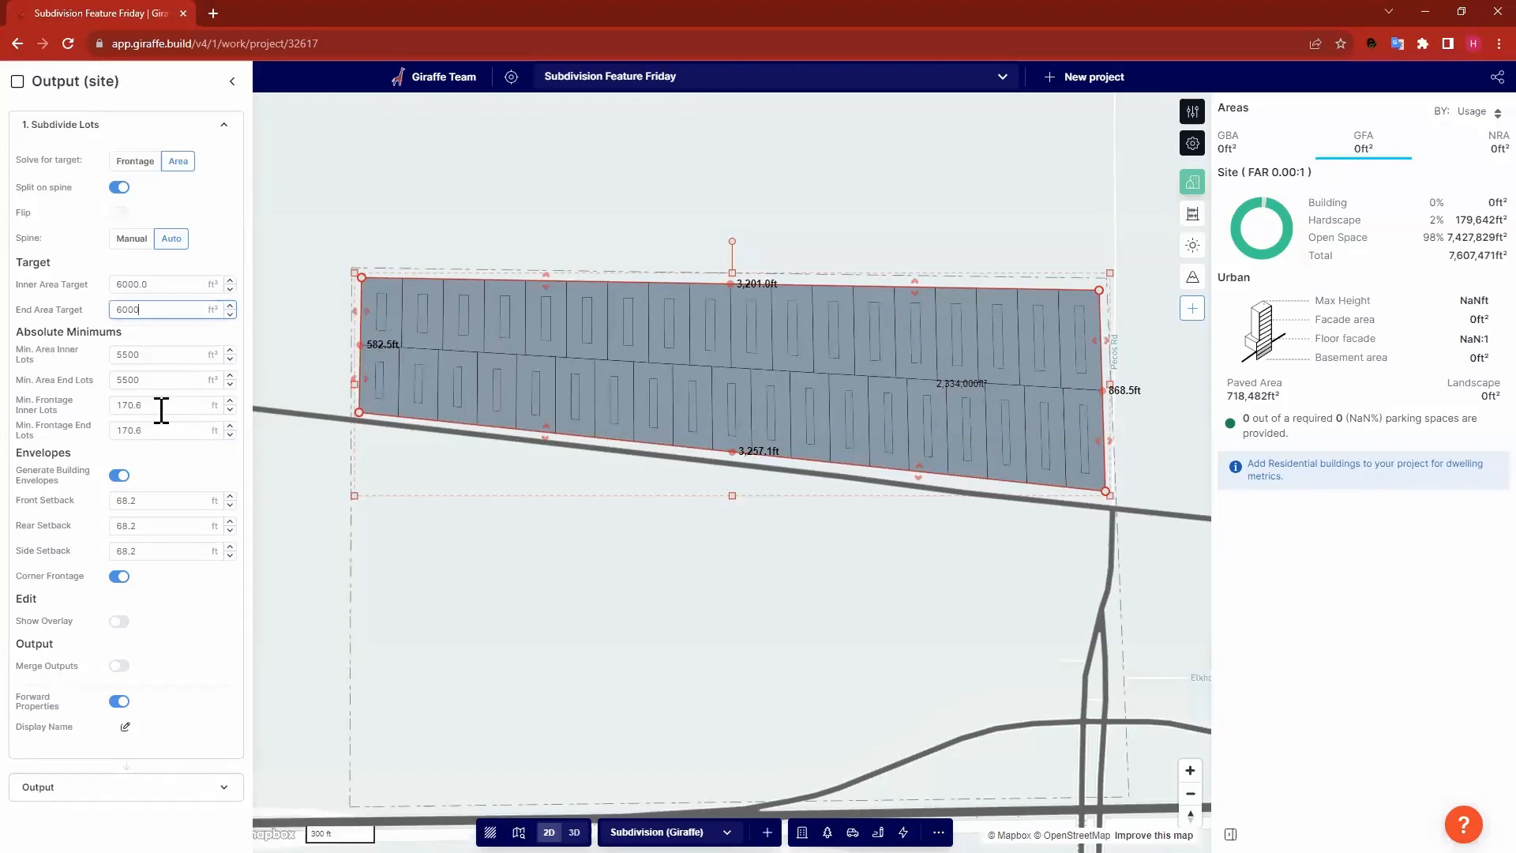
{"action": "left_click", "coordinate": [211, 404]}
{"action": "left_click", "coordinate": [144, 286]}
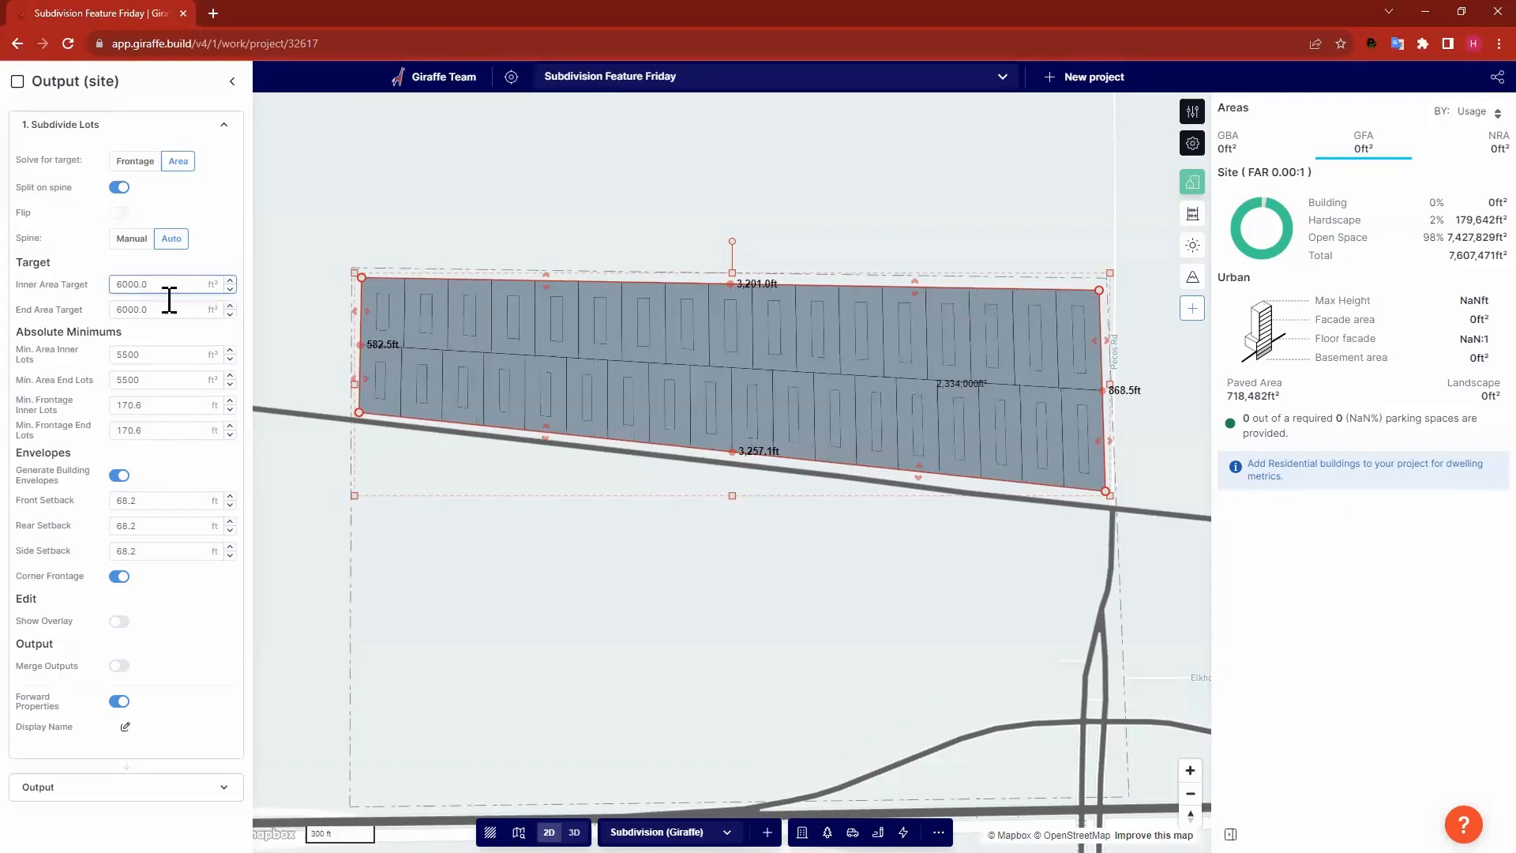
Set the minimum frontage of inner lots and end lots to 80 ft.
{"action": "left_click", "coordinate": [154, 406]}
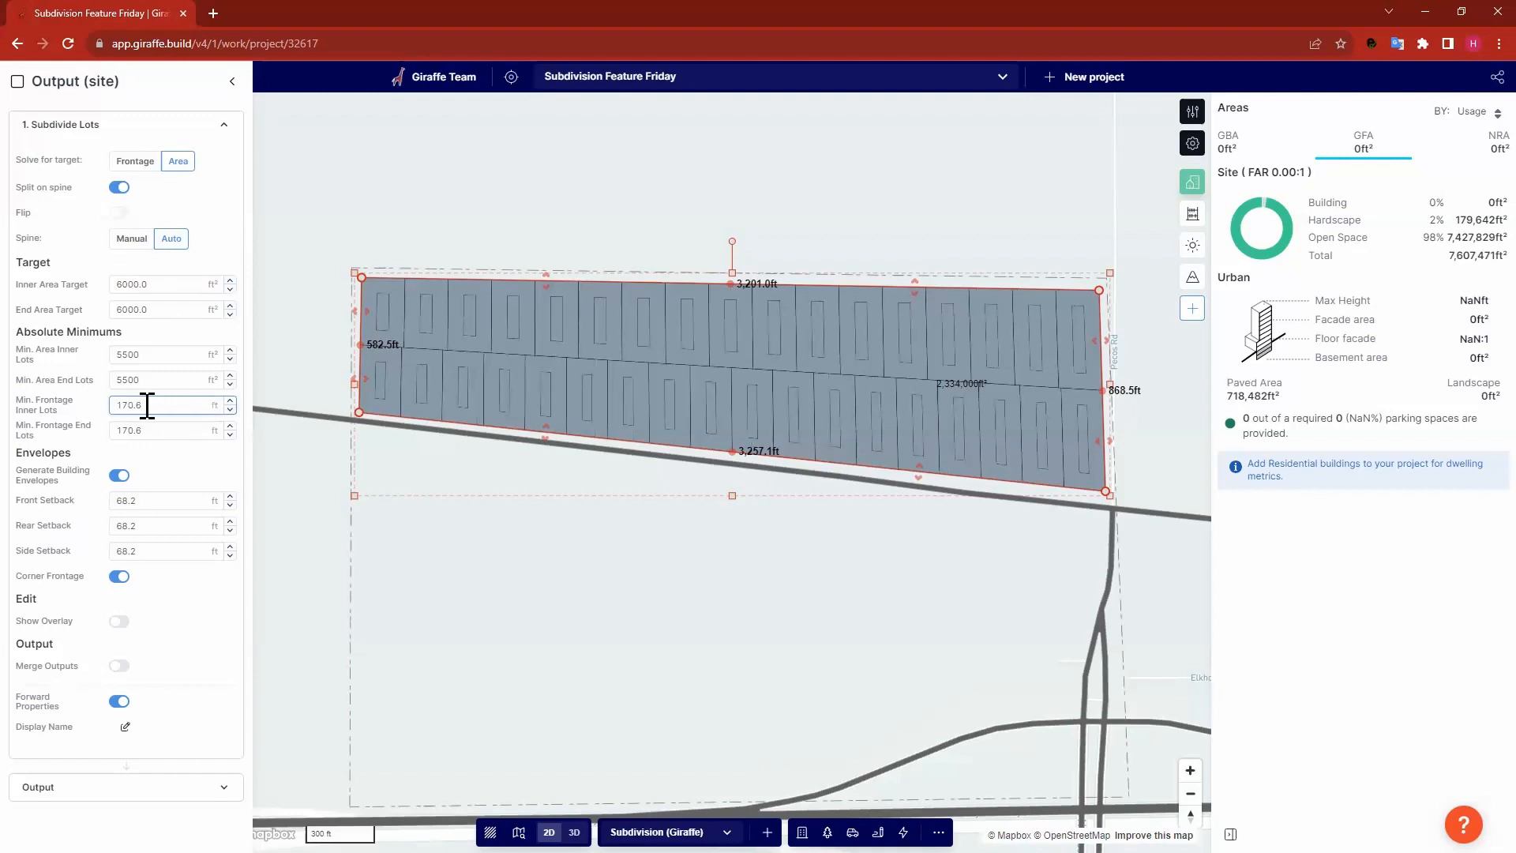
{"action": "key", "text": "ctrl+a"}
{"action": "type", "text": "80"}
{"action": "left_click", "coordinate": [162, 431]}
{"action": "key", "text": "ctrl+a"}
{"action": "type", "text": "80"}
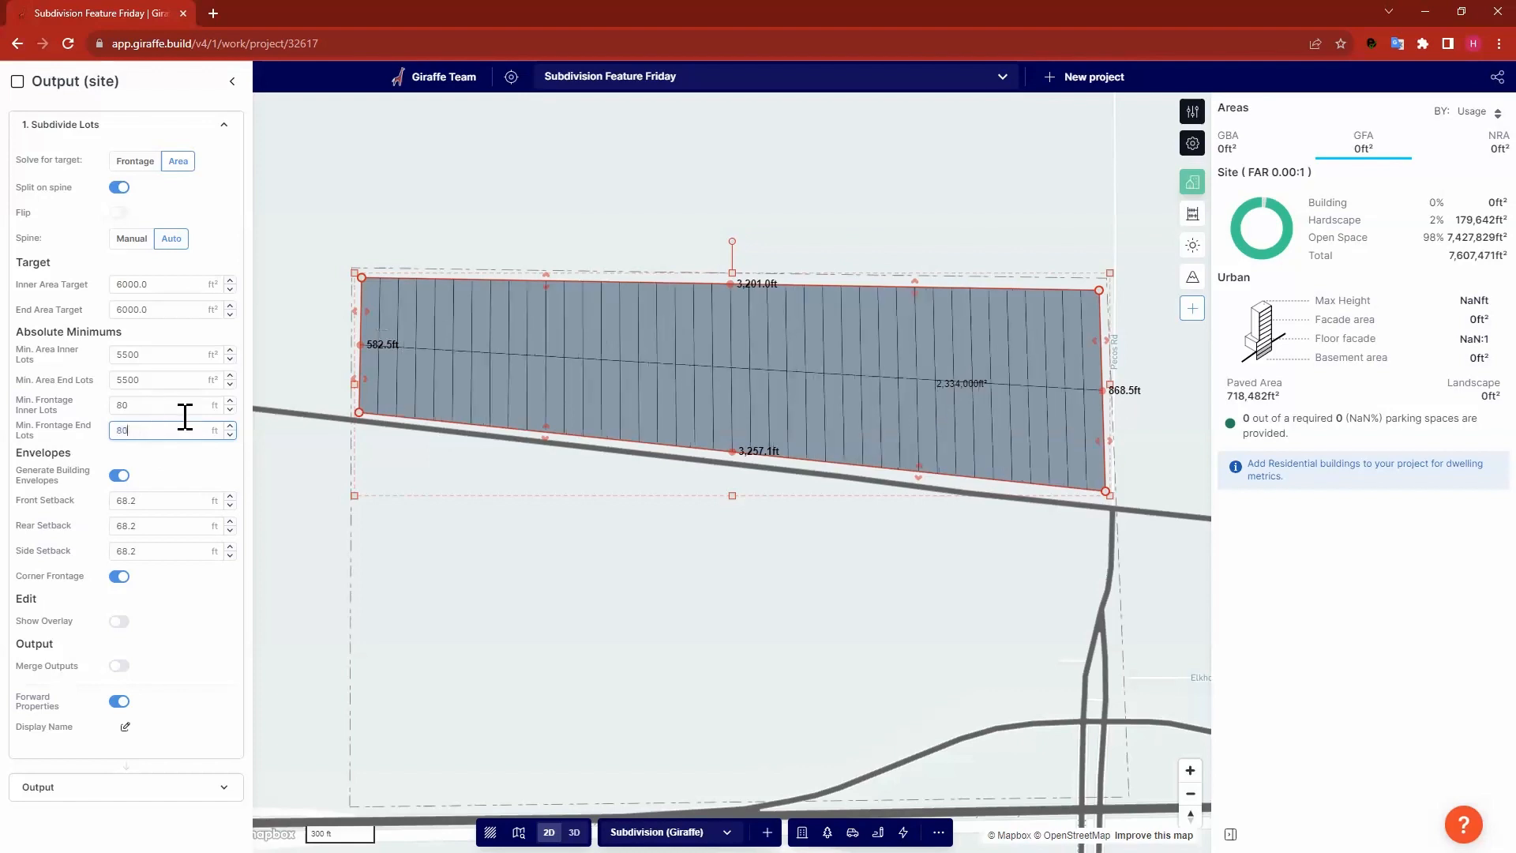
Set the minimum frontage of inner lots and end lots to 160 ft.
{"action": "left_click", "coordinate": [186, 407]}
{"action": "double_click", "coordinate": [118, 405]}
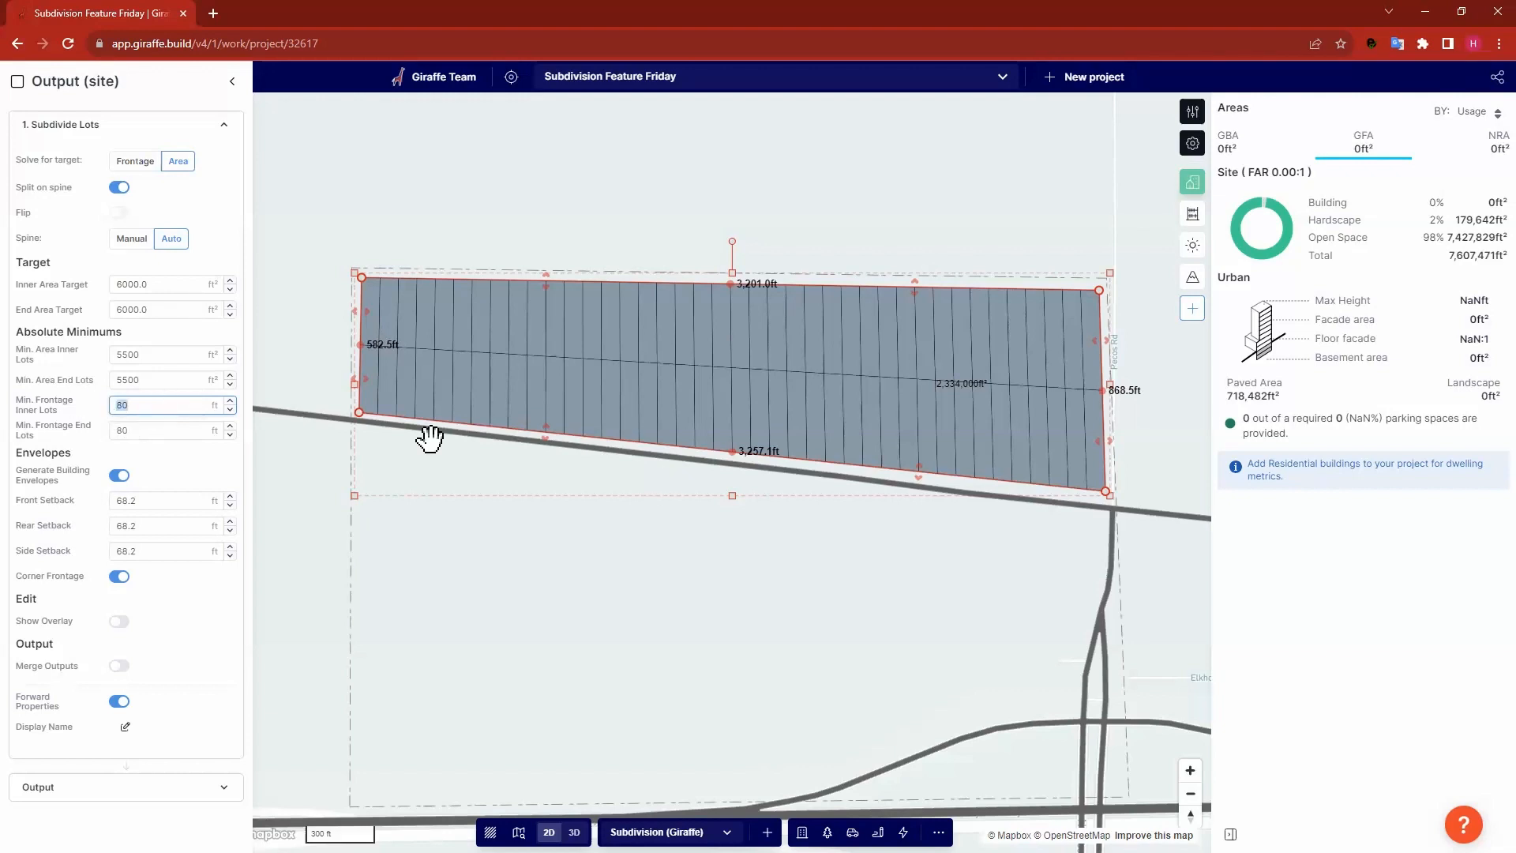
{"action": "type", "text": "160"}
{"action": "key", "text": "Tab"}
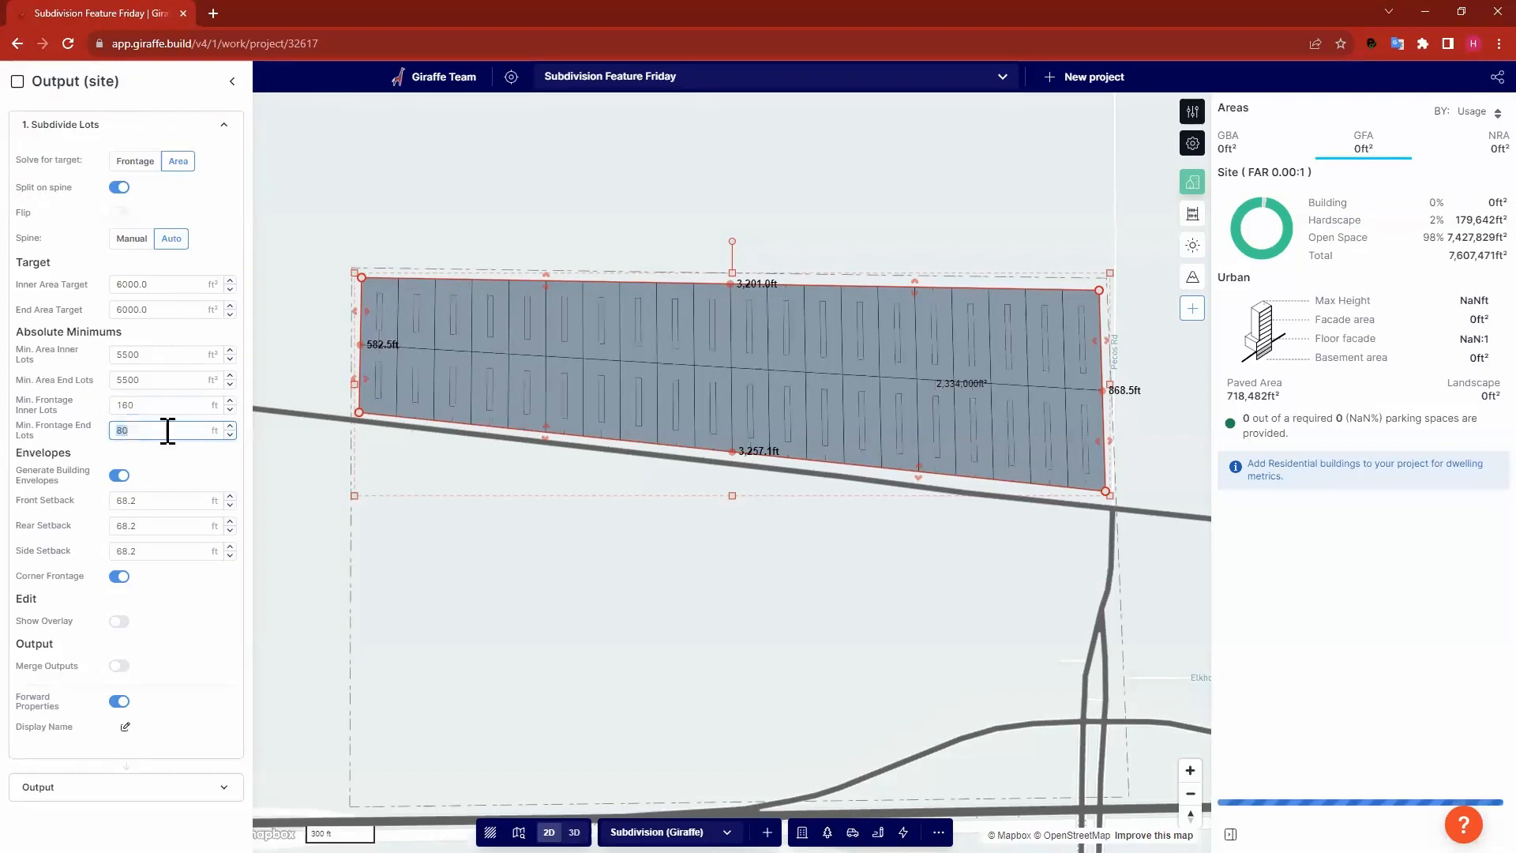
{"action": "type", "text": "160"}
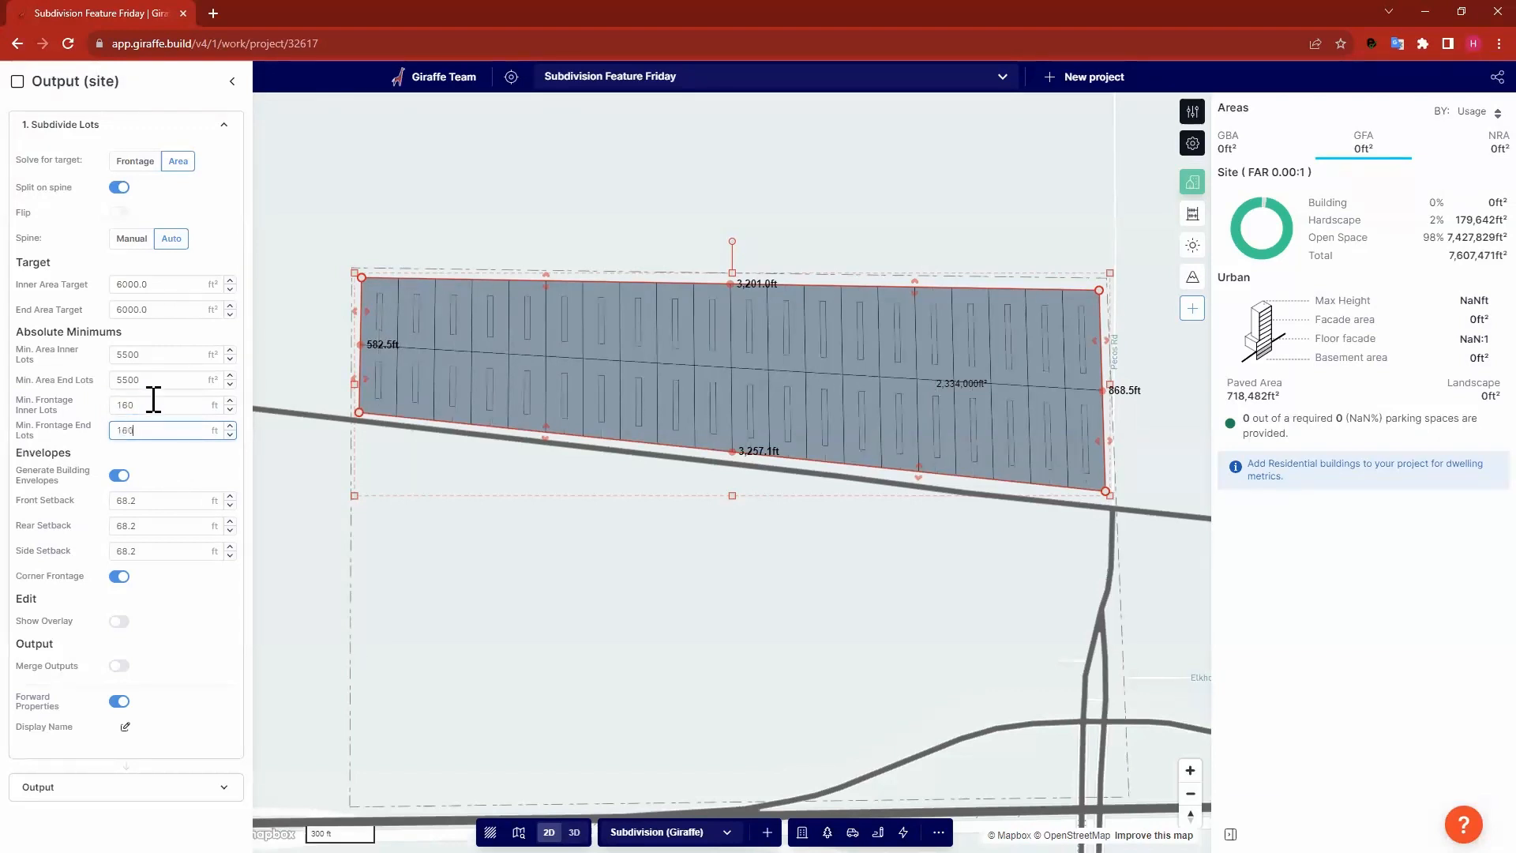
{"action": "left_click", "coordinate": [162, 401]}
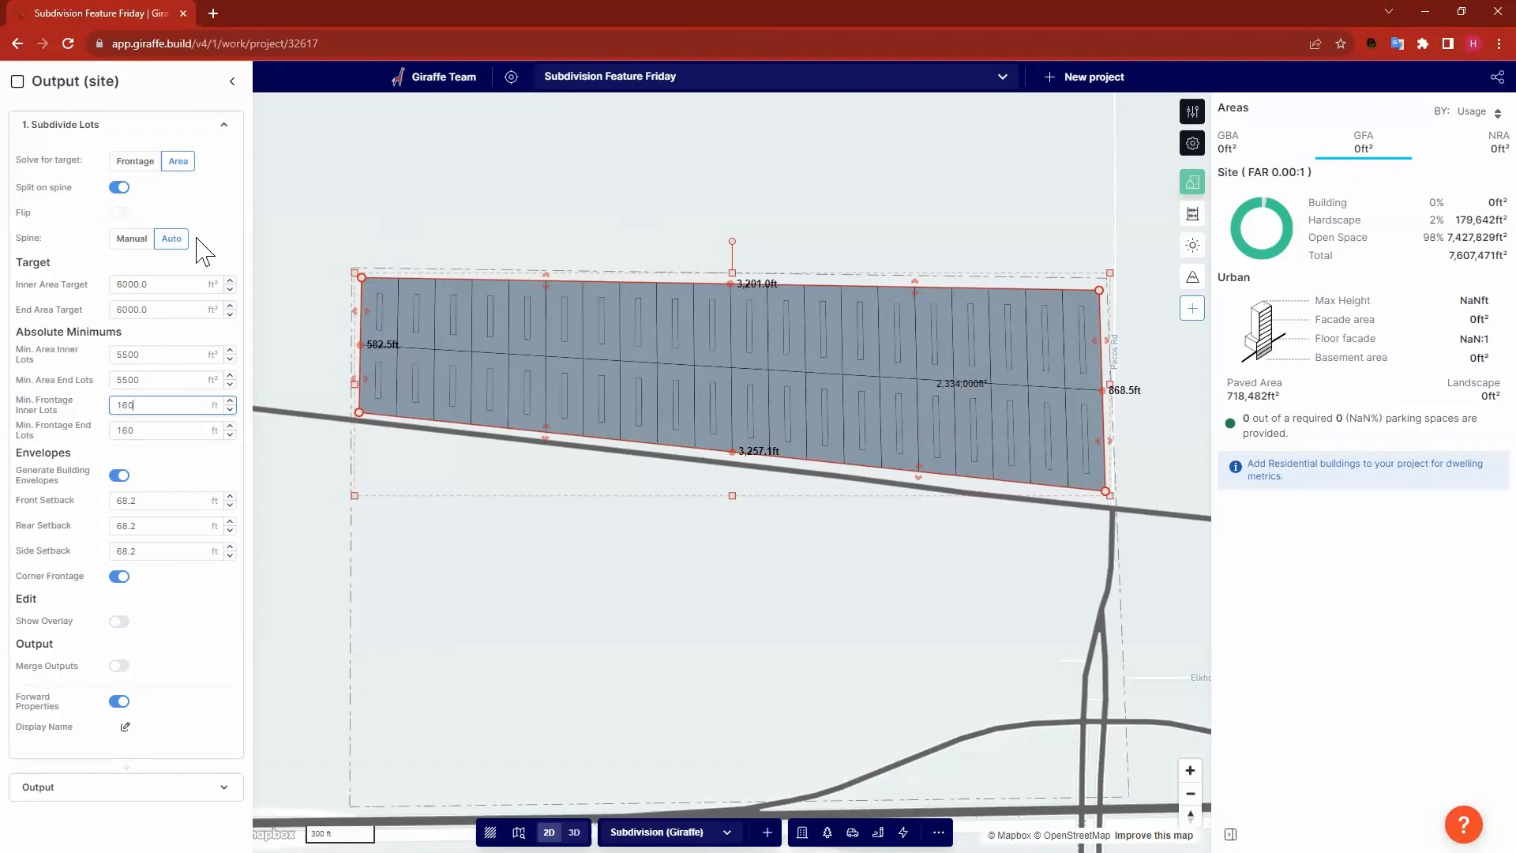
{"action": "left_click", "coordinate": [212, 217]}
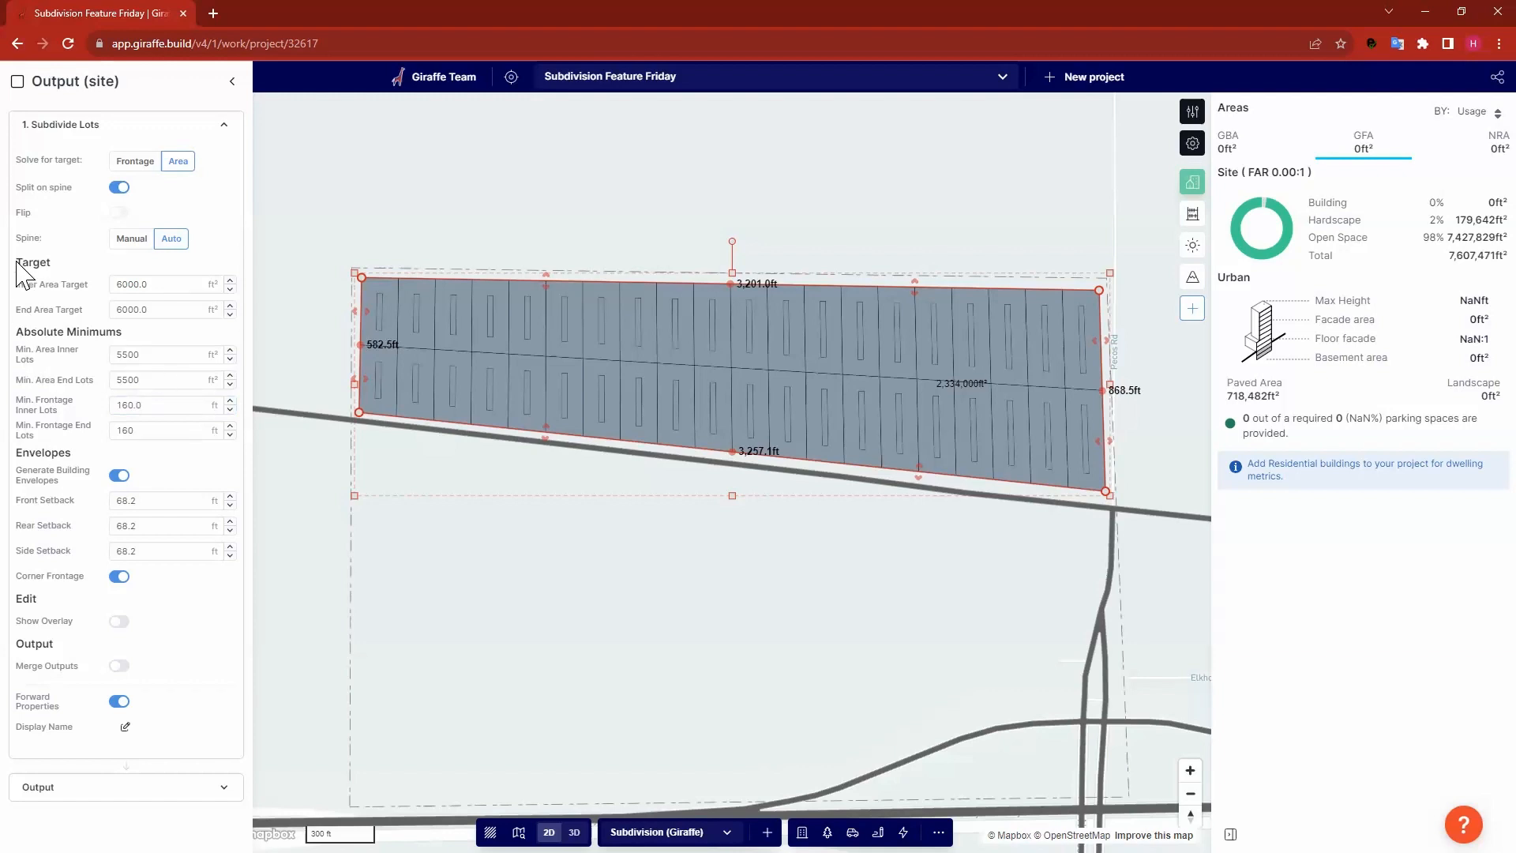
{"action": "double_click", "coordinate": [62, 257]}
{"action": "left_click_drag", "start_coordinate": [11, 333], "coordinate": [128, 334]}
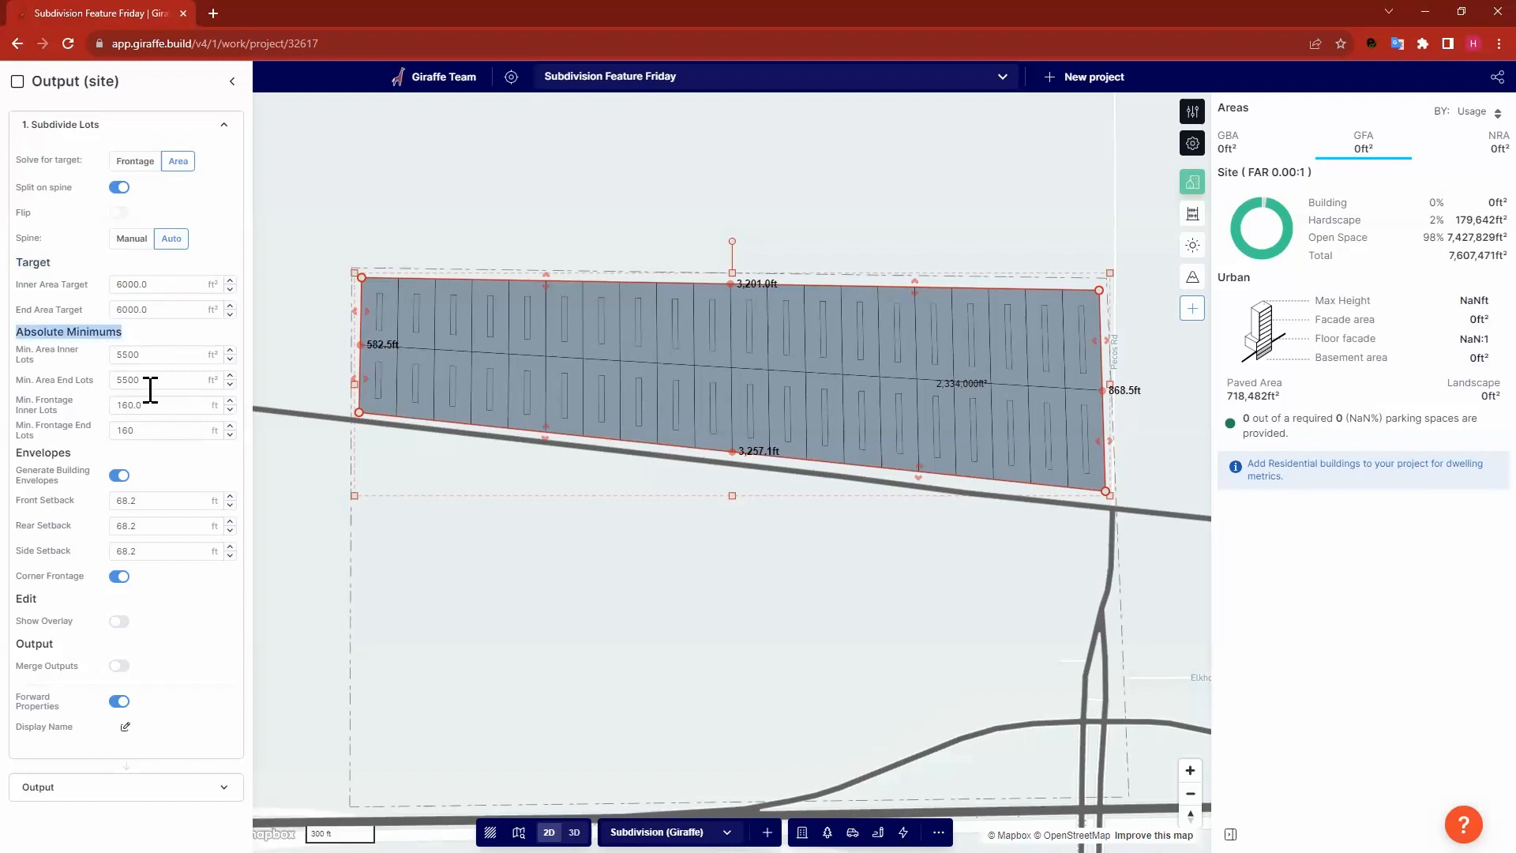
{"action": "left_click", "coordinate": [153, 380]}
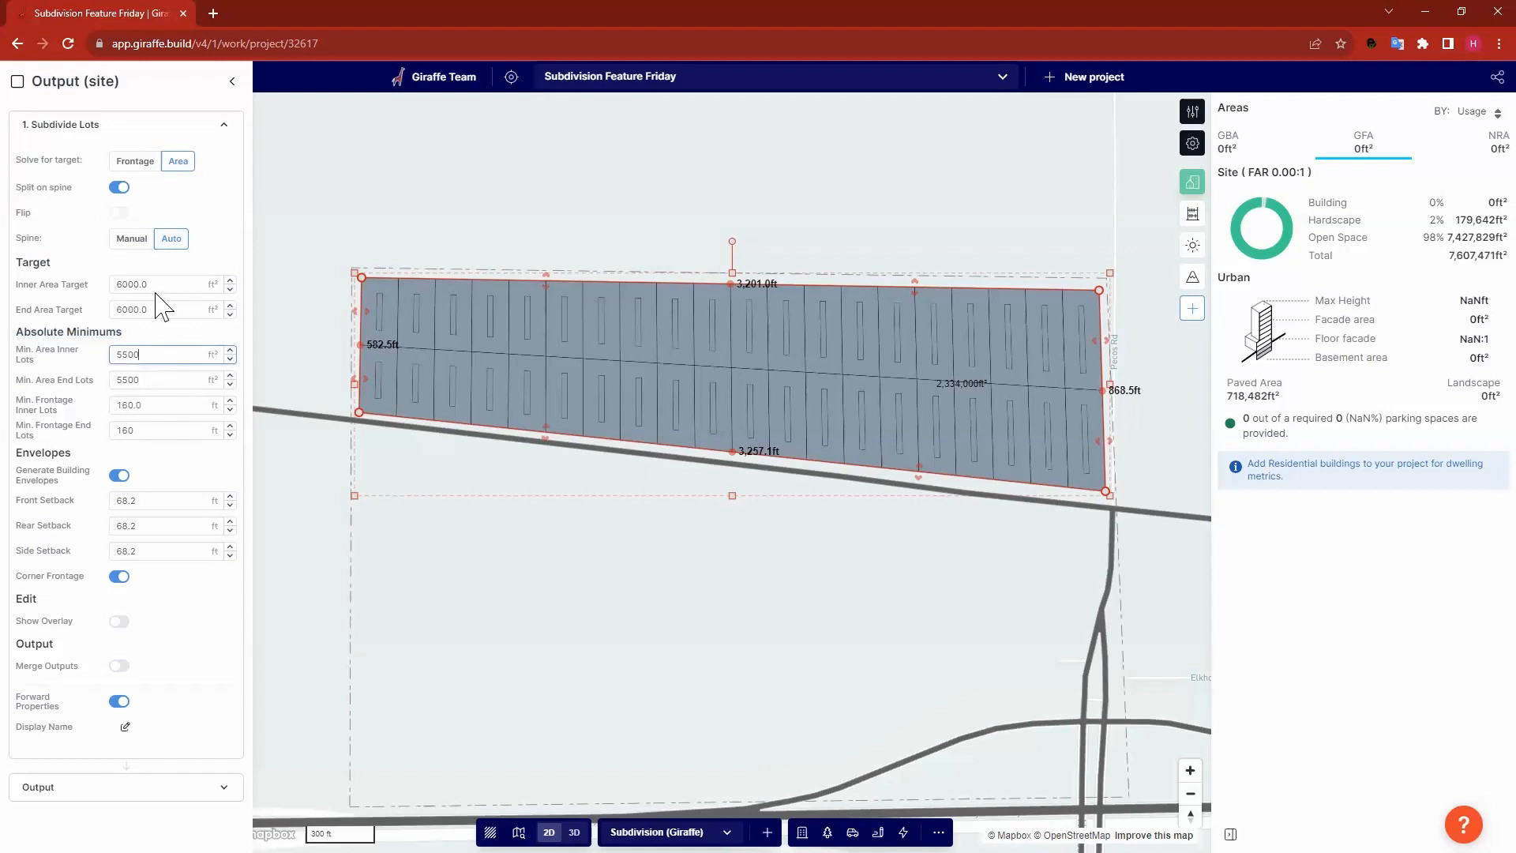
{"action": "left_click", "coordinate": [111, 286]}
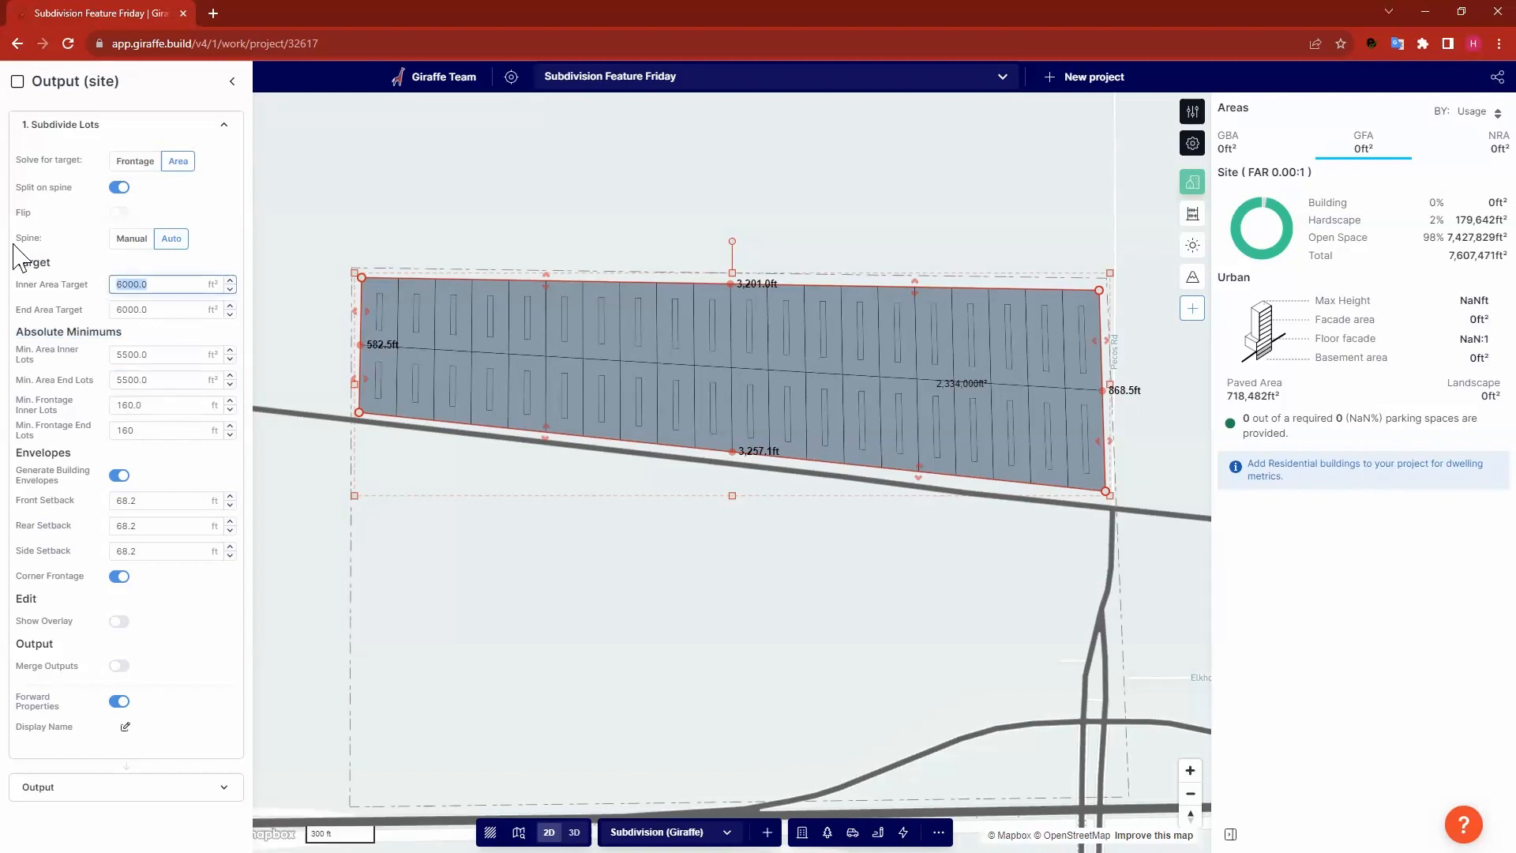
{"action": "left_click", "coordinate": [165, 286]}
{"action": "left_click", "coordinate": [105, 357]}
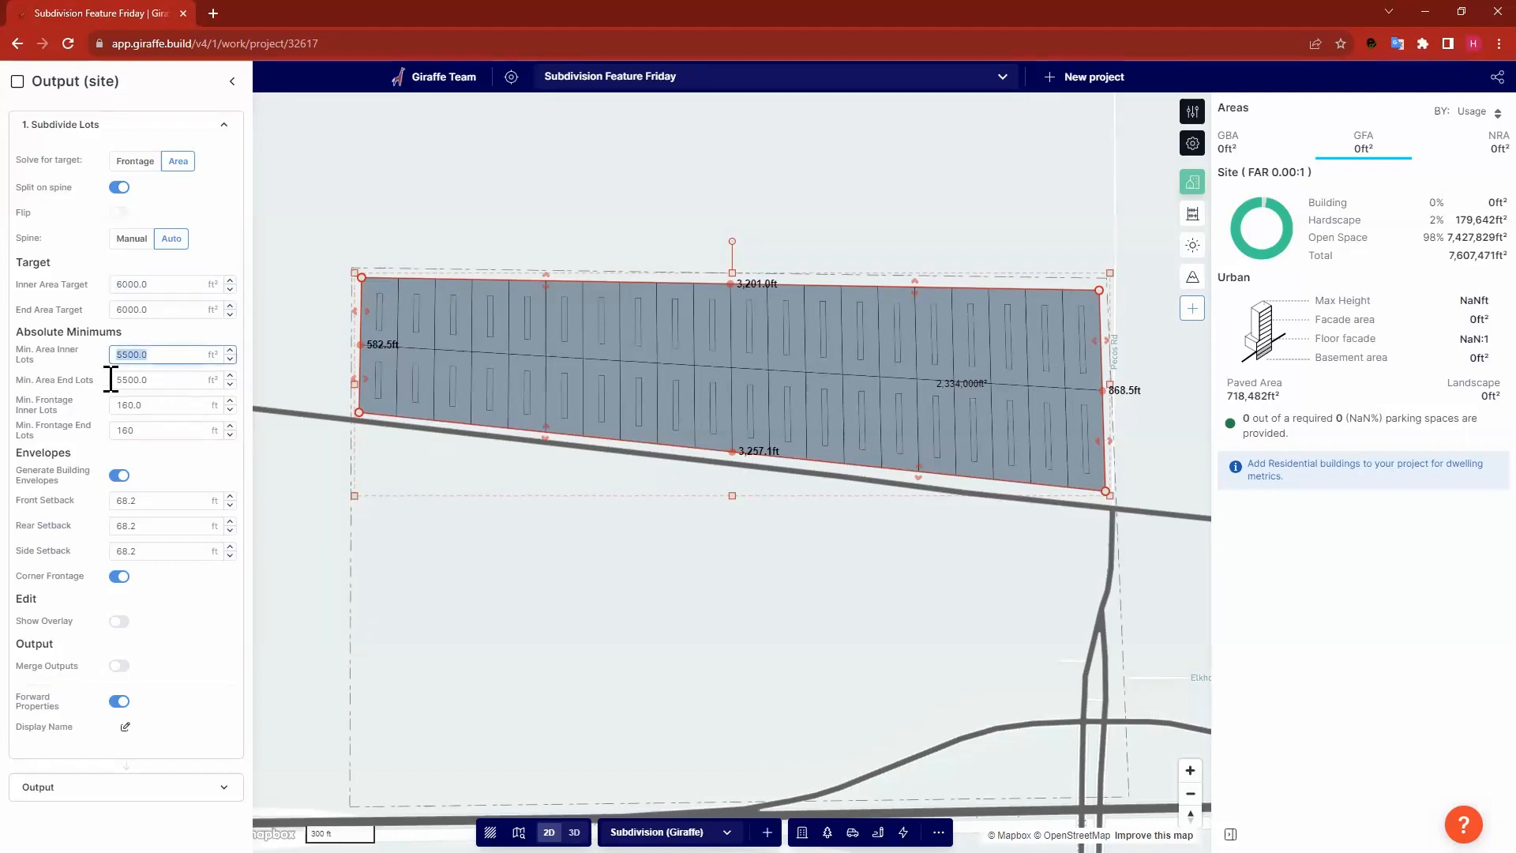
{"action": "left_click", "coordinate": [98, 376]}
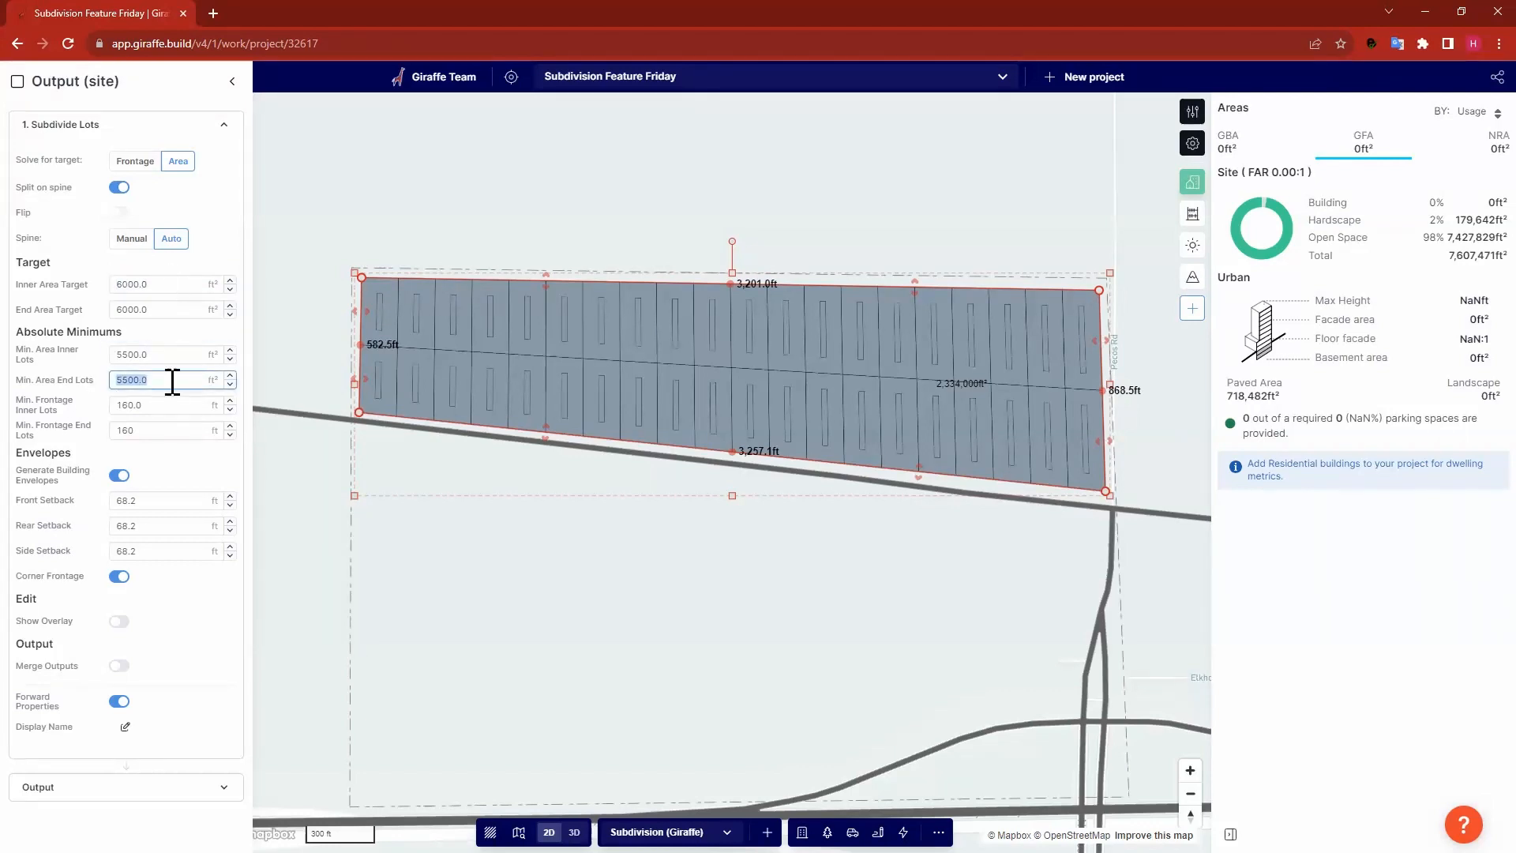
Set the minimum area of both inner lots and end lots to 6000 ft².
{"action": "left_click", "coordinate": [56, 355]}
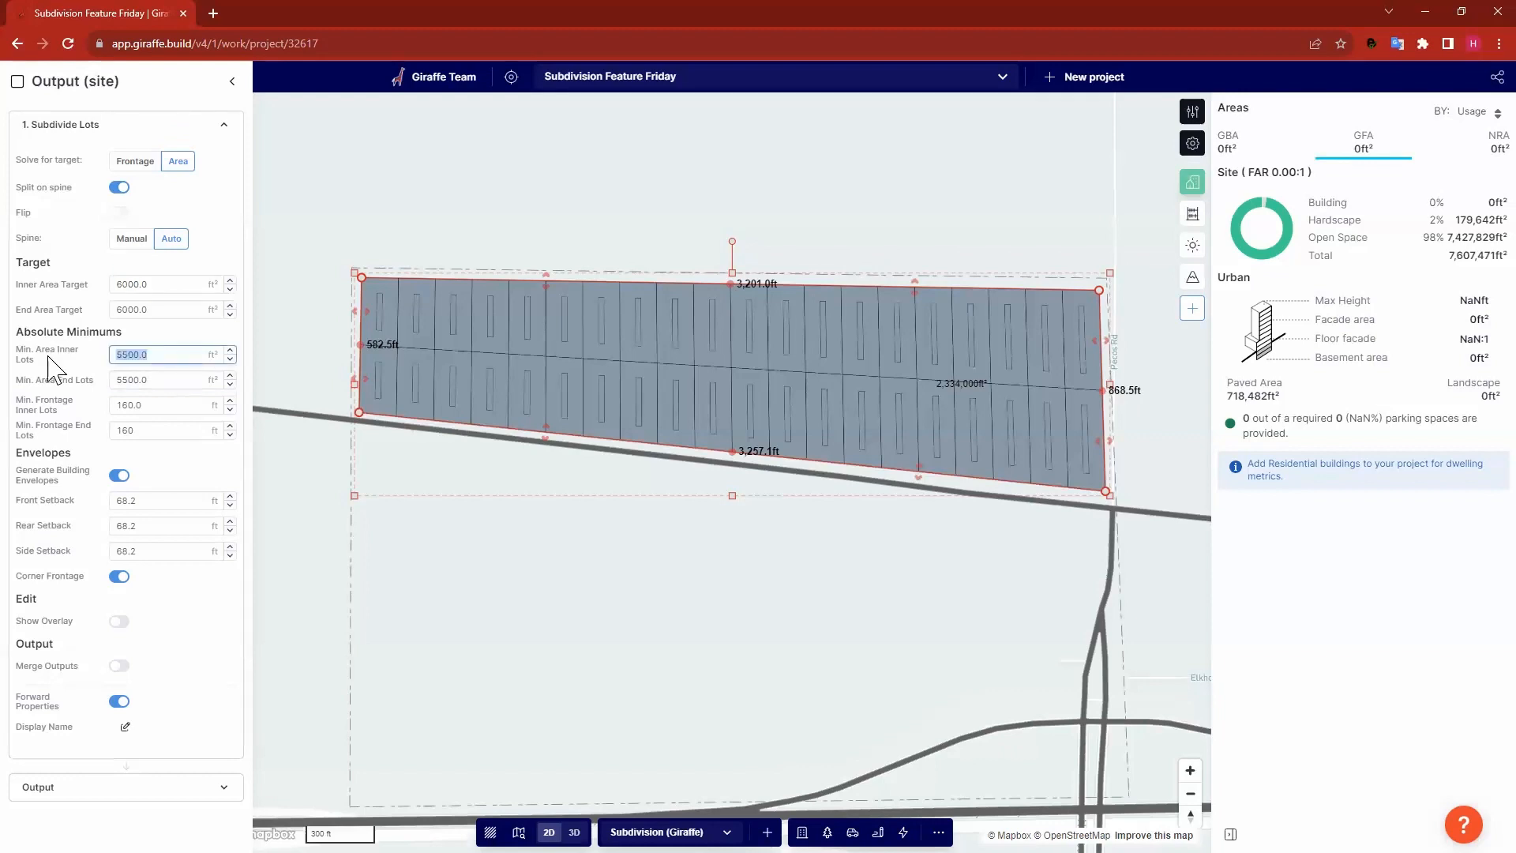
{"action": "type", "text": "60"}
{"action": "left_click", "coordinate": [61, 380]}
{"action": "type", "text": "60"}
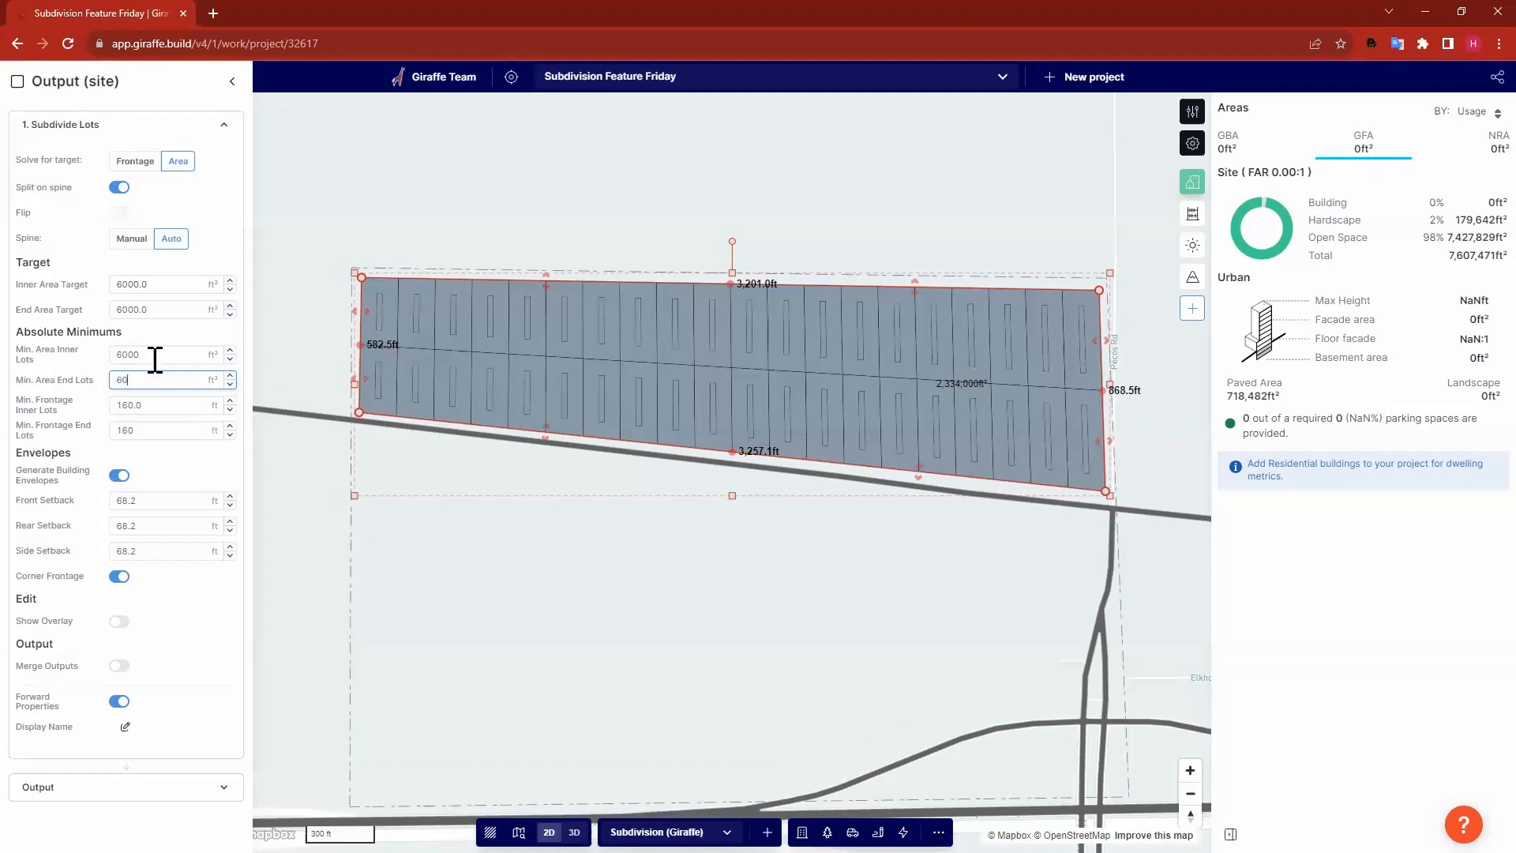
{"action": "left_click", "coordinate": [165, 354]}
{"action": "key", "text": "Return"}
Try solving for Frontage and return to Area, and switch Split on spine off and on again.
{"action": "left_click", "coordinate": [133, 161]}
{"action": "left_click", "coordinate": [182, 161]}
{"action": "left_click", "coordinate": [120, 187]}
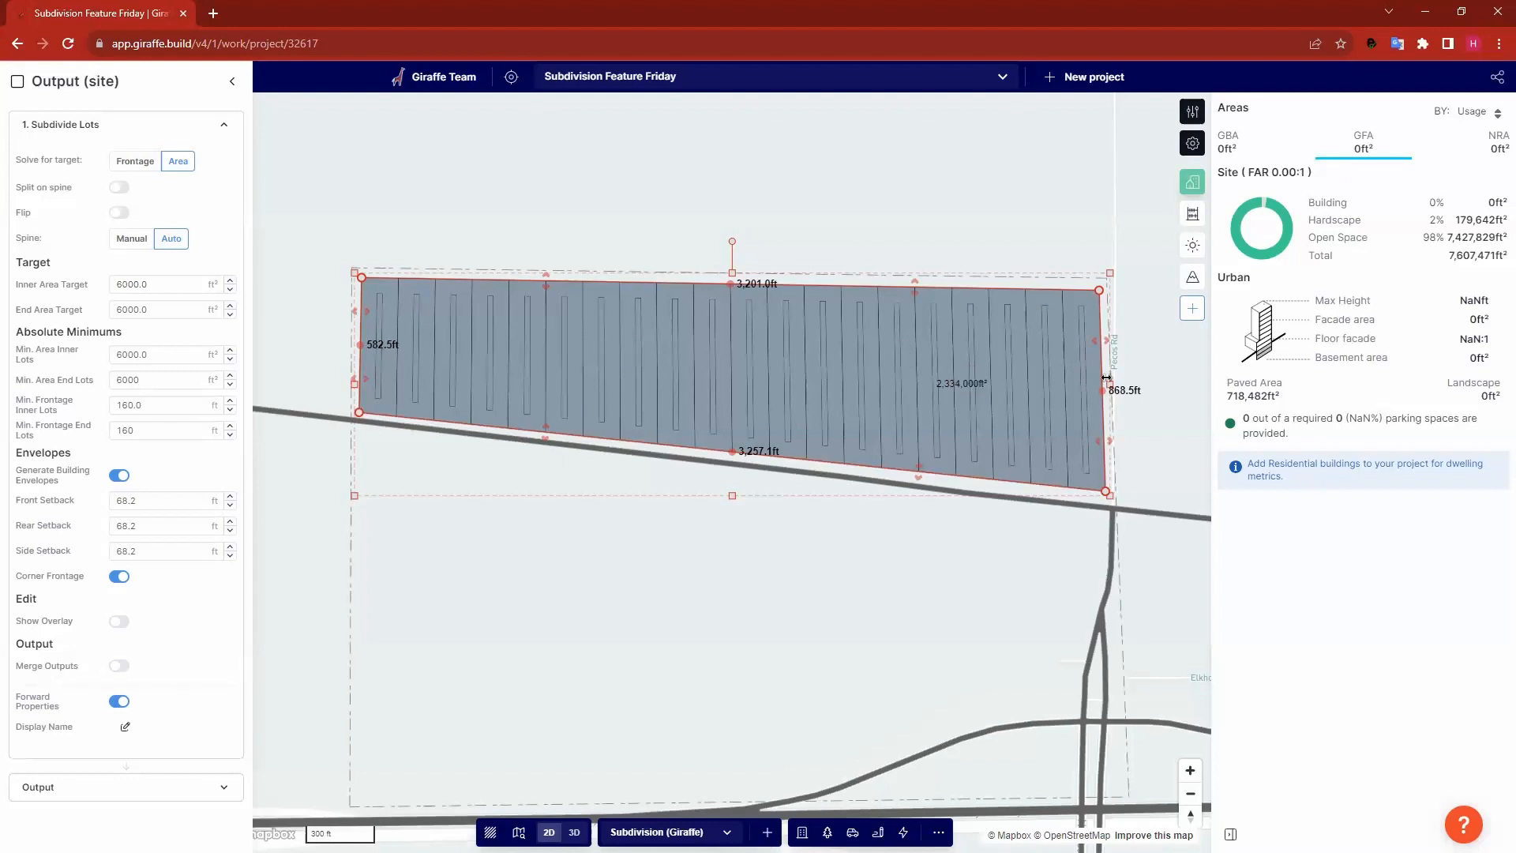
{"action": "left_click", "coordinate": [120, 187]}
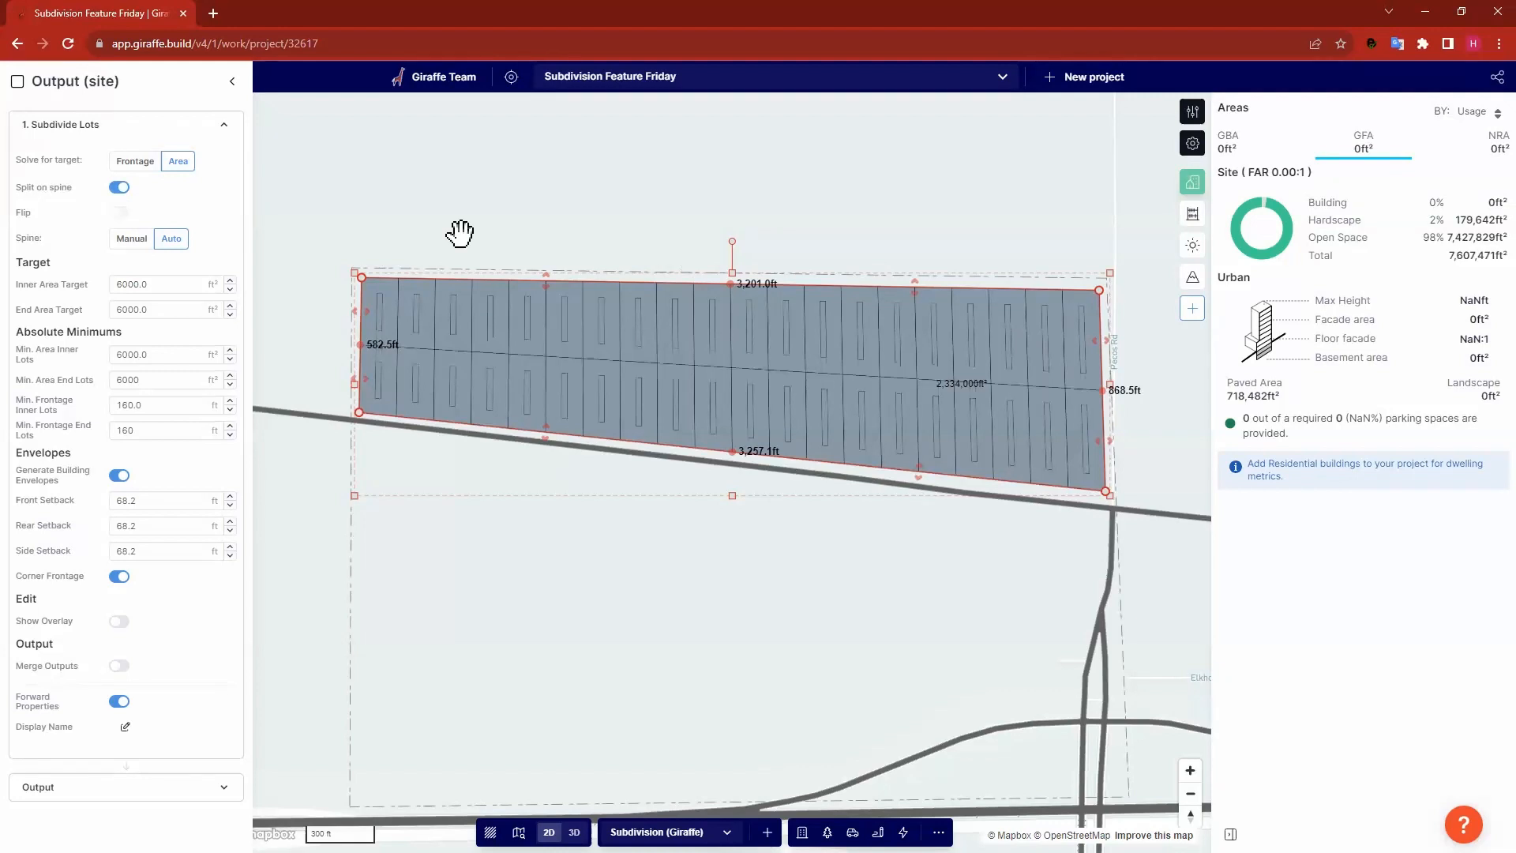
{"action": "left_click", "coordinate": [119, 188]}
Make the spine Manual and add three bends to it, giving segments of about 994, 686, 1,066 and 505 ft from west to east.
{"action": "left_click", "coordinate": [141, 238]}
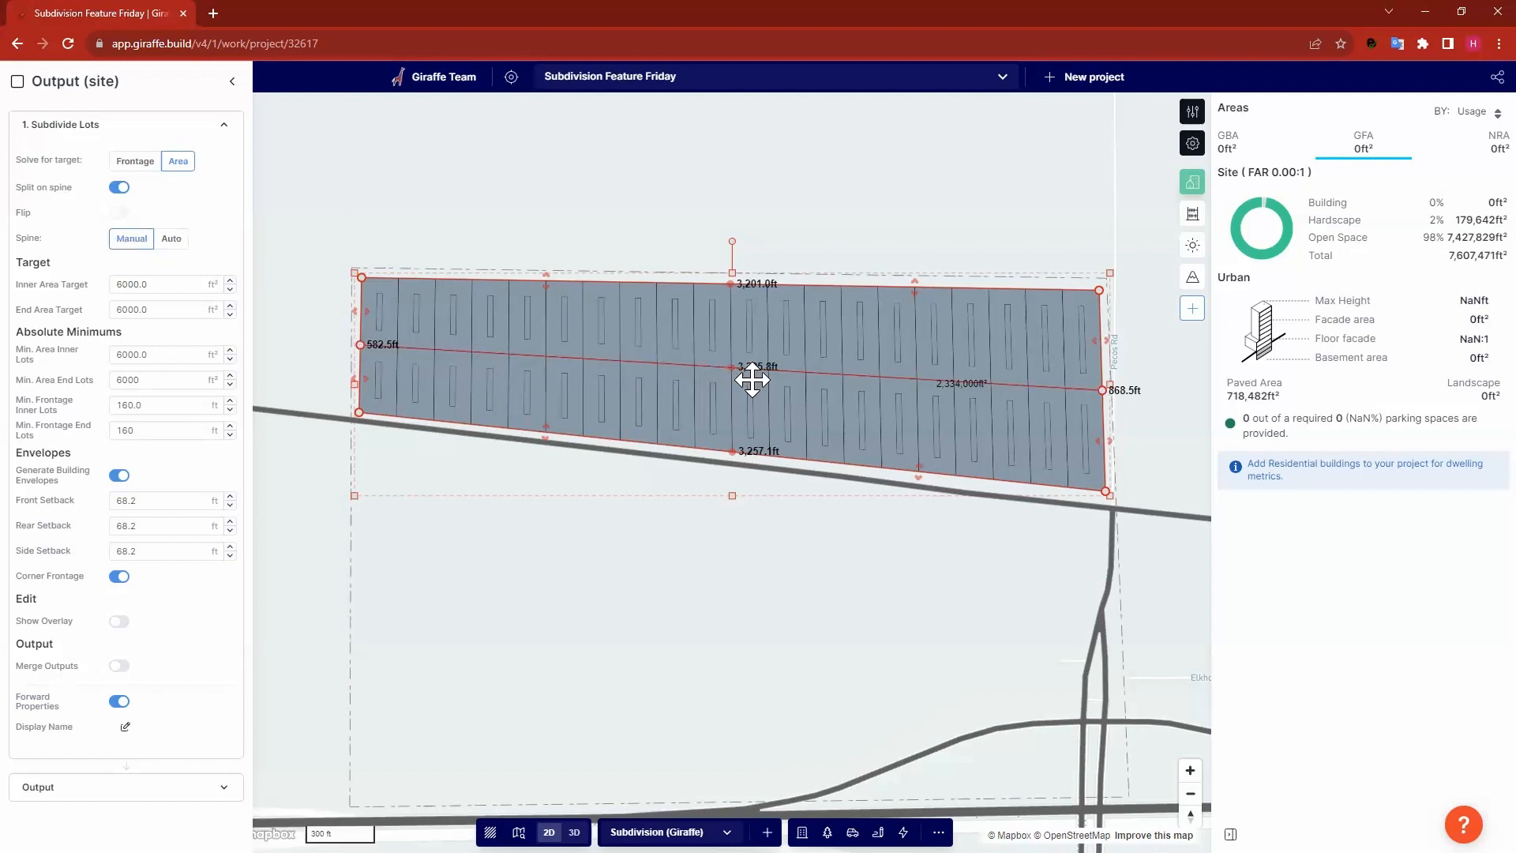
{"action": "left_click_drag", "start_coordinate": [727, 366], "coordinate": [855, 342]}
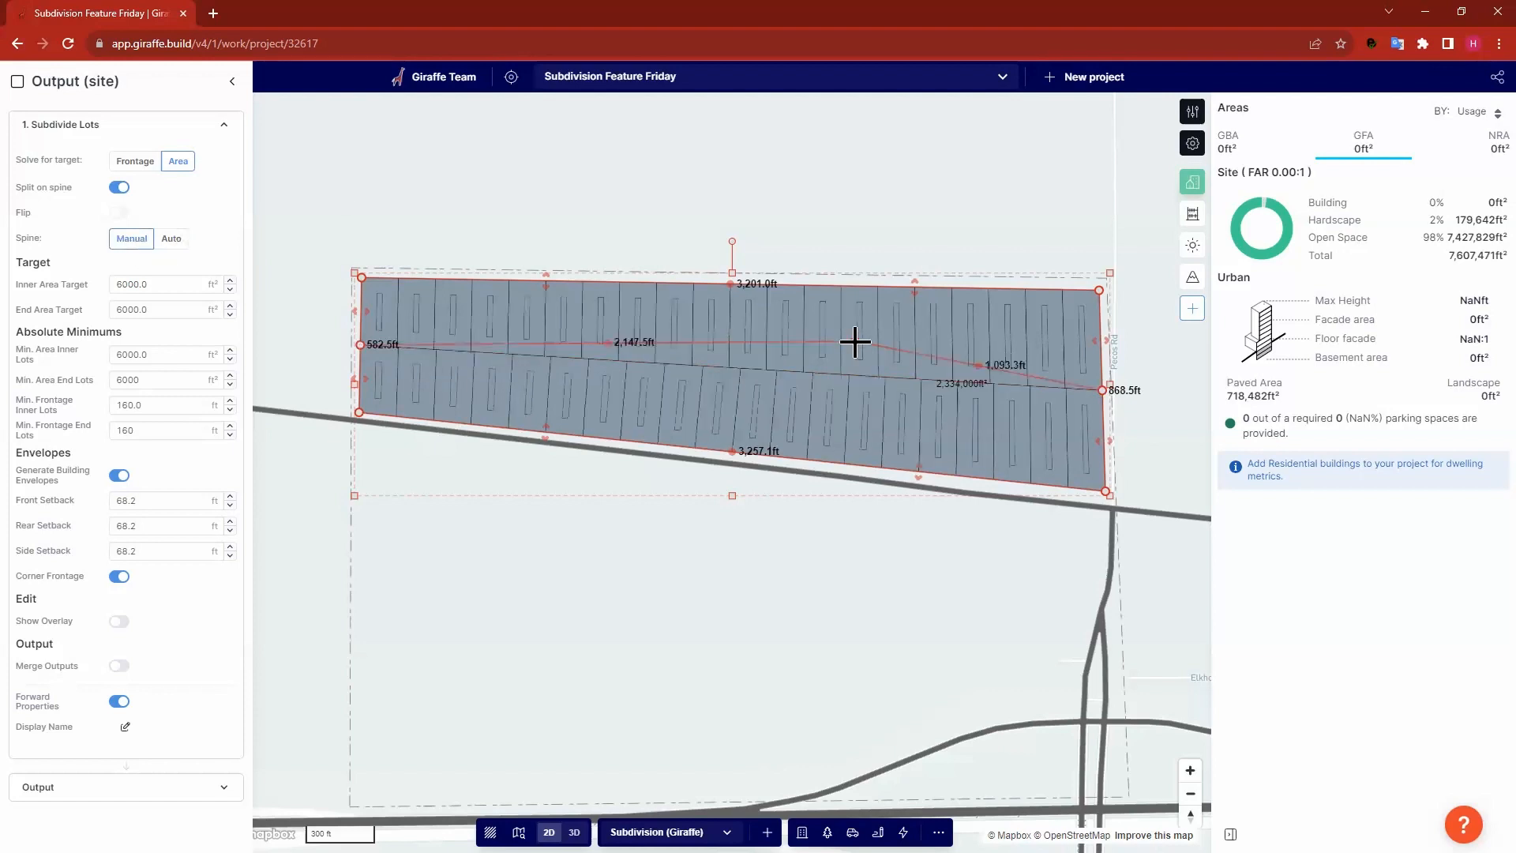
{"action": "left_click", "coordinate": [607, 342]}
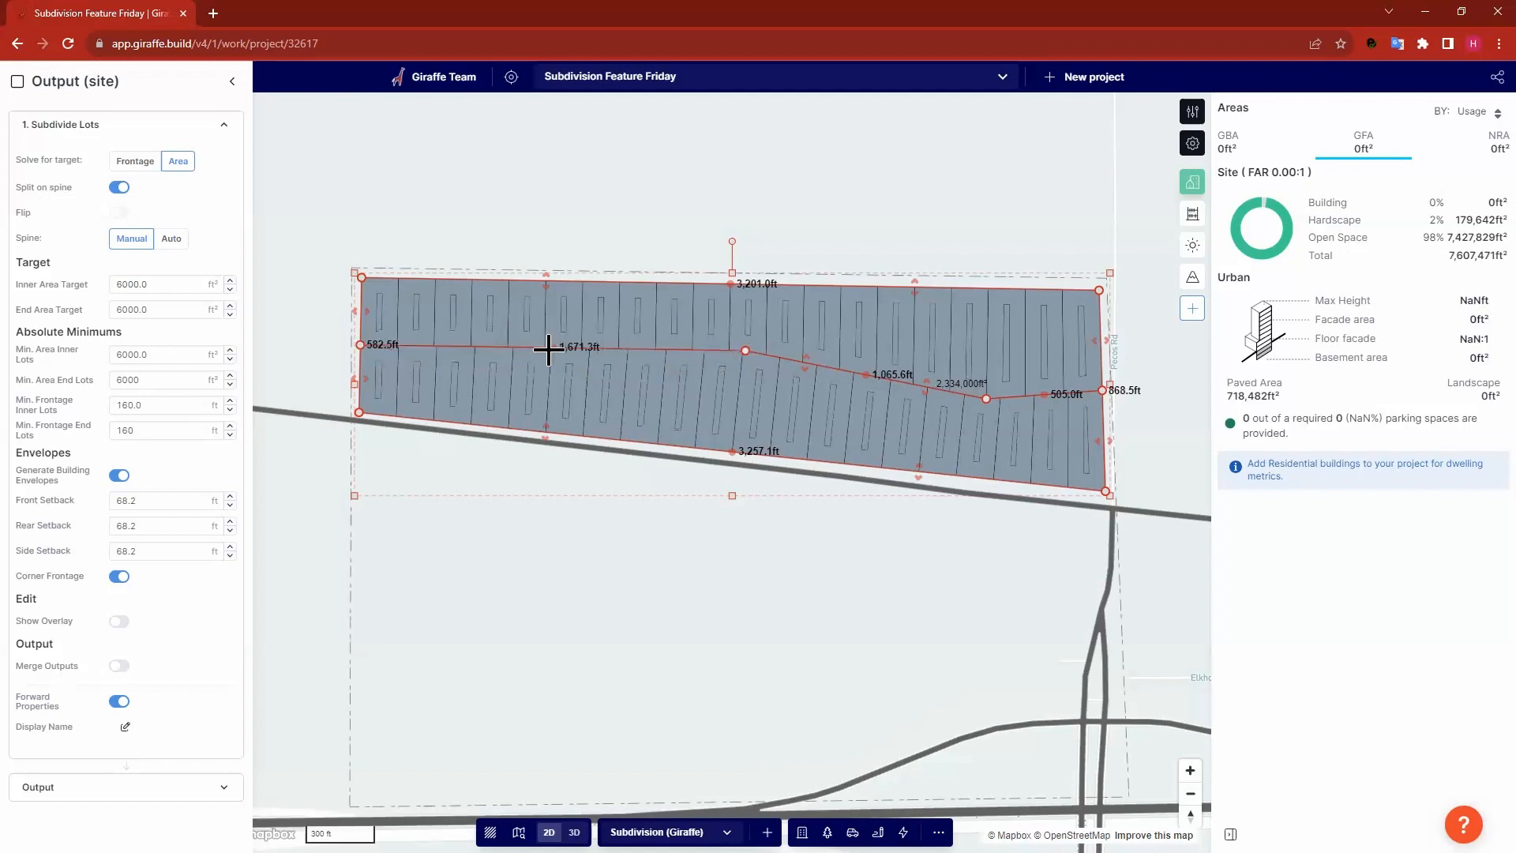
{"action": "left_click_drag", "start_coordinate": [580, 365], "coordinate": [588, 367]}
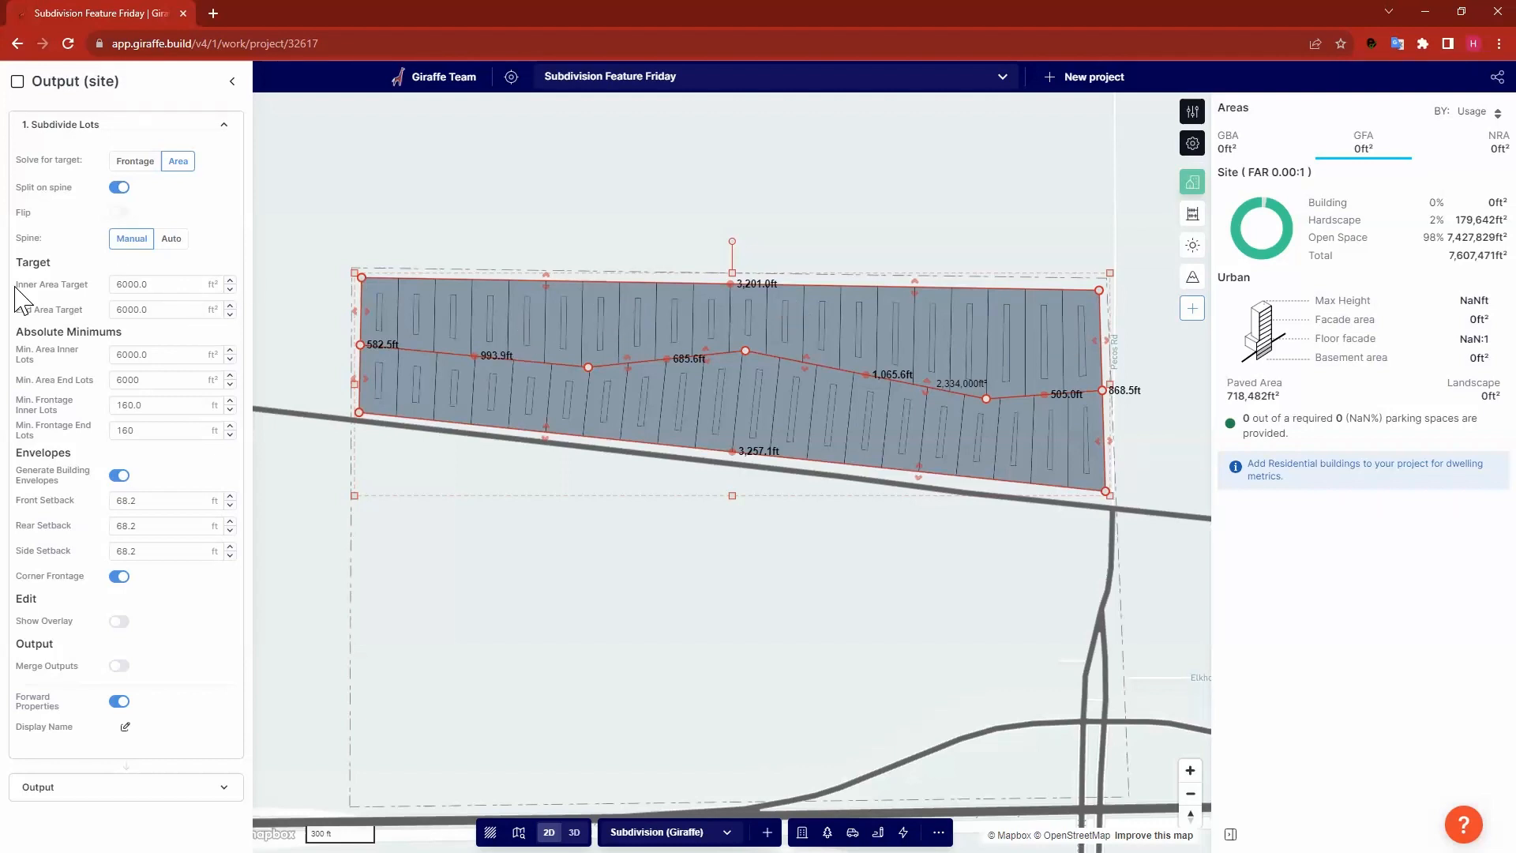
Set the end area target to 7000 ft².
{"action": "triple_click", "coordinate": [89, 285]}
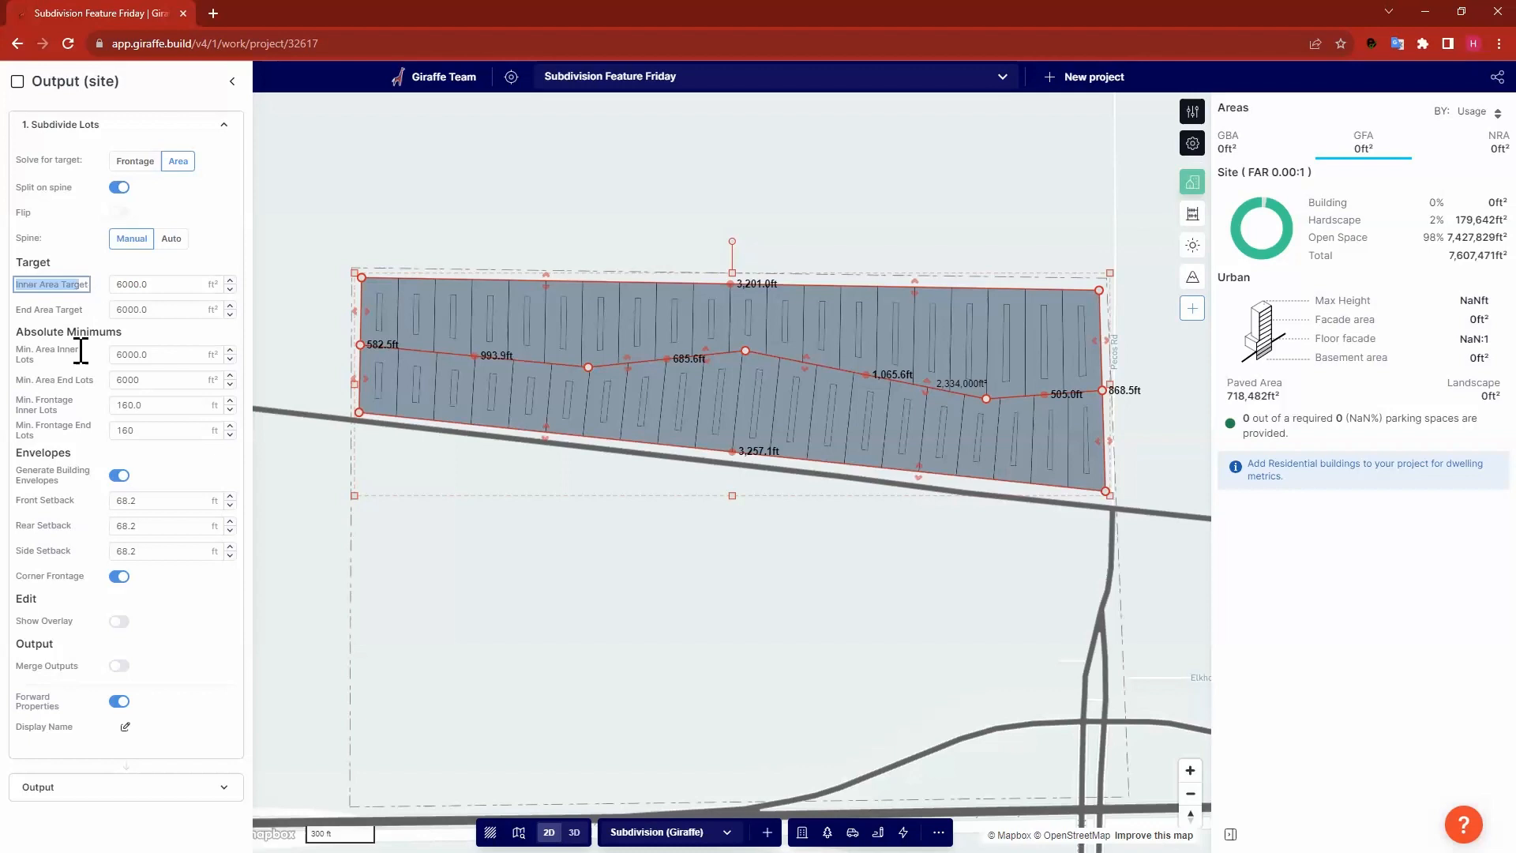
{"action": "left_click", "coordinate": [38, 364]}
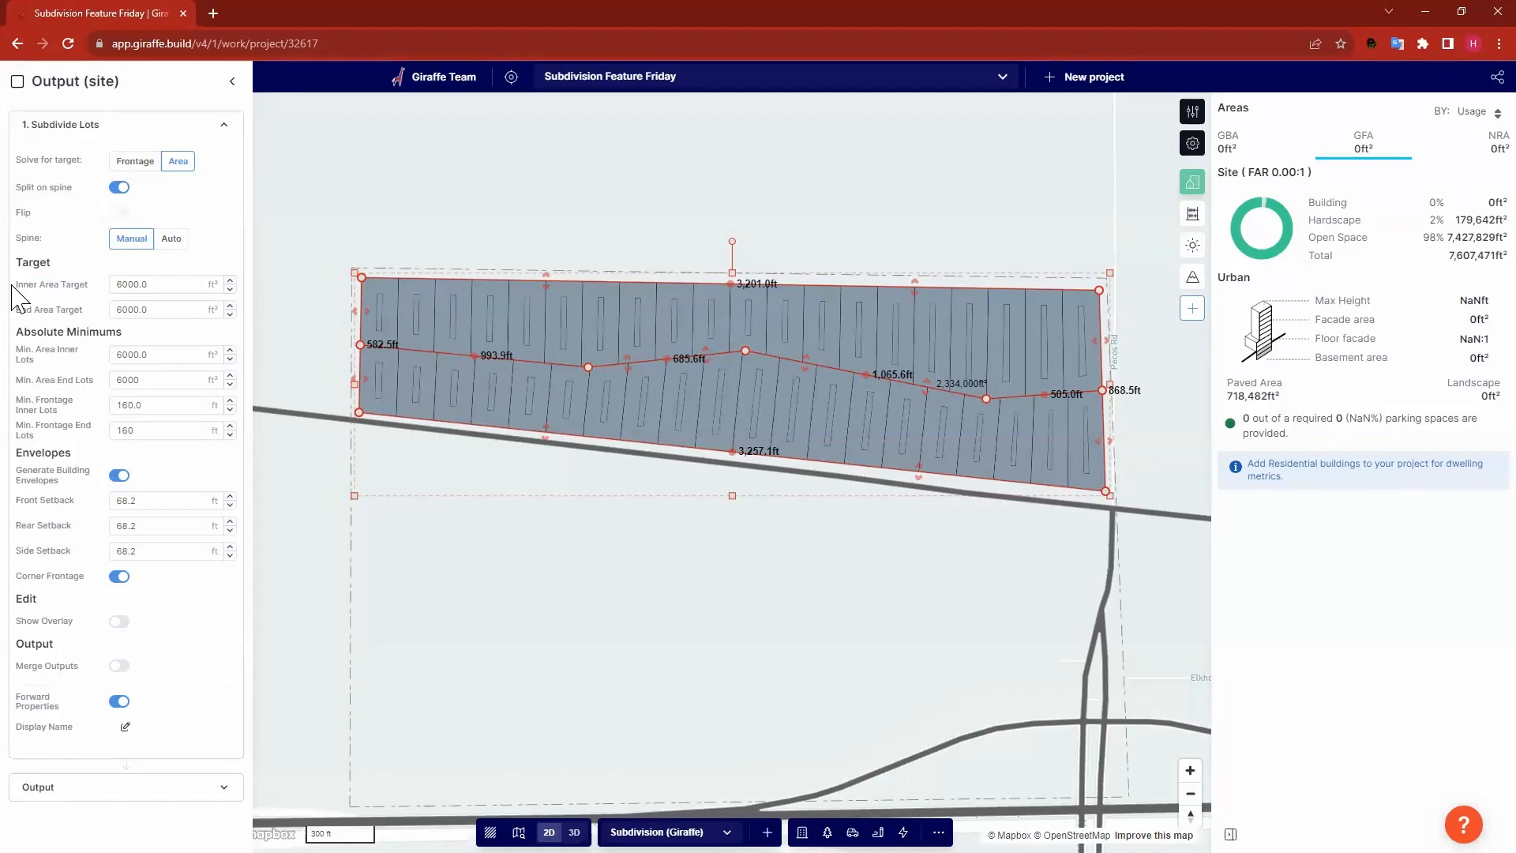
{"action": "triple_click", "coordinate": [97, 286]}
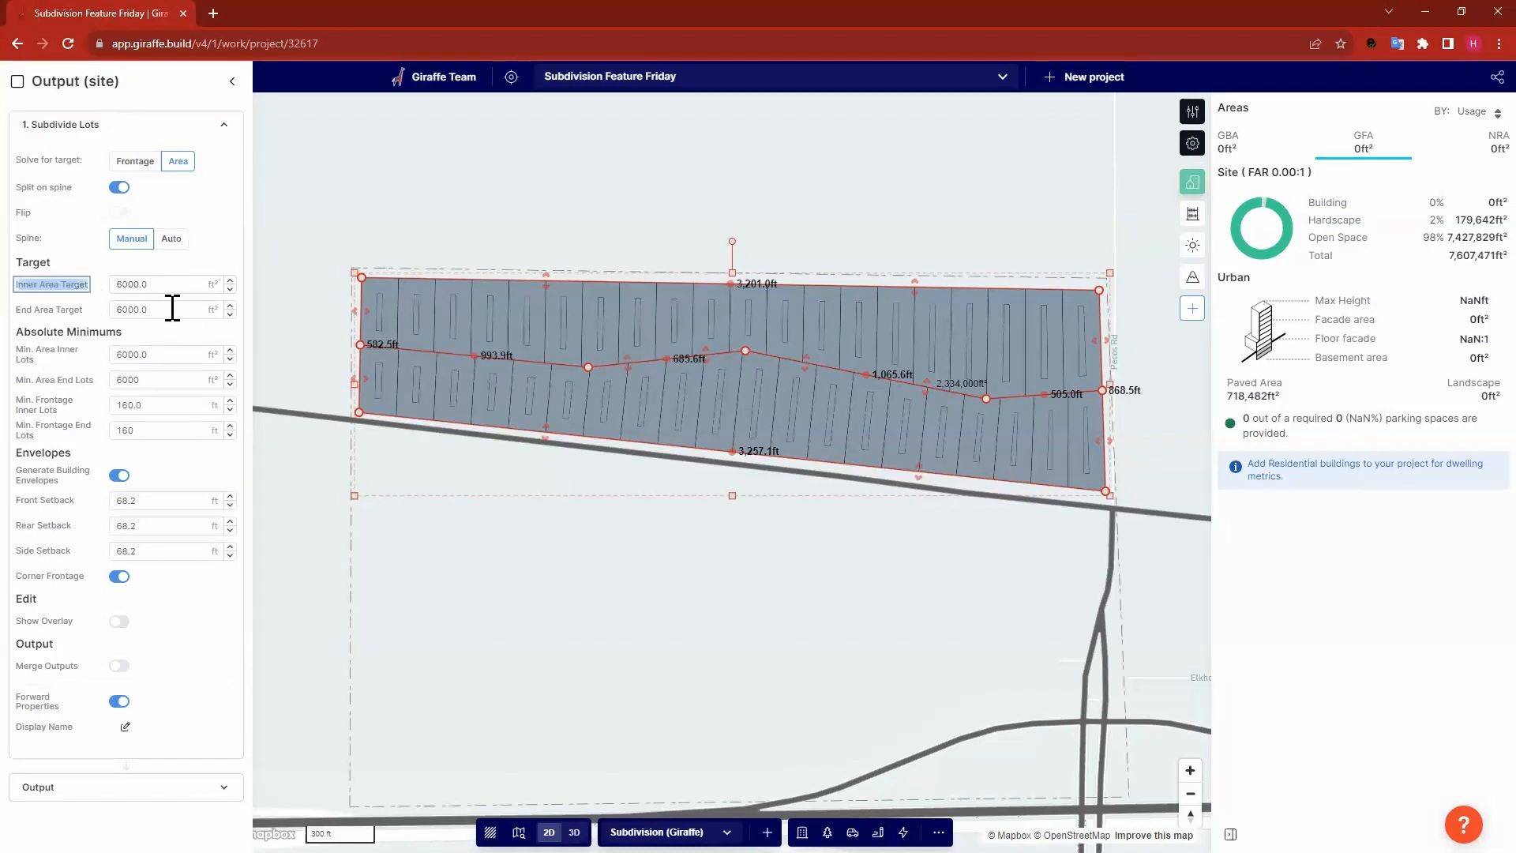
{"action": "left_click", "coordinate": [119, 311]}
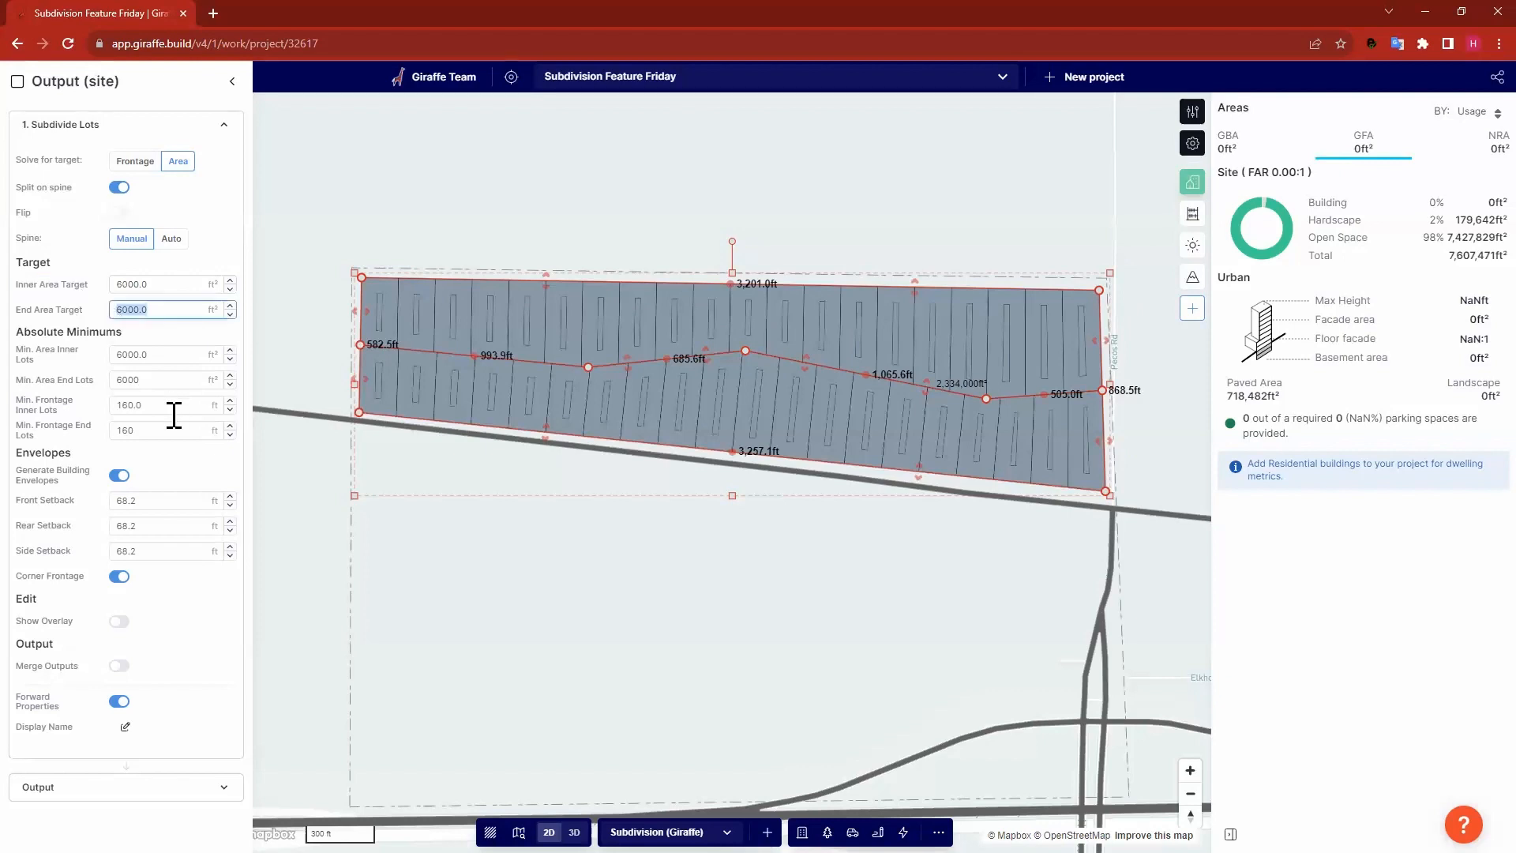
{"action": "type", "text": "7000"}
{"action": "left_click", "coordinate": [169, 286]}
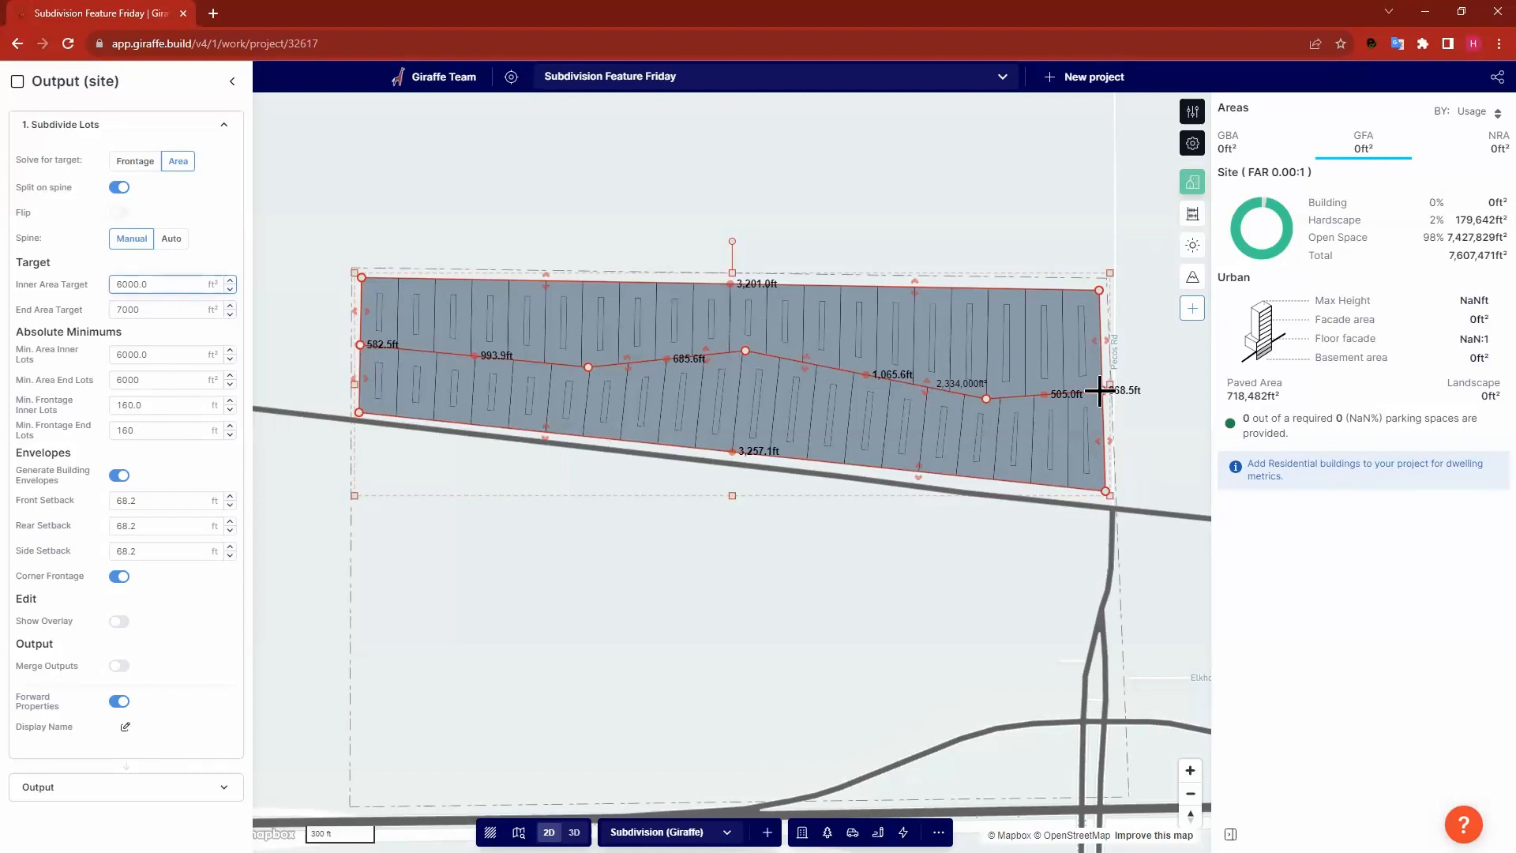
Pull both spine ends inward, making the end segments about 496 ft (west) and 1,039 ft (east), and remove the bend nearest the east end.
{"action": "left_click_drag", "start_coordinate": [1099, 391], "coordinate": [1015, 399]}
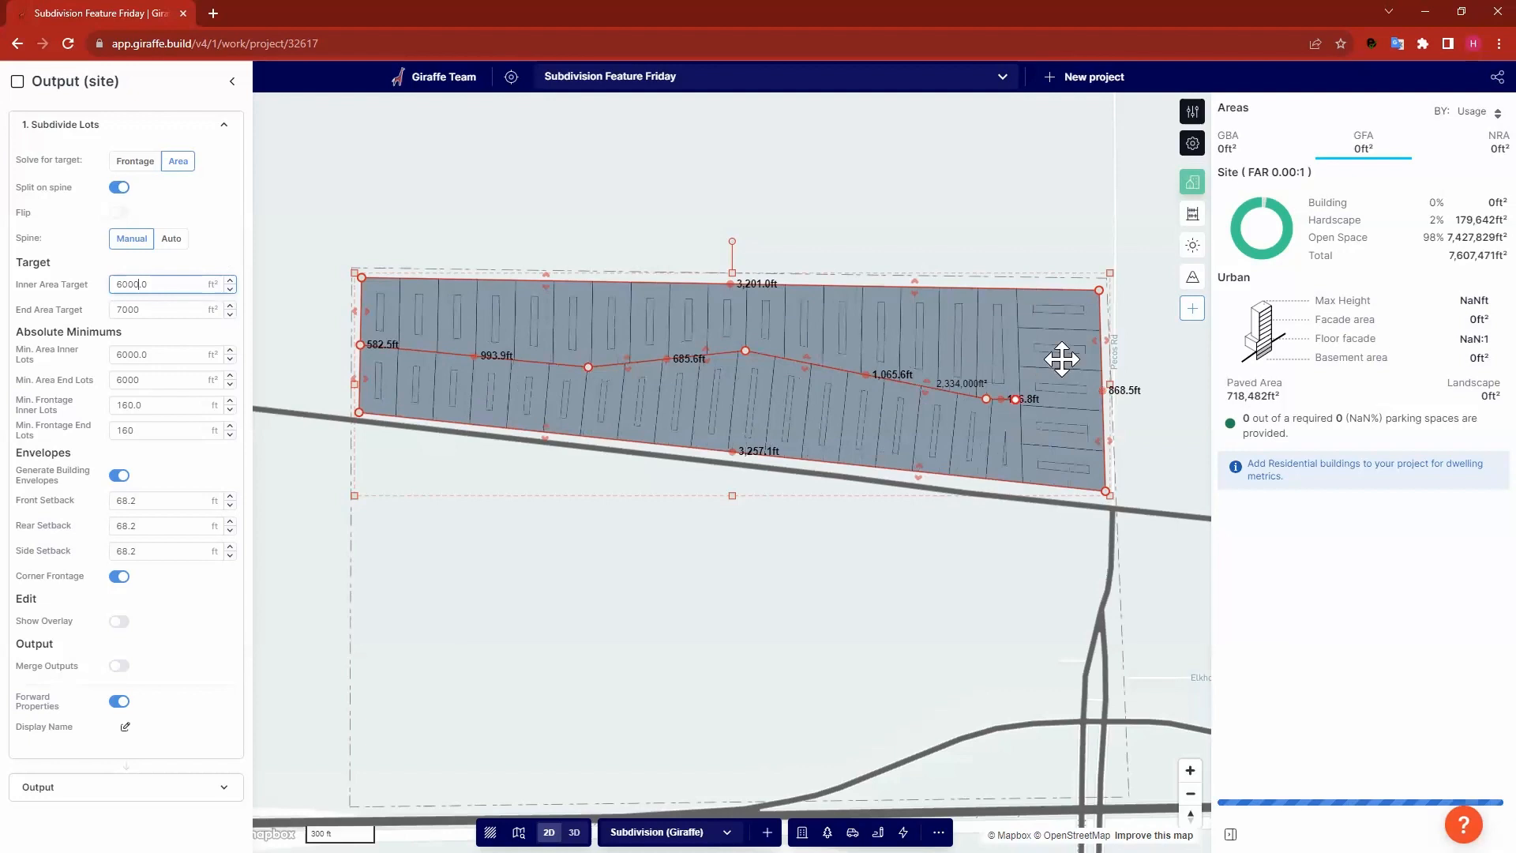
{"action": "left_click", "coordinate": [985, 398]}
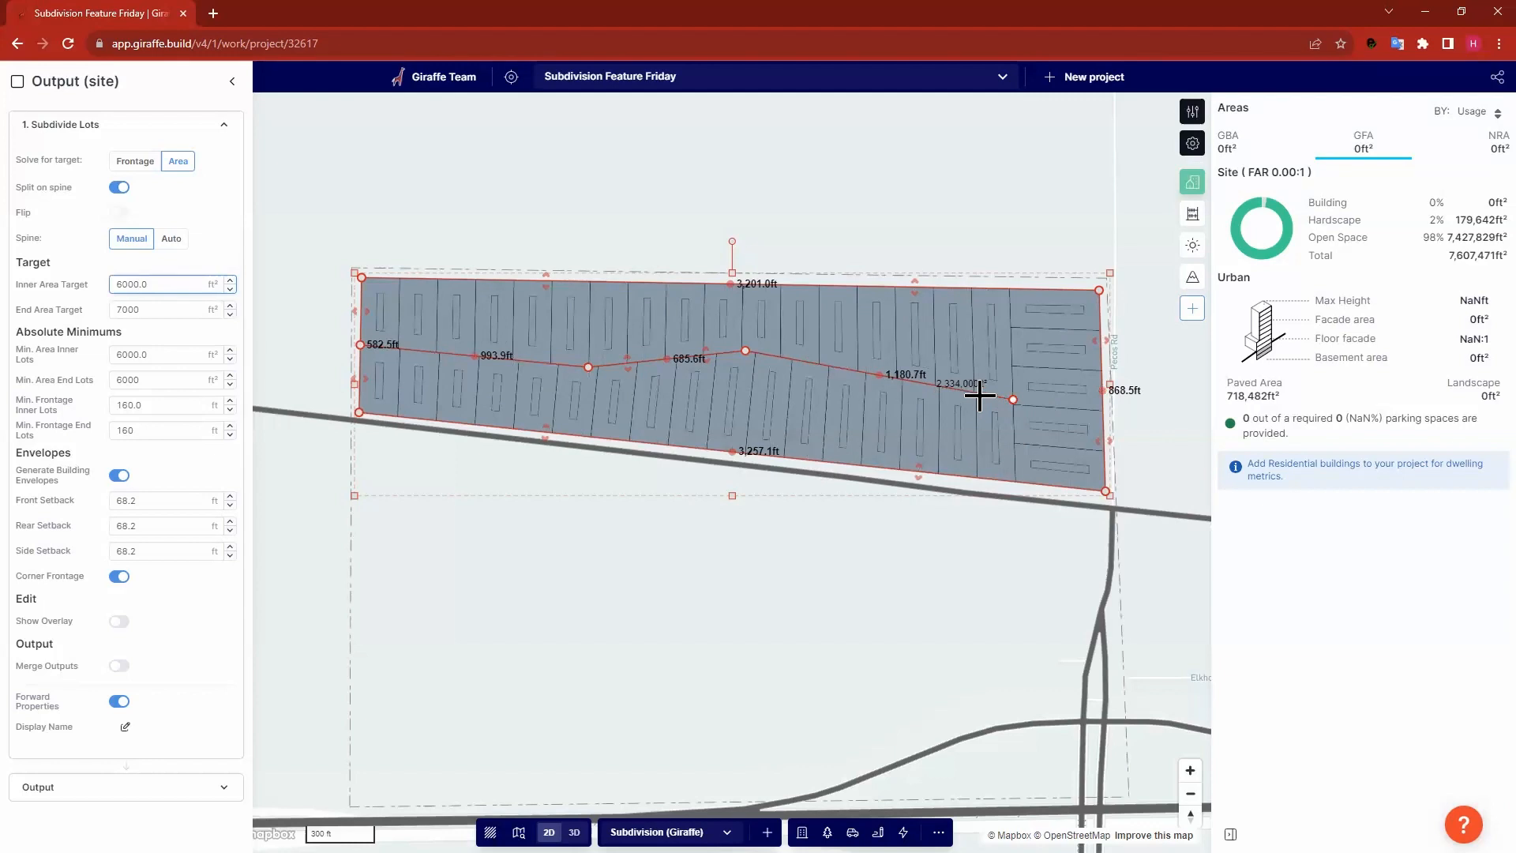
{"action": "left_click_drag", "start_coordinate": [1012, 400], "coordinate": [979, 394]}
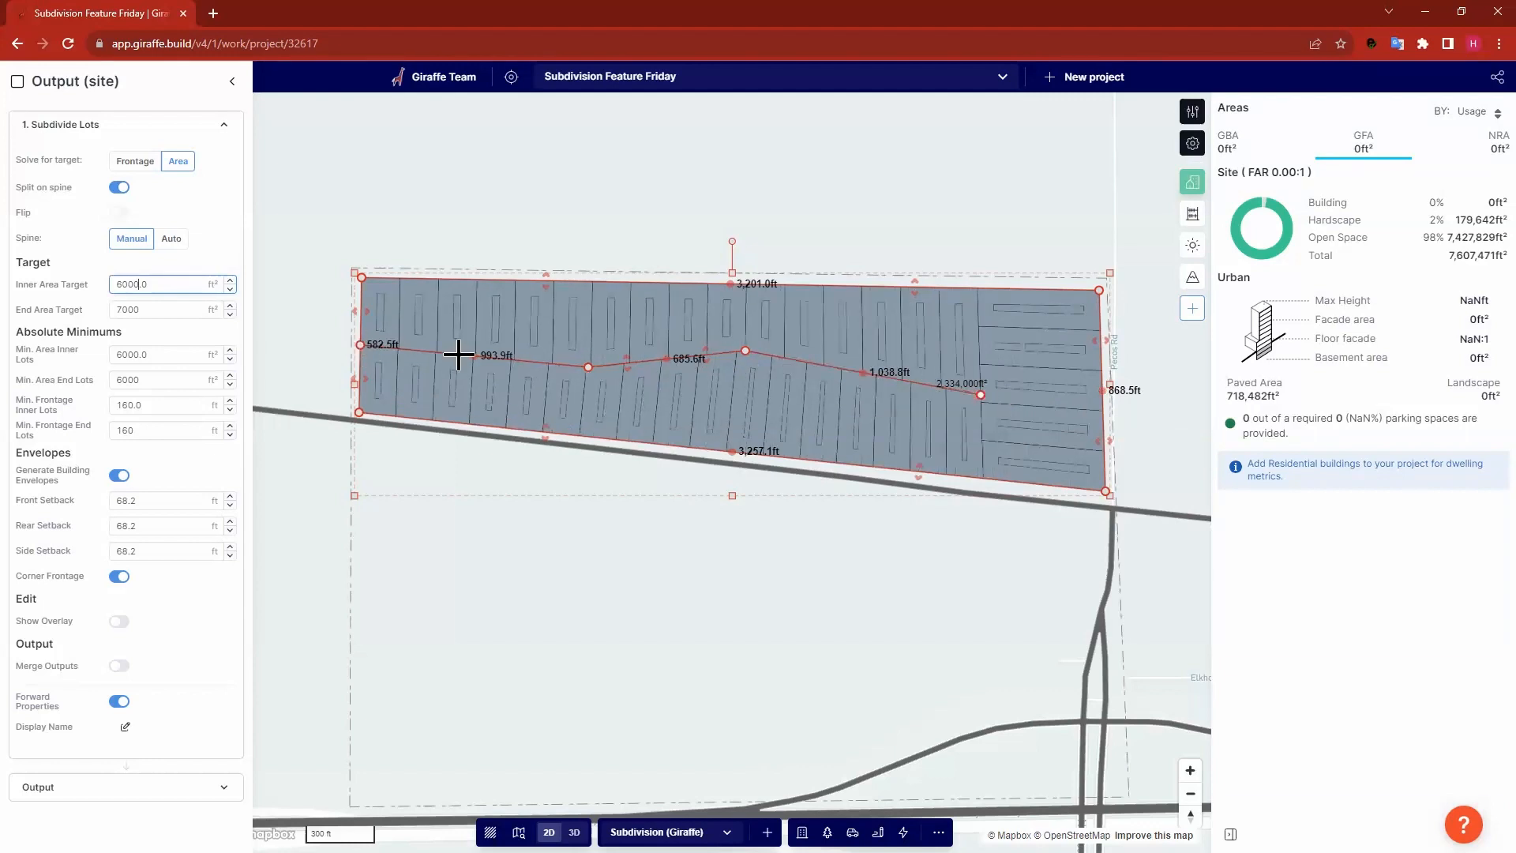
{"action": "left_click_drag", "start_coordinate": [457, 355], "coordinate": [474, 355]}
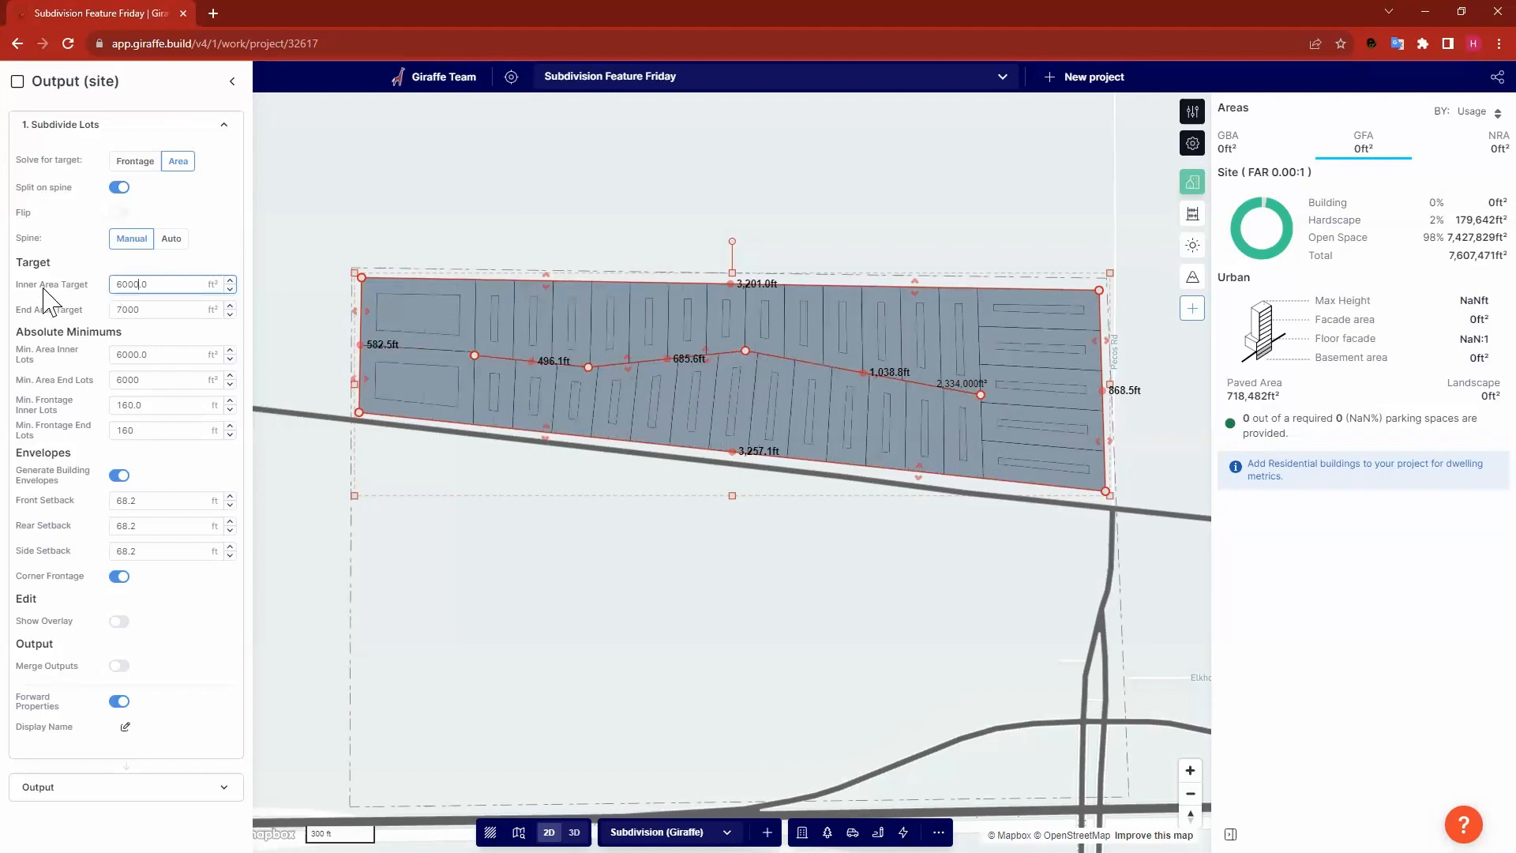
Extend both spine ends back outward, making the west segment about 723 ft and the east segment about 1,284 ft long.
{"action": "left_click", "coordinate": [82, 285]}
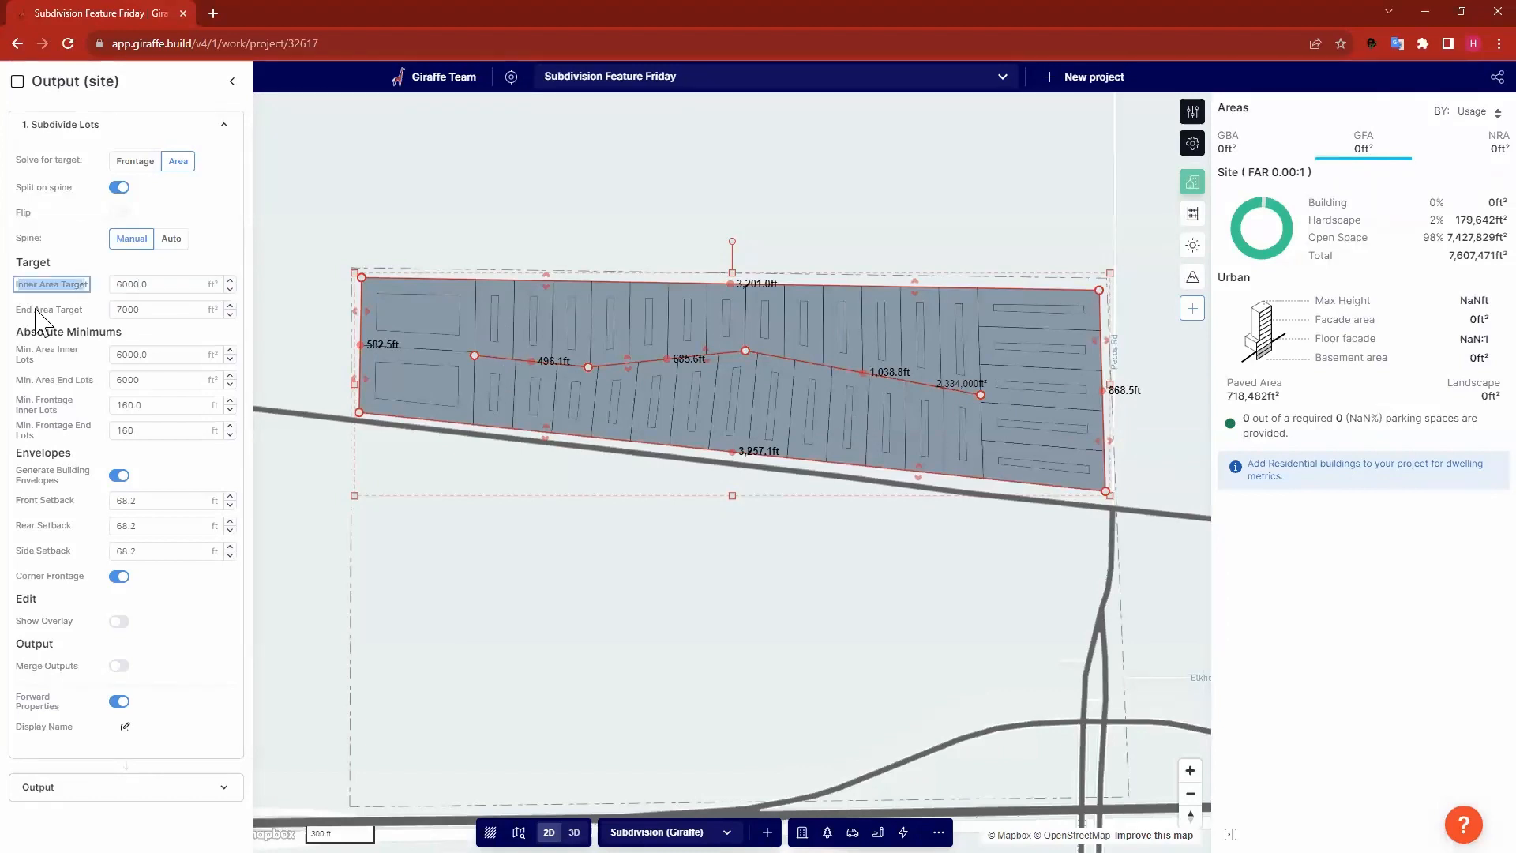
{"action": "left_click", "coordinate": [119, 310]}
{"action": "key", "text": "Return"}
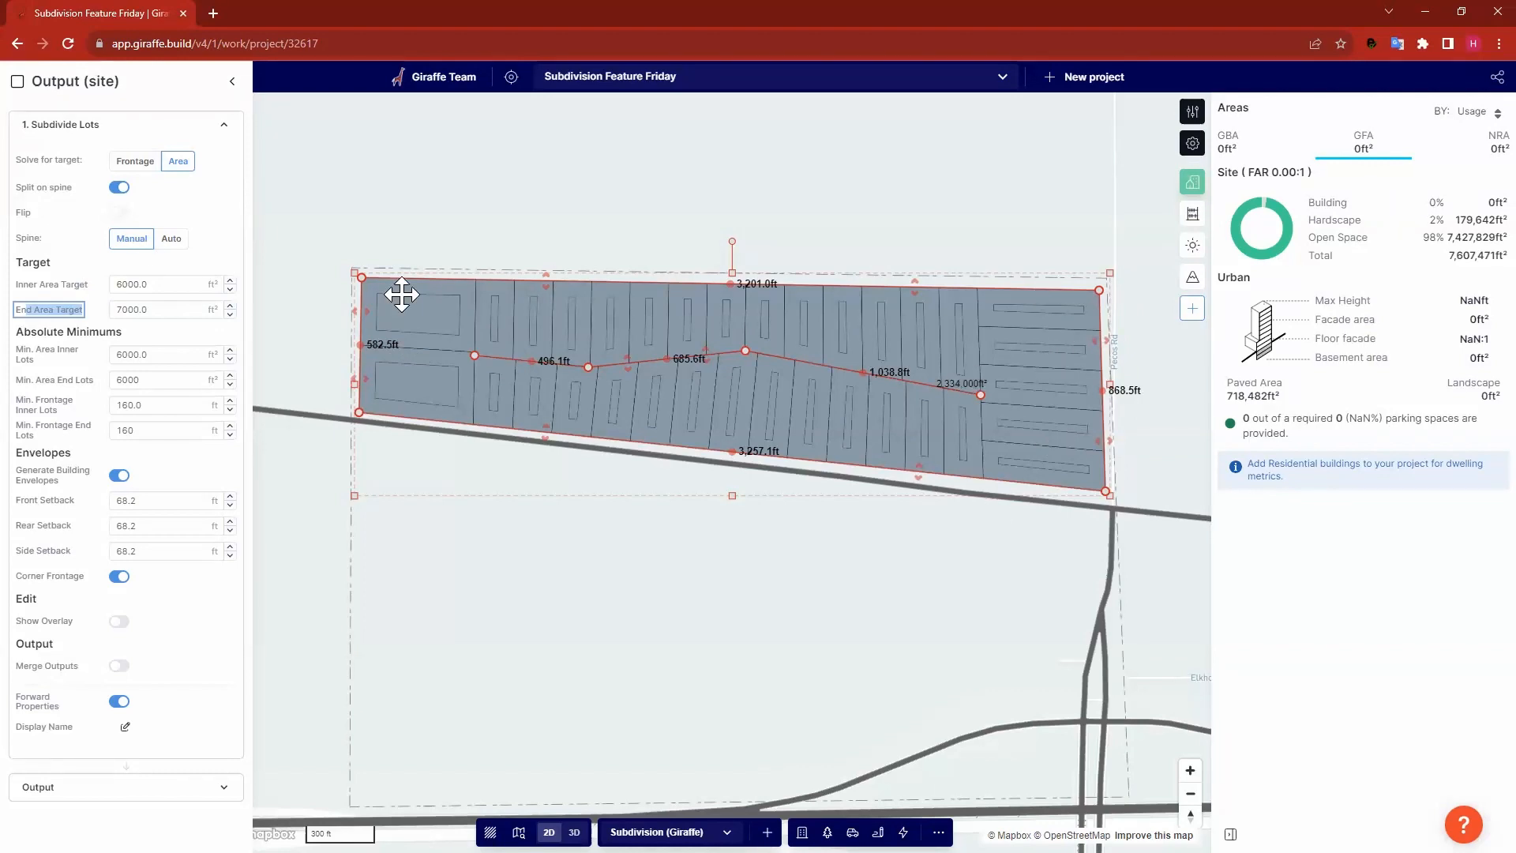
{"action": "left_click", "coordinate": [422, 352]}
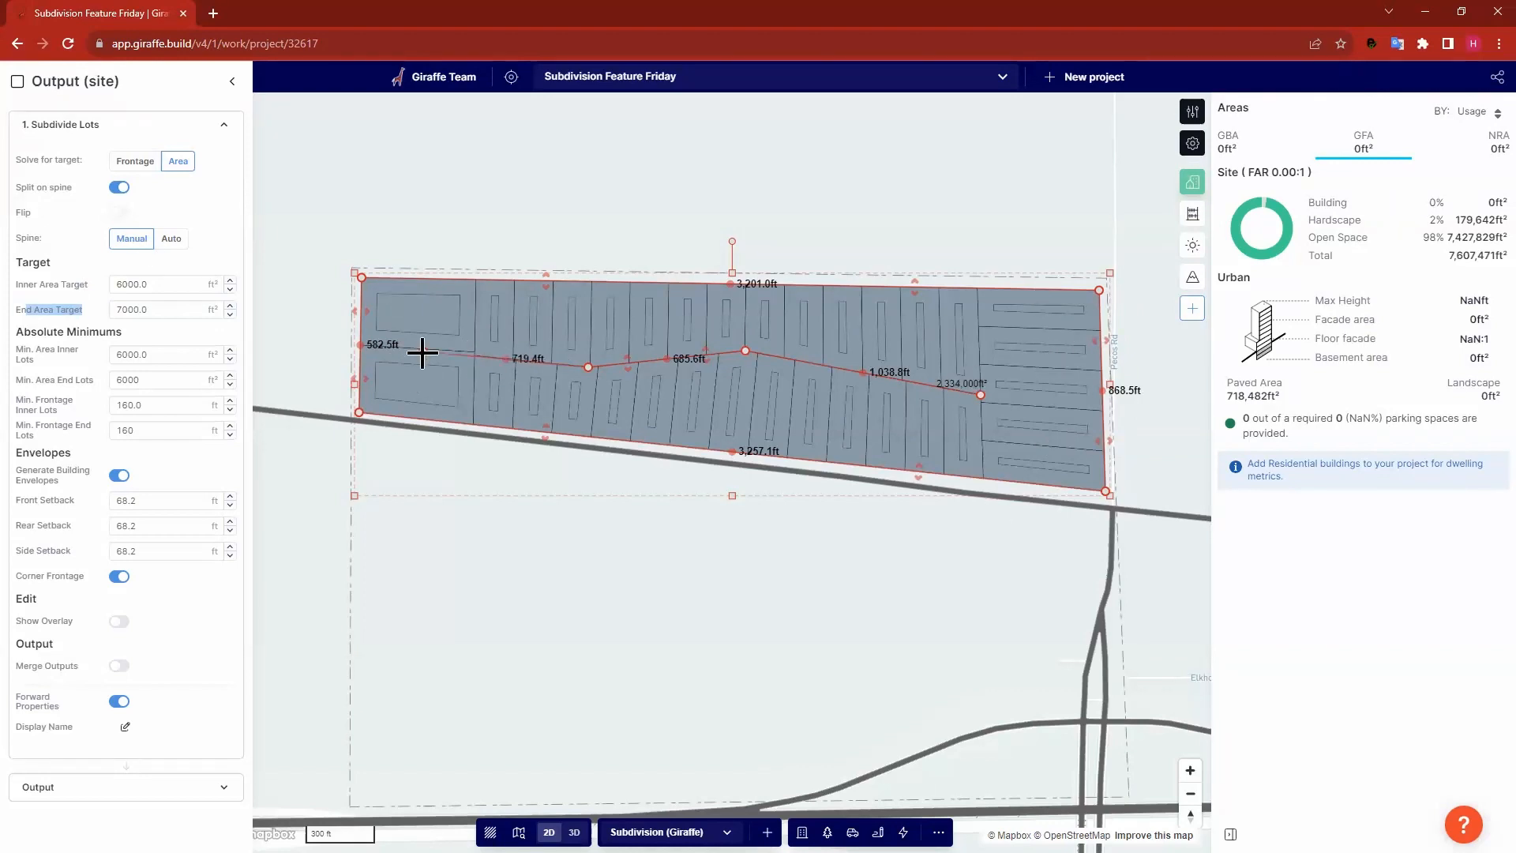
{"action": "left_click_drag", "start_coordinate": [985, 401], "coordinate": [1037, 397]}
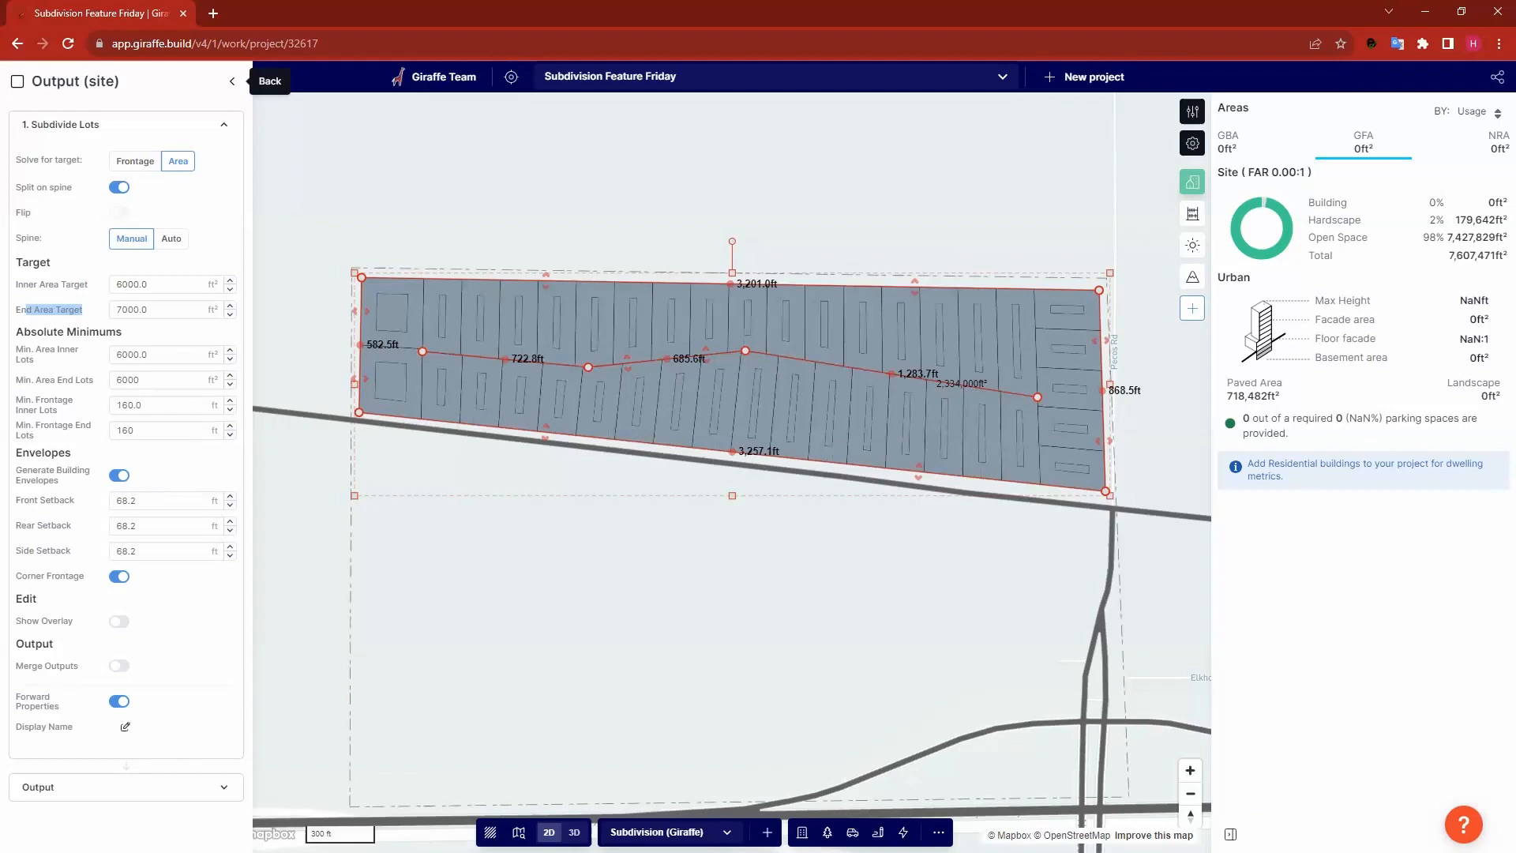
Switch the generation of building envelopes off and on again to compare the lots with and without them.
{"action": "left_click", "coordinate": [54, 310]}
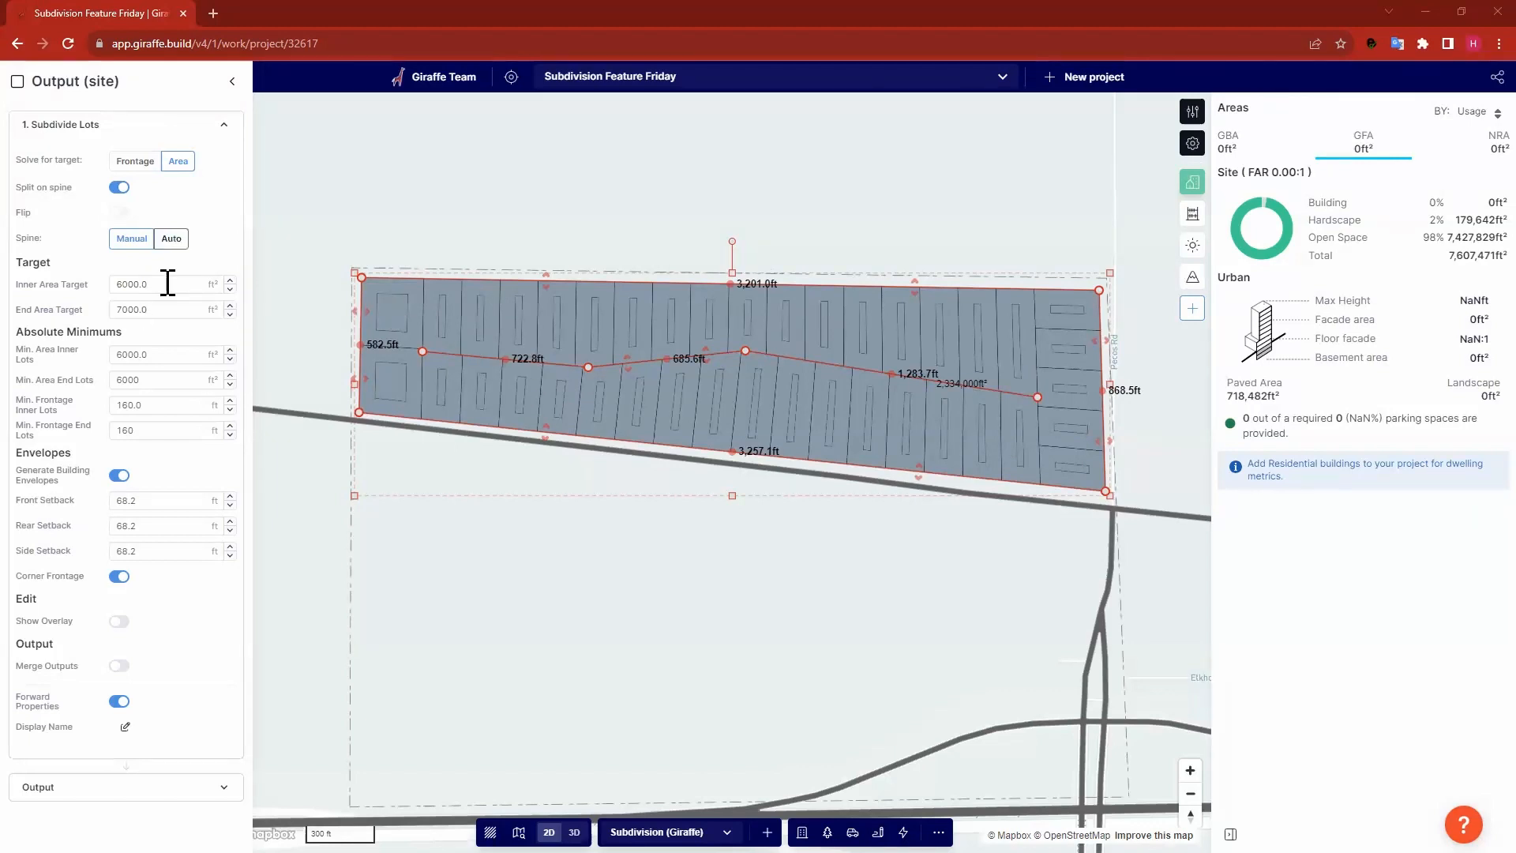
{"action": "left_click", "coordinate": [157, 314]}
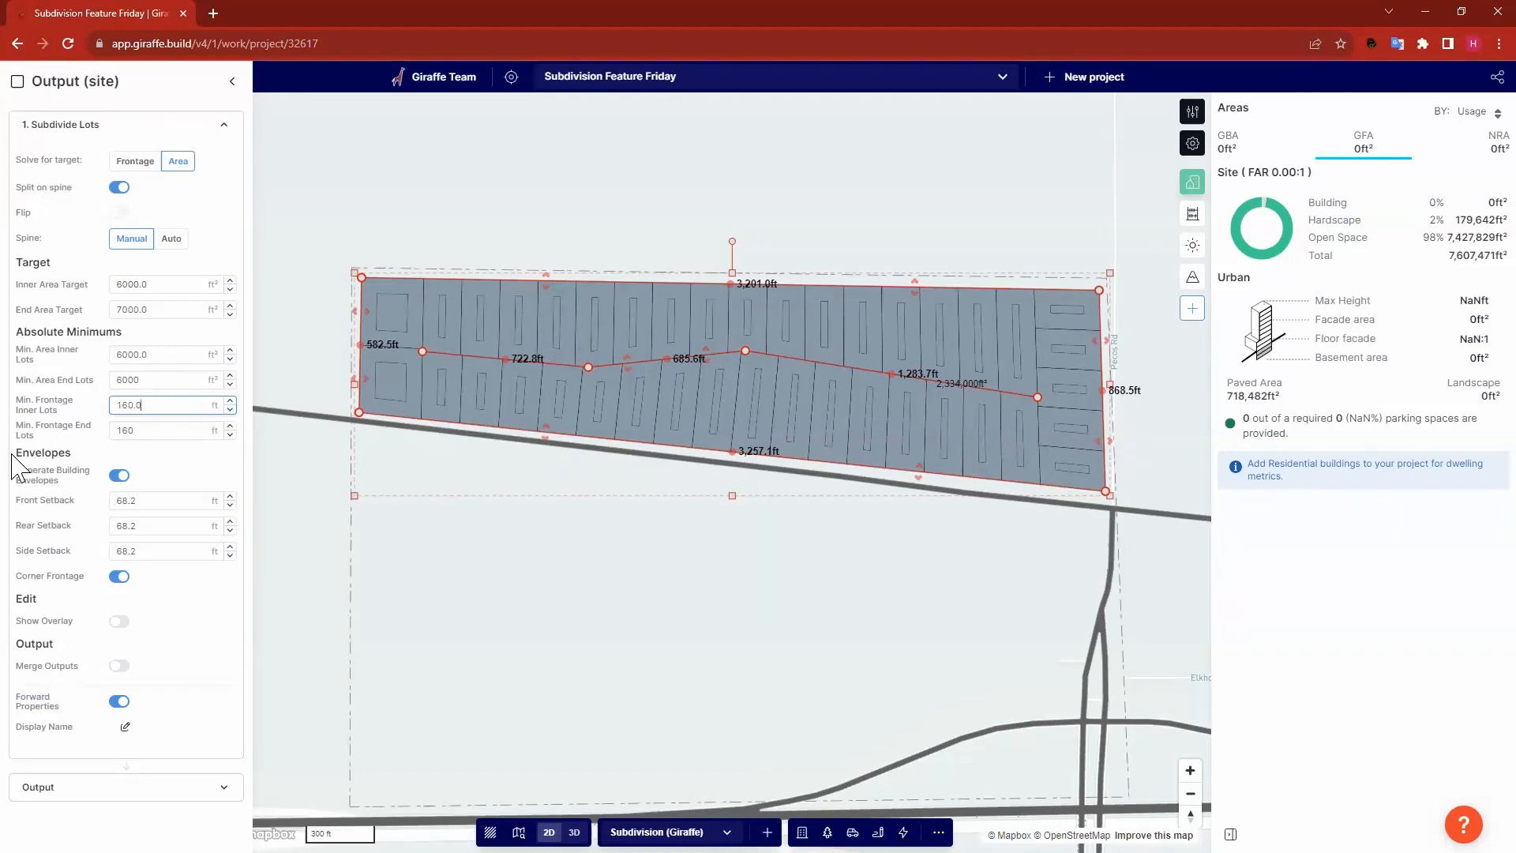
{"action": "left_click", "coordinate": [122, 476]}
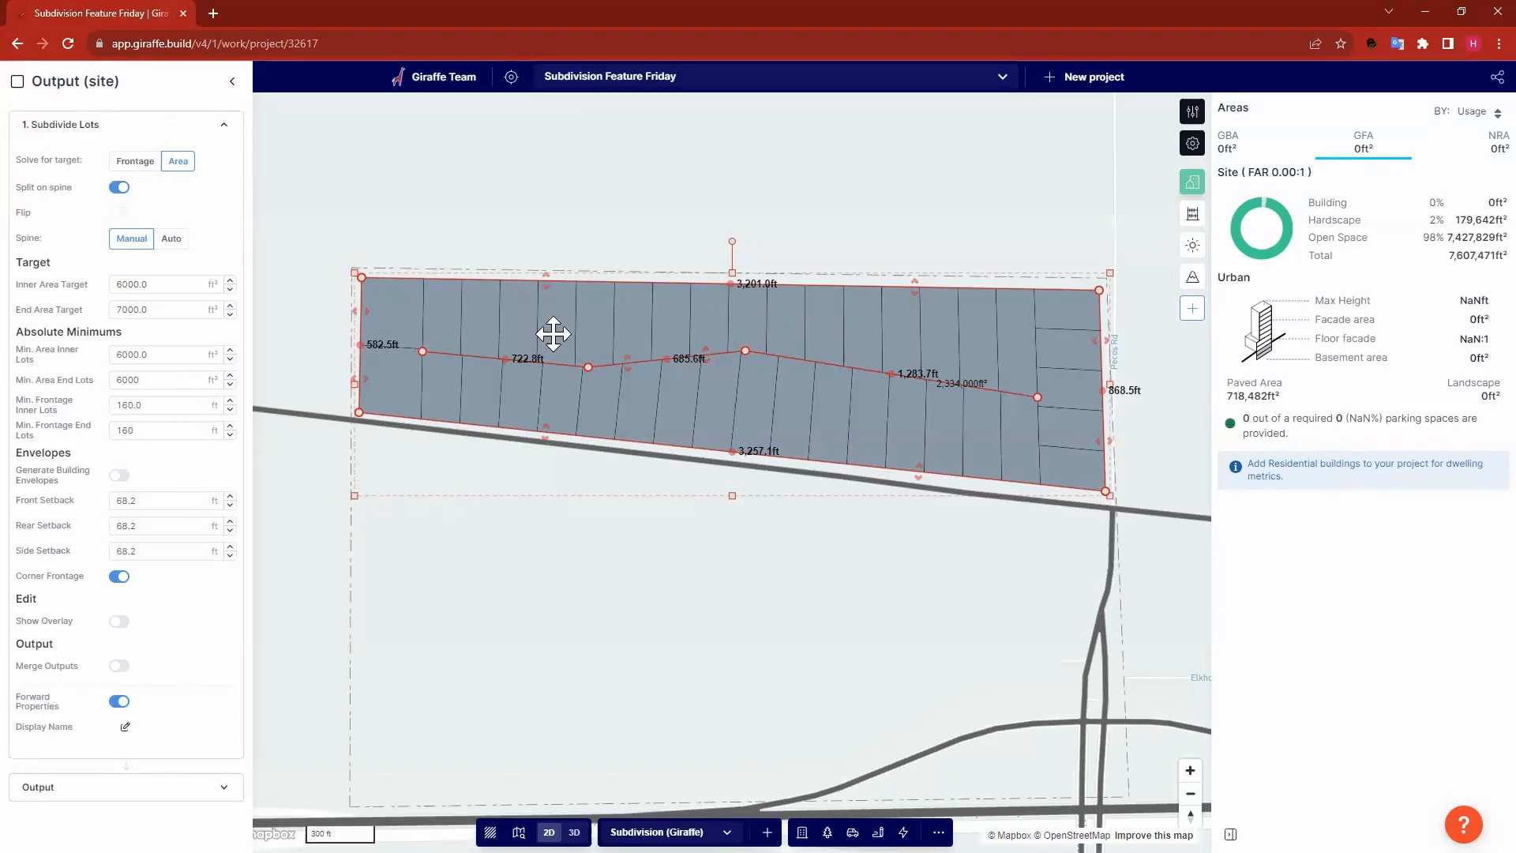
{"action": "left_click", "coordinate": [120, 476]}
{"action": "left_click", "coordinate": [119, 483]}
{"action": "left_click", "coordinate": [120, 476]}
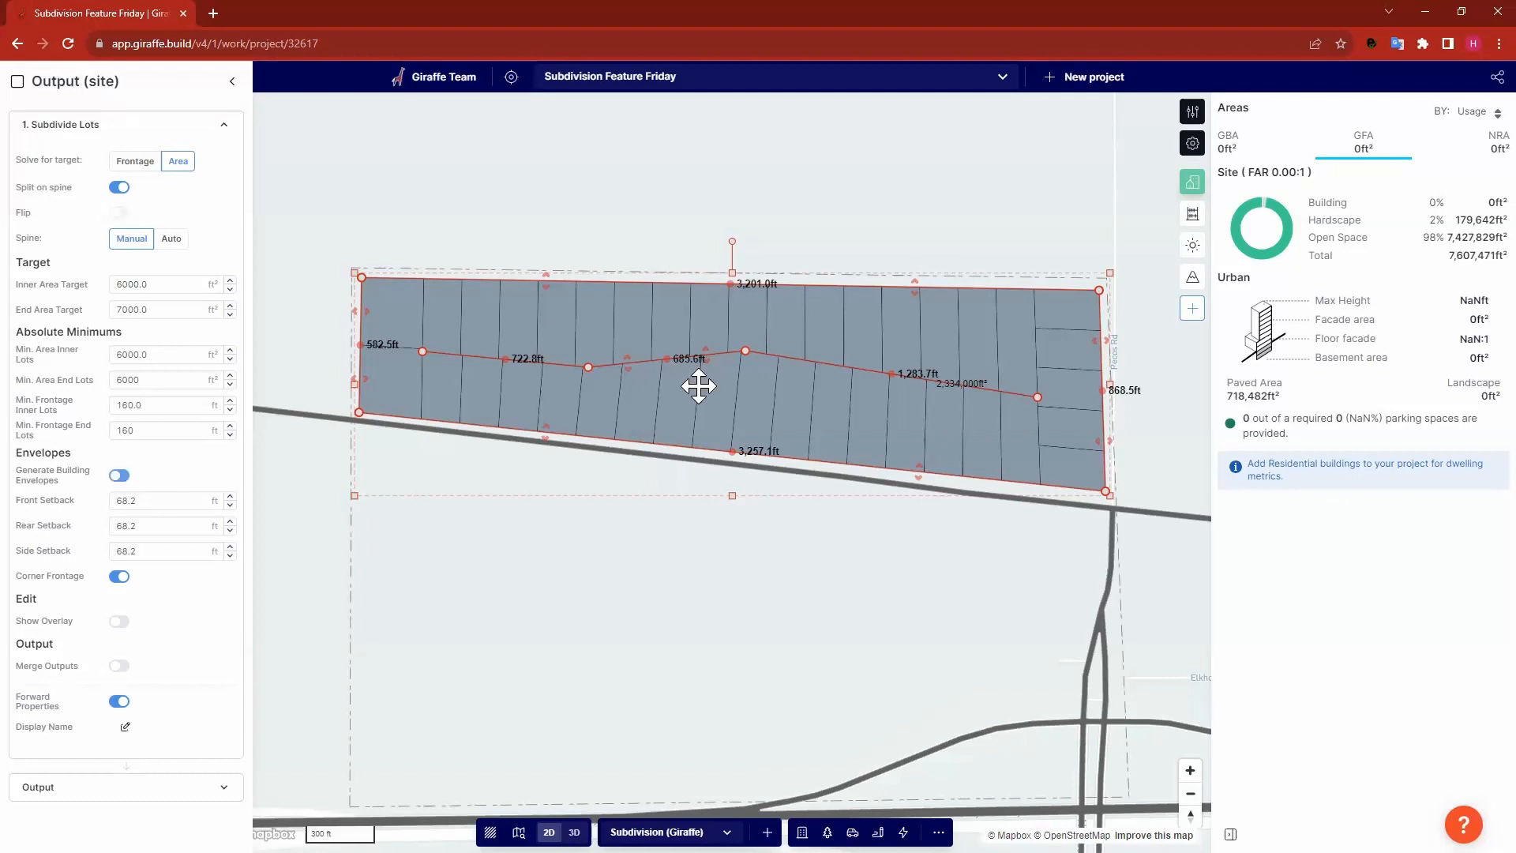
Set the building envelope setbacks to 10 ft front, 80 ft rear and 15 ft side.
{"action": "left_click_drag", "start_coordinate": [17, 498], "coordinate": [81, 553]}
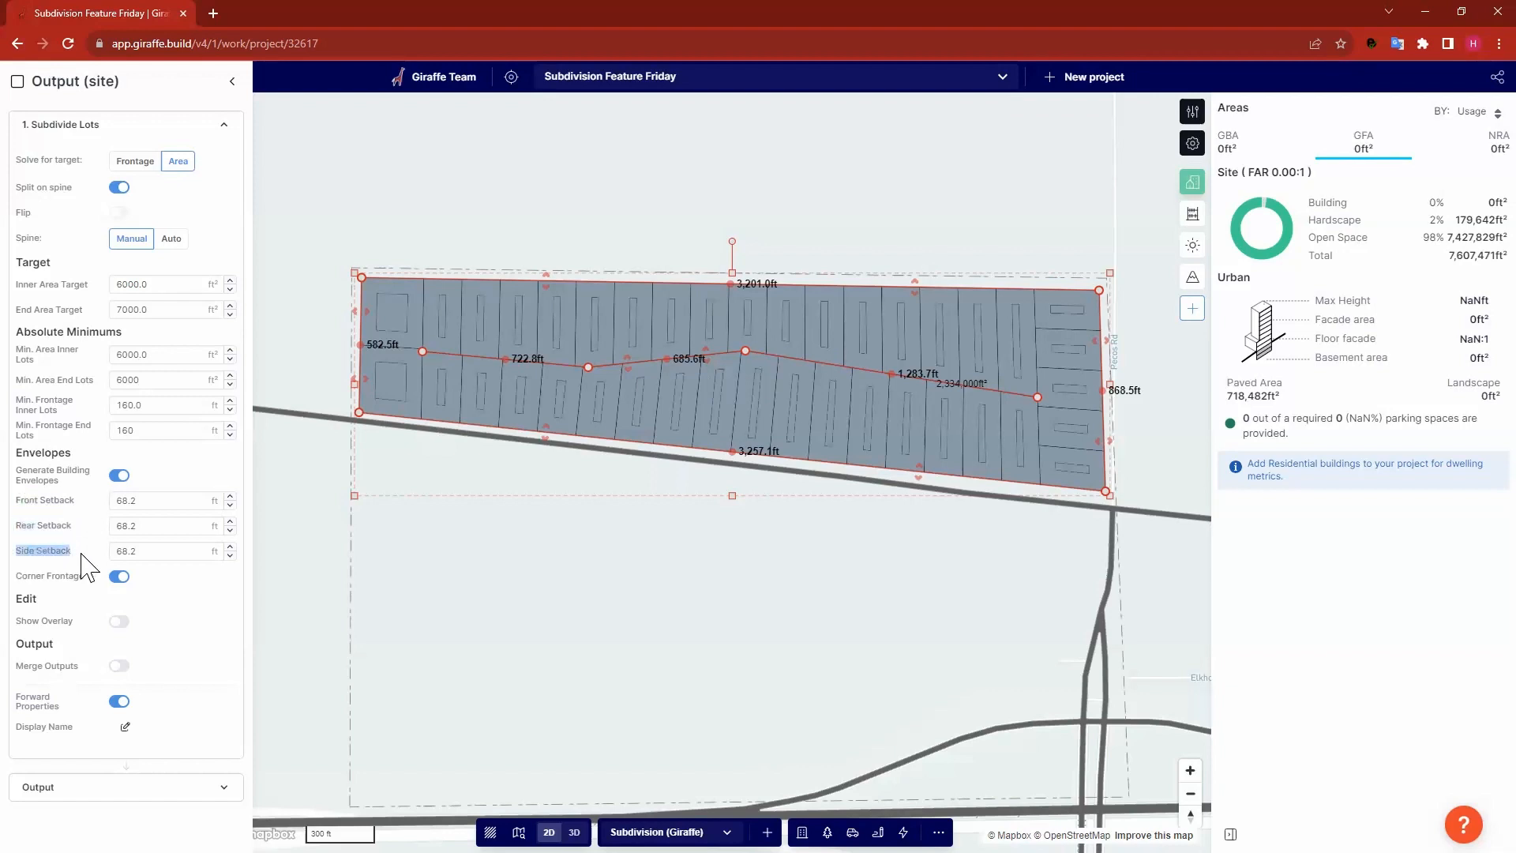
{"action": "left_click", "coordinate": [144, 502]}
{"action": "key", "text": "ctrl+a"}
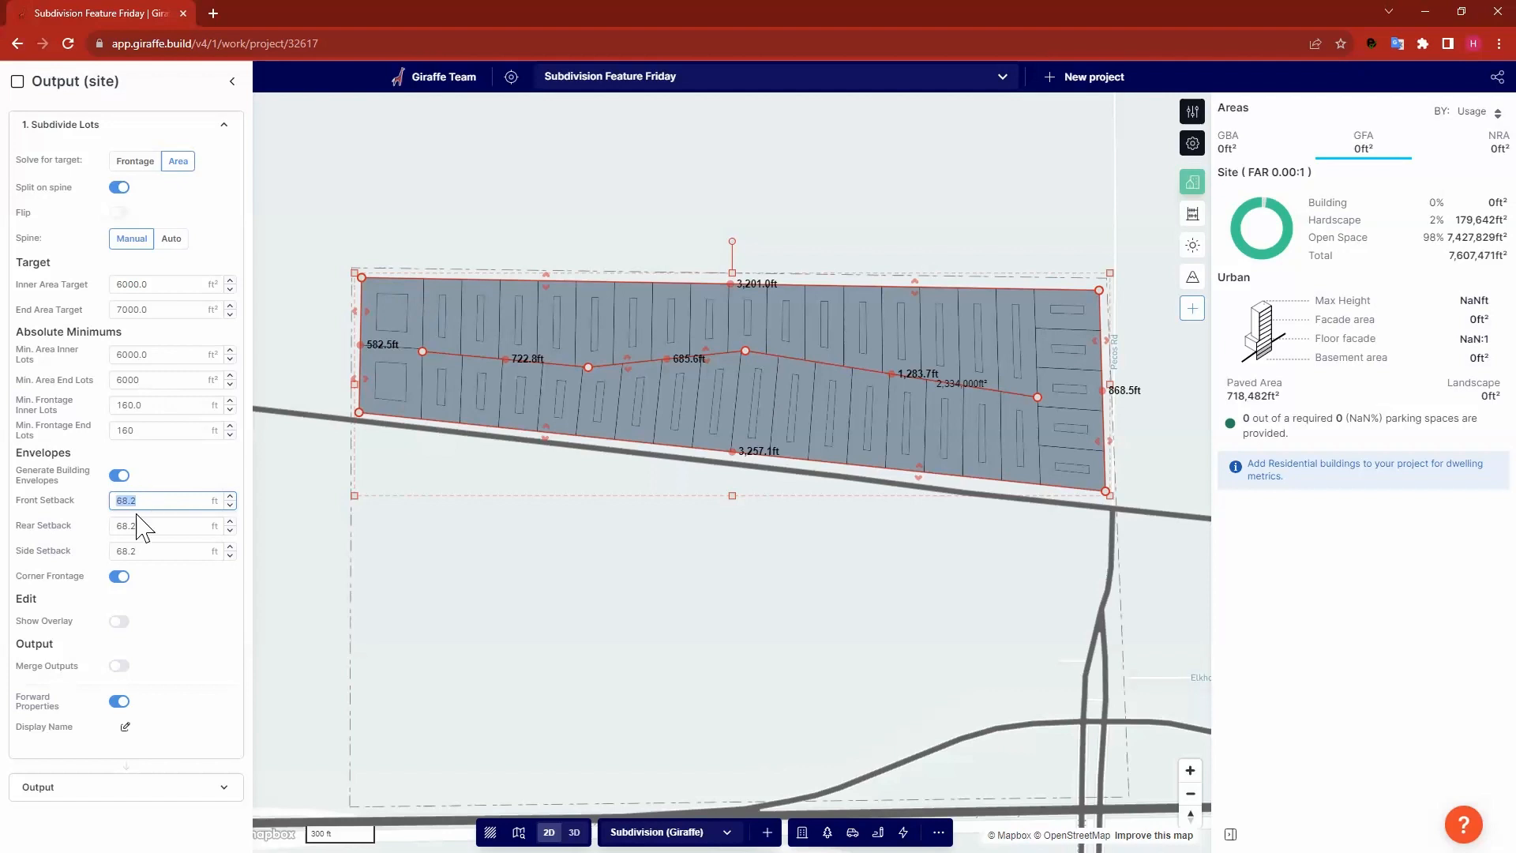
{"action": "type", "text": "10"}
{"action": "key", "text": "Tab"}
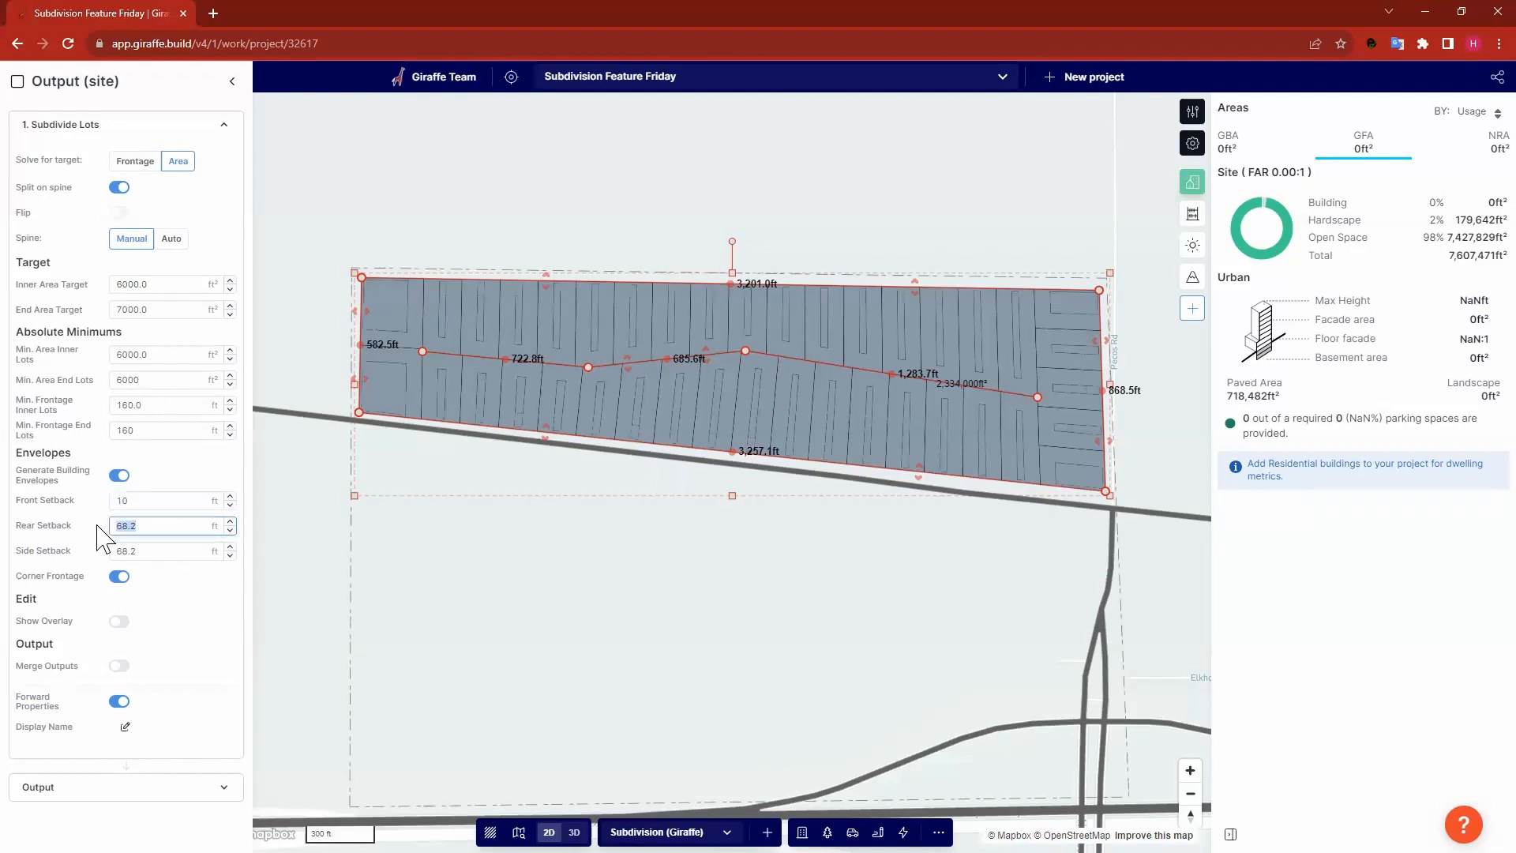
{"action": "type", "text": "80"}
{"action": "left_click", "coordinate": [155, 551]}
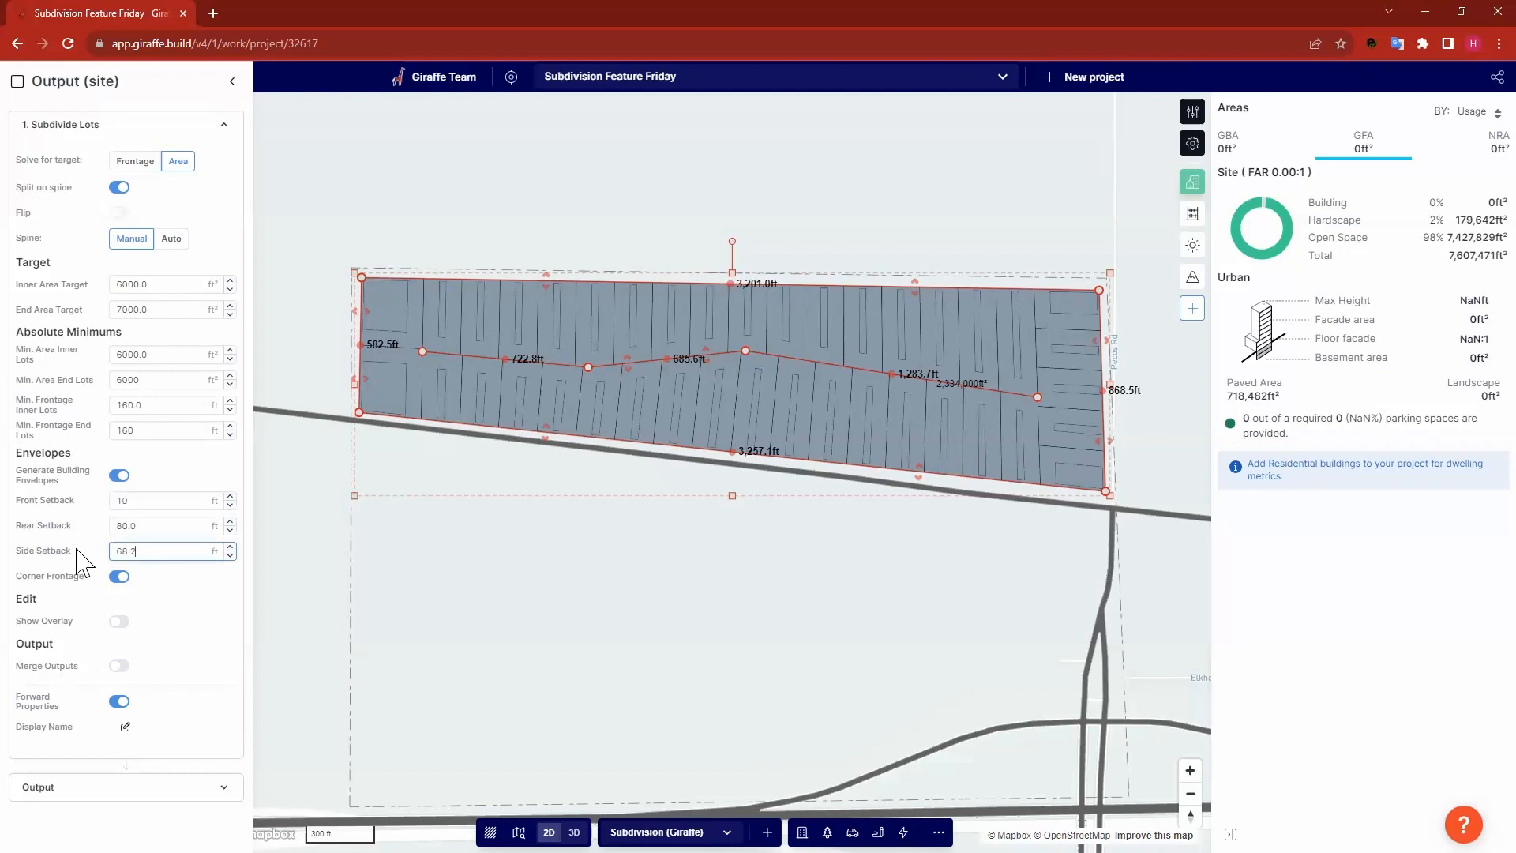
{"action": "left_click_drag", "start_coordinate": [154, 551], "coordinate": [77, 551]}
{"action": "key", "text": "shift+Tab"}
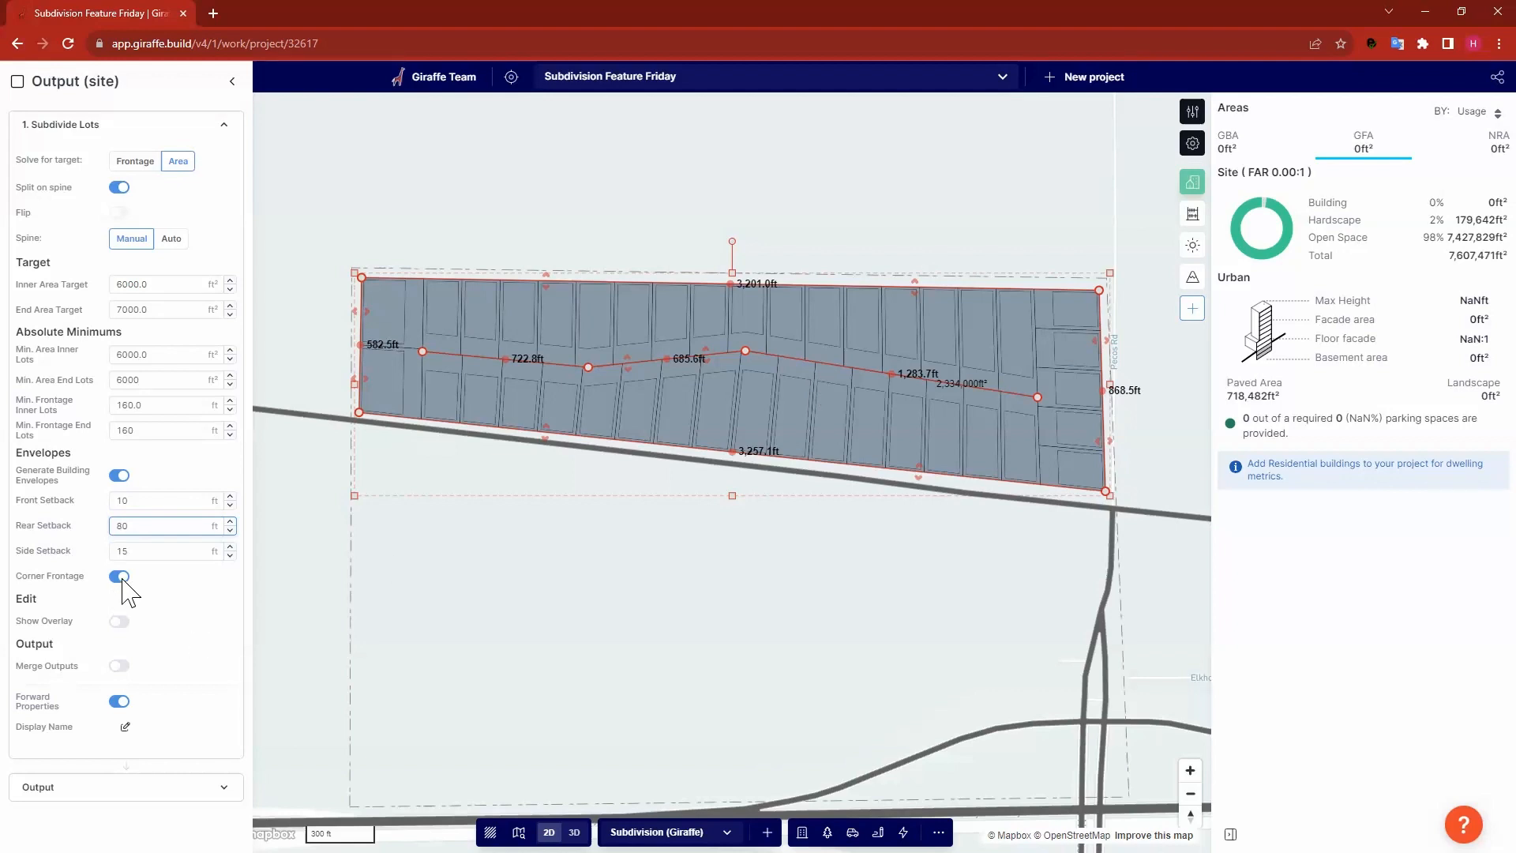
Turn on the overlay that labels the subdivided lots with their areas and frontages.
{"action": "left_click", "coordinate": [18, 581]}
{"action": "left_click_drag", "start_coordinate": [84, 578], "coordinate": [151, 628]}
{"action": "left_click", "coordinate": [178, 623]}
{"action": "left_click_drag", "start_coordinate": [18, 623], "coordinate": [150, 636]}
{"action": "left_click", "coordinate": [120, 622]}
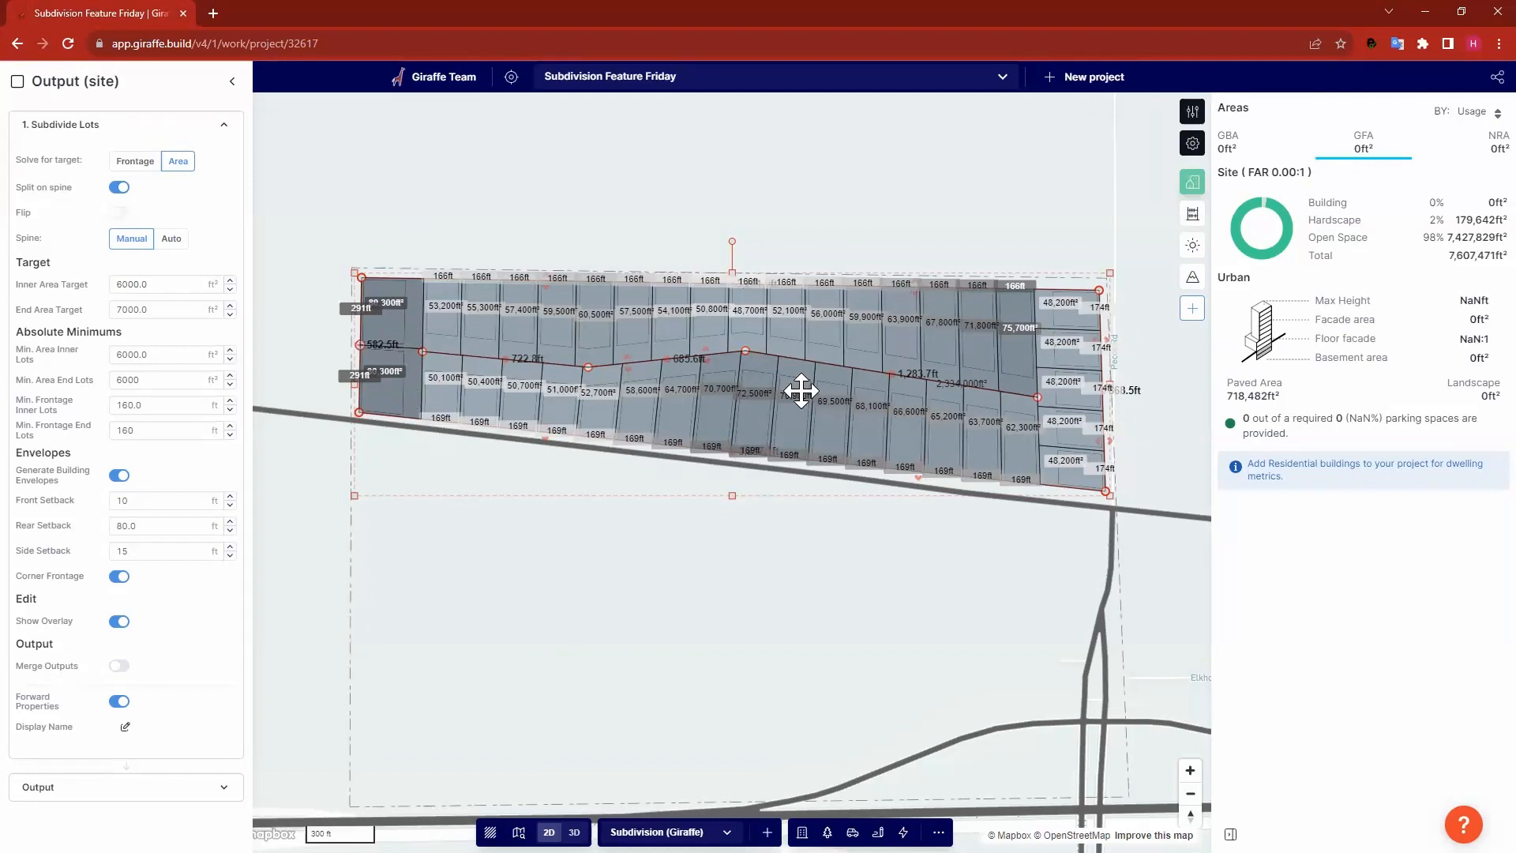
Turn off the overlay of lot areas and frontages, and deselect the subdivided site.
{"action": "scroll", "coordinate": [799, 393], "scroll_direction": "up", "scroll_amount": 2}
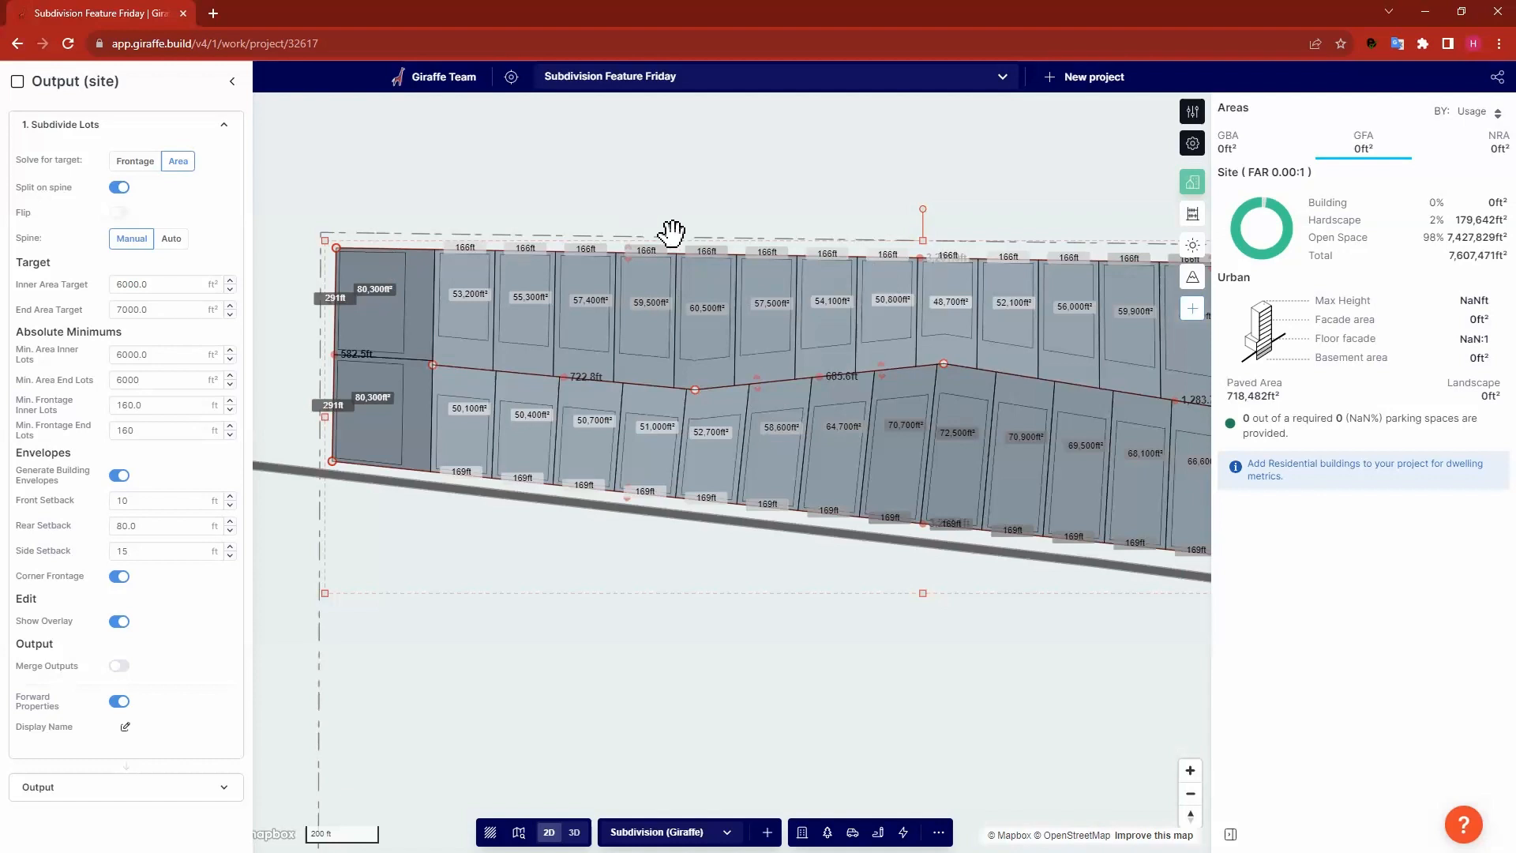
{"action": "left_click", "coordinate": [120, 622]}
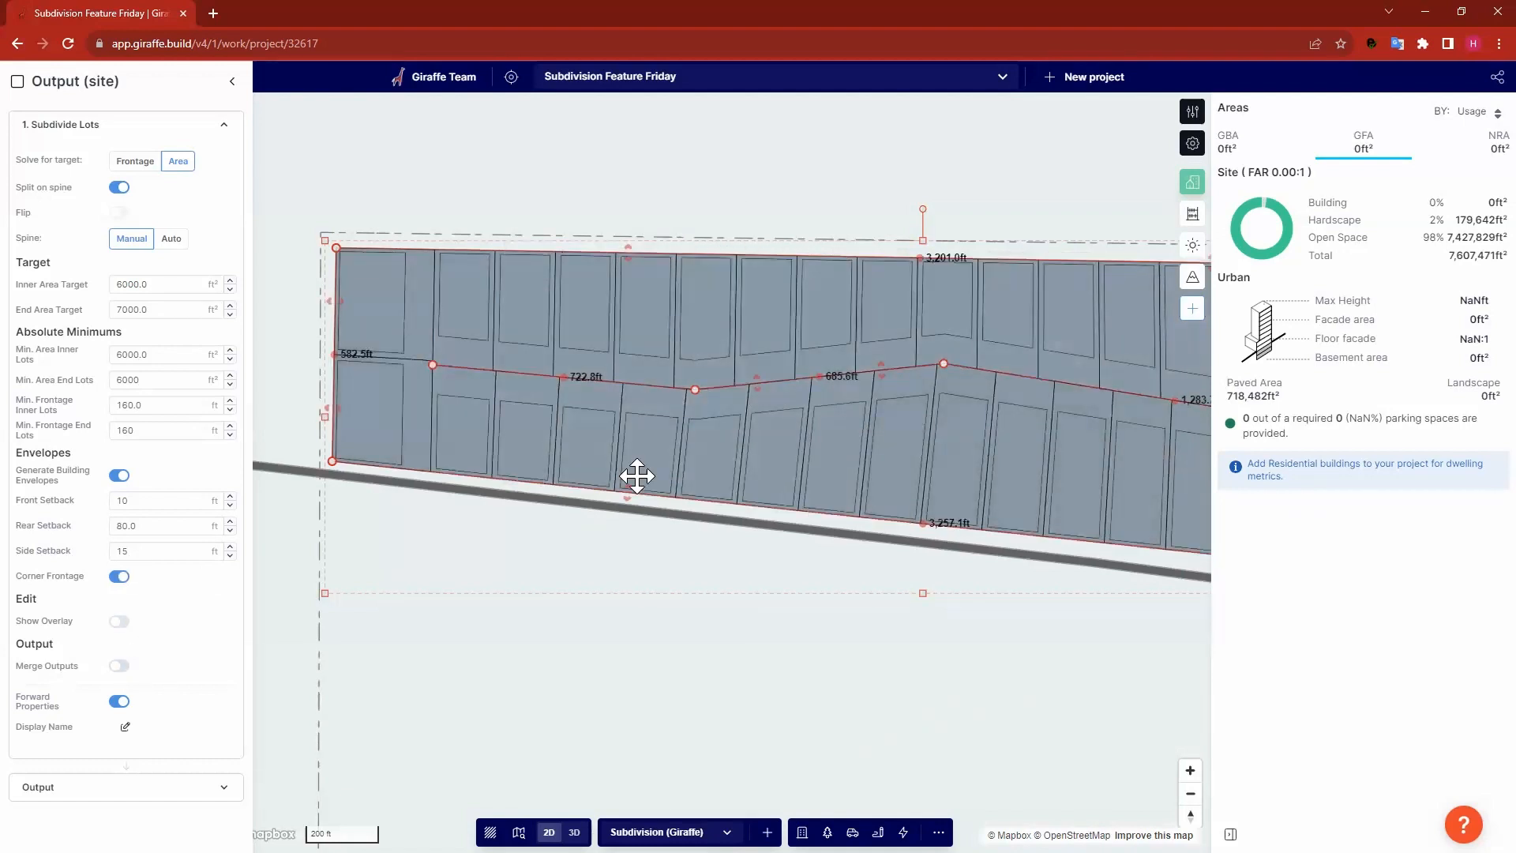
{"action": "scroll", "coordinate": [640, 473], "scroll_direction": "down", "scroll_amount": 3}
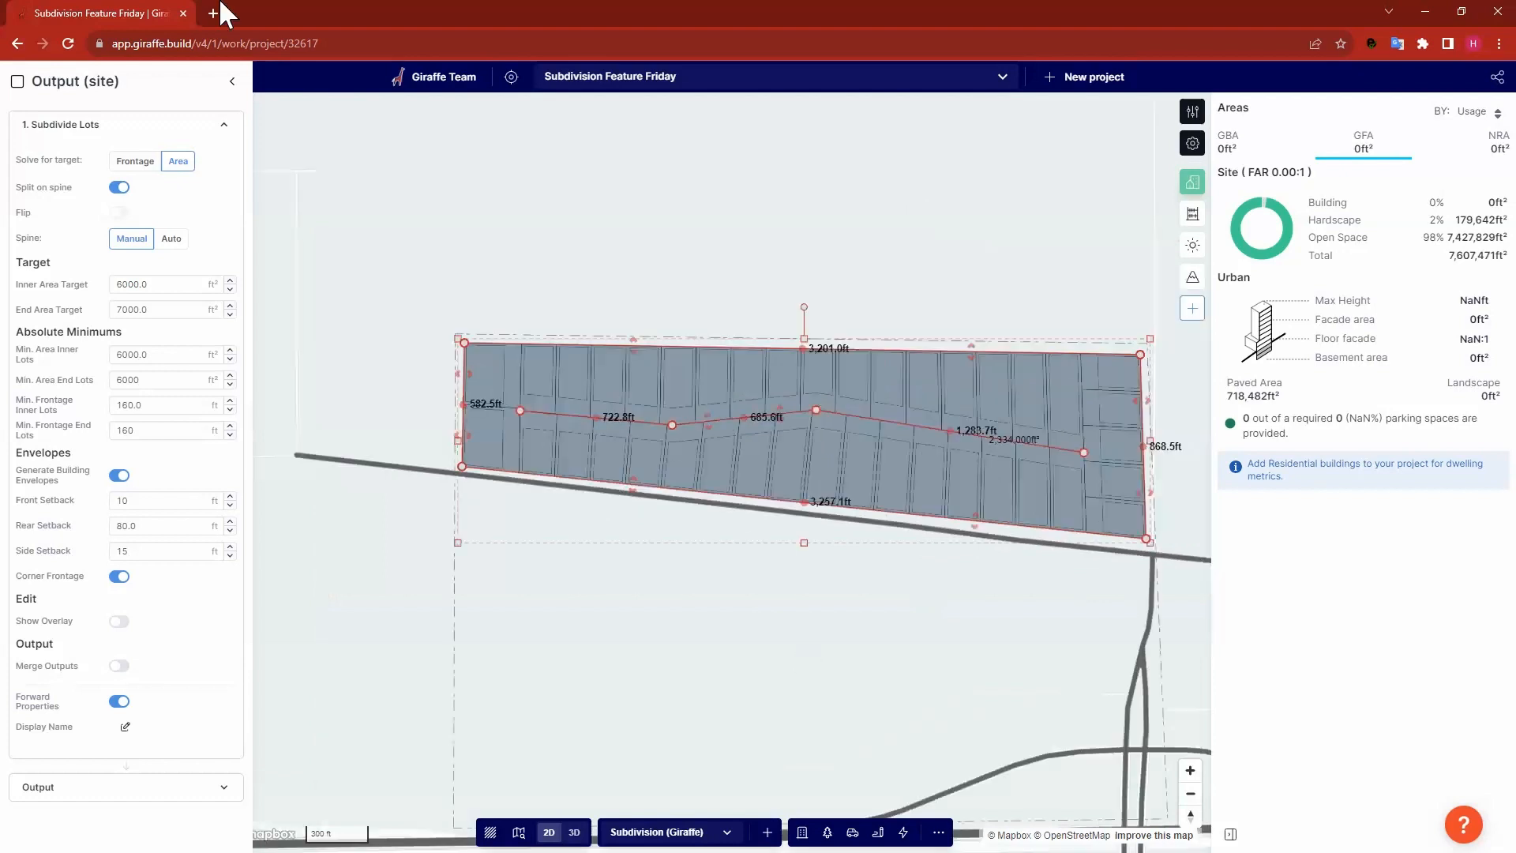
{"action": "left_click", "coordinate": [232, 82]}
{"action": "left_click", "coordinate": [667, 280]}
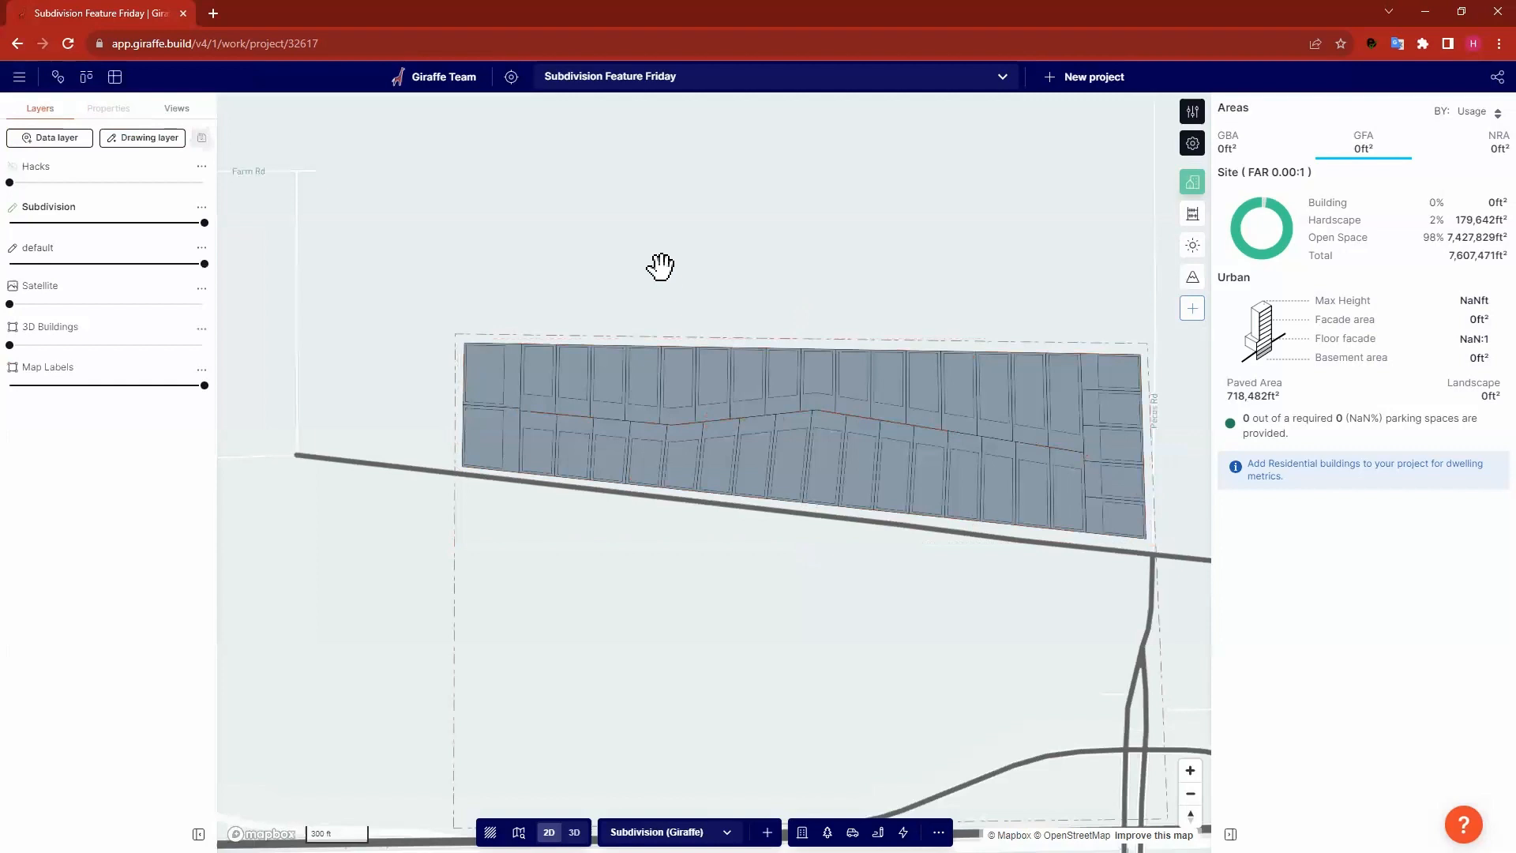
Show the map in tilted 3D and assign the Parcel usage to the subdivided polygon's site output.
{"action": "key", "text": "shift+Up"}
{"action": "key", "text": "shift+Up"}
{"action": "key", "text": "shift+Up"}
{"action": "key", "text": "shift+Up"}
{"action": "key", "text": "shift+Up"}
{"action": "key", "text": "shift+Up"}
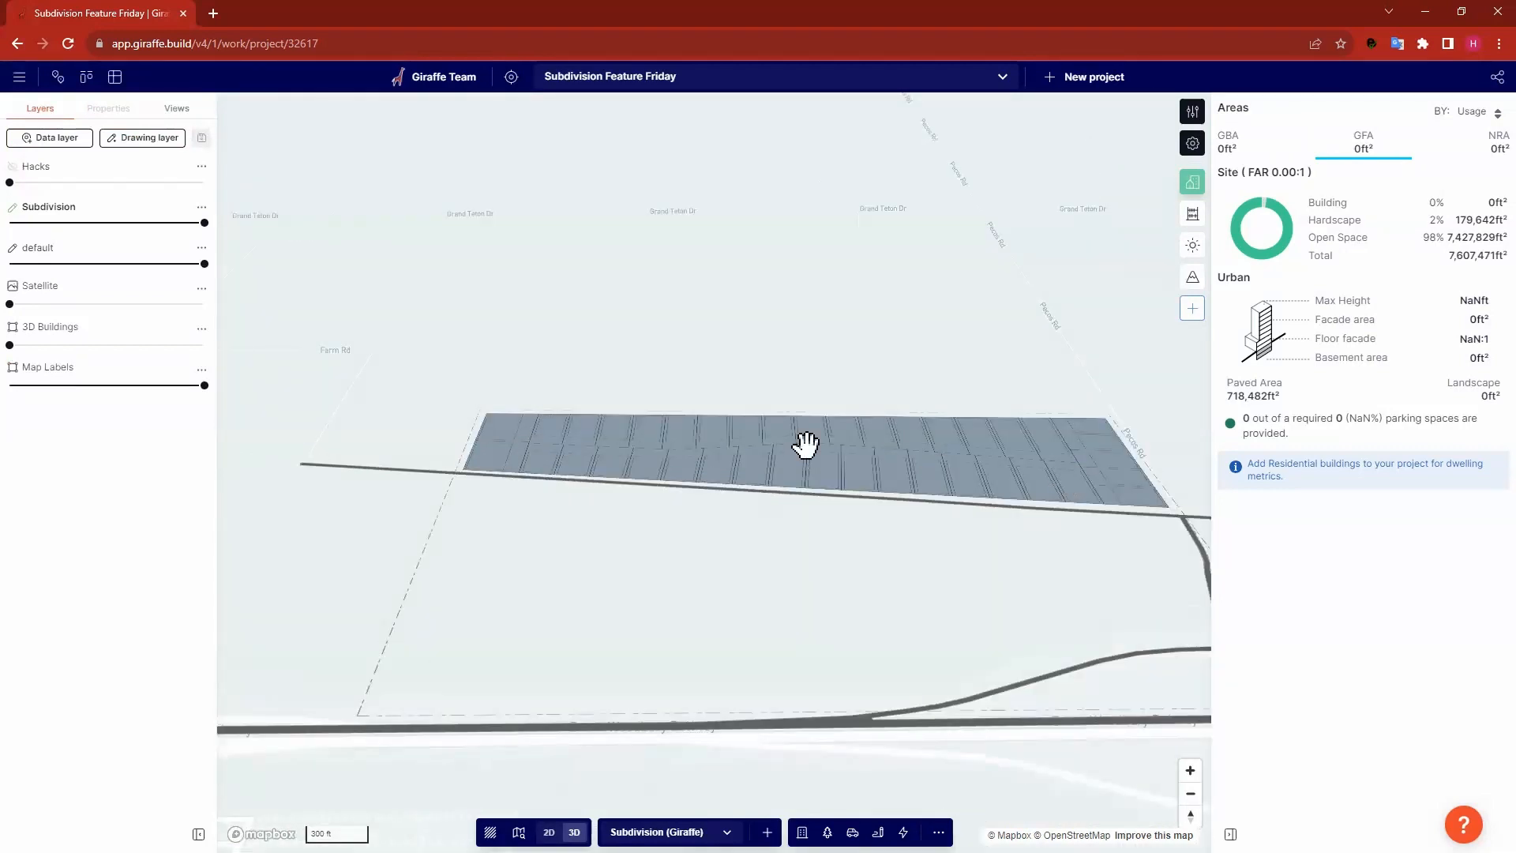
{"action": "left_click", "coordinate": [853, 427]}
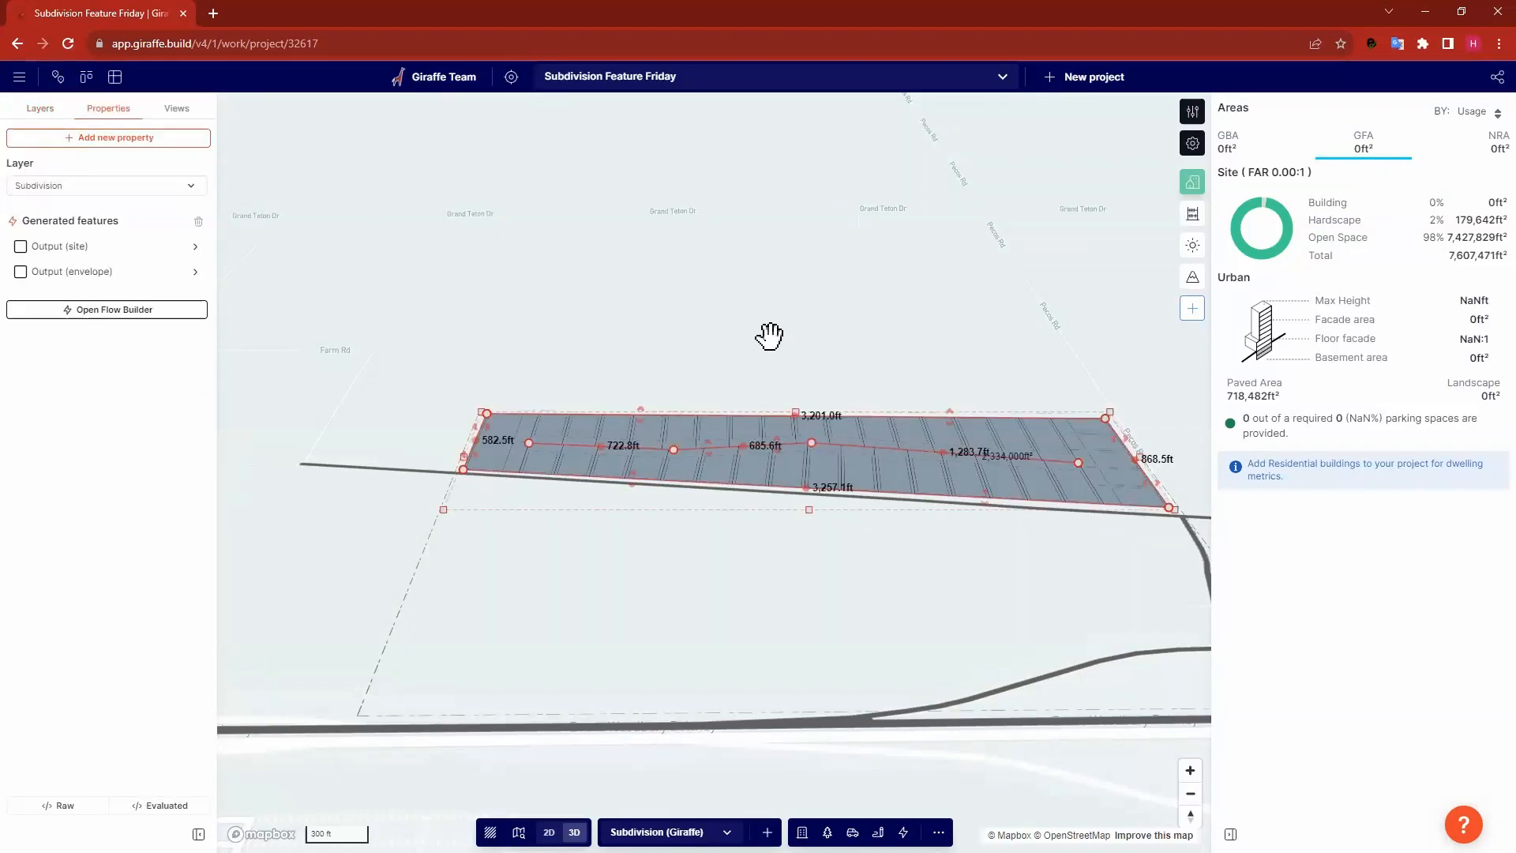
{"action": "left_click_drag", "start_coordinate": [771, 335], "coordinate": [601, 289]}
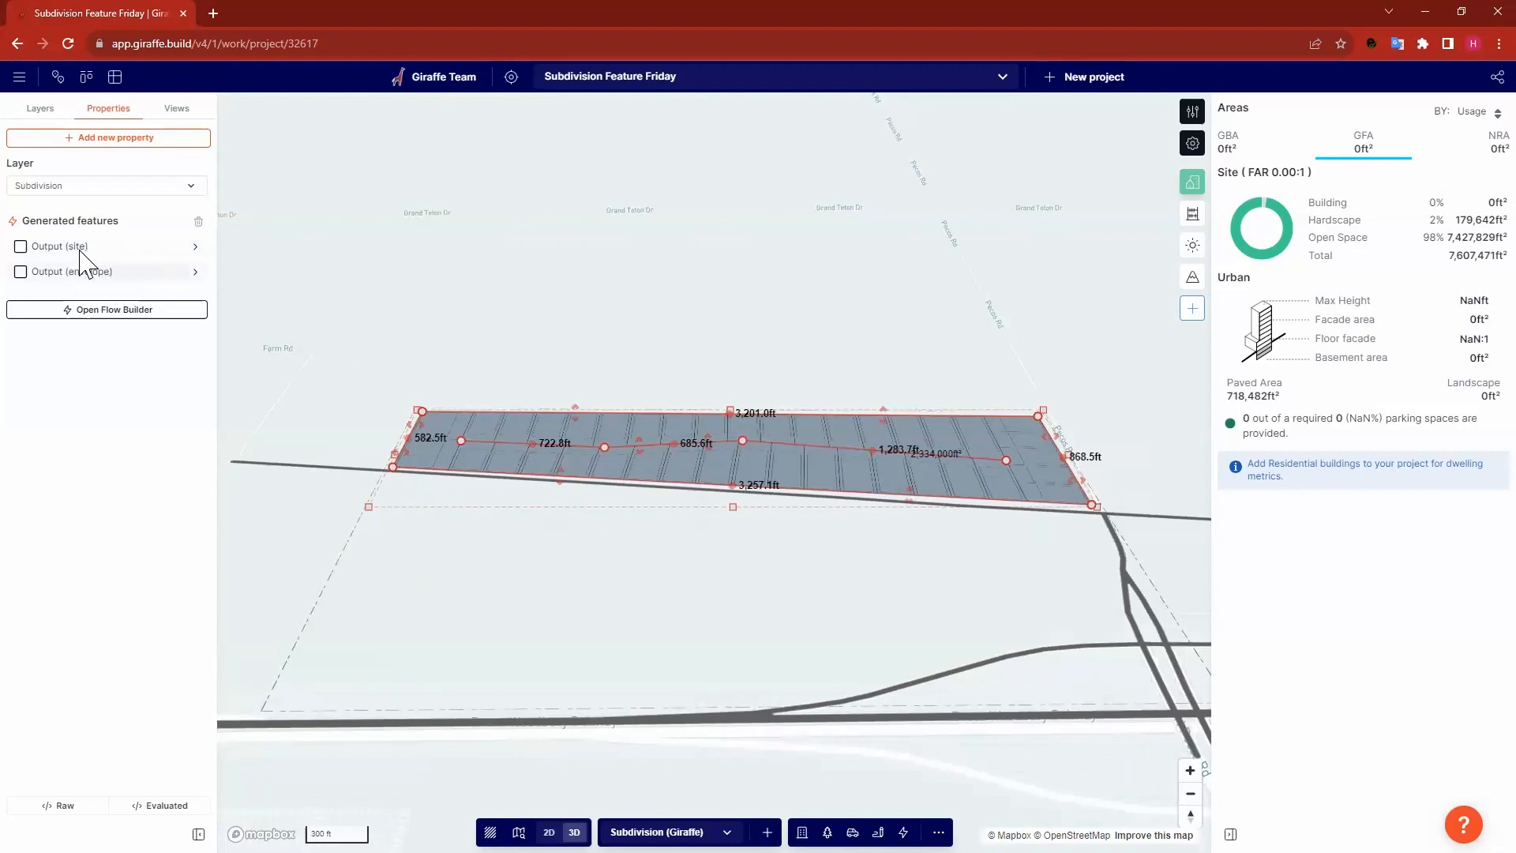
{"action": "left_click", "coordinate": [115, 240]}
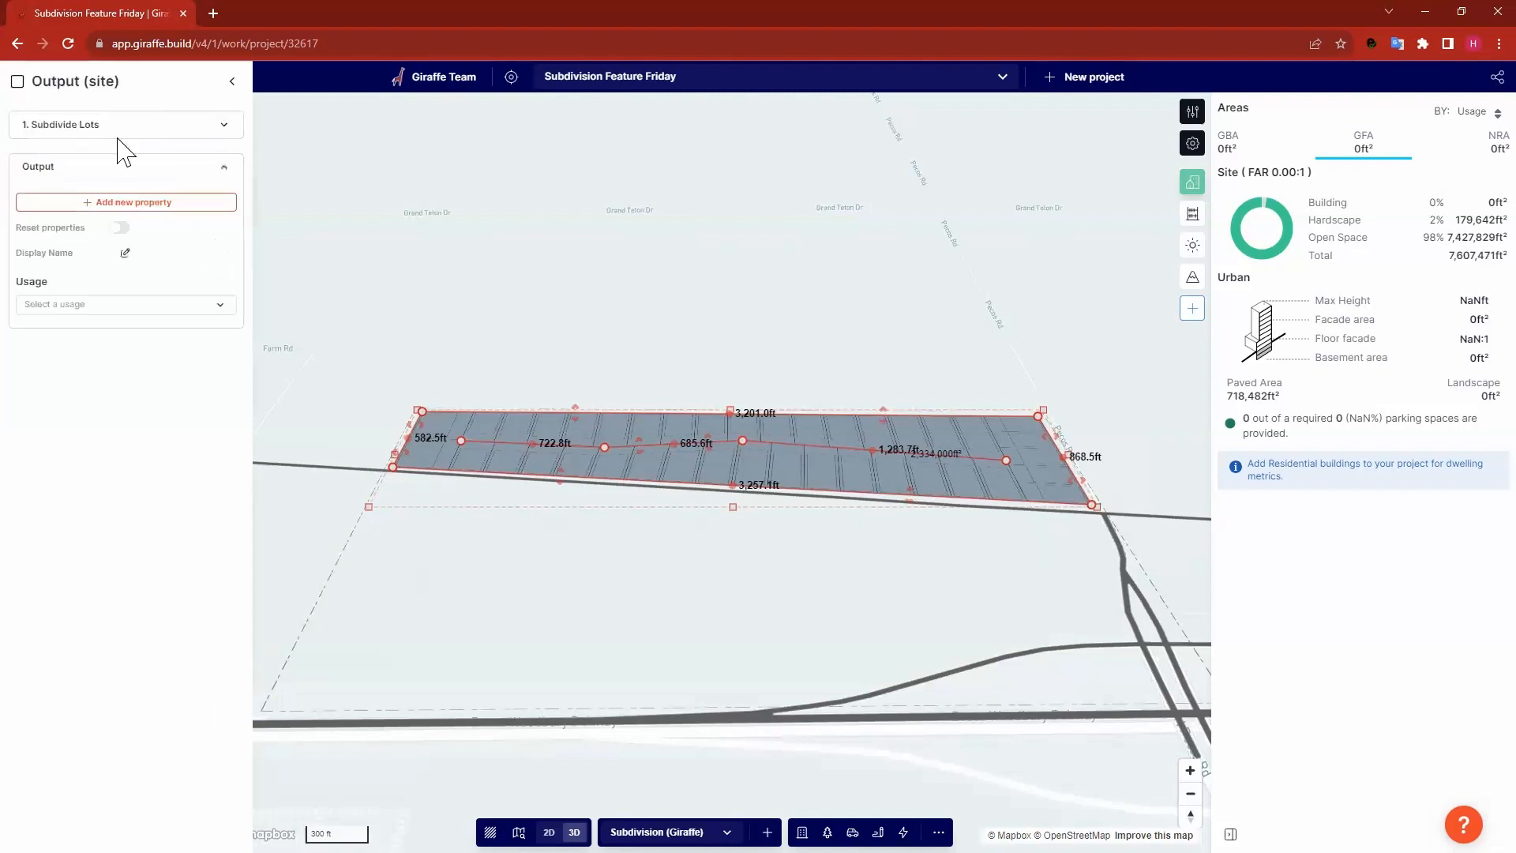
{"action": "left_click", "coordinate": [126, 306]}
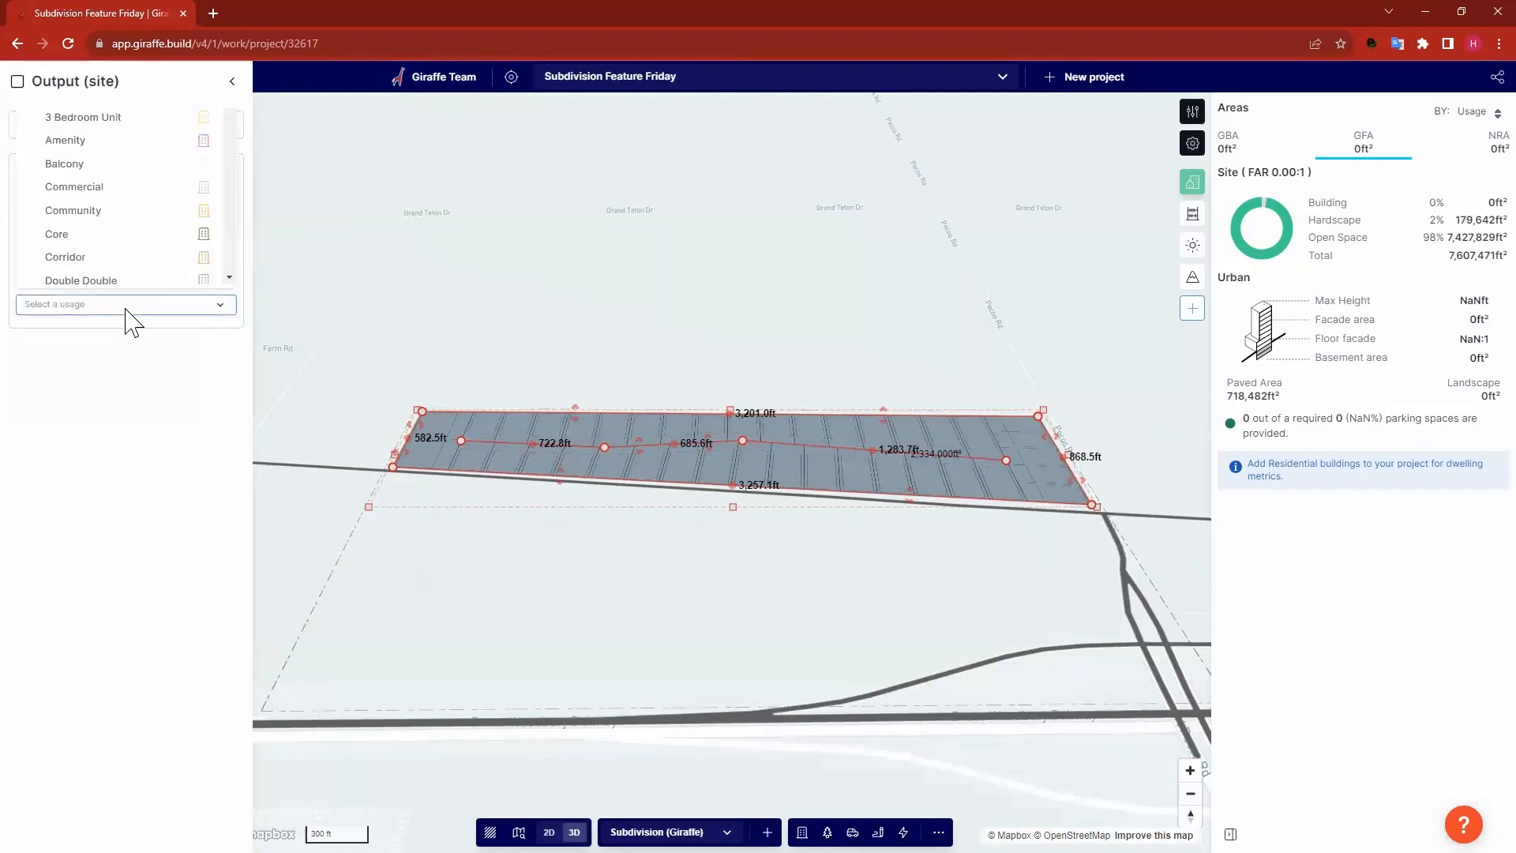
{"action": "type", "text": "pa"}
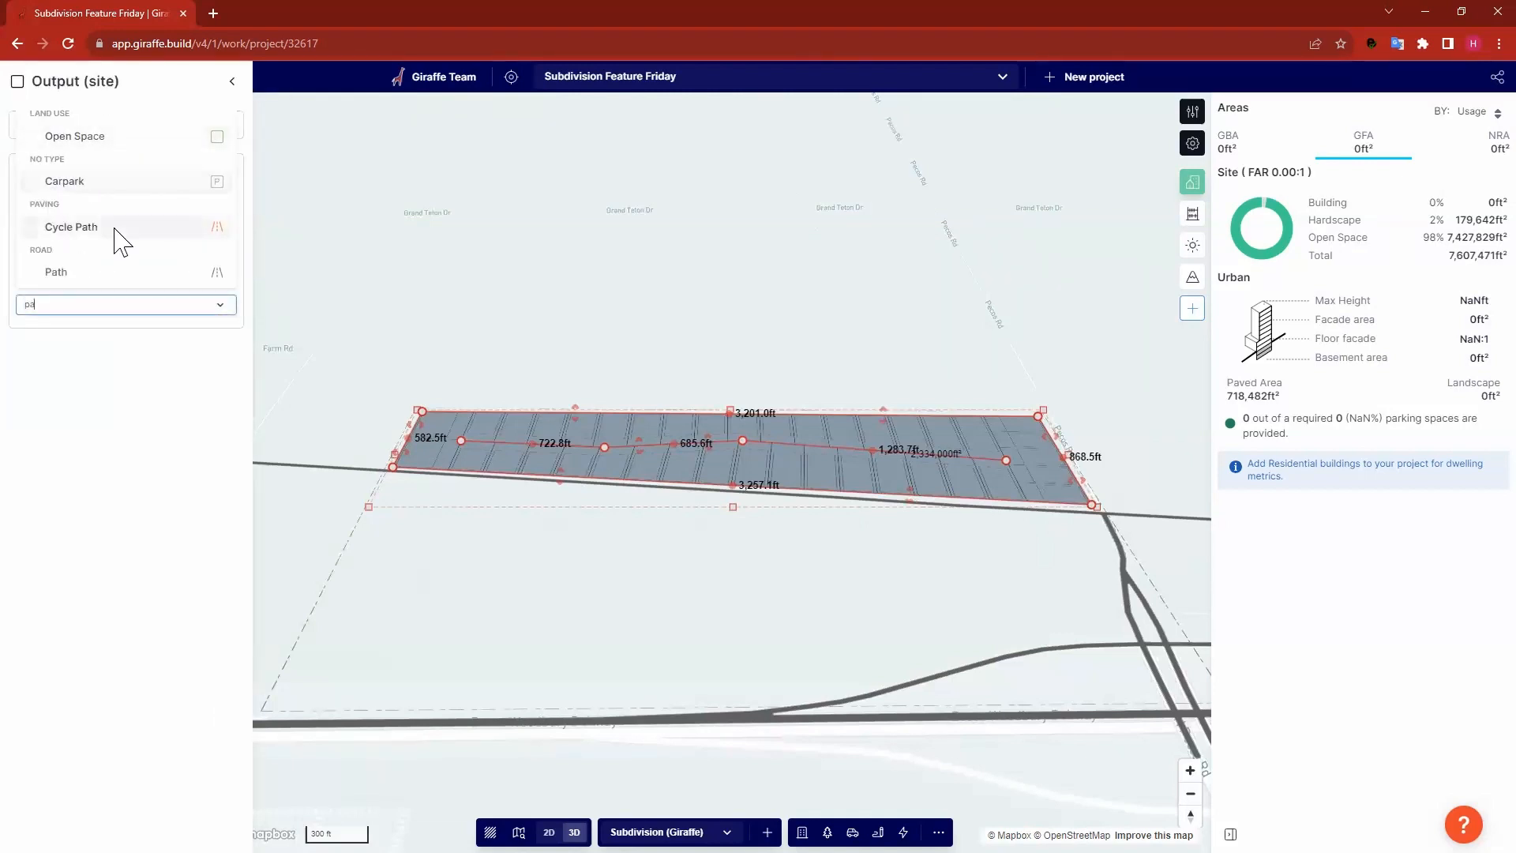
{"action": "type", "text": "r"}
{"action": "left_click", "coordinate": [102, 230]}
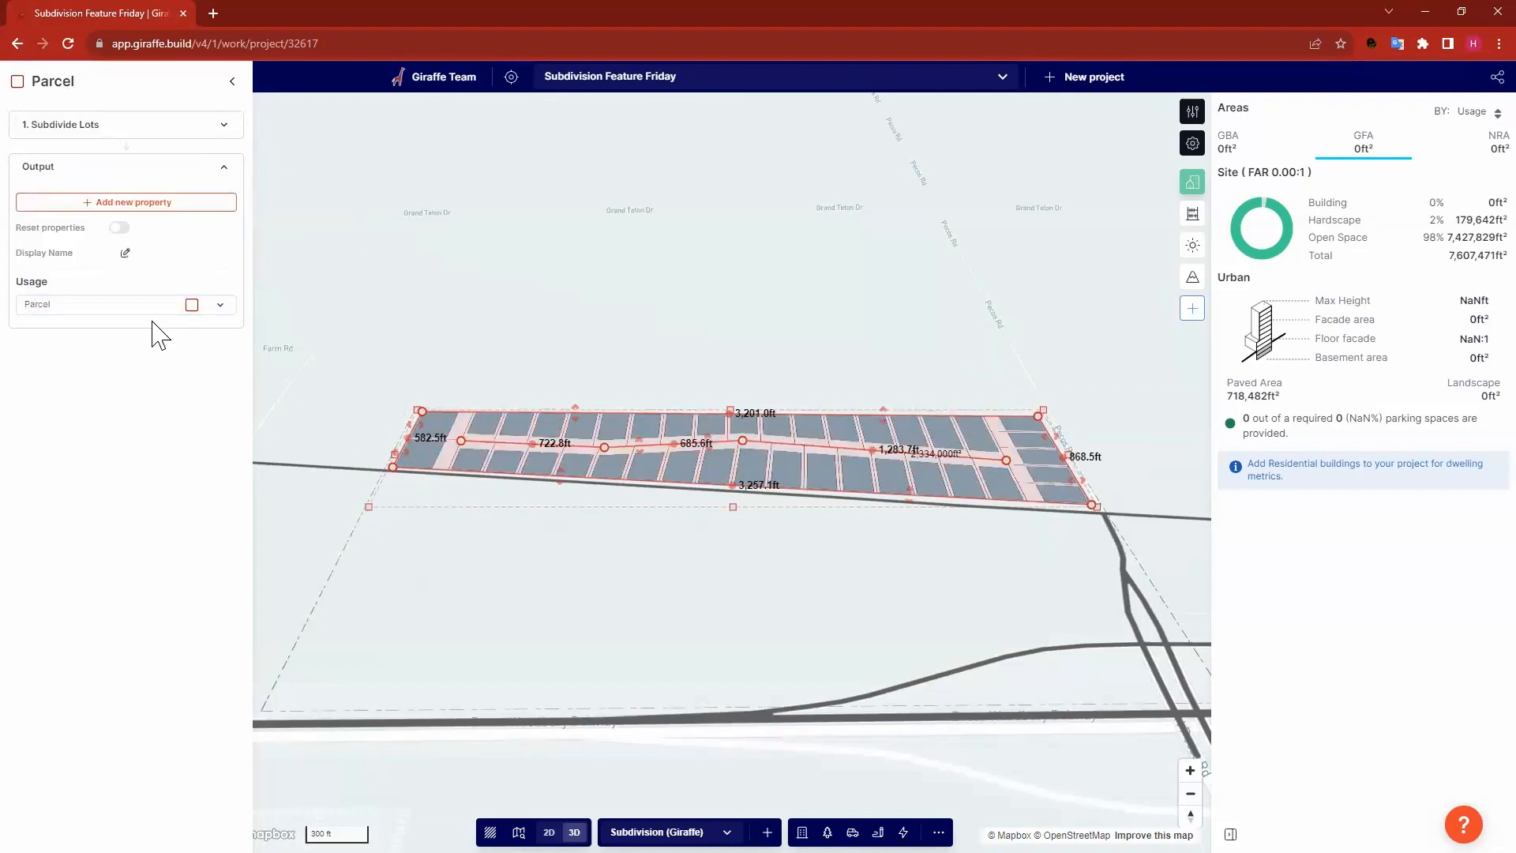
{"action": "left_click", "coordinate": [233, 79]}
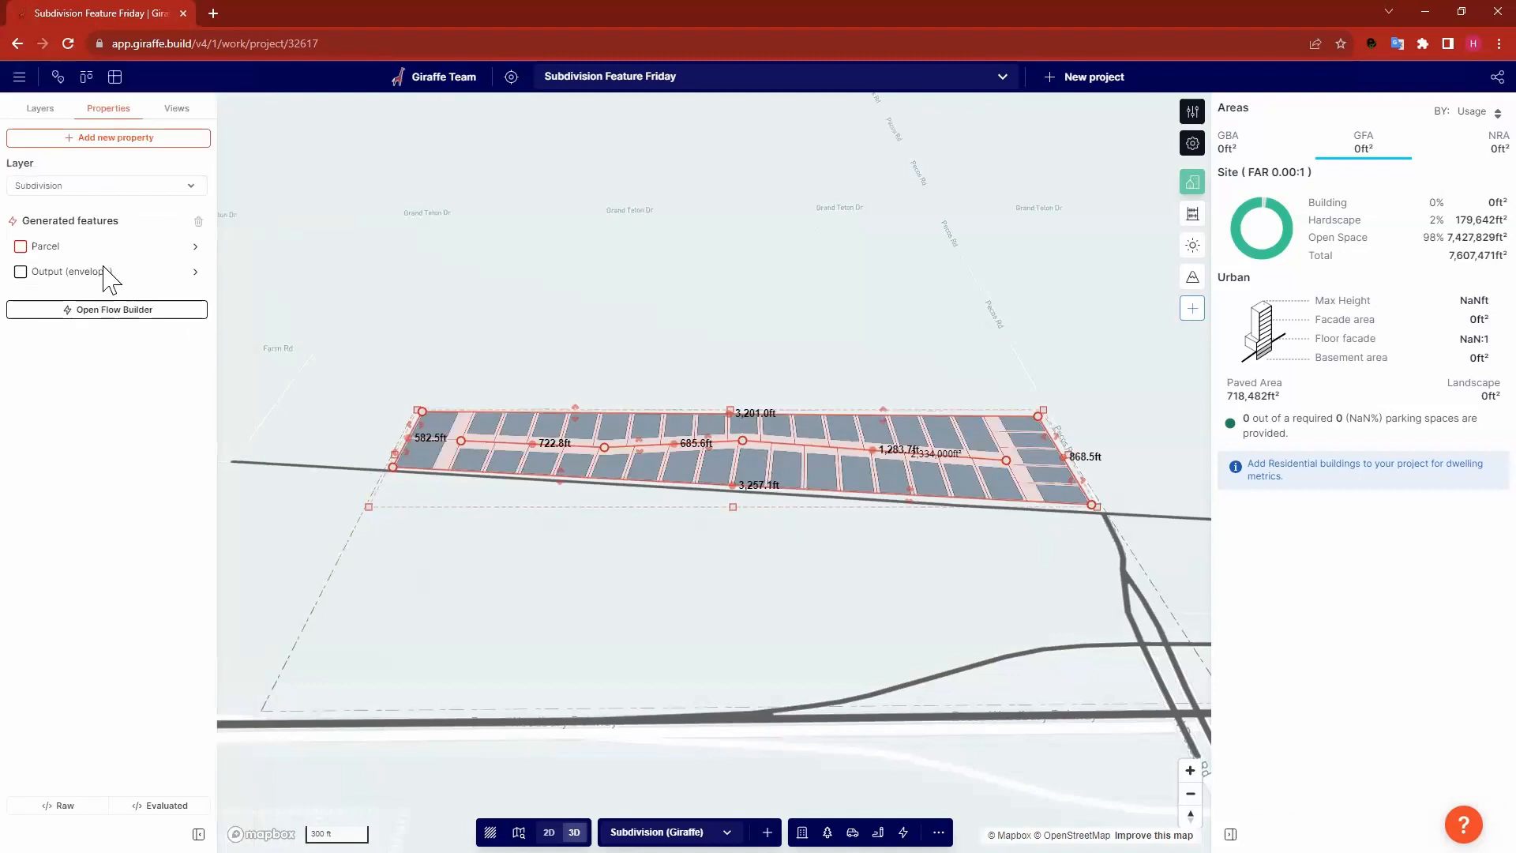
Assign the Single Family usage to the envelope output and deselect the polygon.
{"action": "left_click", "coordinate": [38, 271]}
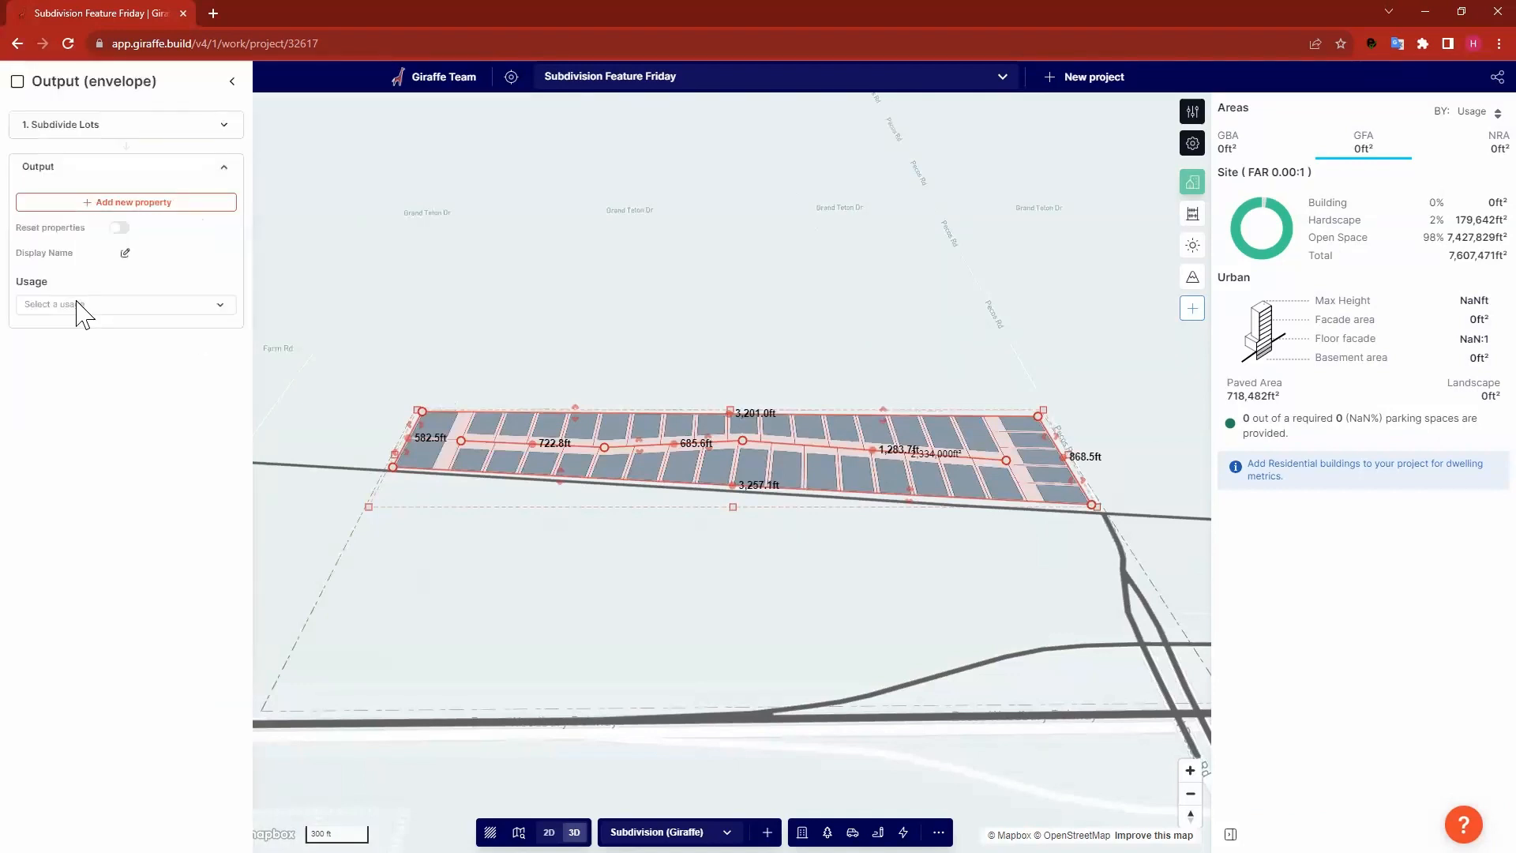
{"action": "left_click", "coordinate": [81, 308]}
{"action": "type", "text": "sing"}
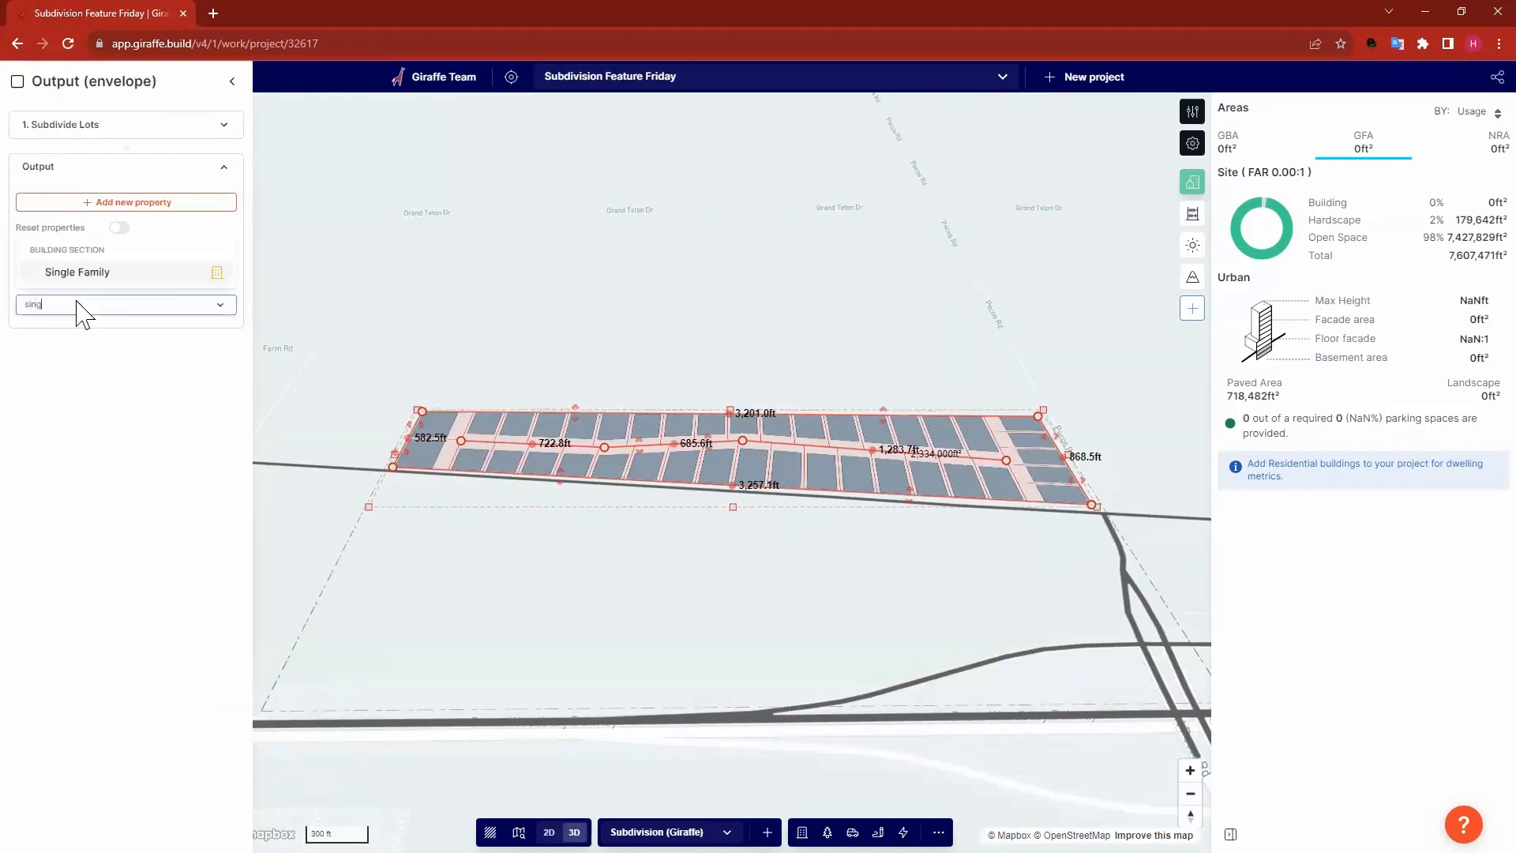
{"action": "key", "text": "Return"}
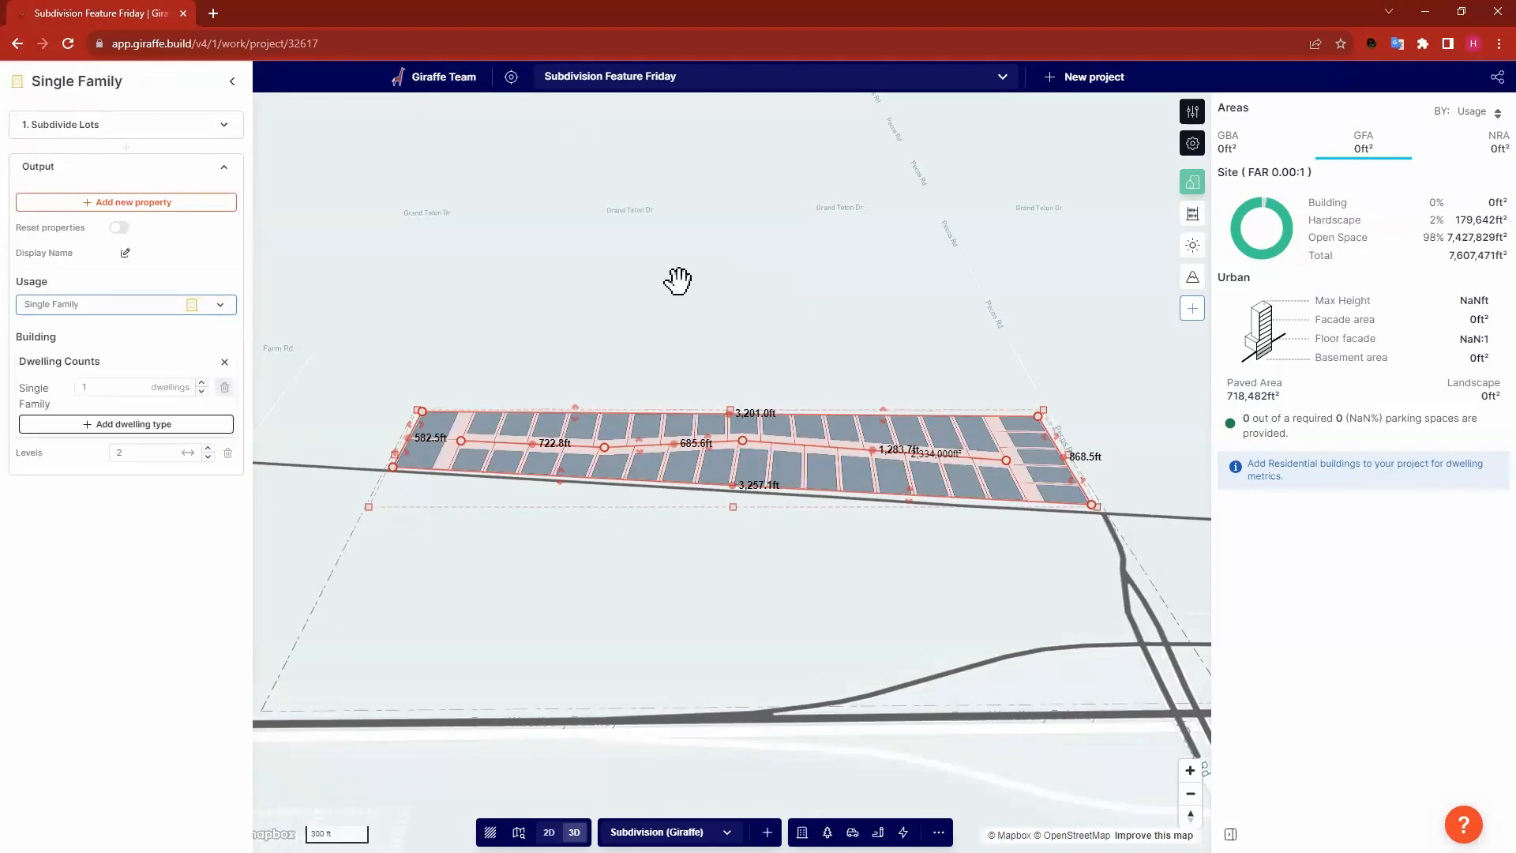
{"action": "left_click", "coordinate": [619, 382]}
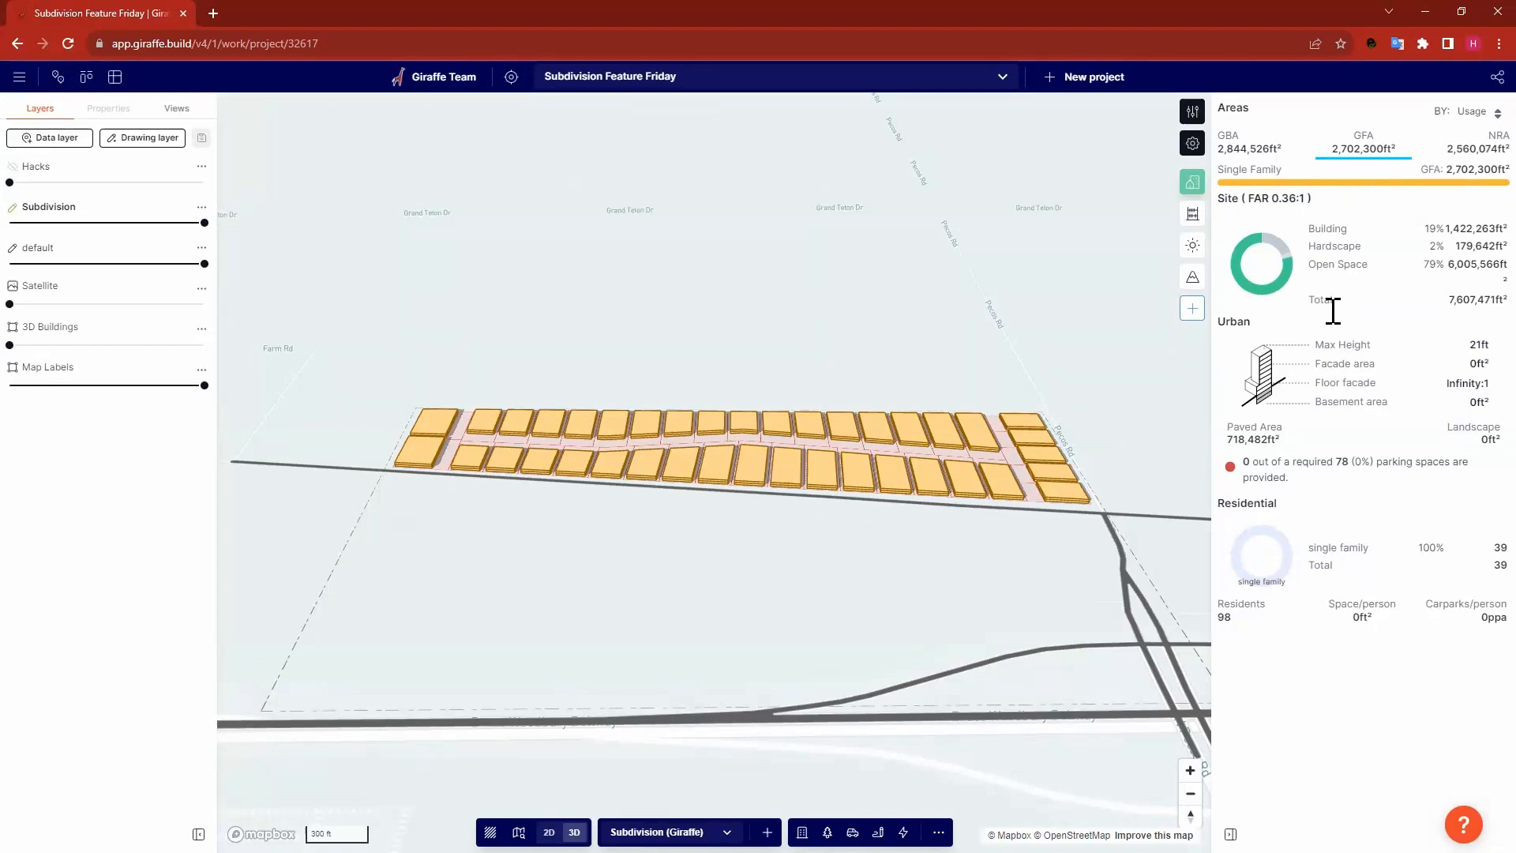
Review the site's FAR, parking requirement and single family dwelling counts, and inspect the building envelopes from several angles.
{"action": "left_click_drag", "start_coordinate": [1254, 199], "coordinate": [1329, 203]}
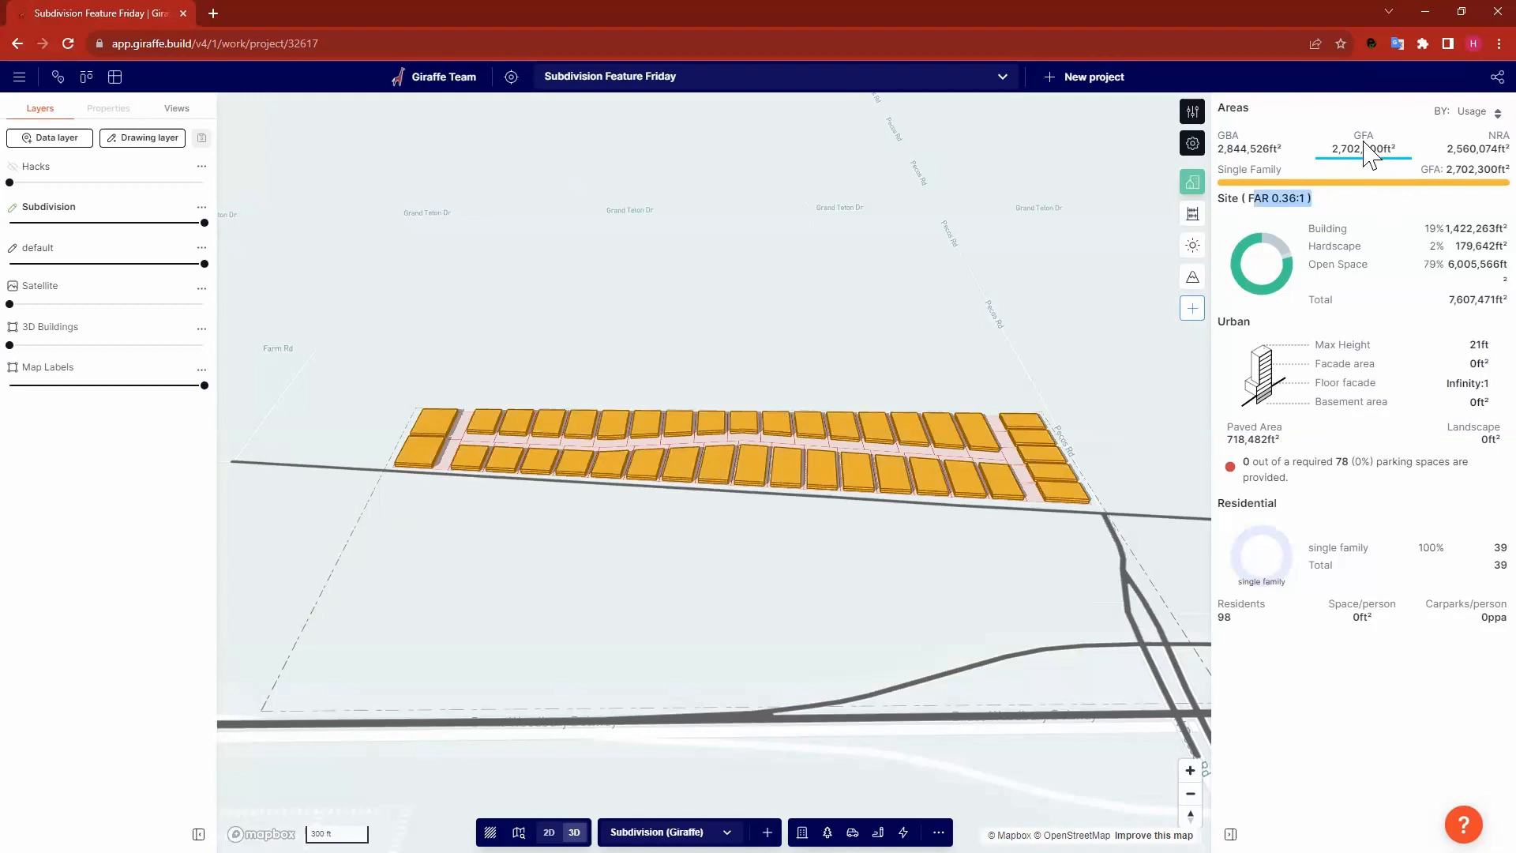
{"action": "left_click", "coordinate": [1294, 486]}
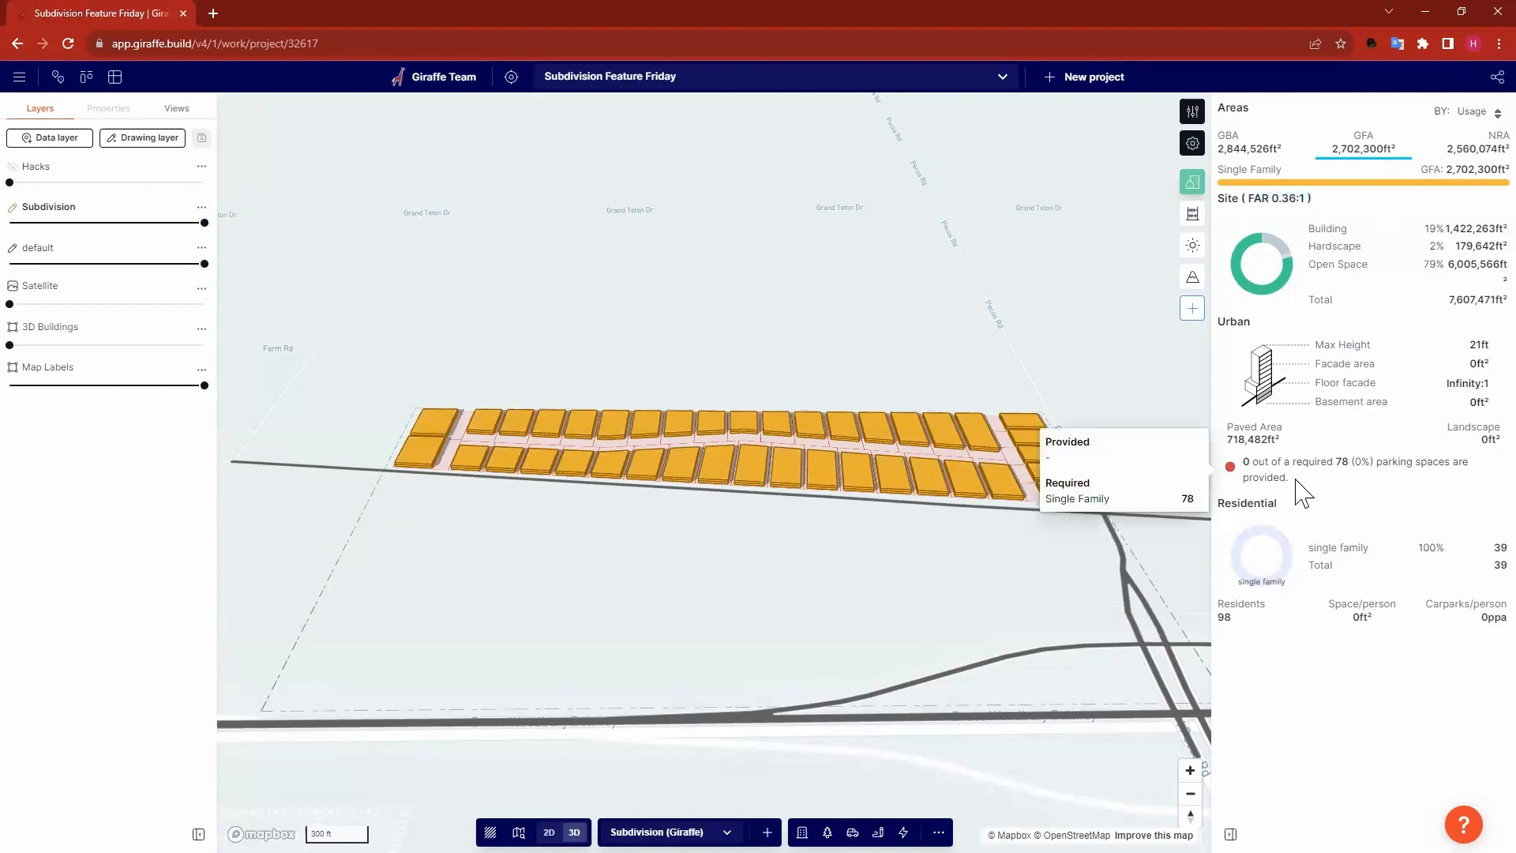
{"action": "triple_click", "coordinate": [1256, 472]}
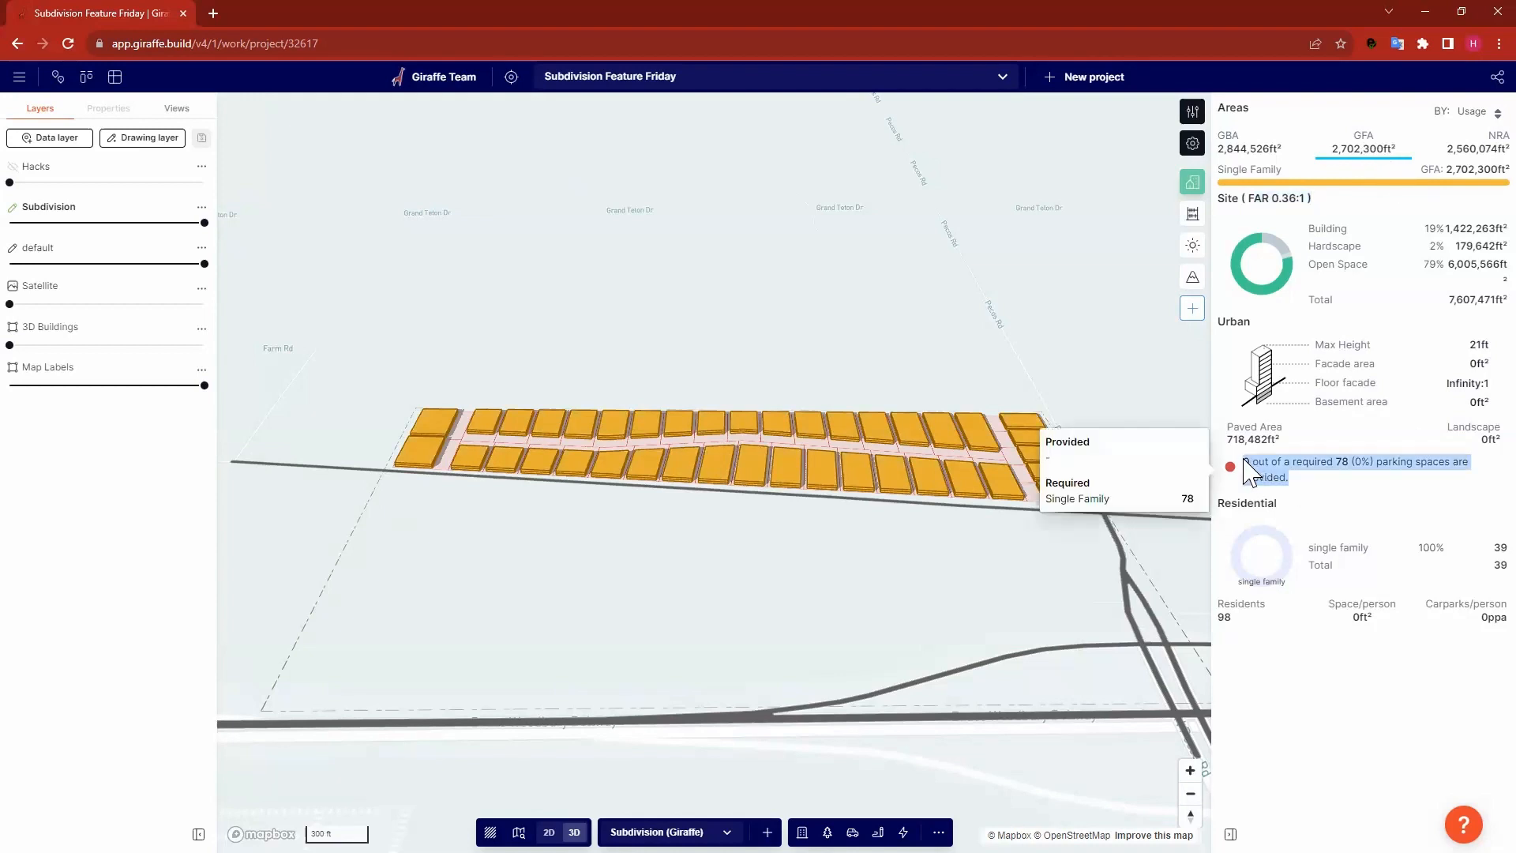
{"action": "left_click", "coordinate": [1378, 460]}
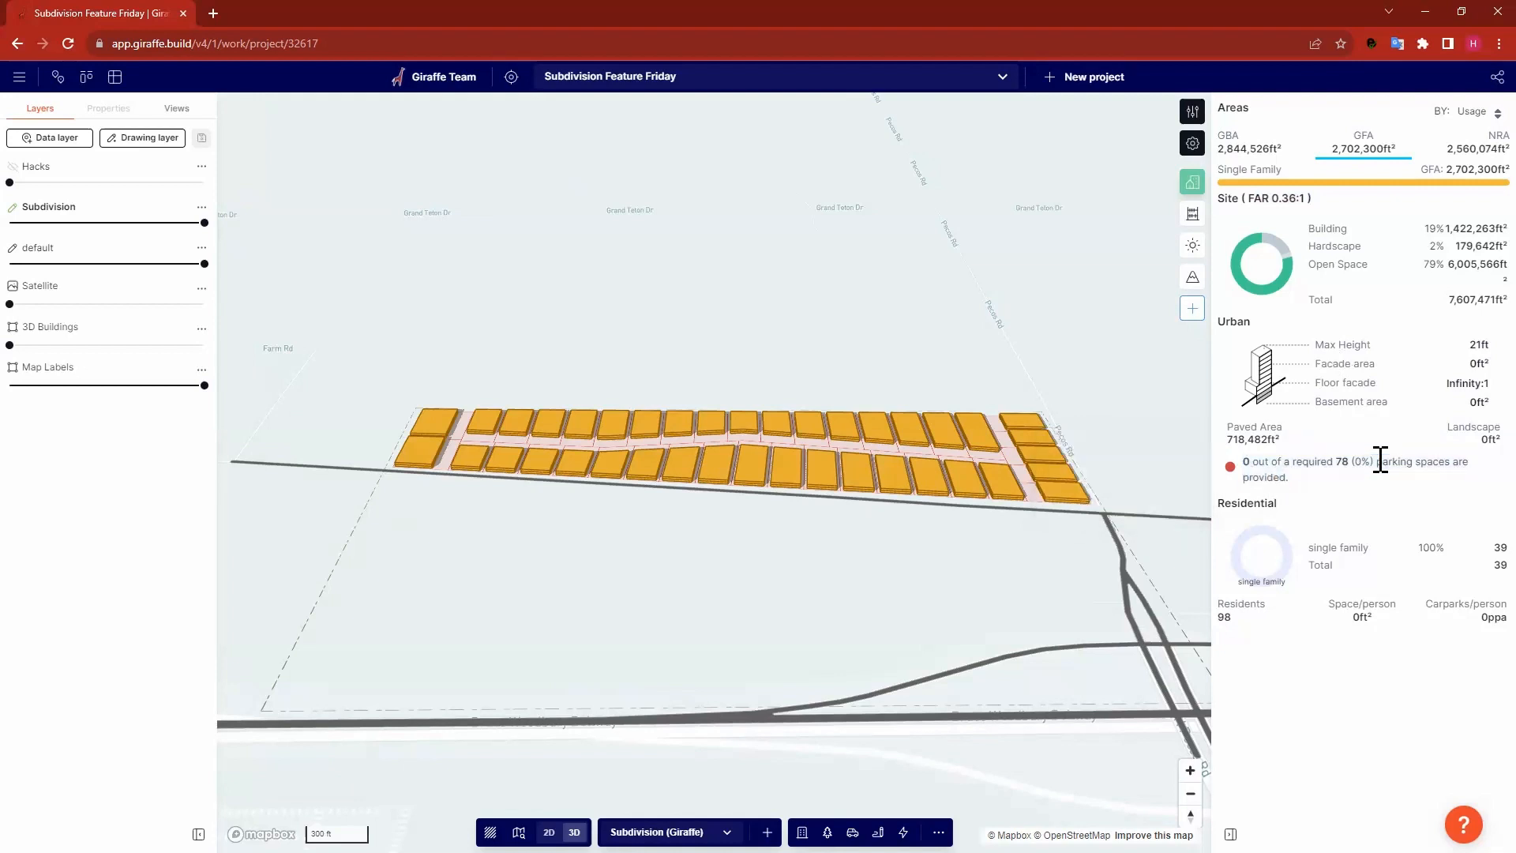
{"action": "mouse_move", "coordinate": [1482, 547]}
{"action": "left_mouse_down"}
{"action": "mouse_move", "coordinate": [1296, 537]}
{"action": "mouse_move", "coordinate": [1483, 534]}
{"action": "left_mouse_up"}
{"action": "left_click_drag", "start_coordinate": [1390, 531], "coordinate": [1279, 529]}
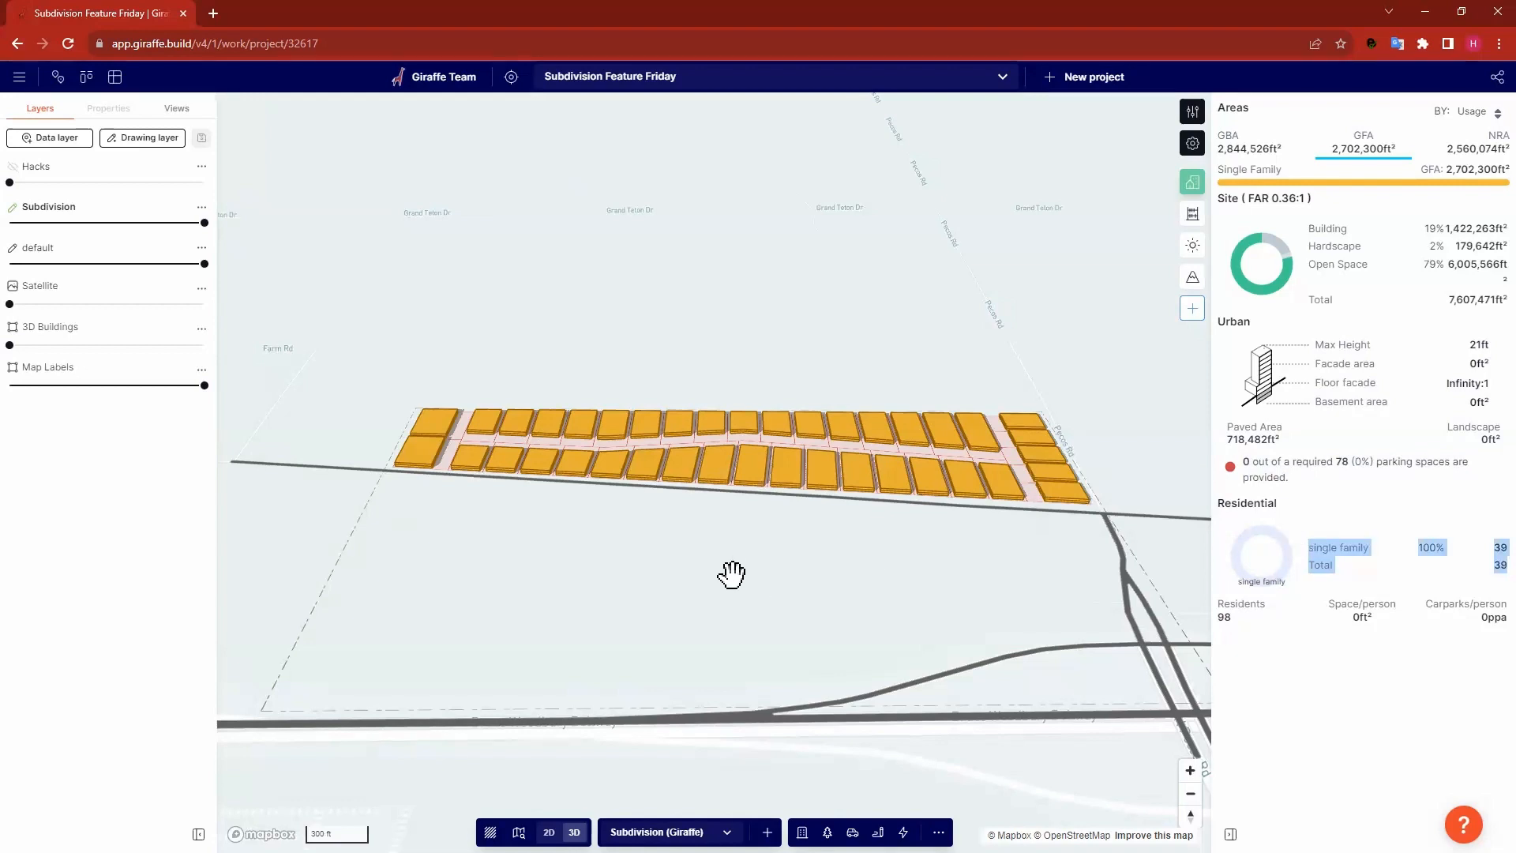
{"action": "right_click_drag", "start_coordinate": [731, 576], "coordinate": [779, 577]}
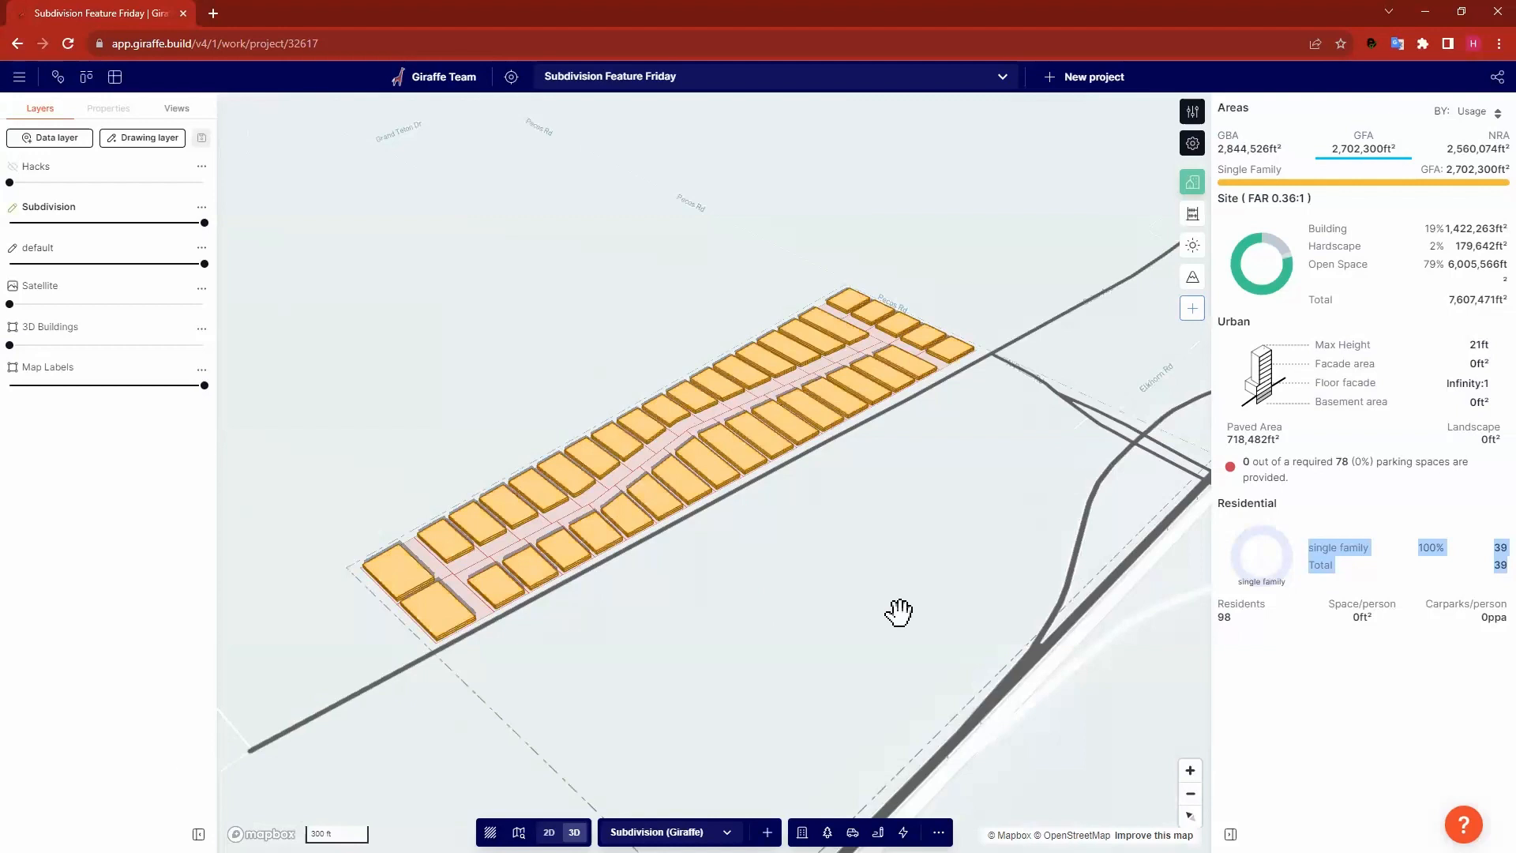
{"action": "right_click_drag", "start_coordinate": [893, 541], "coordinate": [737, 473]}
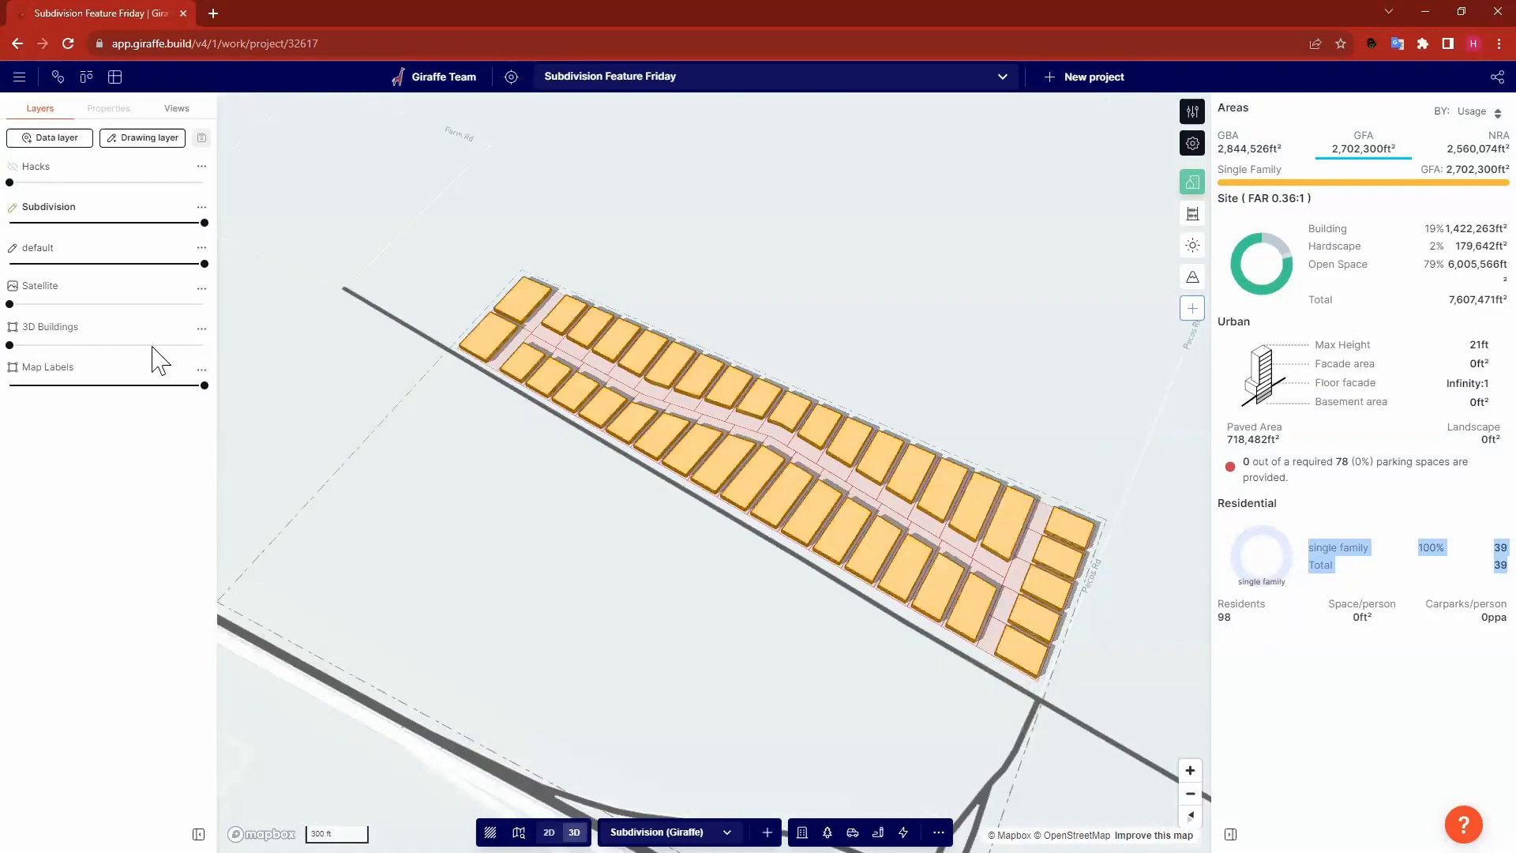
In the Single Family output's Subdivide Lots settings, disable splitting on the spine and flip the lots' frontage side.
{"action": "left_click", "coordinate": [107, 344]}
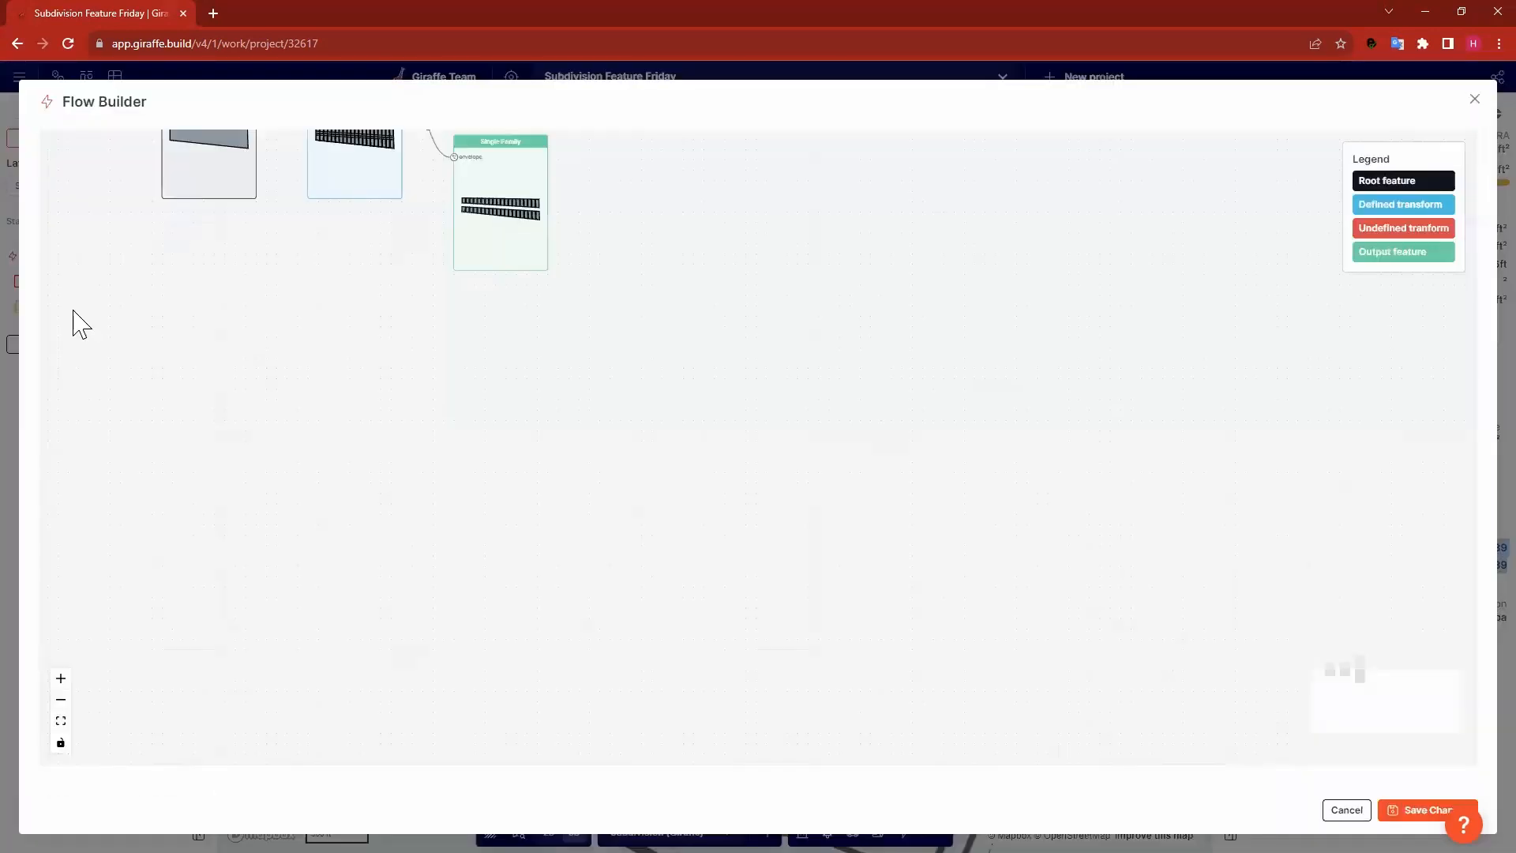
{"action": "key", "text": "Escape"}
{"action": "left_click", "coordinate": [81, 307]}
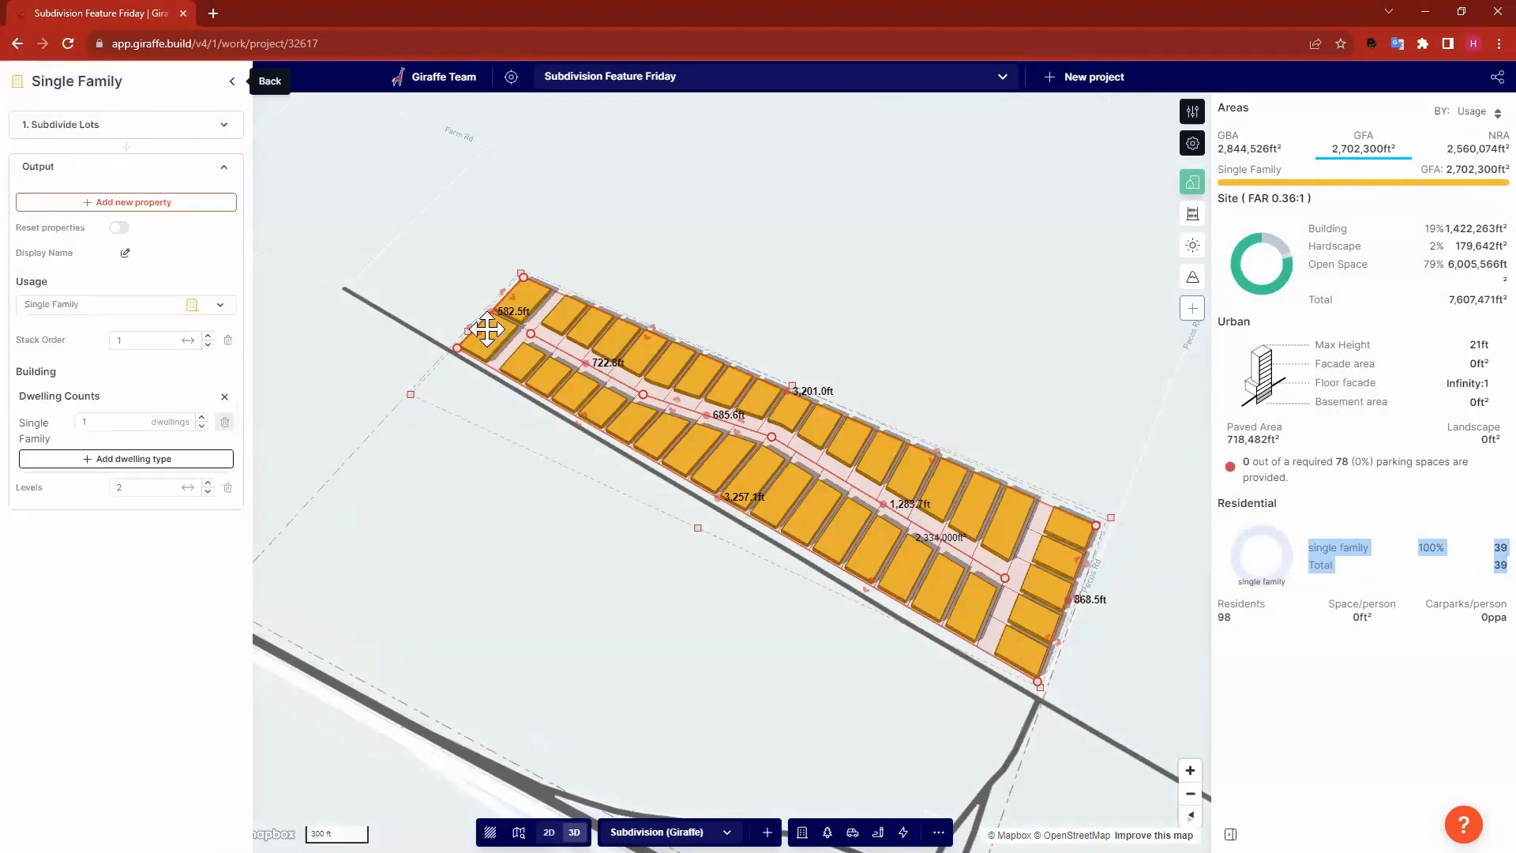
{"action": "left_click", "coordinate": [156, 125]}
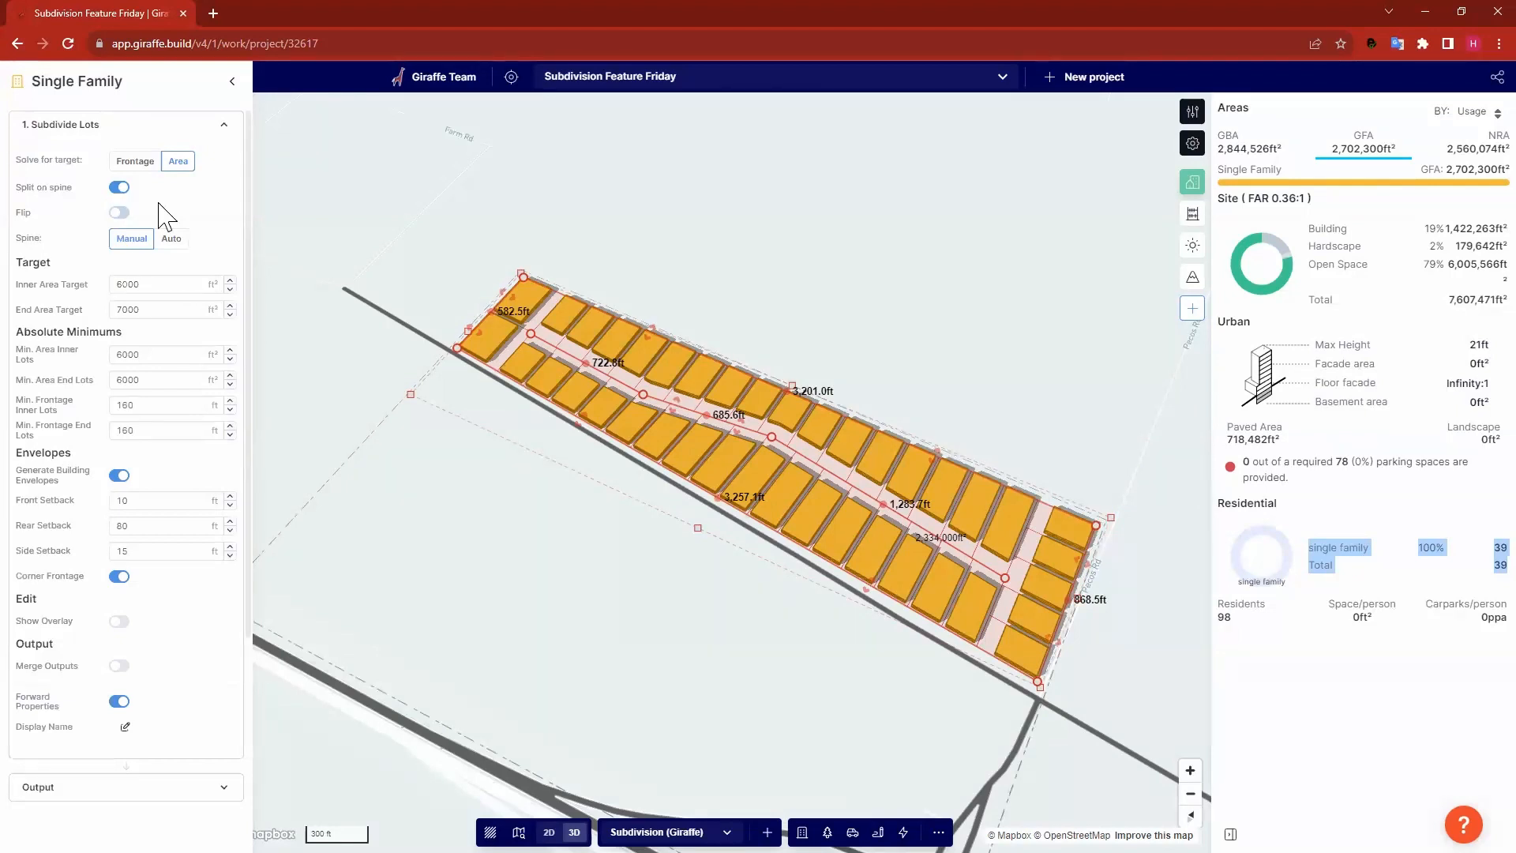
{"action": "left_click", "coordinate": [119, 189]}
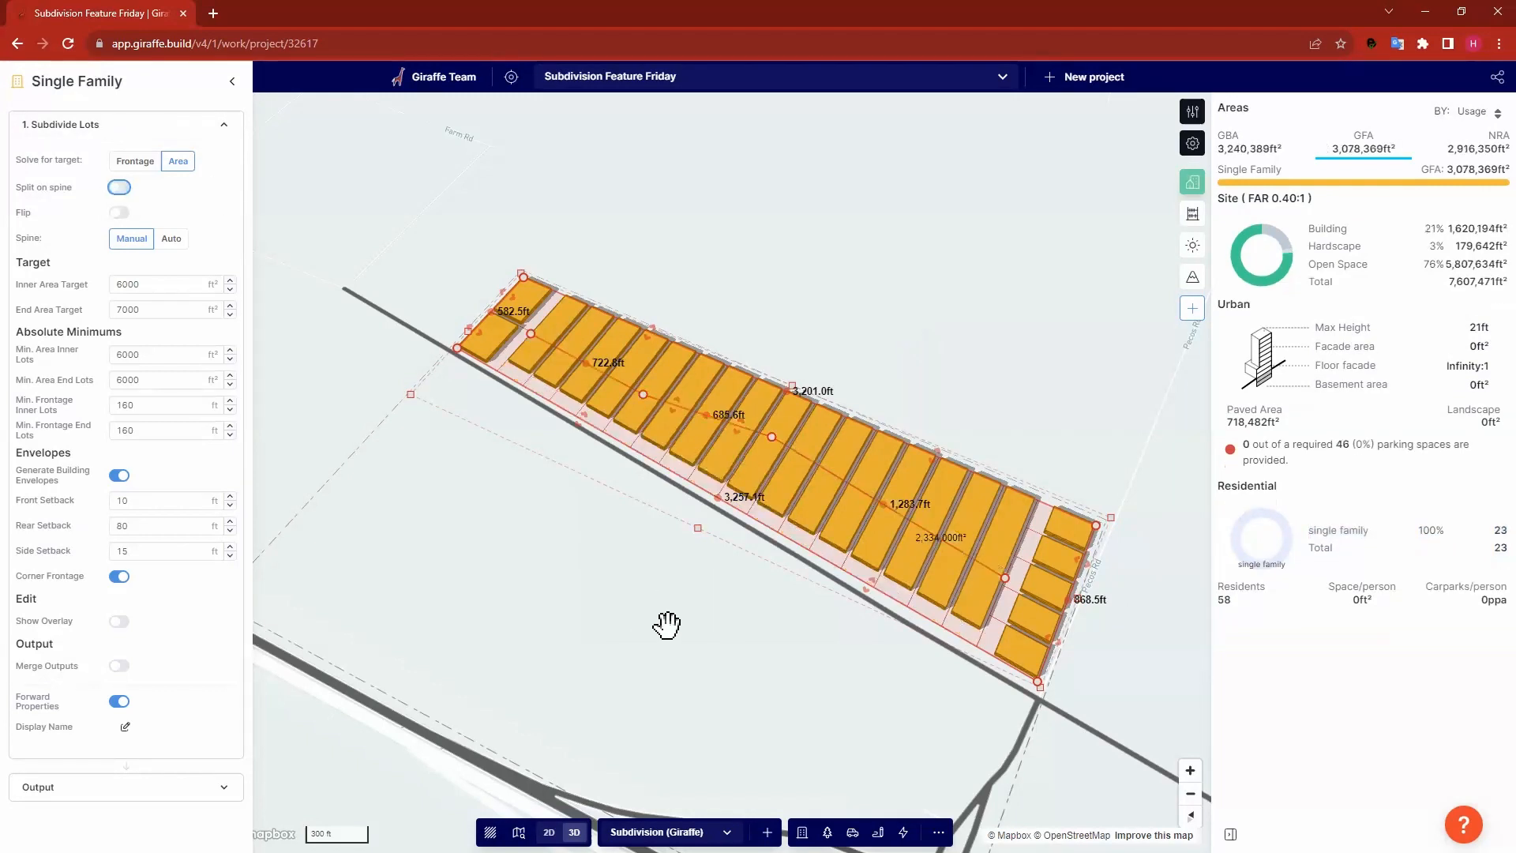
{"action": "right_click_drag", "start_coordinate": [671, 651], "coordinate": [670, 659]}
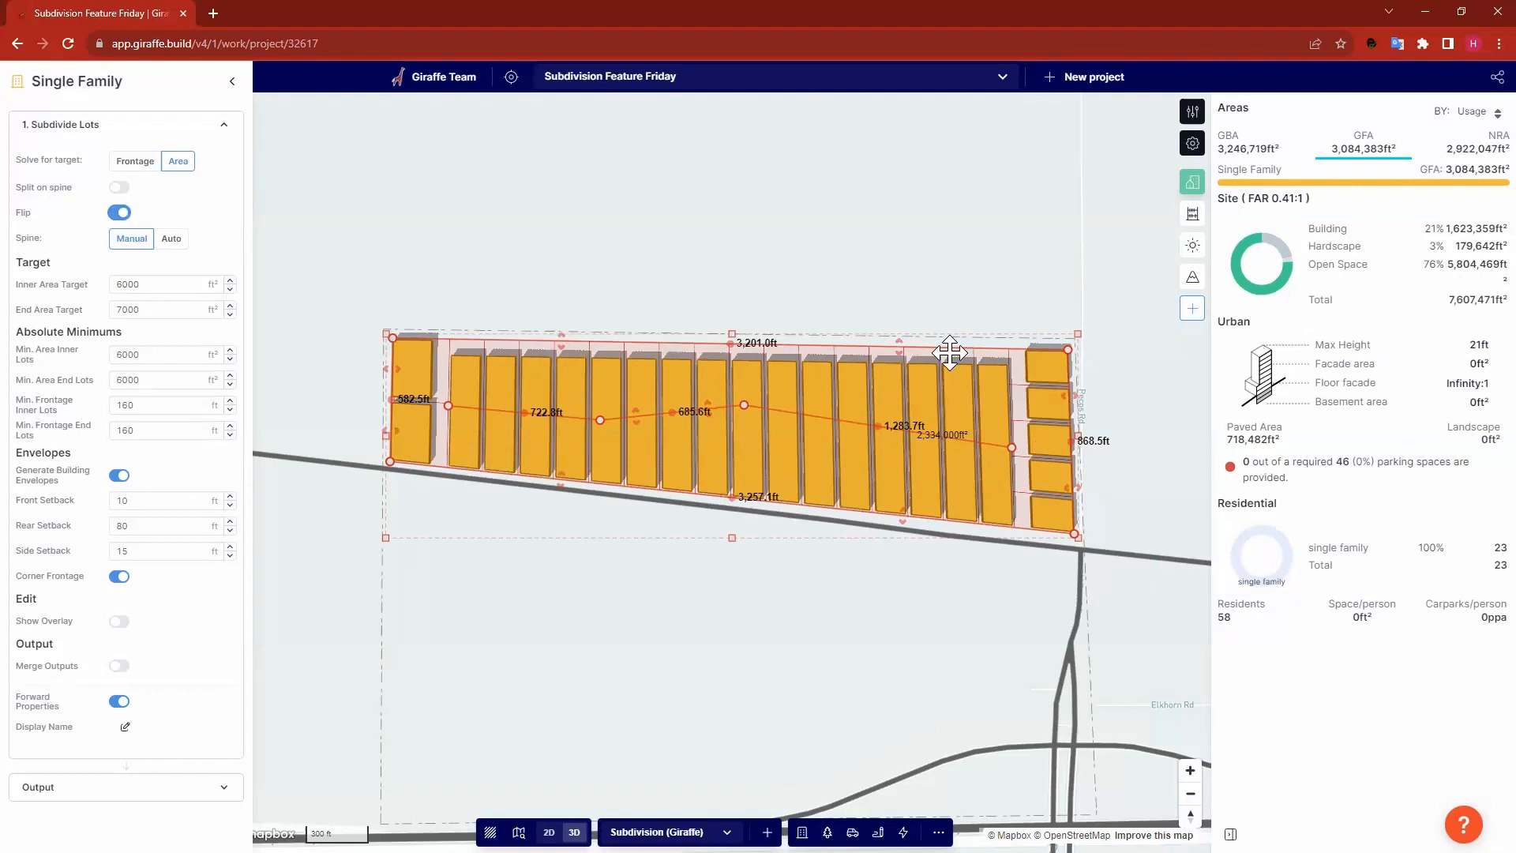
{"action": "left_click", "coordinate": [534, 267]}
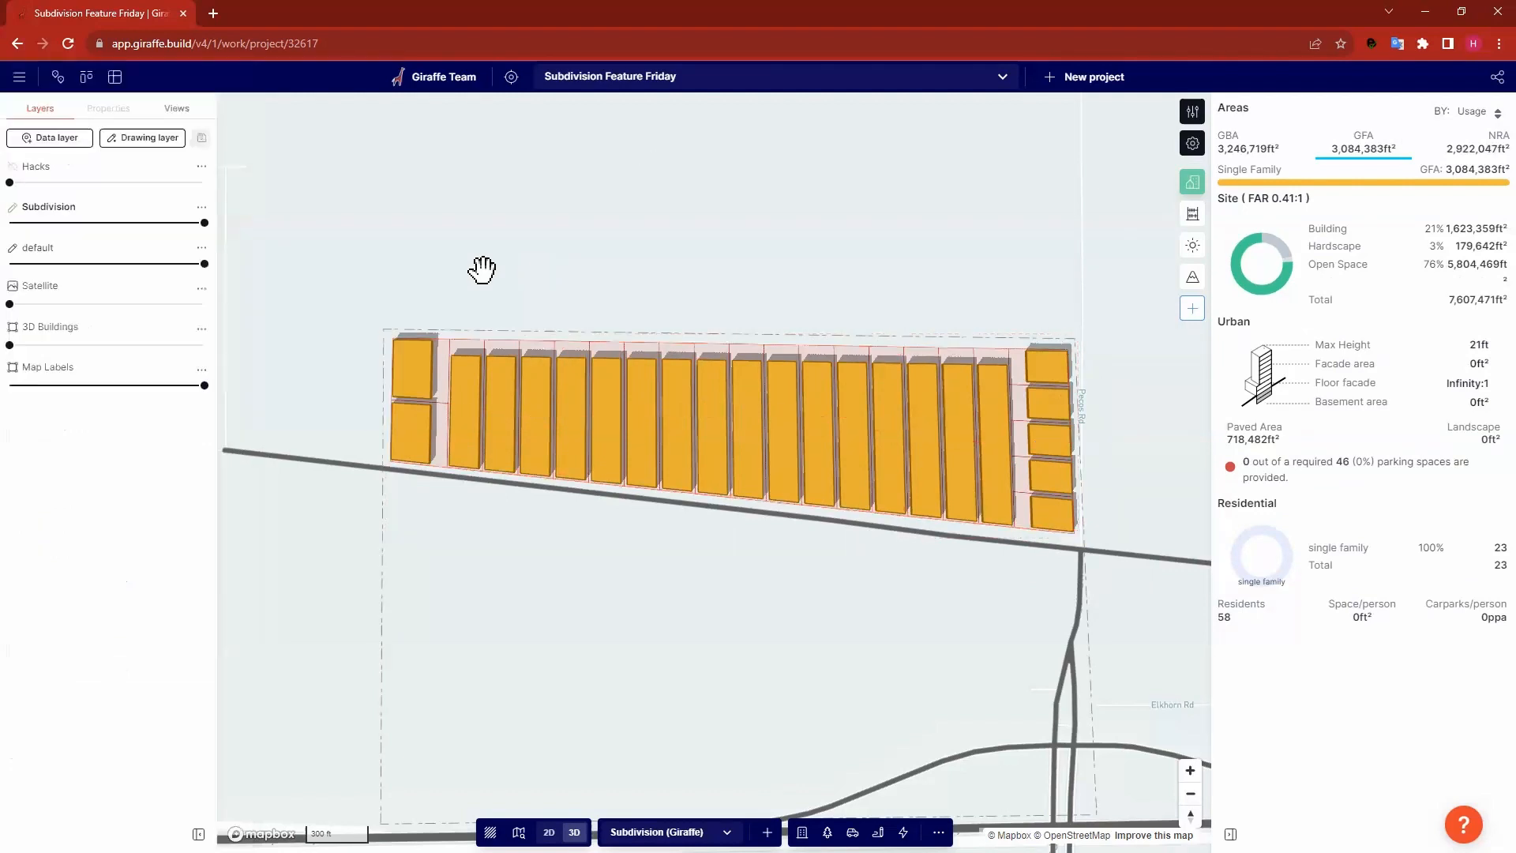
Draw a rectangle about 1,756 ft by 243 ft just north of the subdivided site.
{"action": "left_click", "coordinate": [432, 247]}
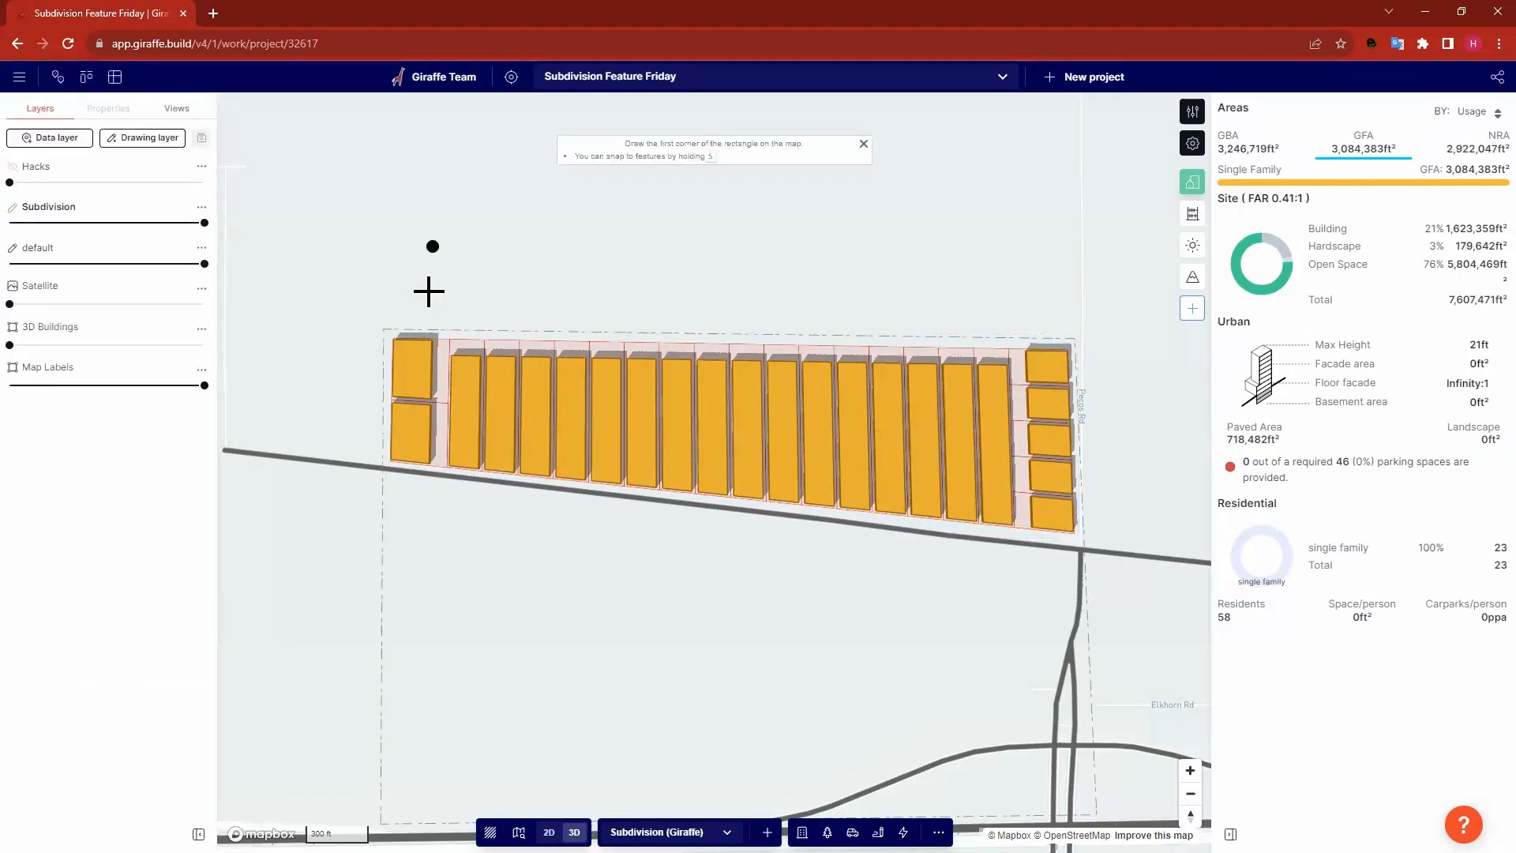
{"action": "left_click", "coordinate": [432, 292]}
{"action": "left_click", "coordinate": [802, 296]}
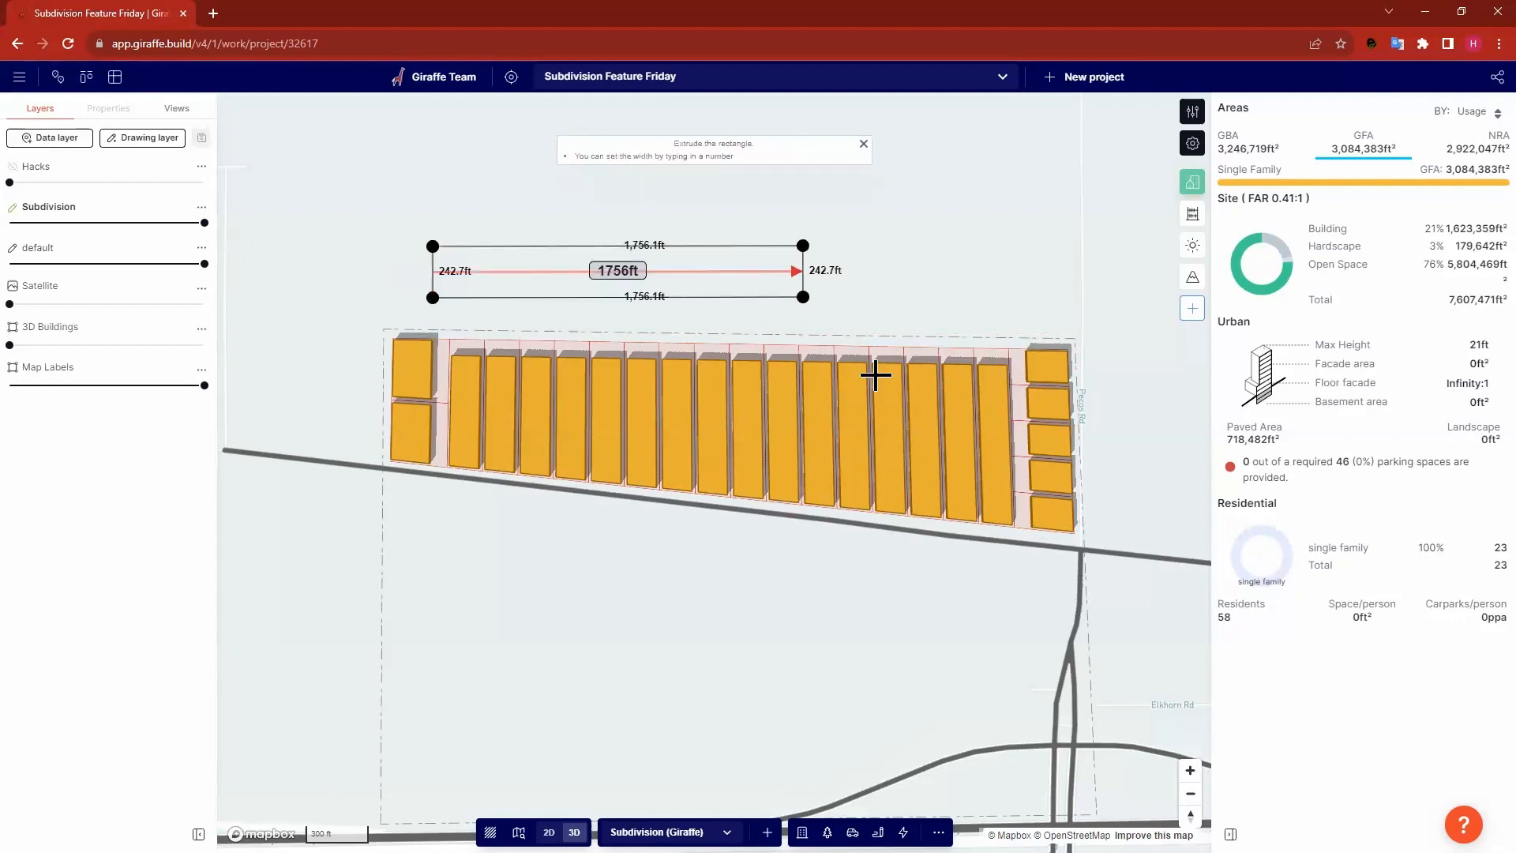
{"action": "left_click", "coordinate": [529, 237]}
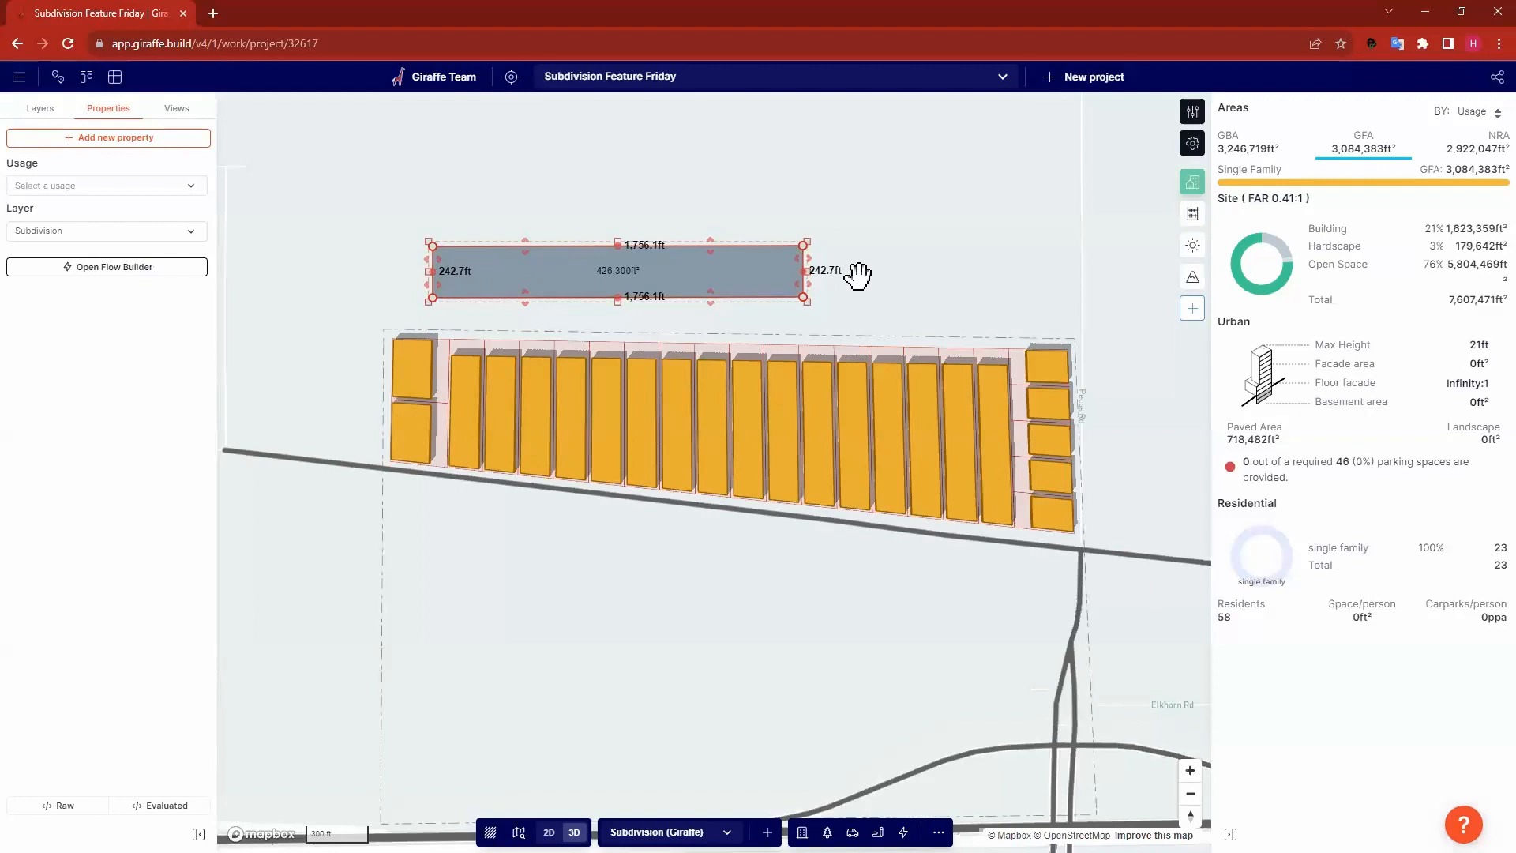
Split the site's lots along the spine again through the Single Family output's subdivision settings, and deselect the site.
{"action": "left_click", "coordinate": [796, 419]}
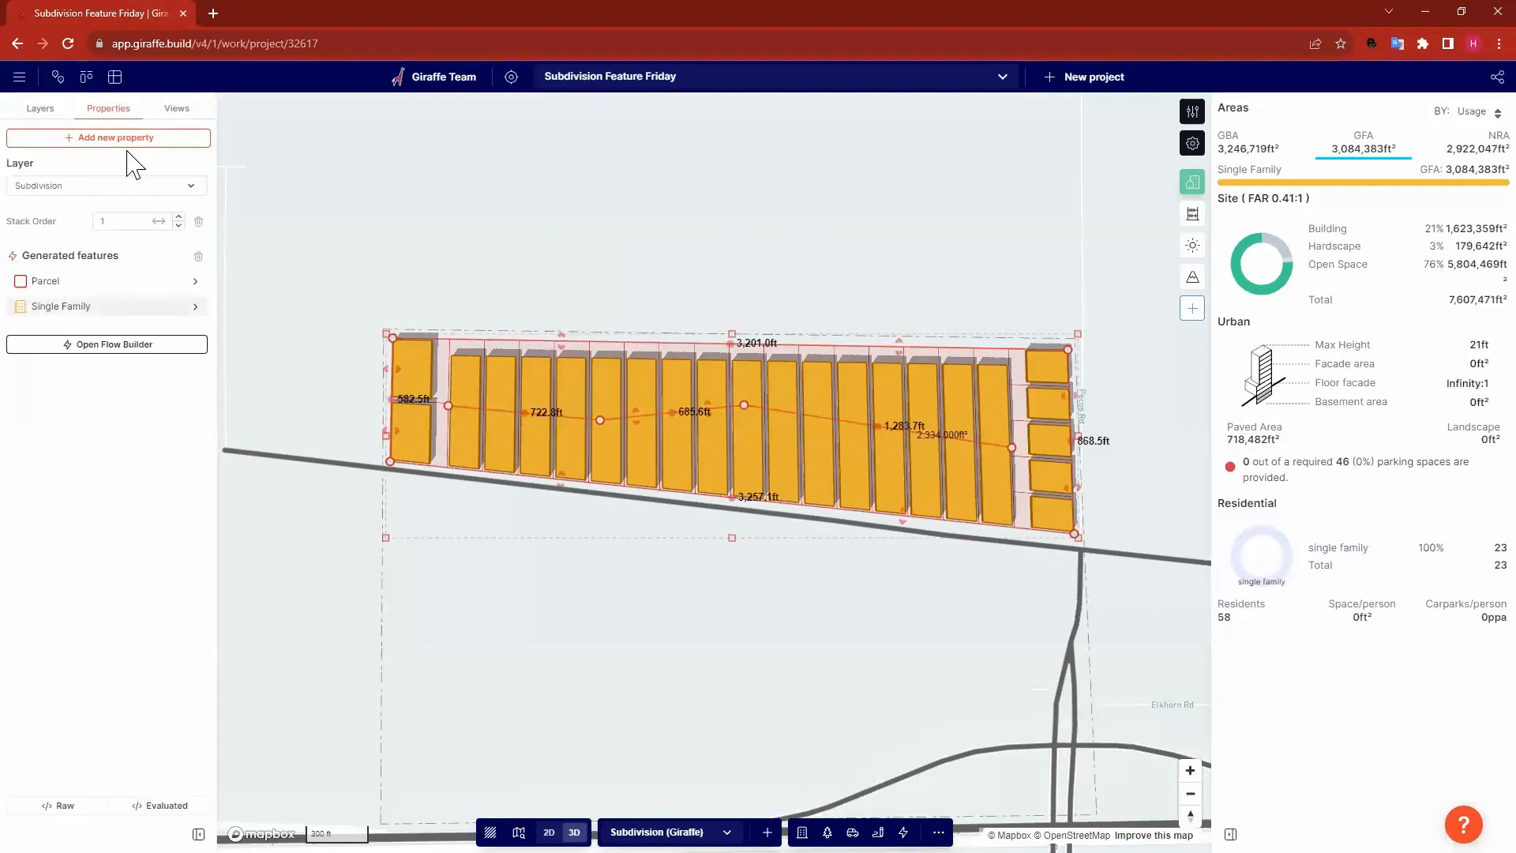
{"action": "left_click", "coordinate": [142, 310]}
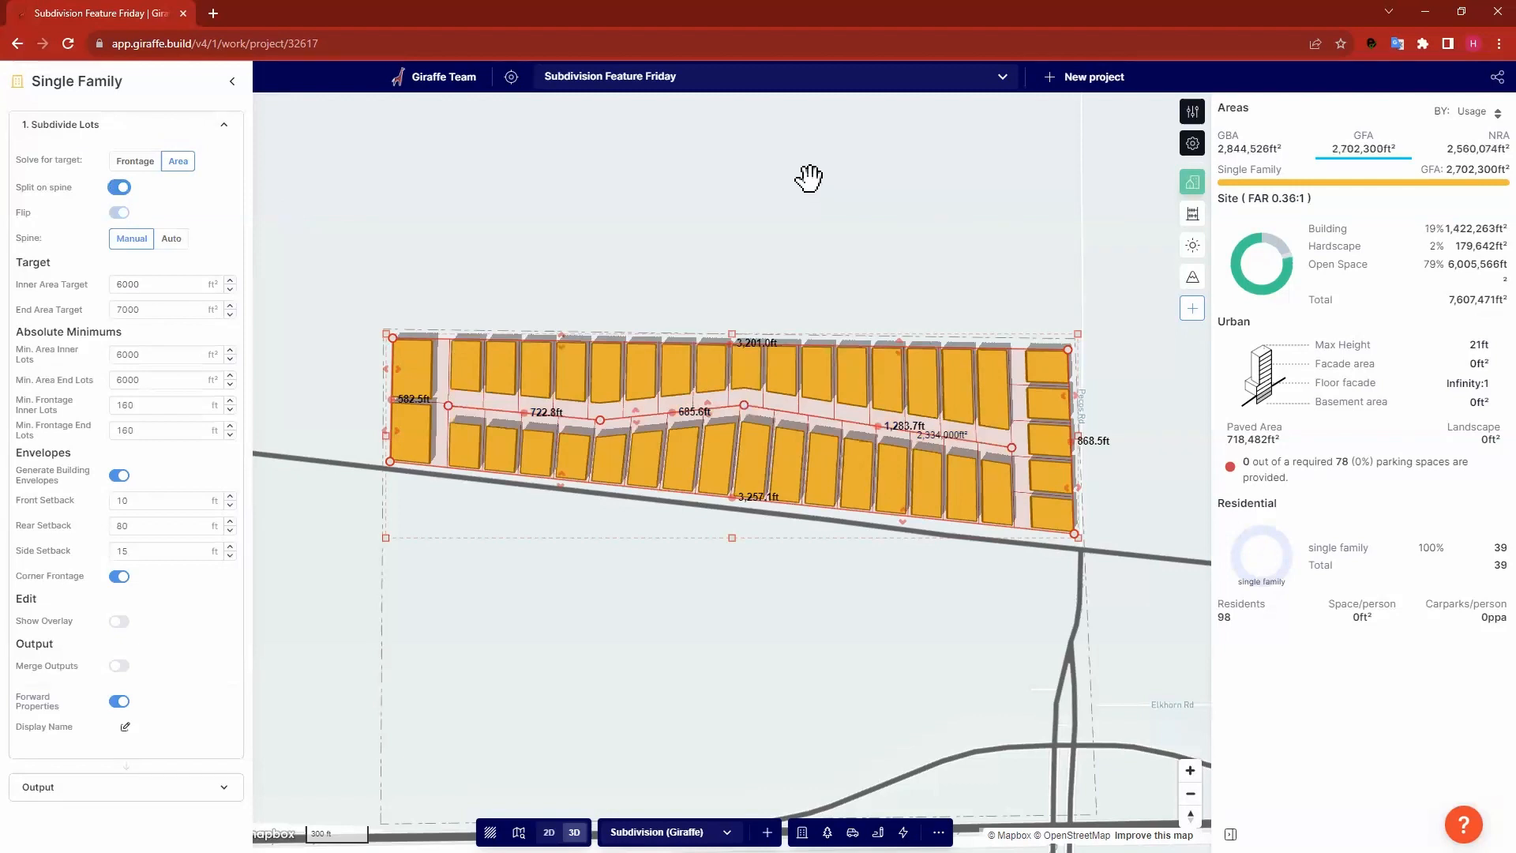
{"action": "left_click", "coordinate": [646, 545]}
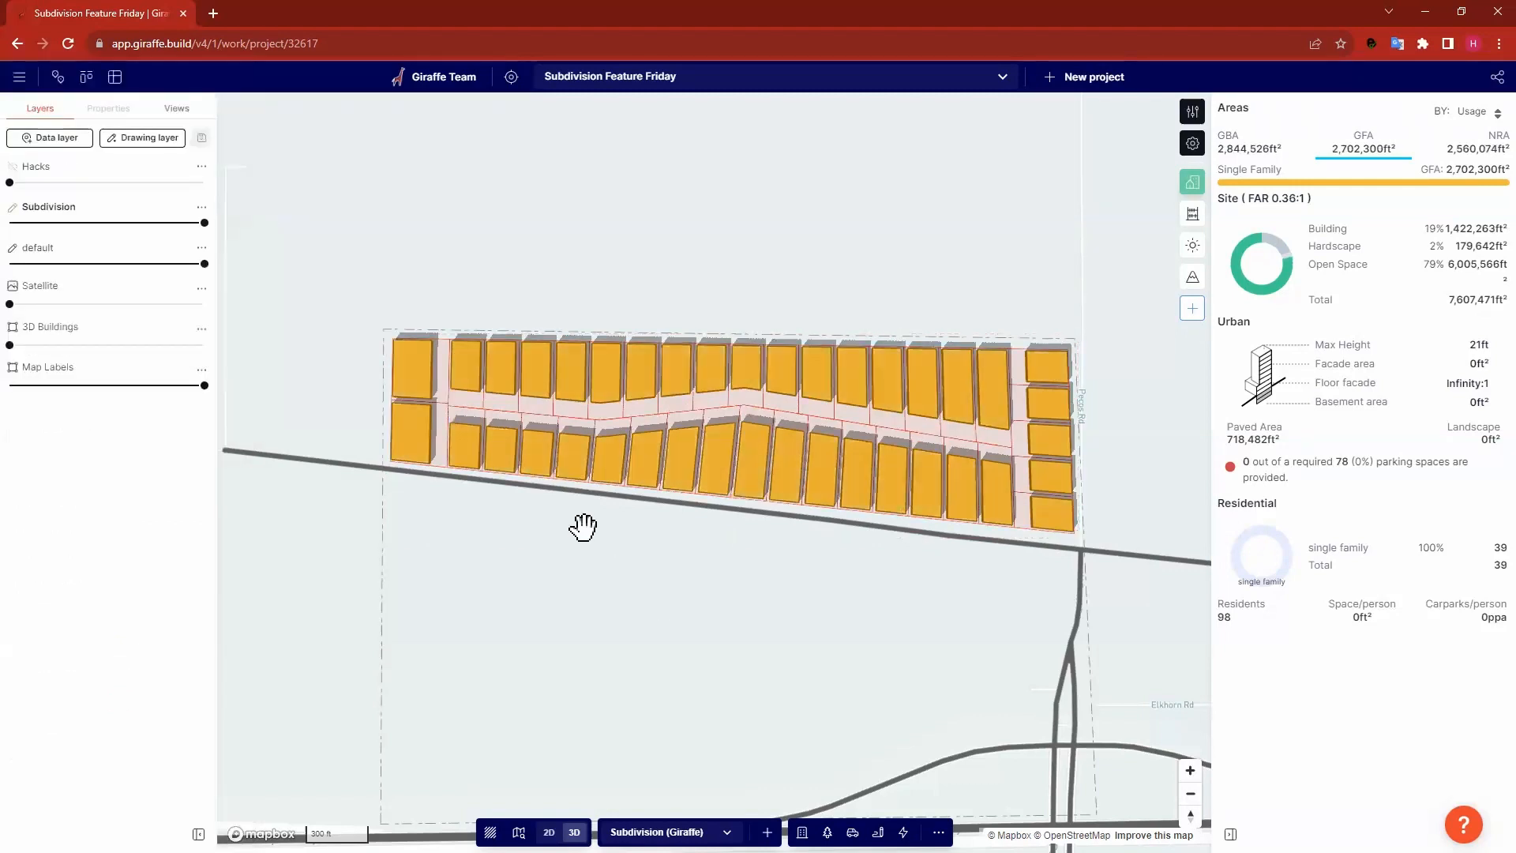
Start a Subdivision - Townhome example flow, keeping the project's existing Townhome usage.
{"action": "mouse_move", "coordinate": [582, 527]}
{"action": "right_mouse_down"}
{"action": "mouse_move", "coordinate": [600, 547]}
{"action": "mouse_move", "coordinate": [585, 518]}
{"action": "mouse_move", "coordinate": [595, 528]}
{"action": "right_mouse_up"}
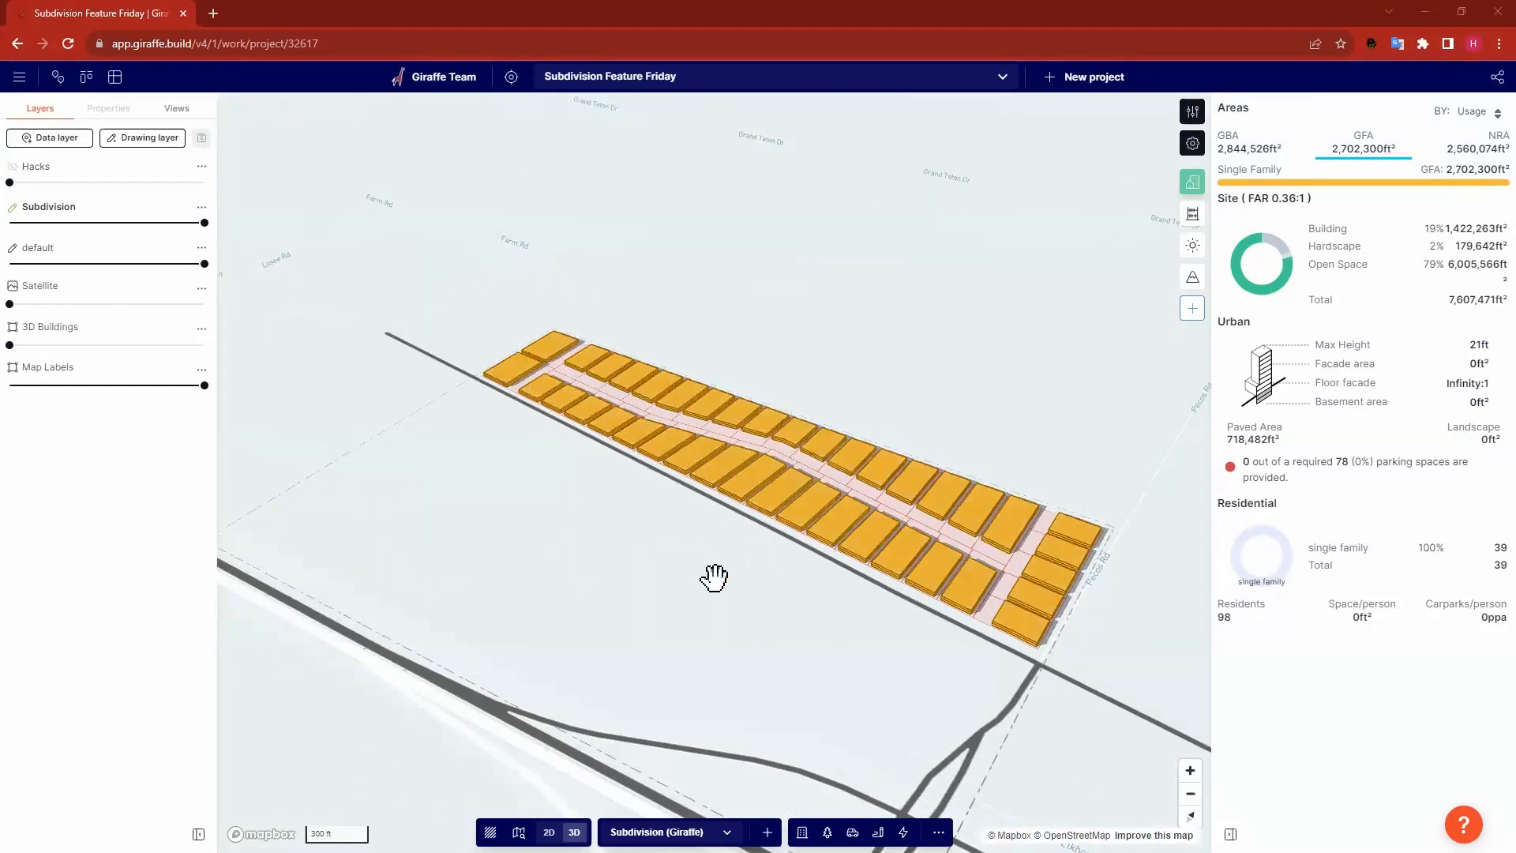
{"action": "scroll", "coordinate": [714, 577], "scroll_direction": "up", "scroll_amount": 3}
{"action": "right_click_drag", "start_coordinate": [687, 575], "coordinate": [658, 586]}
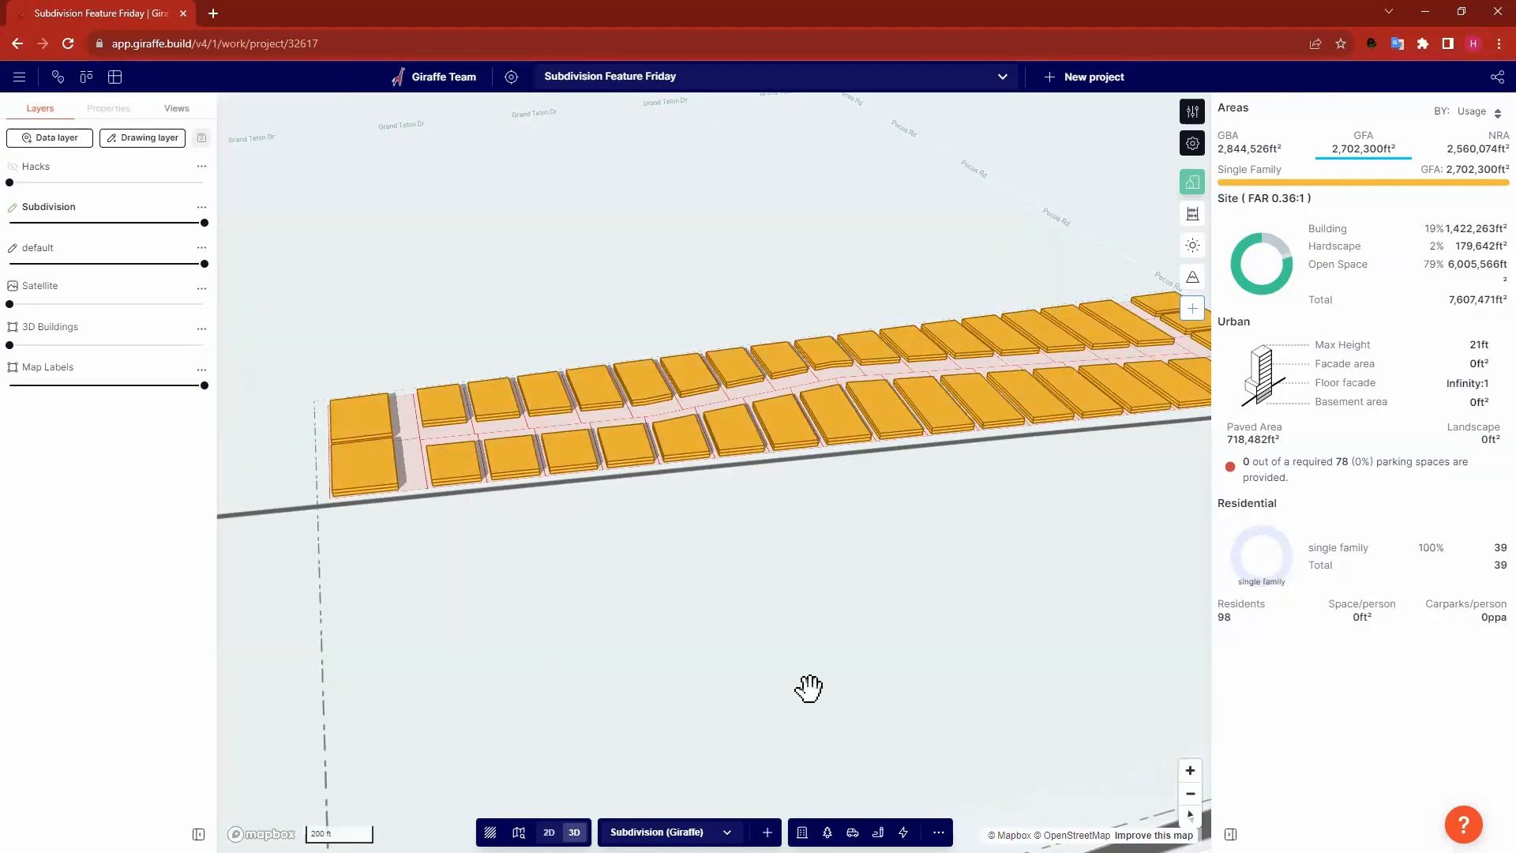
{"action": "scroll", "coordinate": [808, 687], "scroll_direction": "up", "scroll_amount": 1}
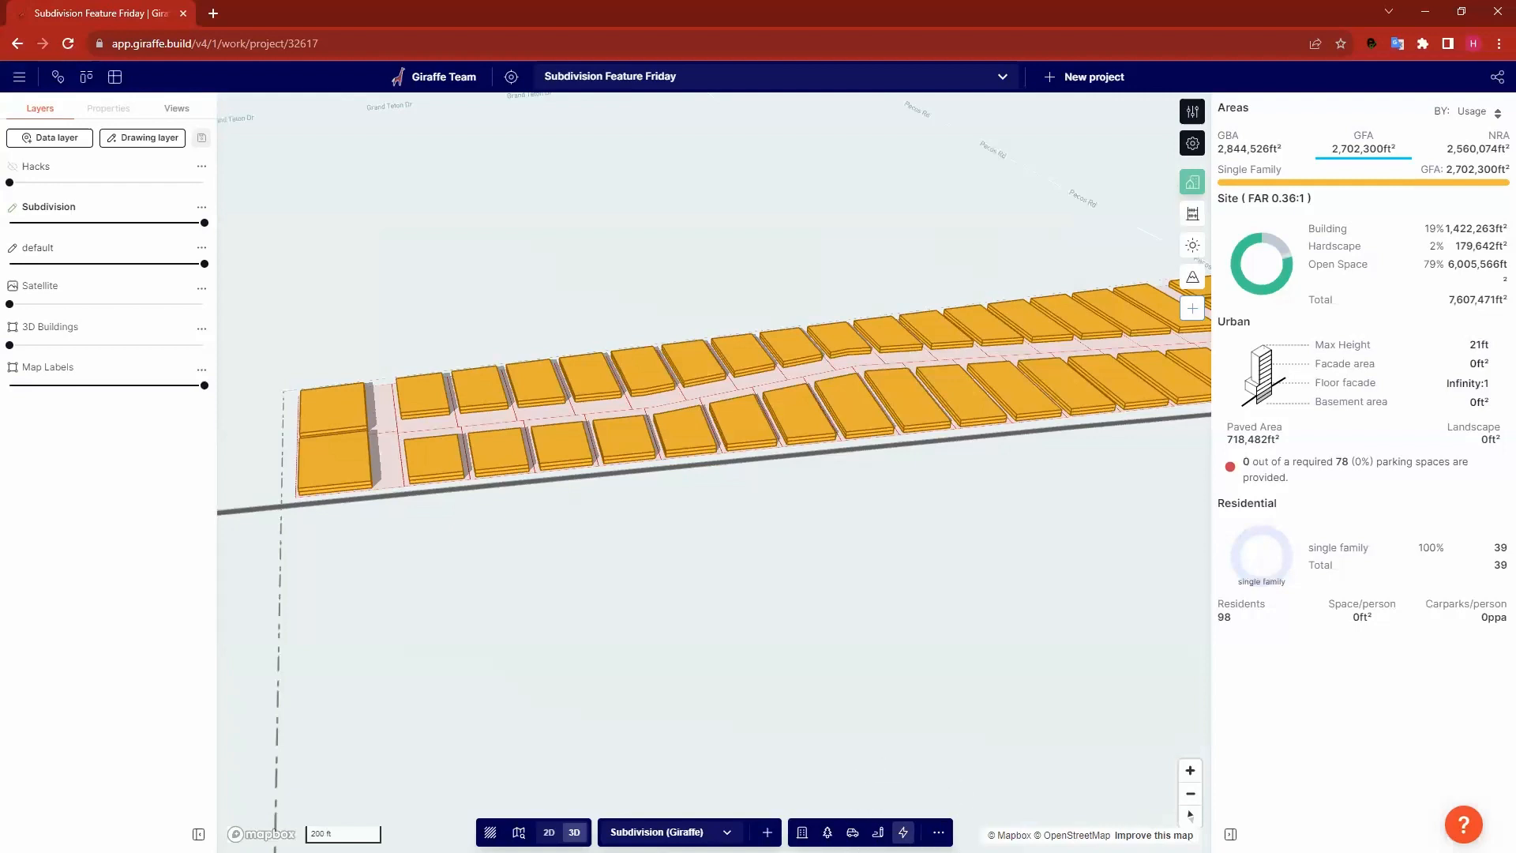
{"action": "left_click", "coordinate": [903, 832]}
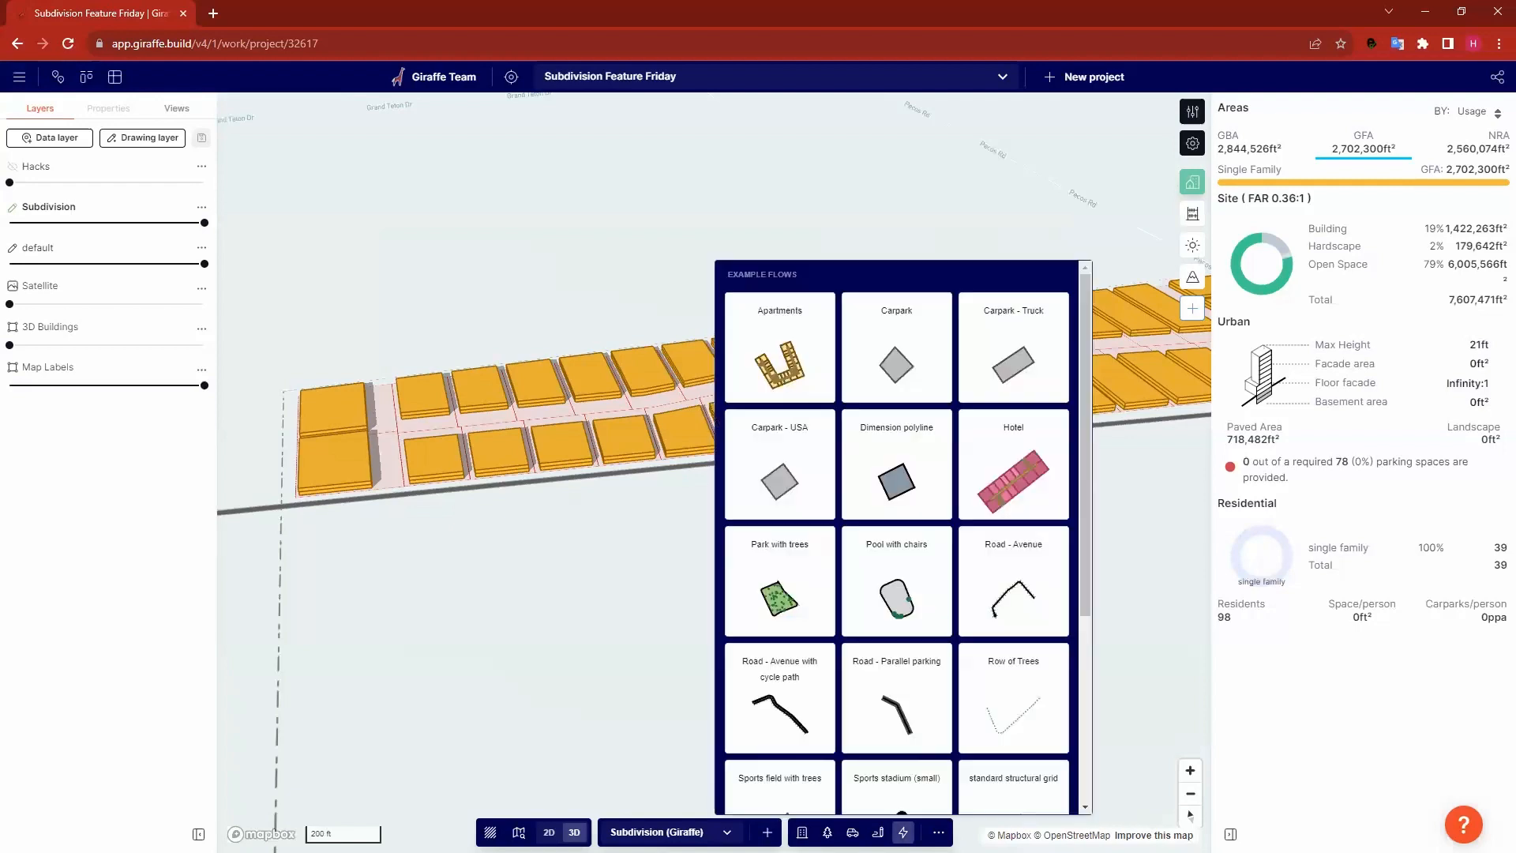
{"action": "scroll", "coordinate": [987, 399], "scroll_direction": "down", "scroll_amount": 1}
{"action": "scroll", "coordinate": [987, 399], "scroll_direction": "down", "scroll_amount": 3}
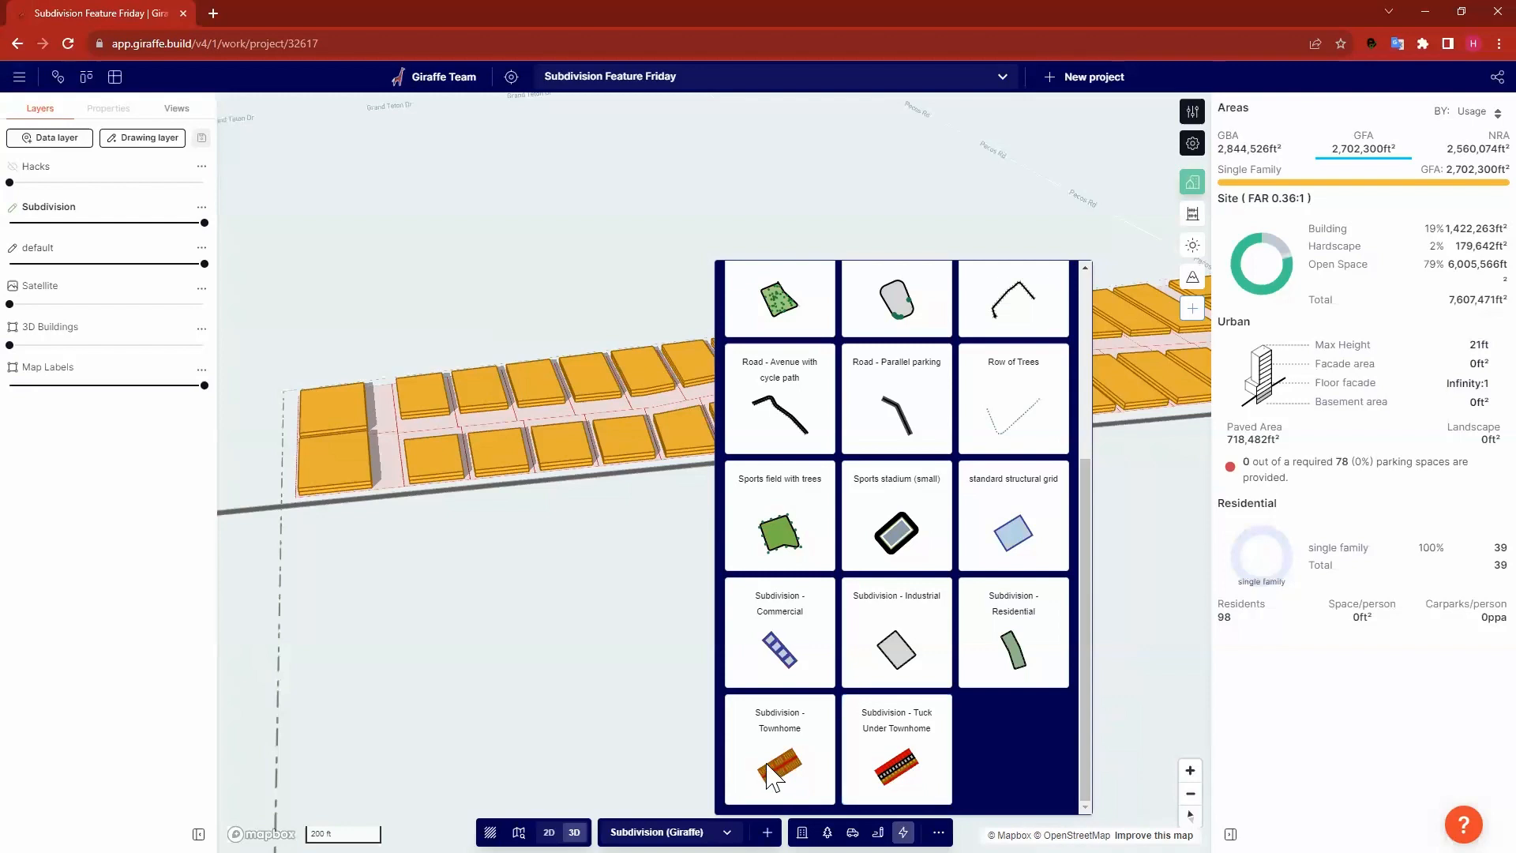
{"action": "left_click", "coordinate": [734, 736]}
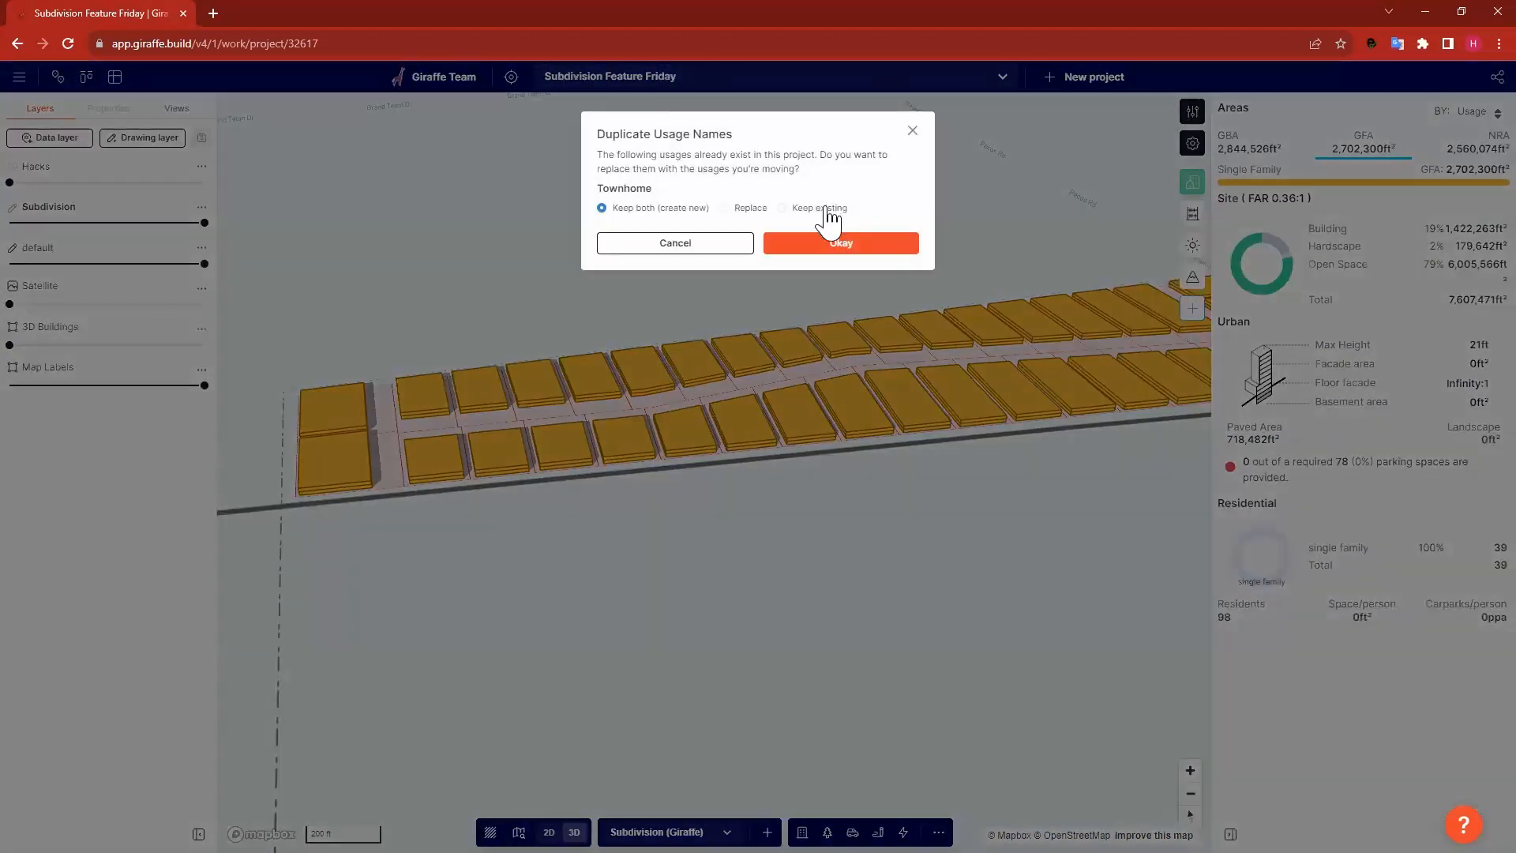
{"action": "left_click", "coordinate": [824, 207]}
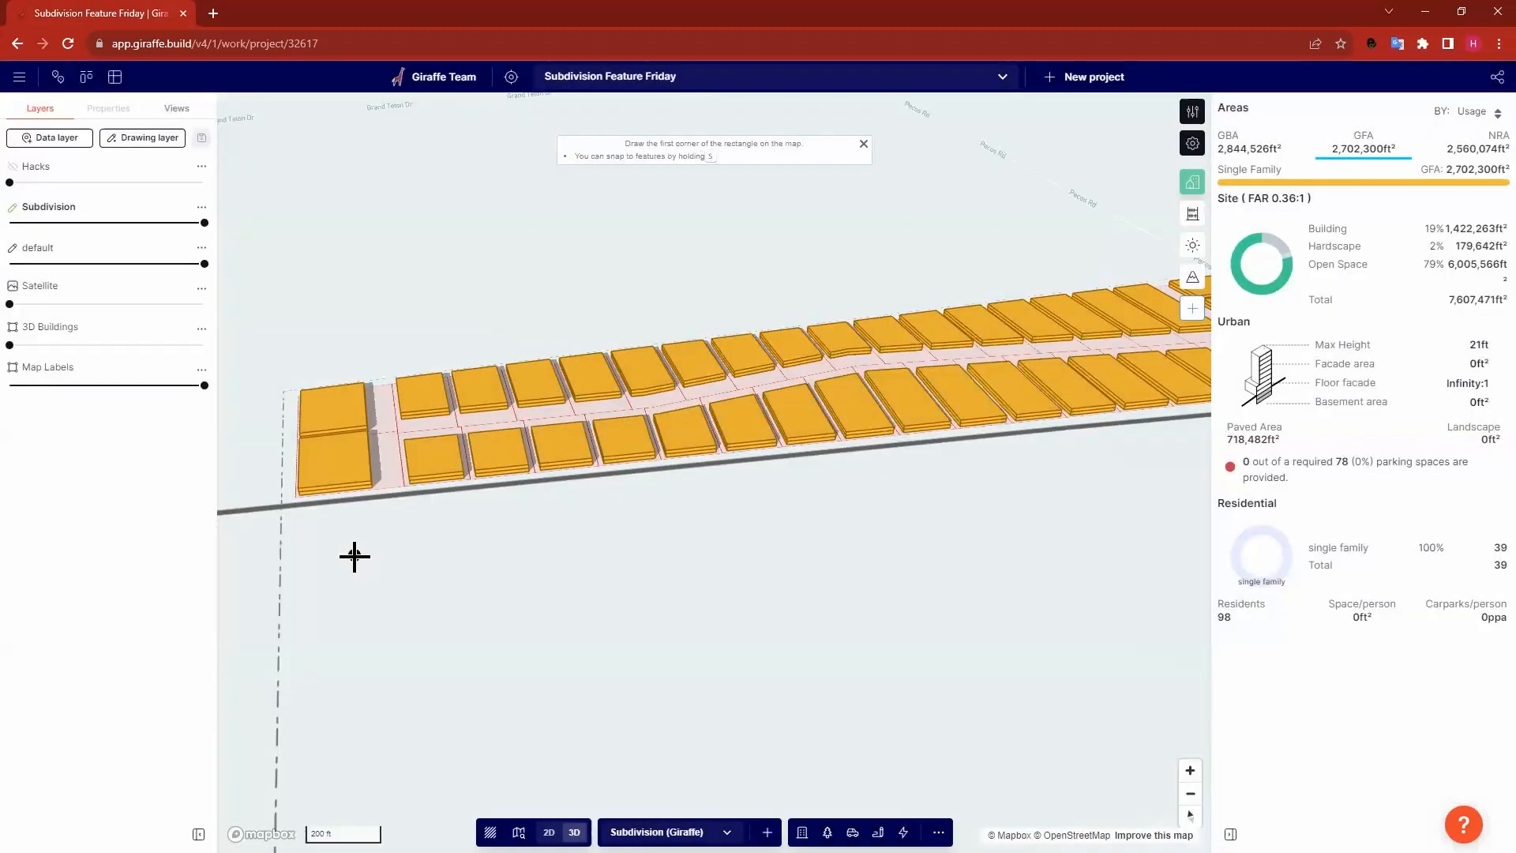
Draw the townhome block as a rectangle about 446 ft by 635 ft south of the road, near the site's western boundary.
{"action": "left_click", "coordinate": [354, 555]}
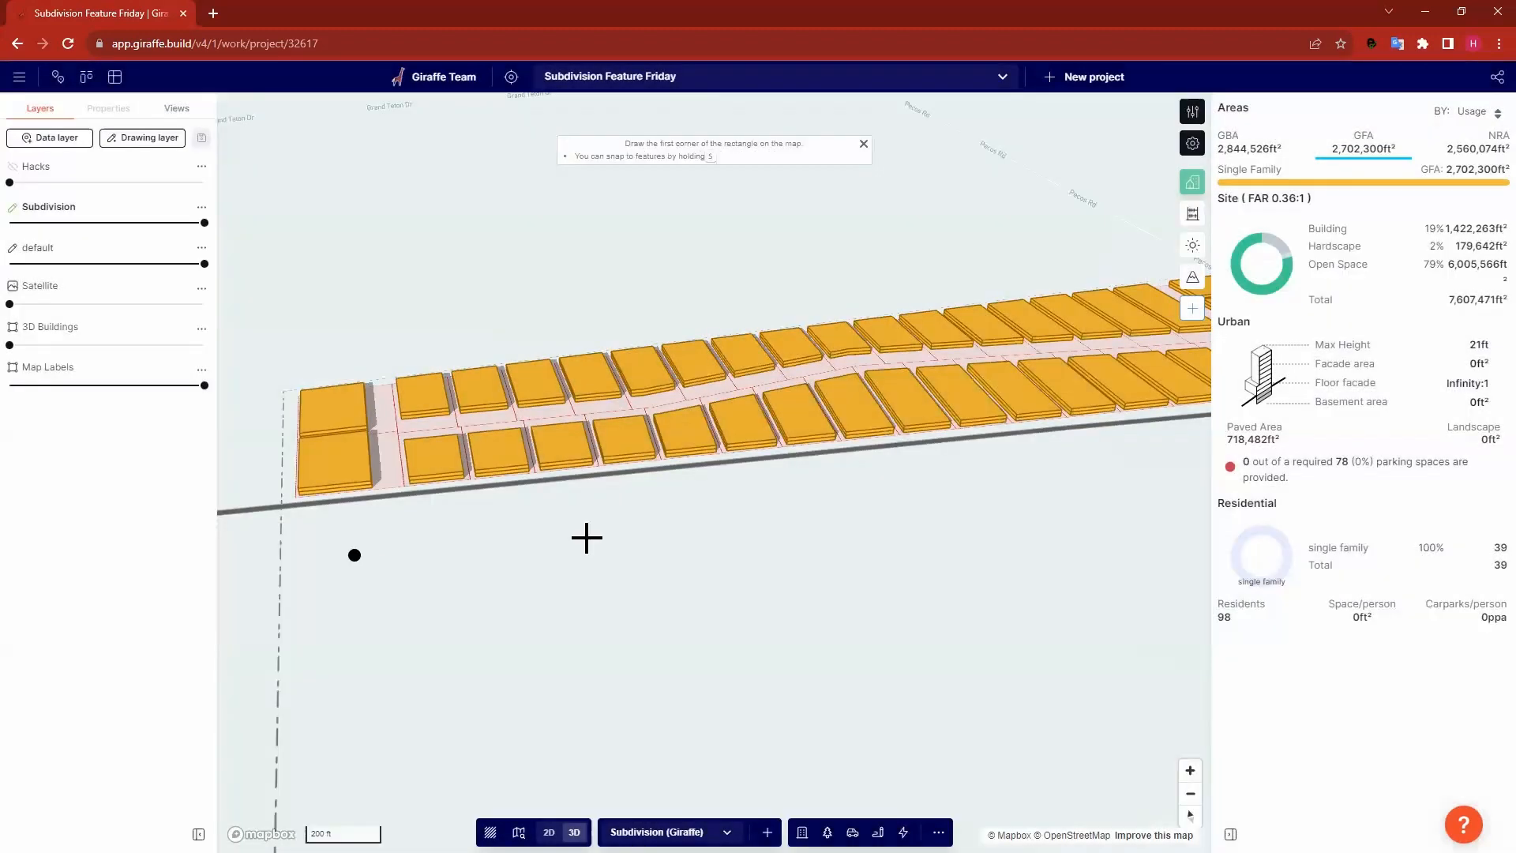
{"action": "left_click", "coordinate": [544, 537]}
{"action": "left_click", "coordinate": [568, 717]}
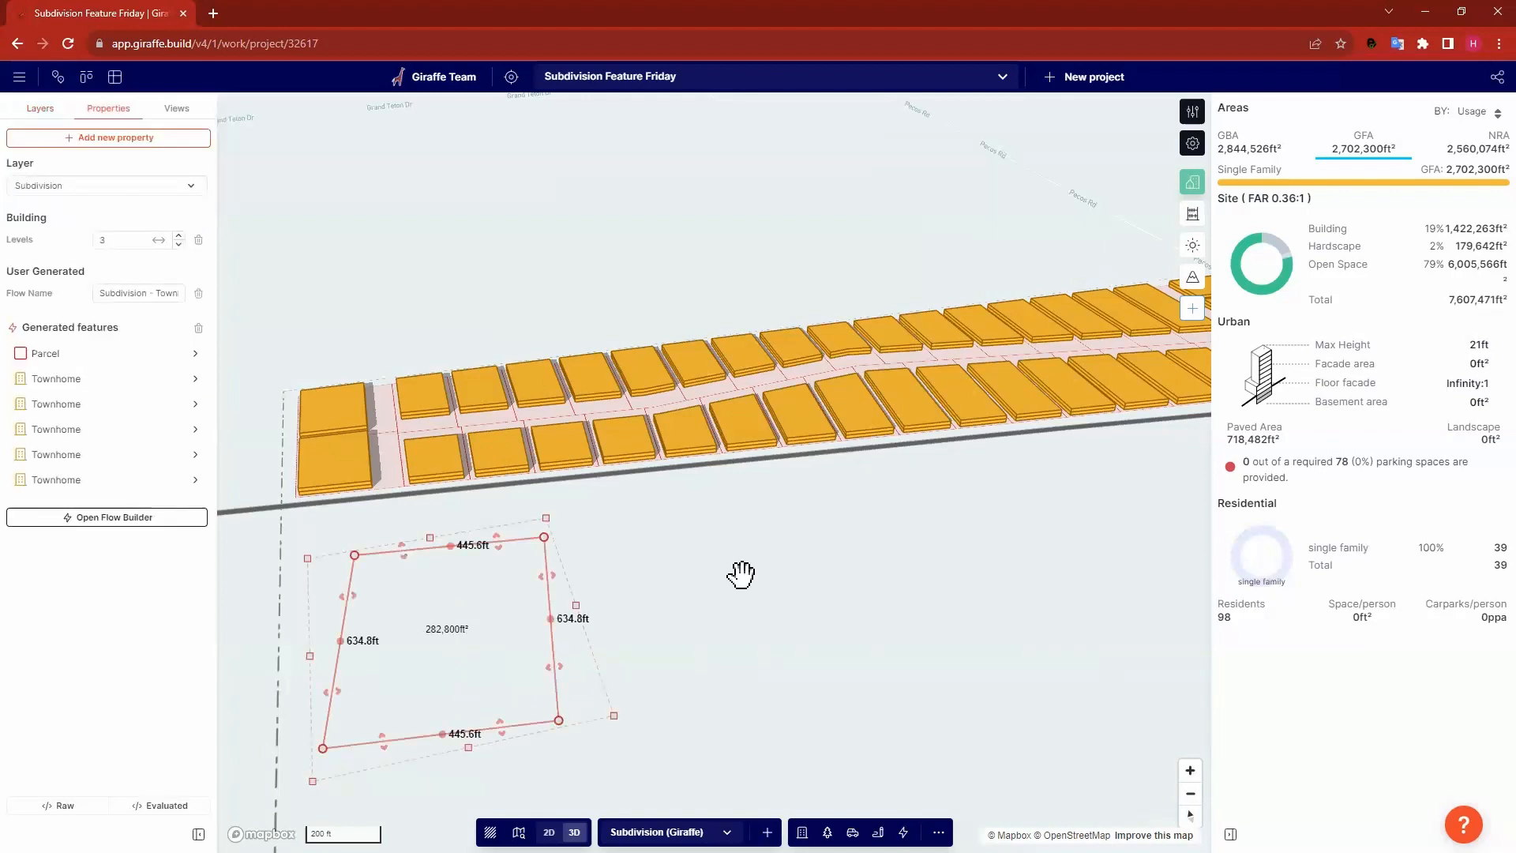
{"action": "left_click", "coordinate": [656, 663]}
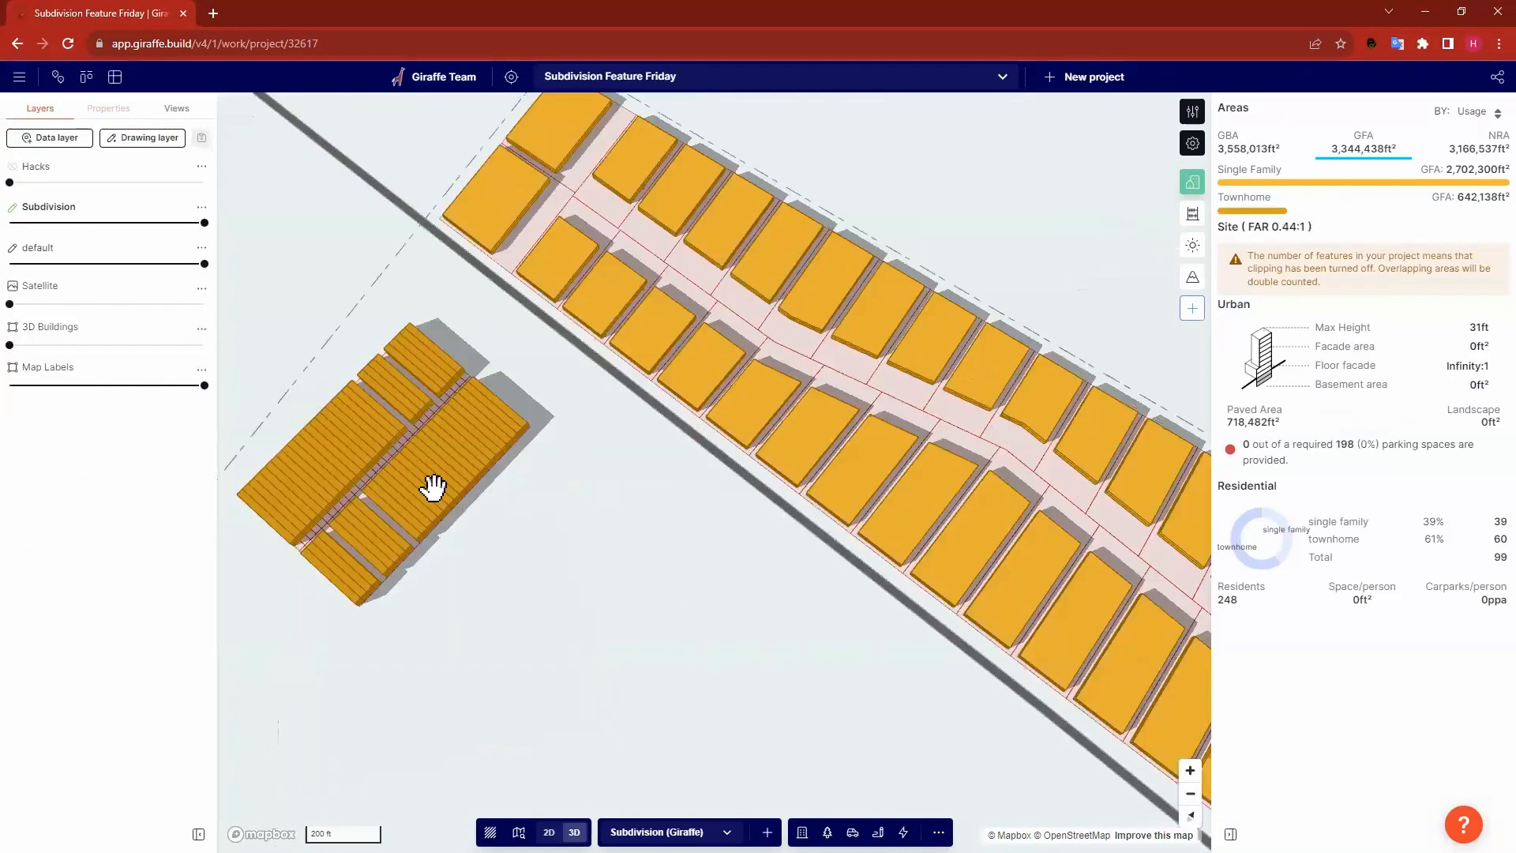
Narrow the townhome block by moving its long eastern edge about 215 ft inward, and deselect the block.
{"action": "scroll", "coordinate": [568, 501], "scroll_direction": "up", "scroll_amount": 3}
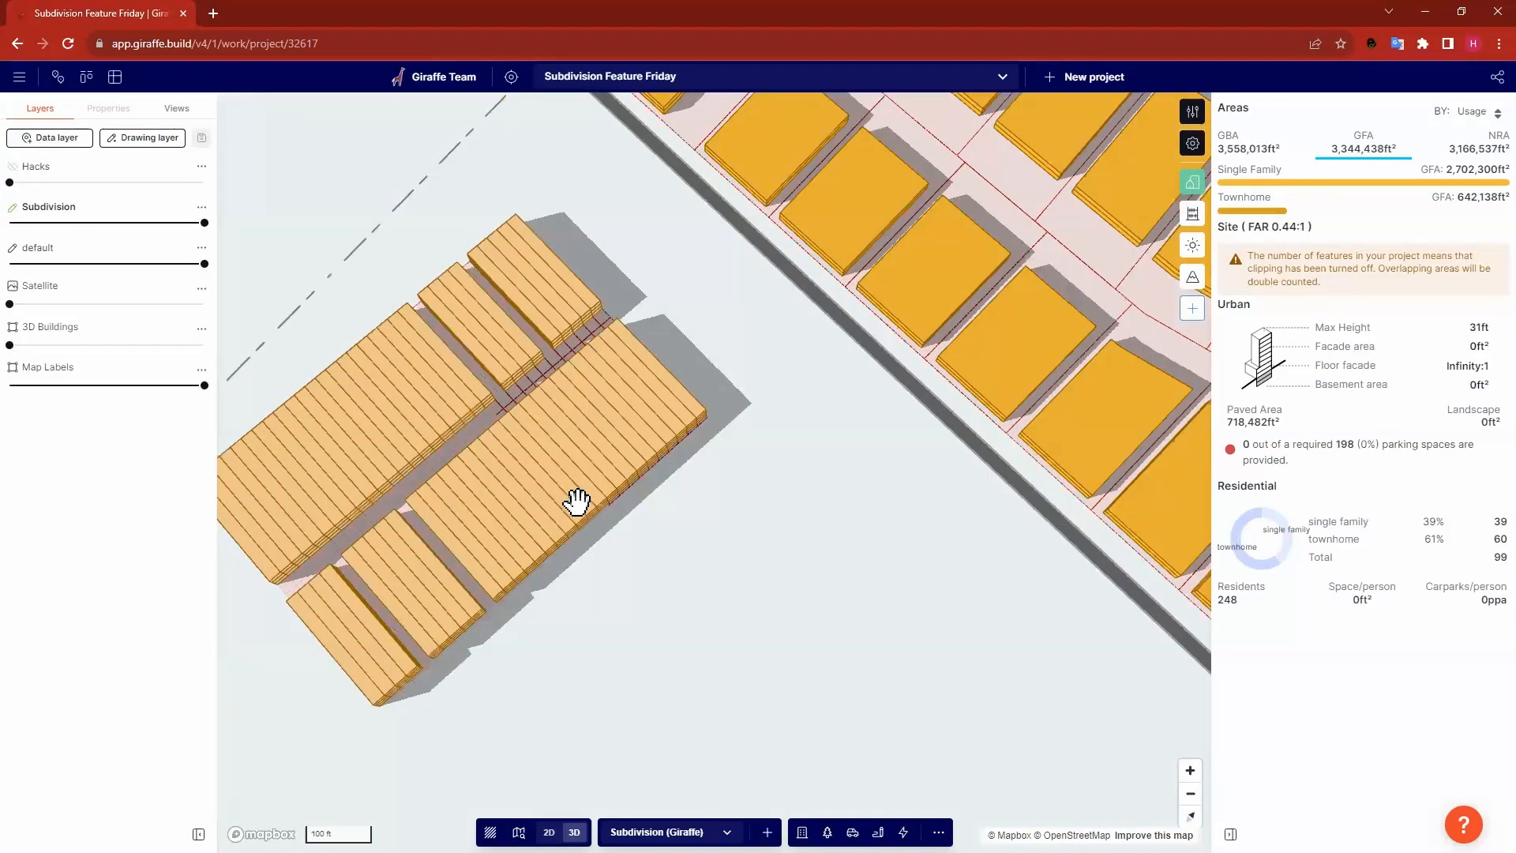
{"action": "left_click", "coordinate": [601, 452]}
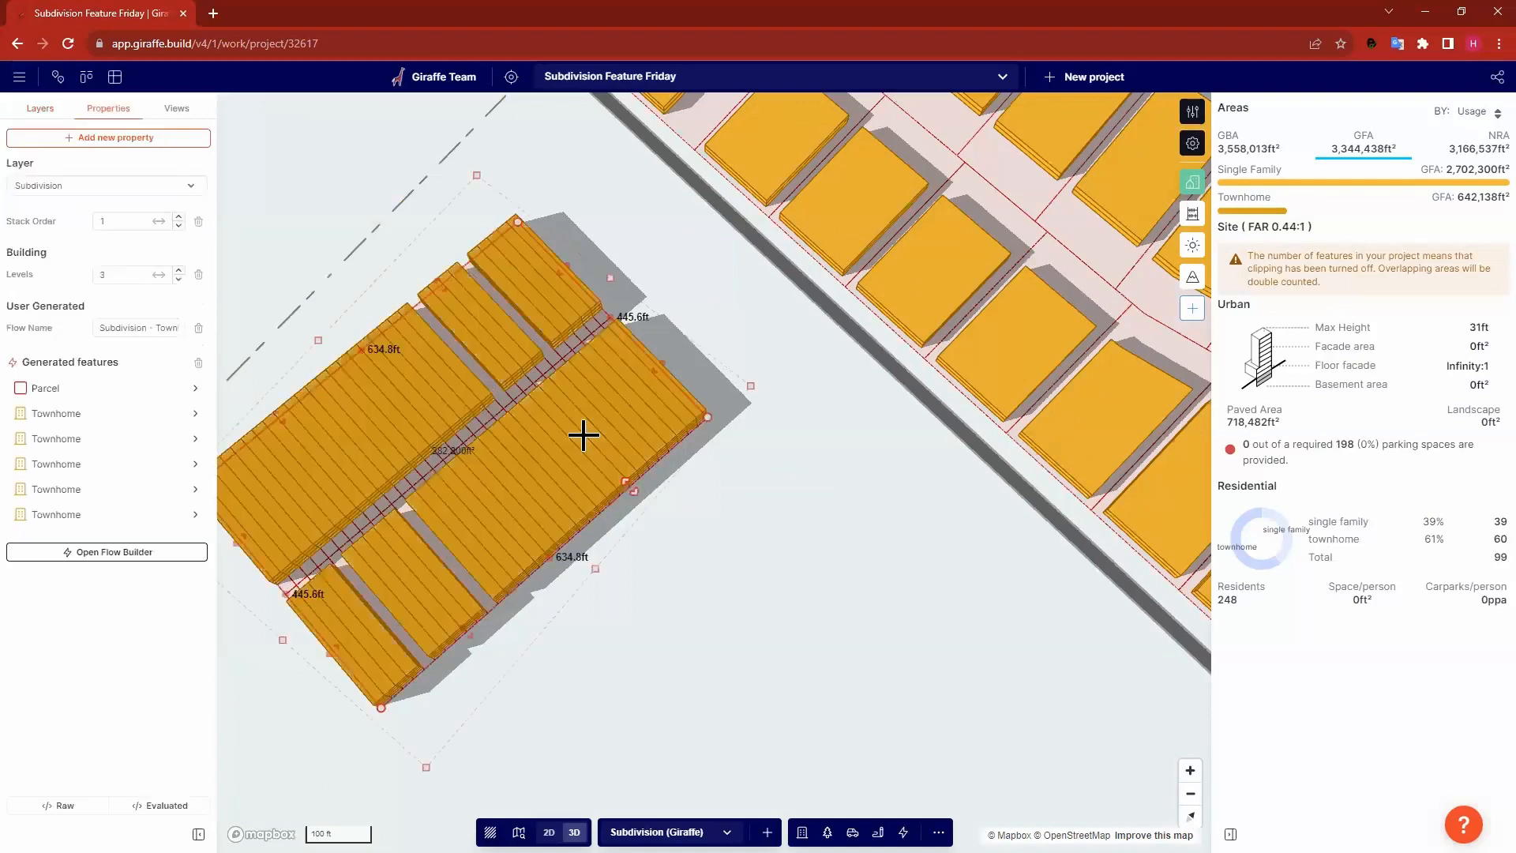
{"action": "left_click_drag", "start_coordinate": [580, 430], "coordinate": [556, 386]}
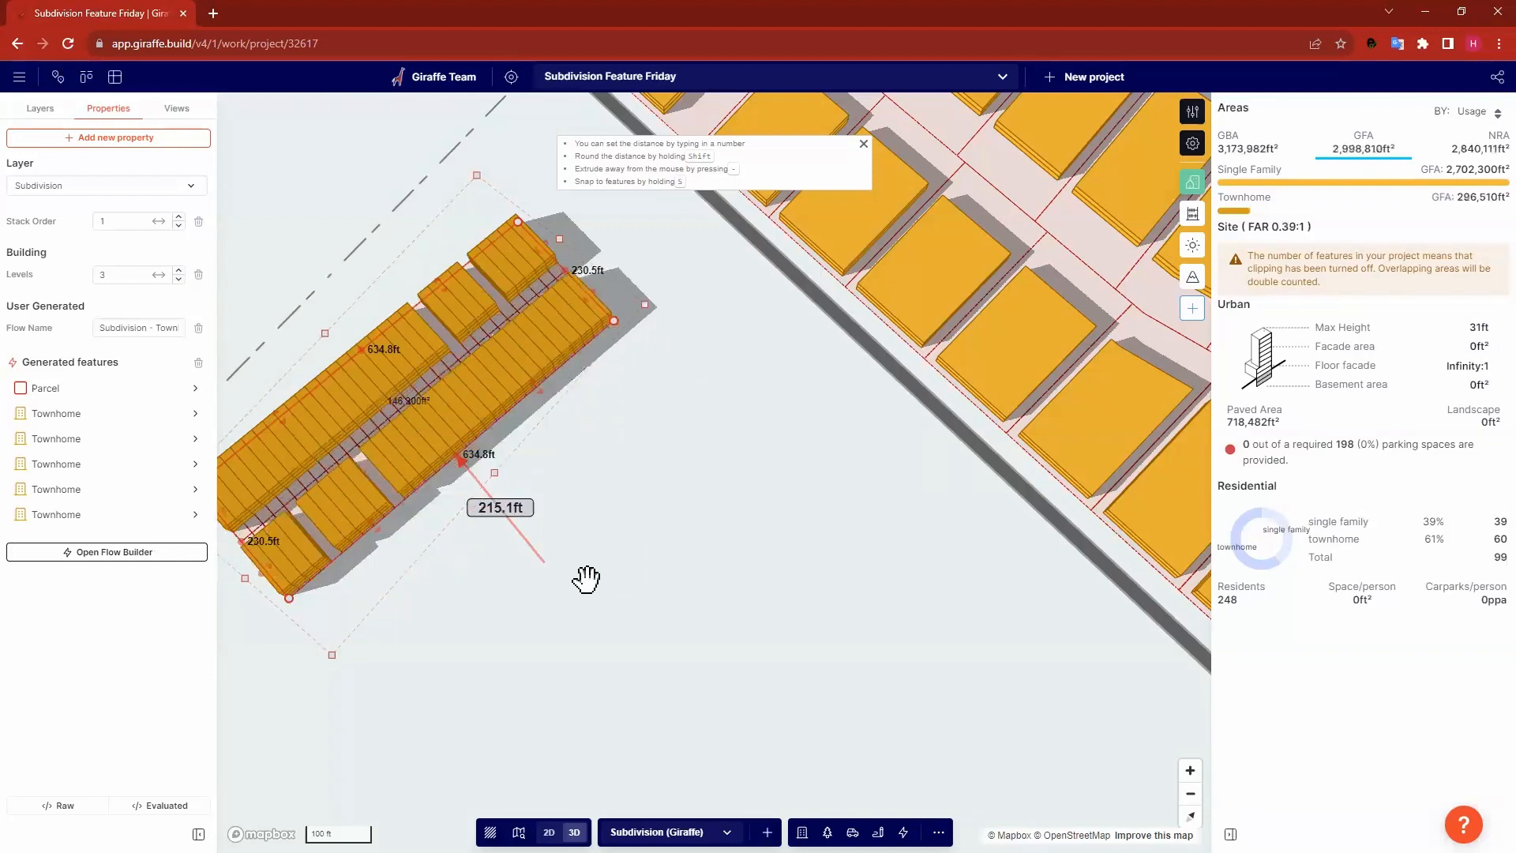
{"action": "left_click", "coordinate": [674, 602]}
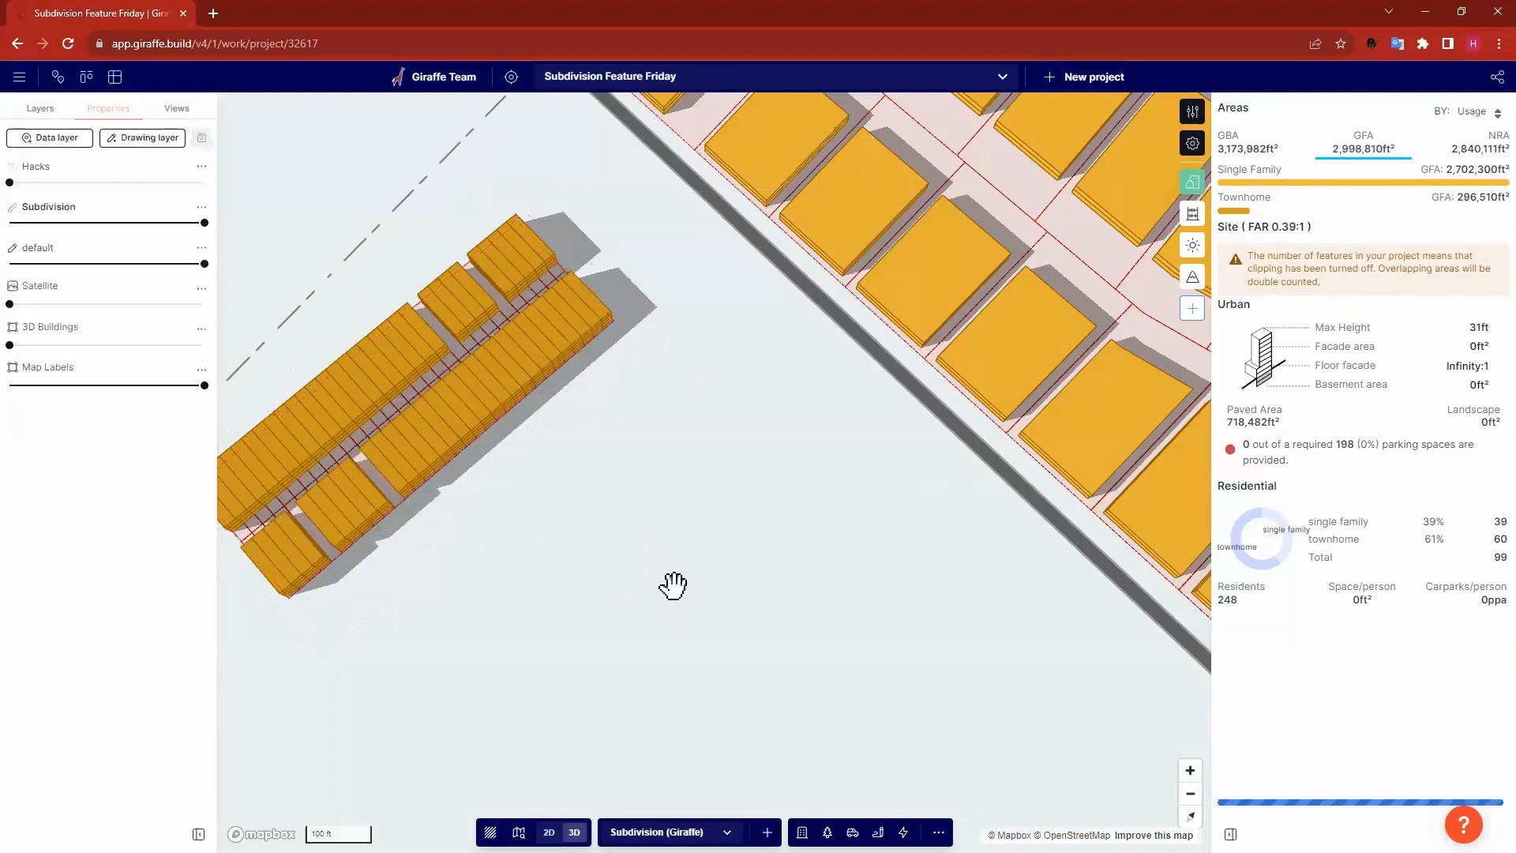
Draw a 150 ft by 300 ft rectangle just east of the townhome block, south of the road.
{"action": "left_click_drag", "start_coordinate": [439, 452], "coordinate": [589, 450]}
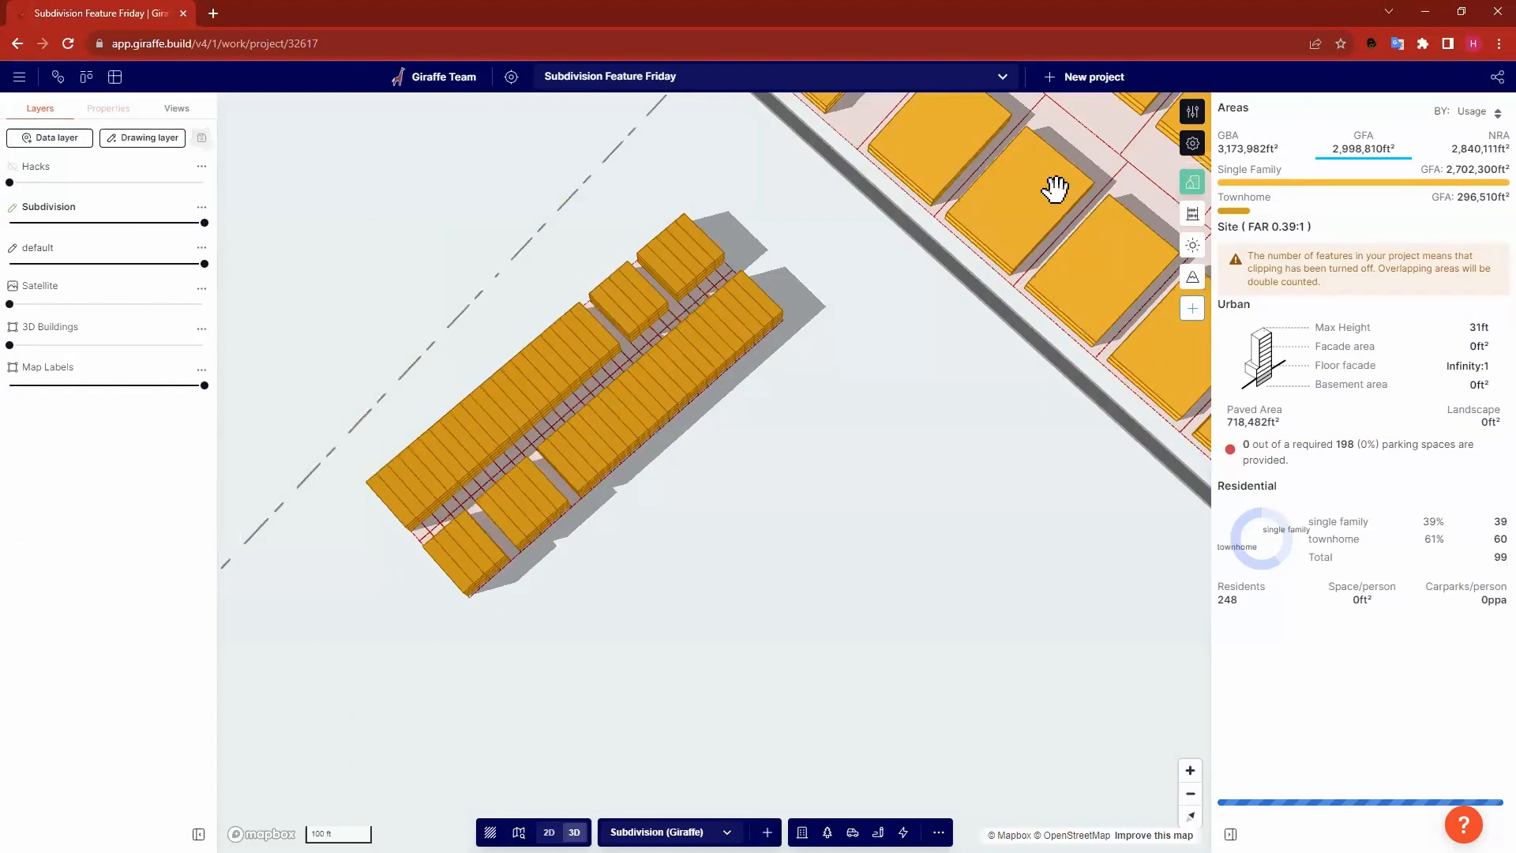
{"action": "left_click_drag", "start_coordinate": [906, 520], "coordinate": [853, 548]}
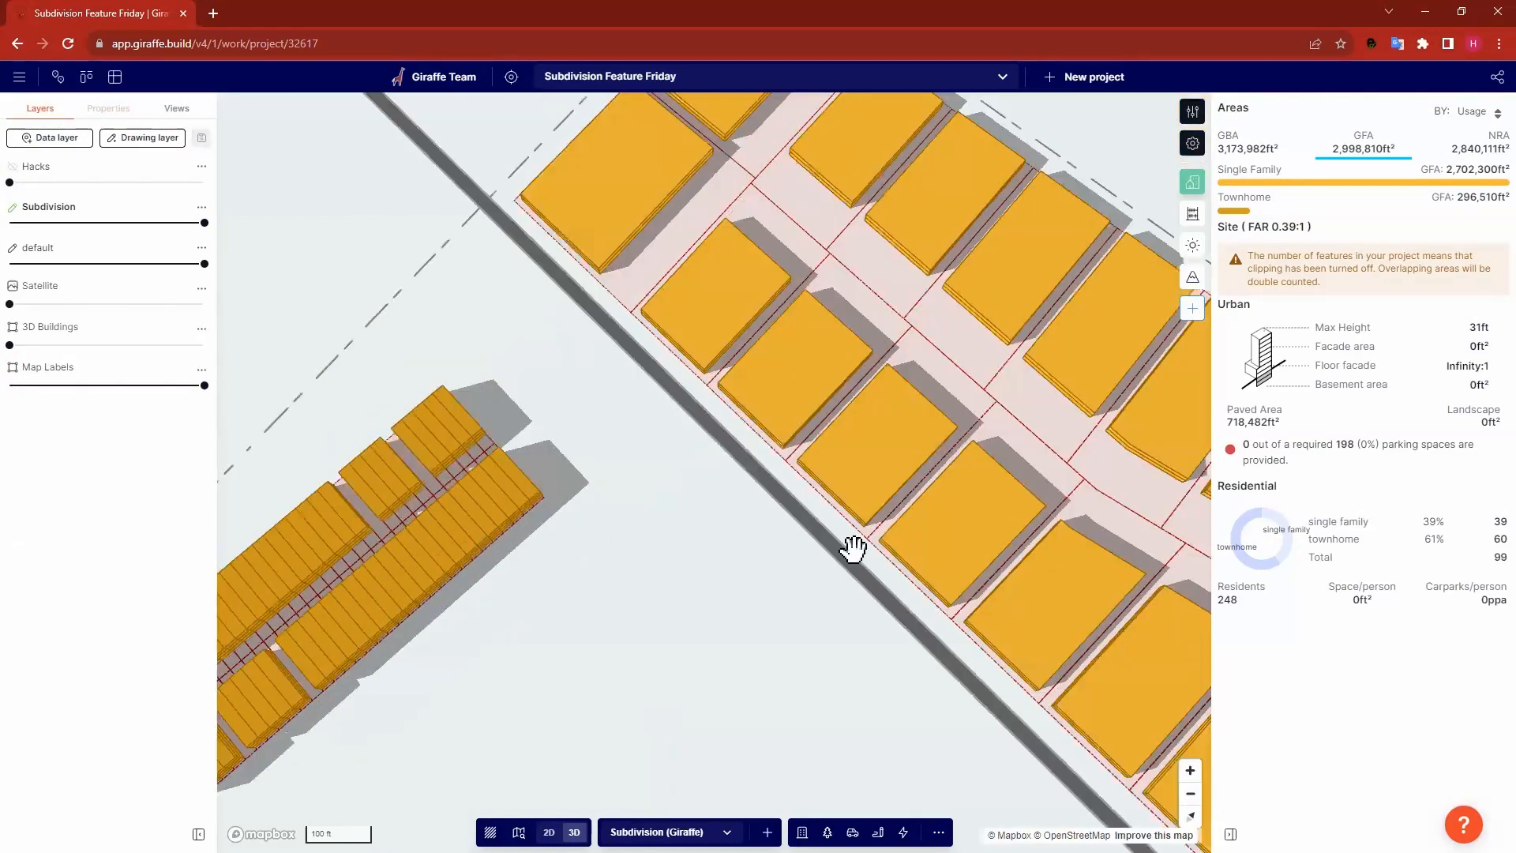
{"action": "left_click_drag", "start_coordinate": [548, 574], "coordinate": [550, 578]}
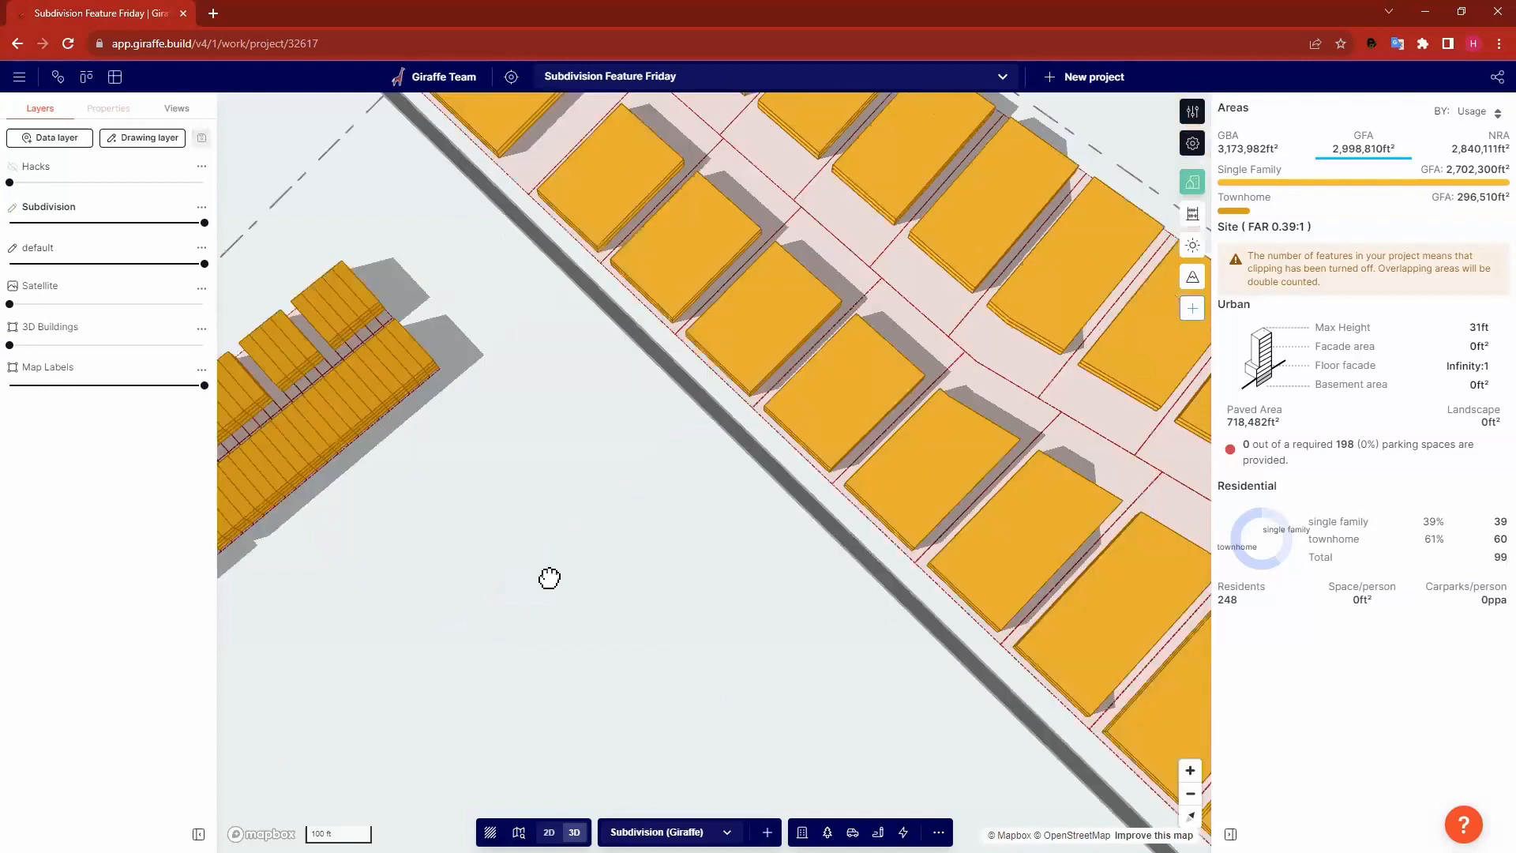
{"action": "right_click_drag", "start_coordinate": [548, 575], "coordinate": [494, 593]}
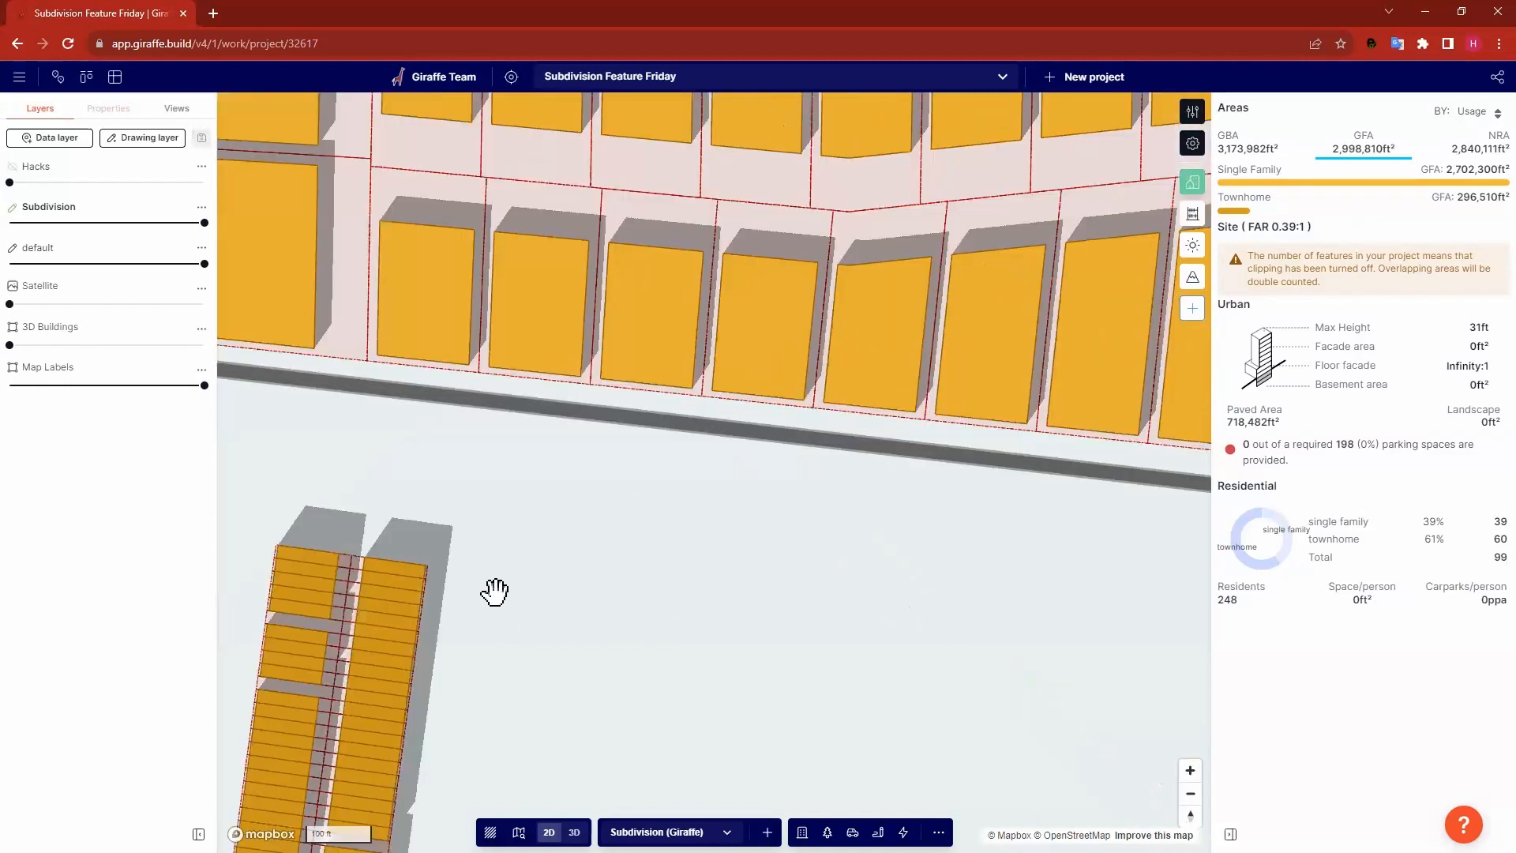
{"action": "right_click_drag", "start_coordinate": [720, 522], "coordinate": [570, 531]}
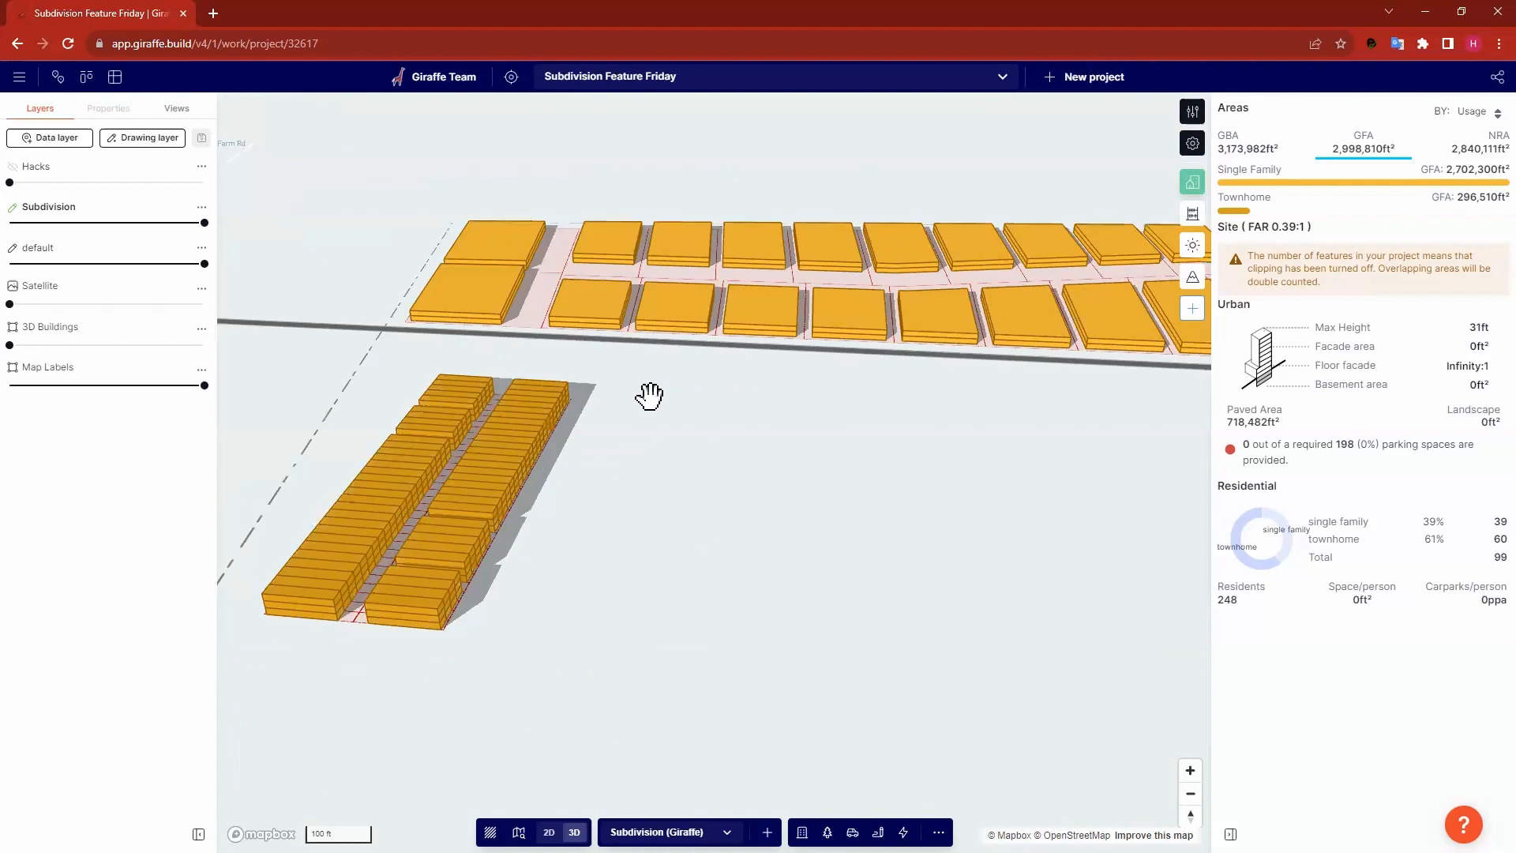
{"action": "left_click", "coordinate": [614, 390]}
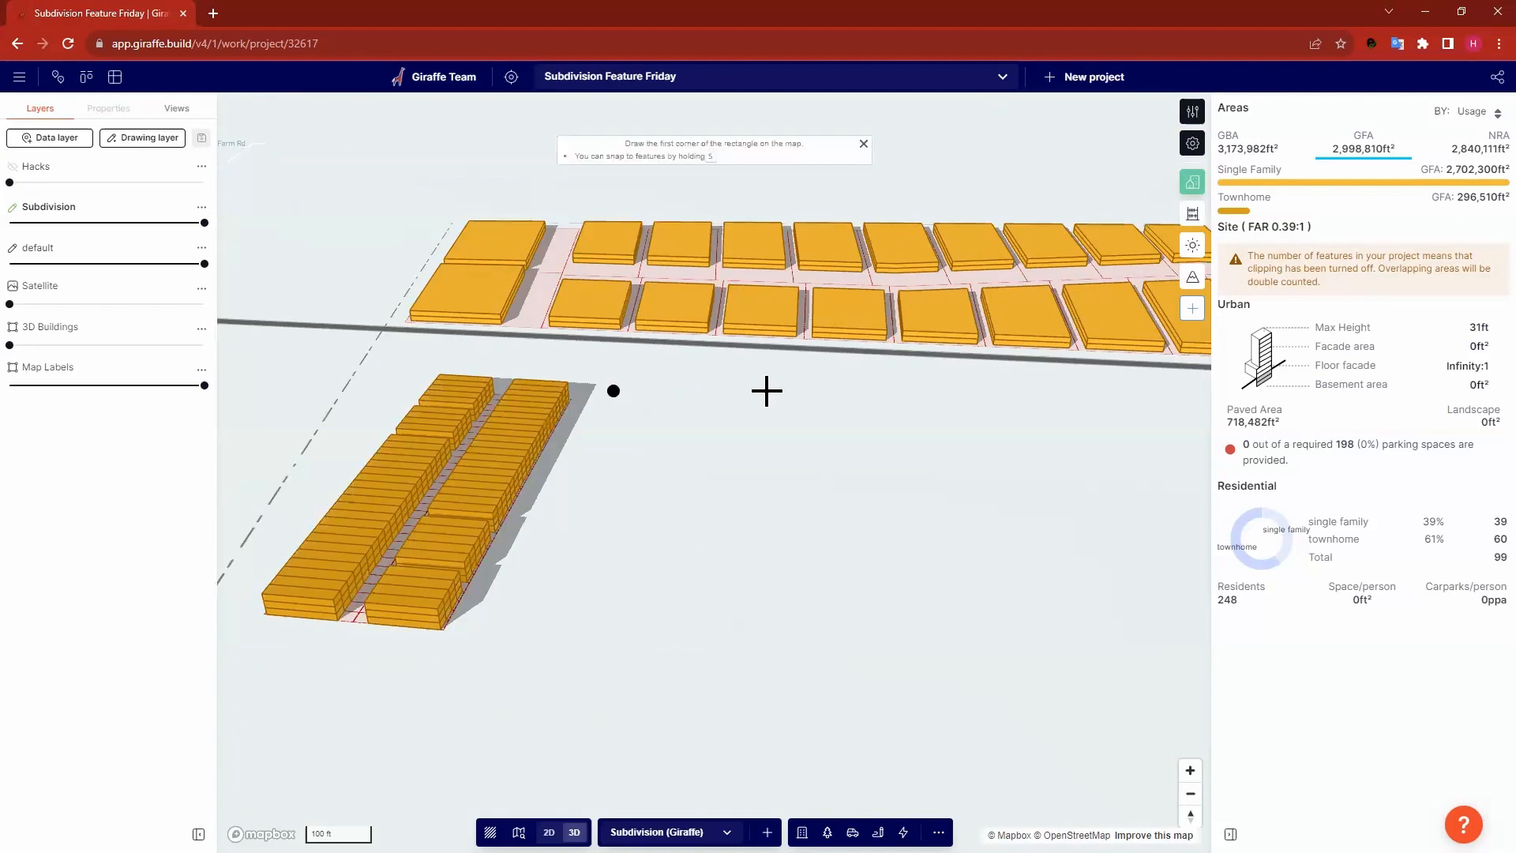
{"action": "type", "text": "1"}
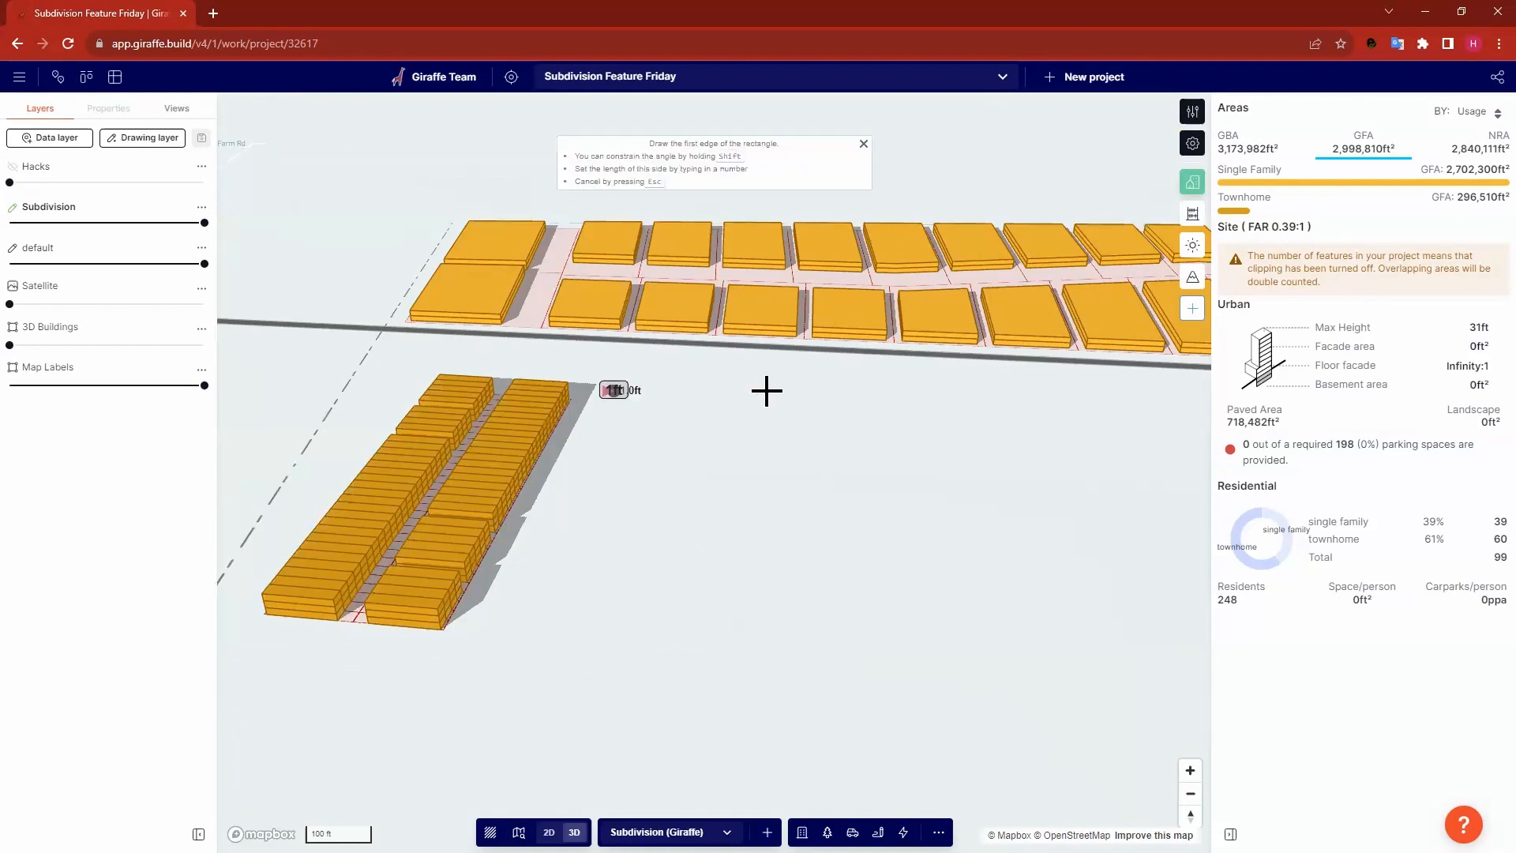
{"action": "type", "text": "50"}
{"action": "key", "text": "Return"}
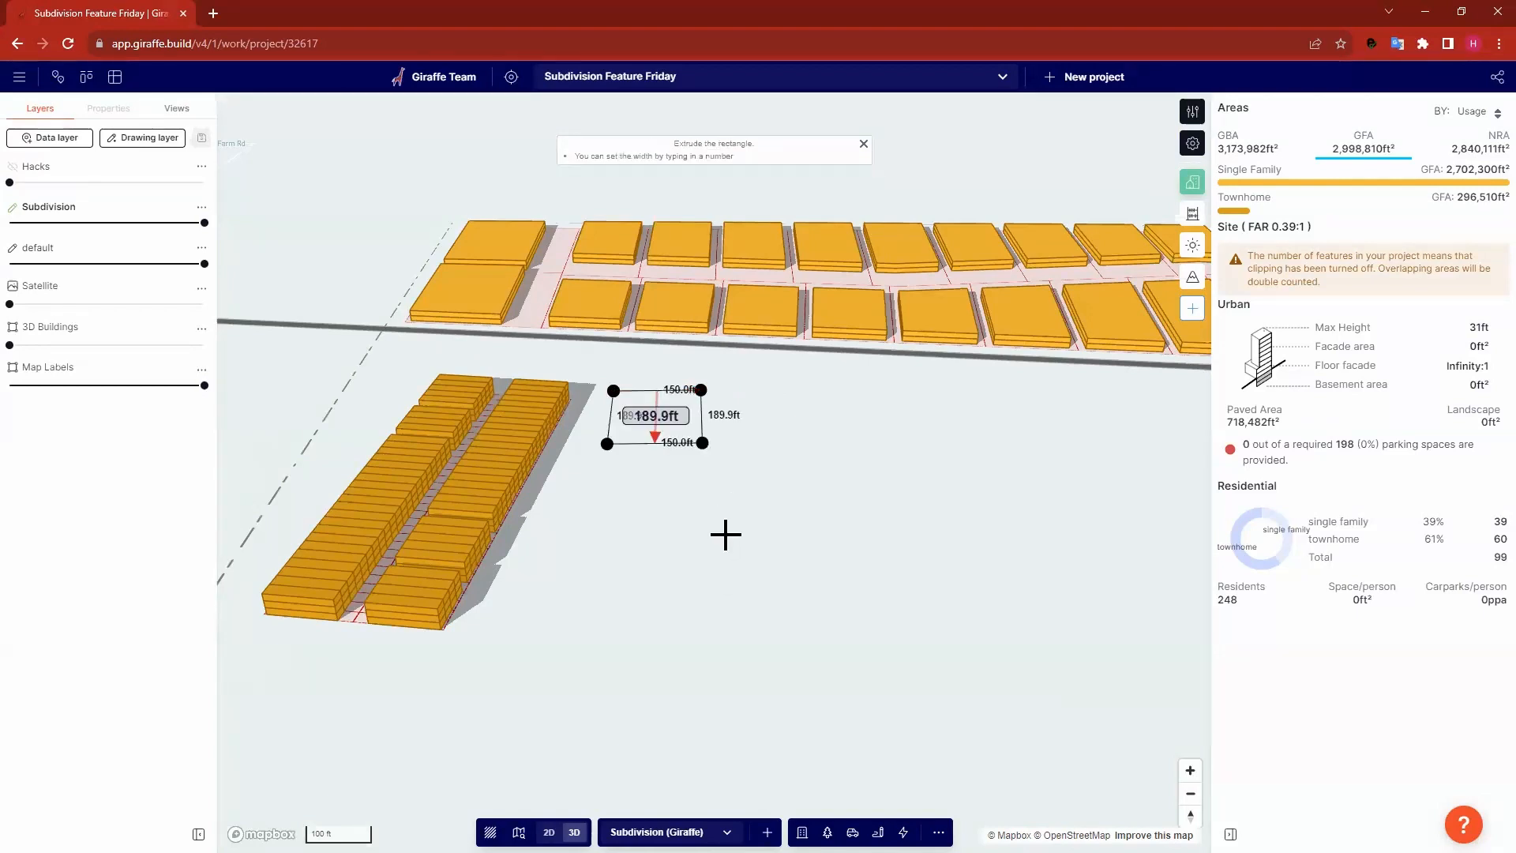
{"action": "type", "text": "300"}
{"action": "key", "text": "Return"}
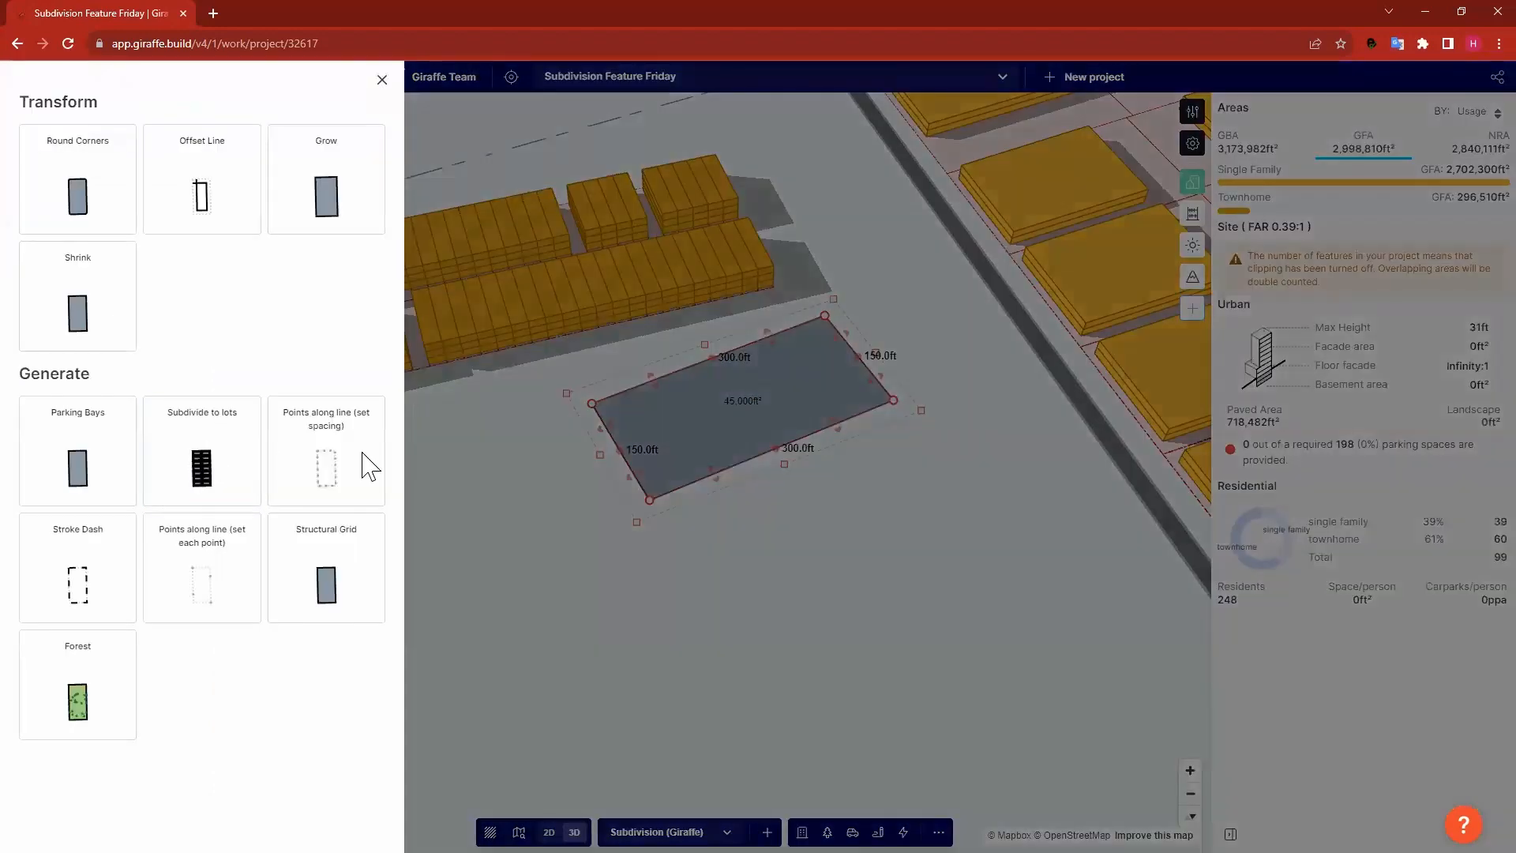
Subdivide the rectangle into lots and set the inner and end frontage targets to 25 ft in the envelope output.
{"action": "left_click", "coordinate": [365, 467]}
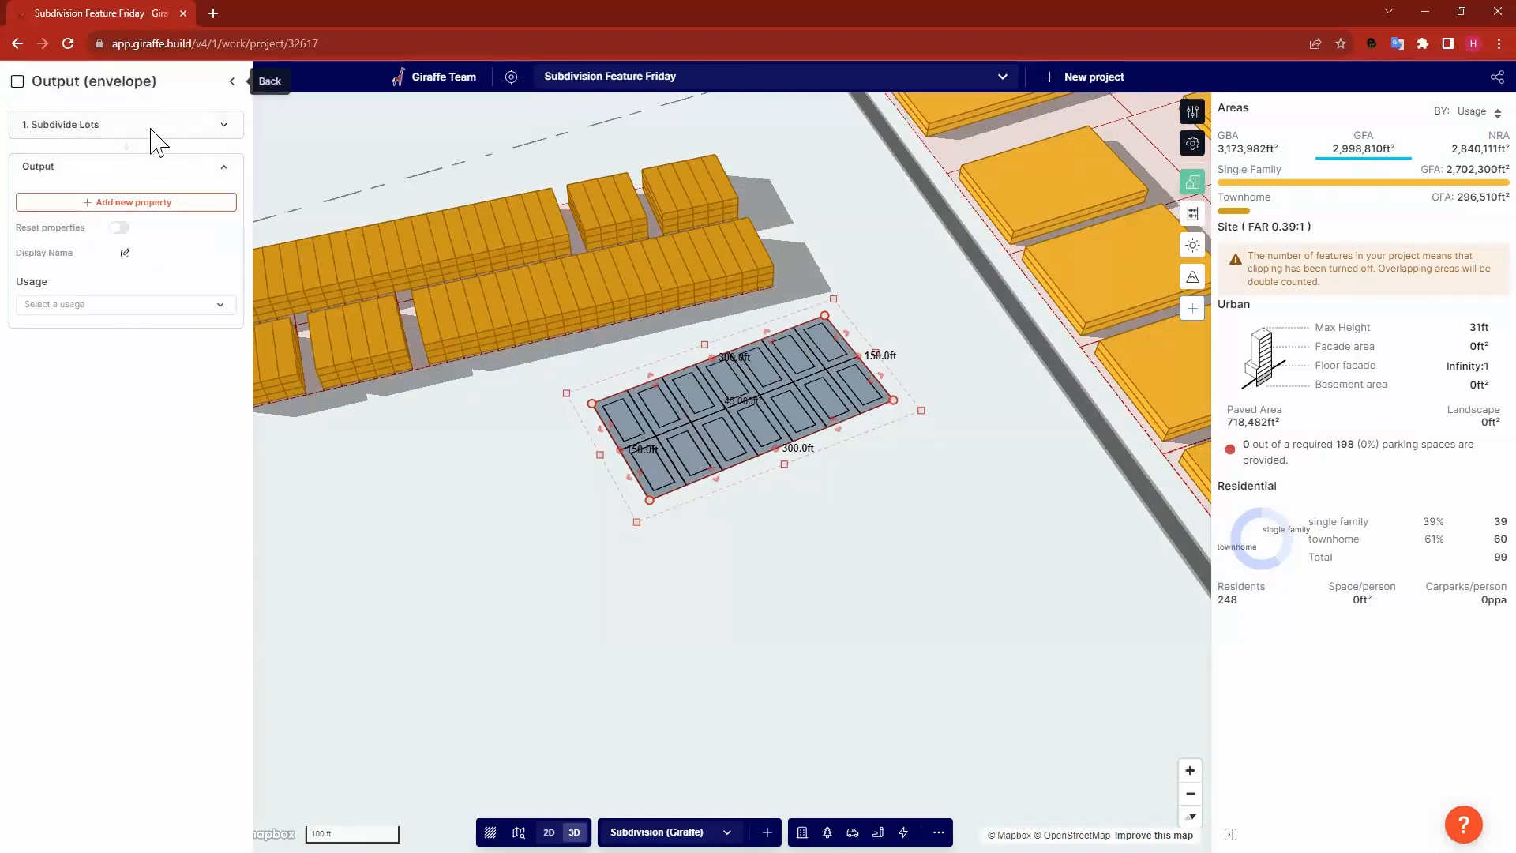
{"action": "left_click", "coordinate": [153, 131]}
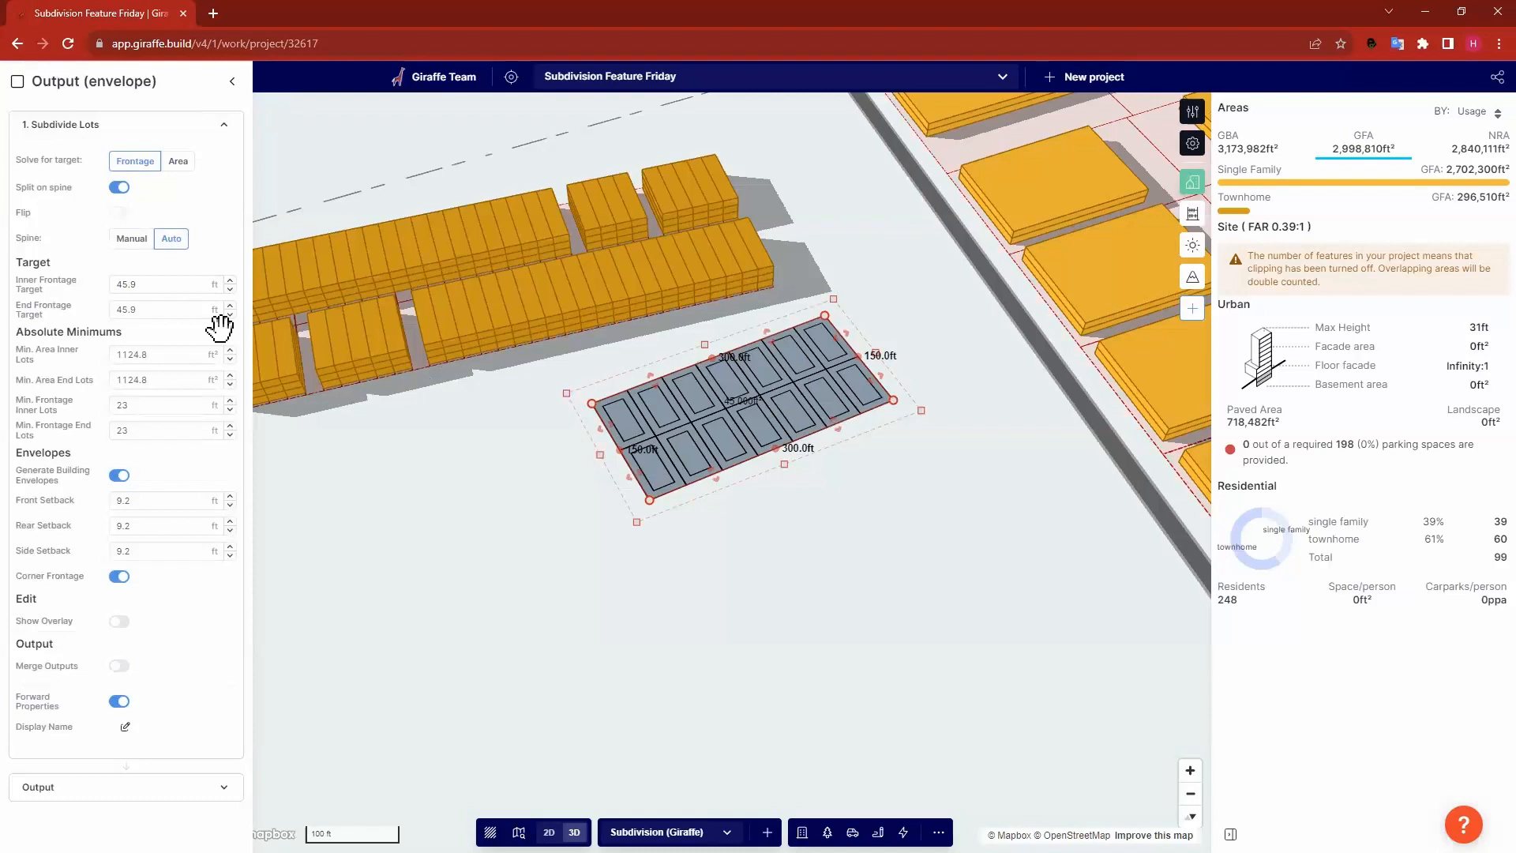
{"action": "left_click", "coordinate": [150, 283]}
{"action": "key", "text": "ctrl+a"}
{"action": "type", "text": "2"}
{"action": "type", "text": "5"}
{"action": "left_click_drag", "start_coordinate": [179, 310], "coordinate": [49, 307]}
{"action": "type", "text": "25"}
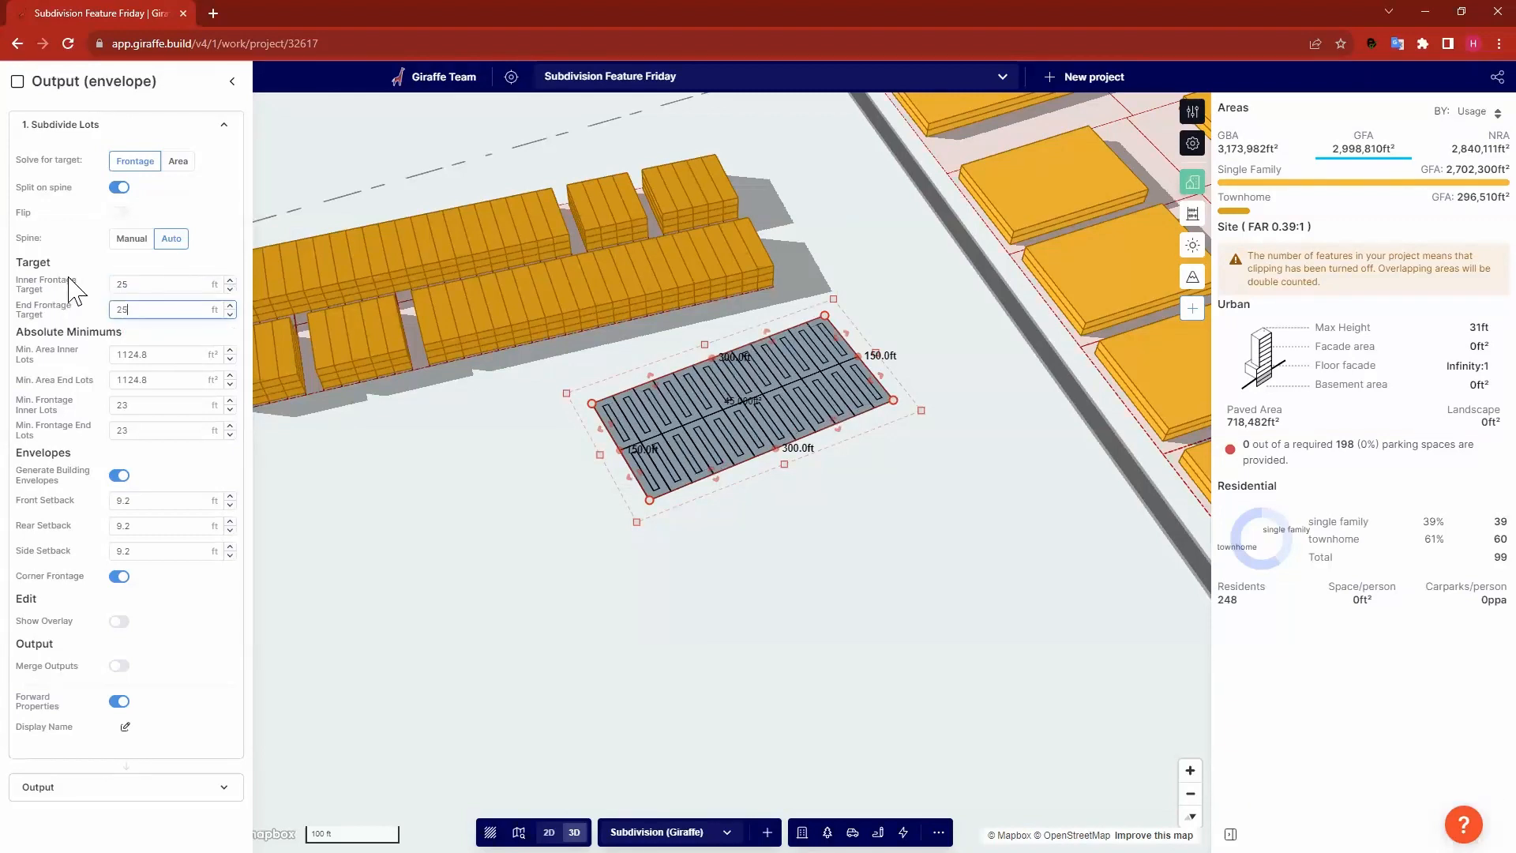
{"action": "left_click", "coordinate": [93, 317]}
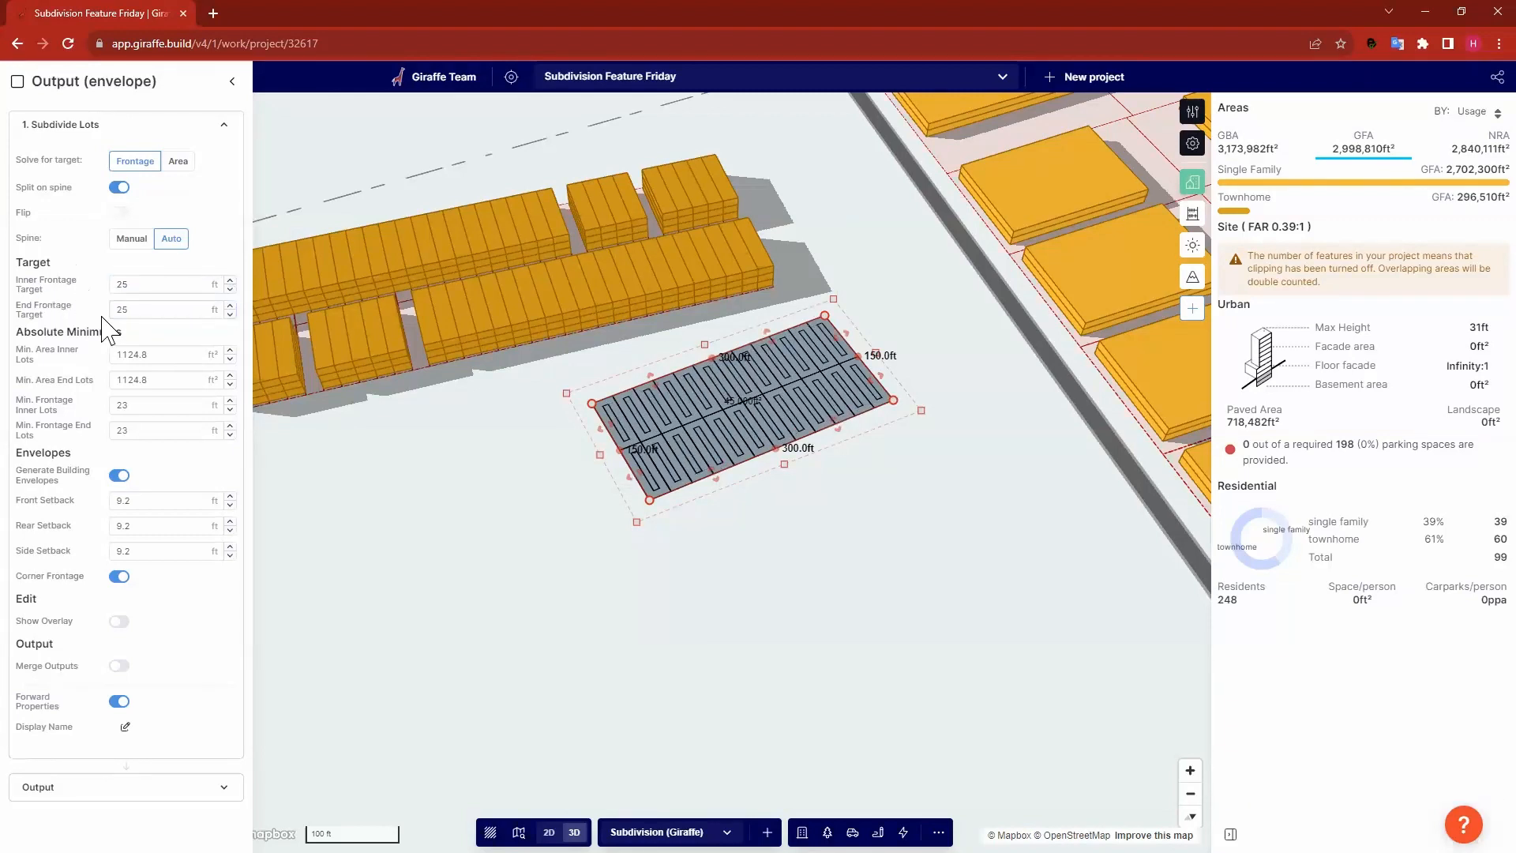
Set the building envelopes' side setback to 0 ft and turn off corner frontage.
{"action": "left_click", "coordinate": [163, 354]}
{"action": "left_click", "coordinate": [145, 514]}
{"action": "double_click", "coordinate": [148, 551]}
{"action": "type", "text": "0"}
{"action": "left_click", "coordinate": [433, 663]}
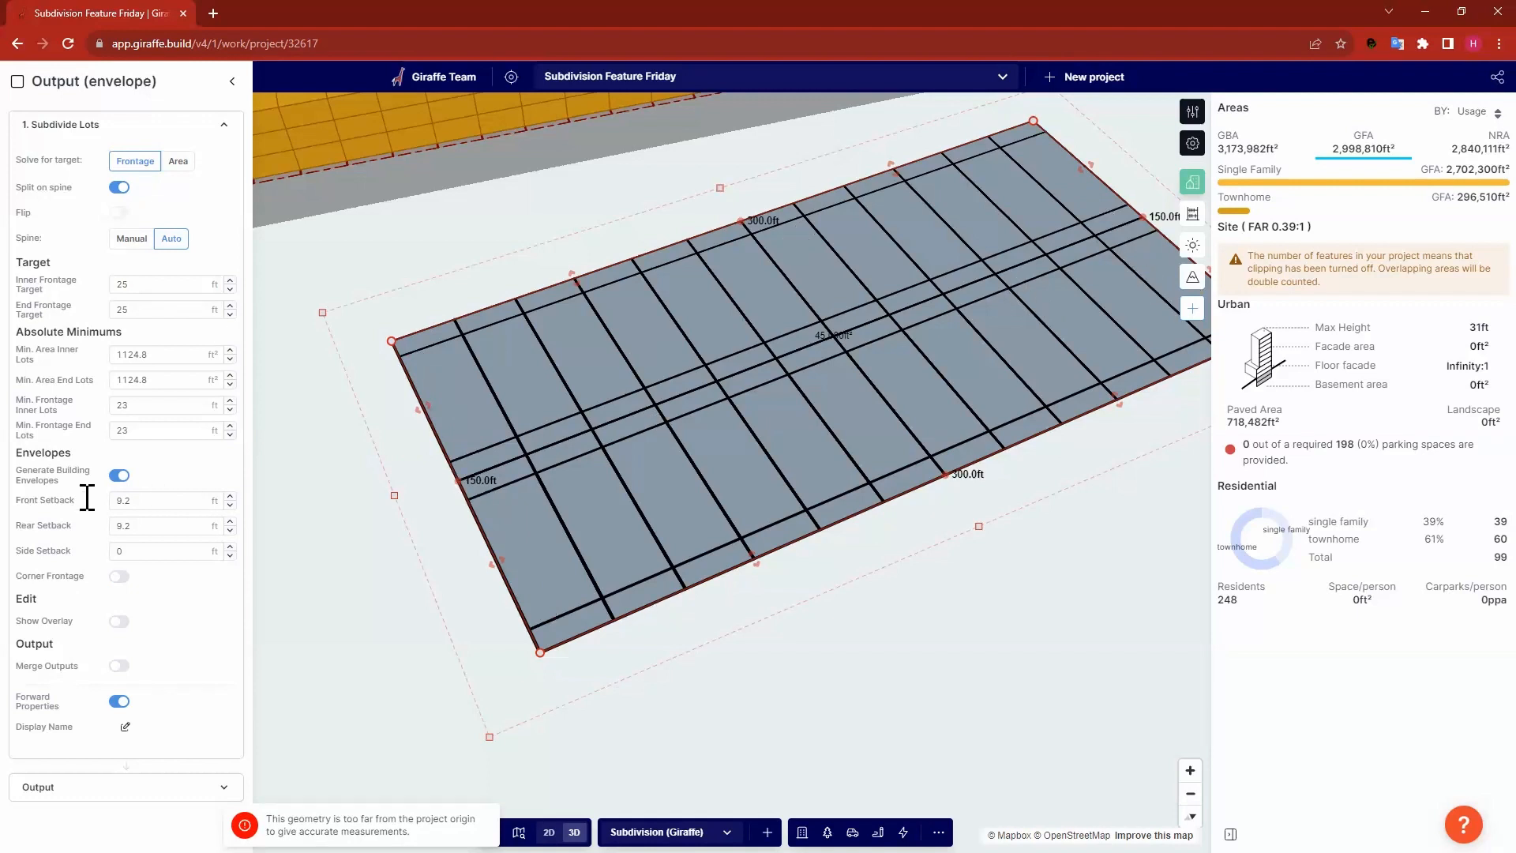
Set the building envelopes' front setback to 2 ft and rear setback to 10 ft.
{"action": "key", "text": "Tab"}
{"action": "type", "text": "5"}
{"action": "key", "text": "BackSpace"}
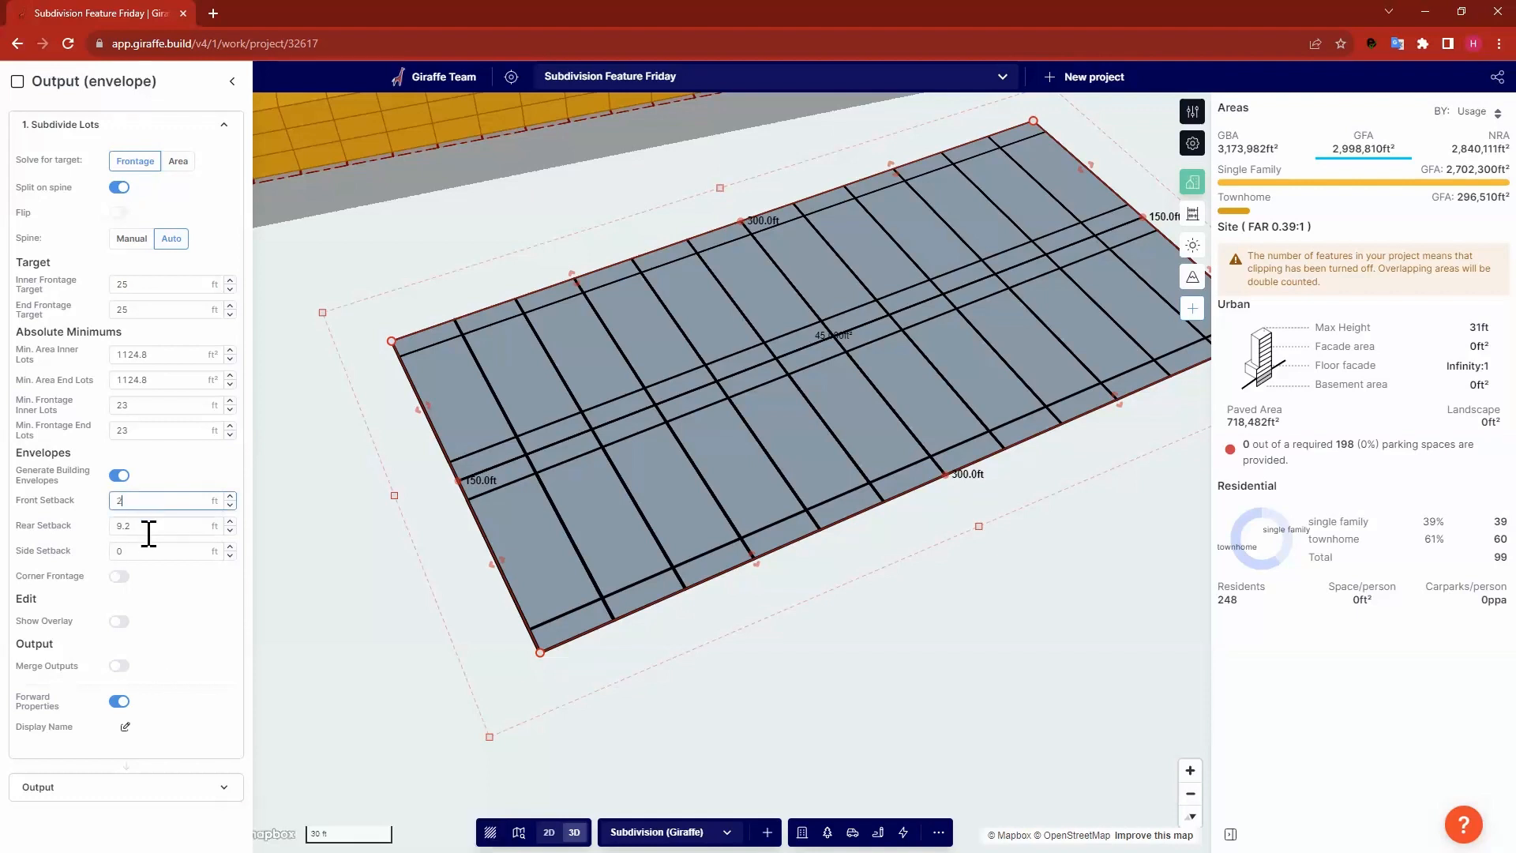
{"action": "type", "text": "2"}
{"action": "left_click", "coordinate": [134, 528]}
{"action": "key", "text": "ctrl+a"}
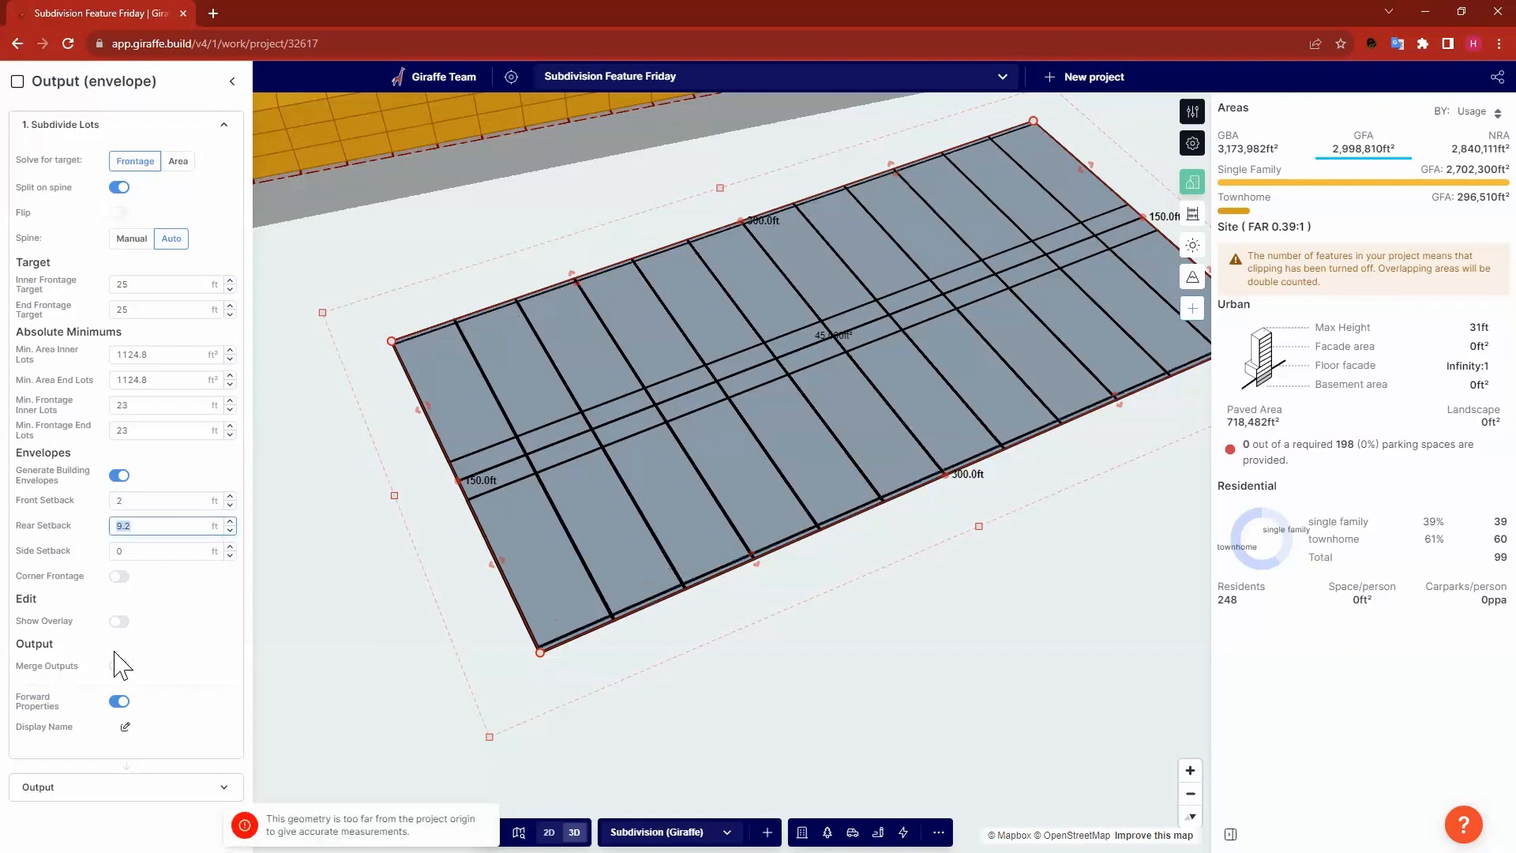
{"action": "type", "text": "10"}
{"action": "left_click", "coordinate": [189, 637]}
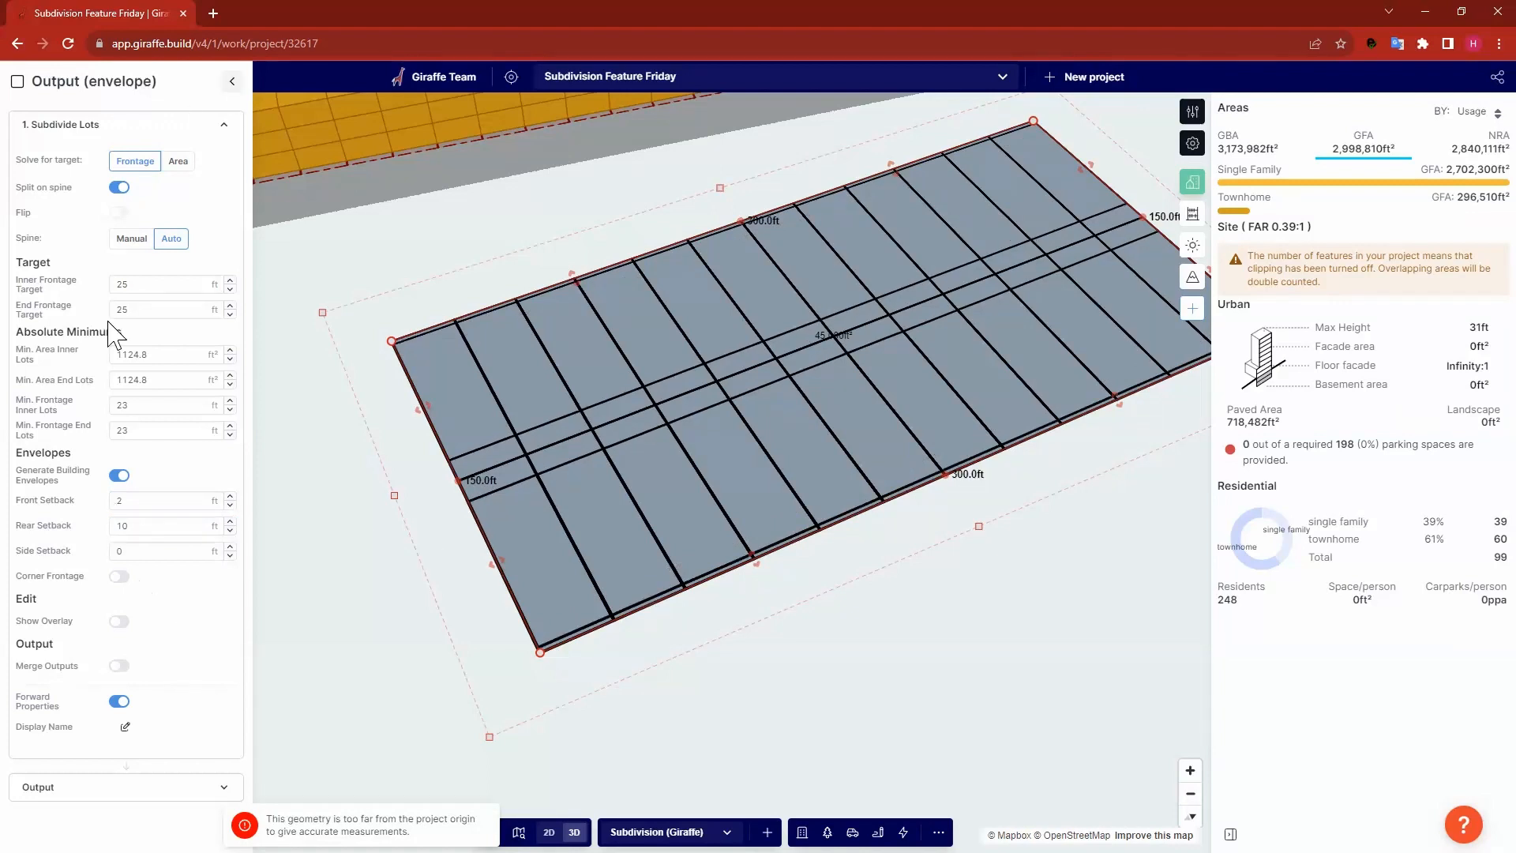
Assign the Townhome usage to the subdivision's envelope output.
{"action": "left_click", "coordinate": [119, 271]}
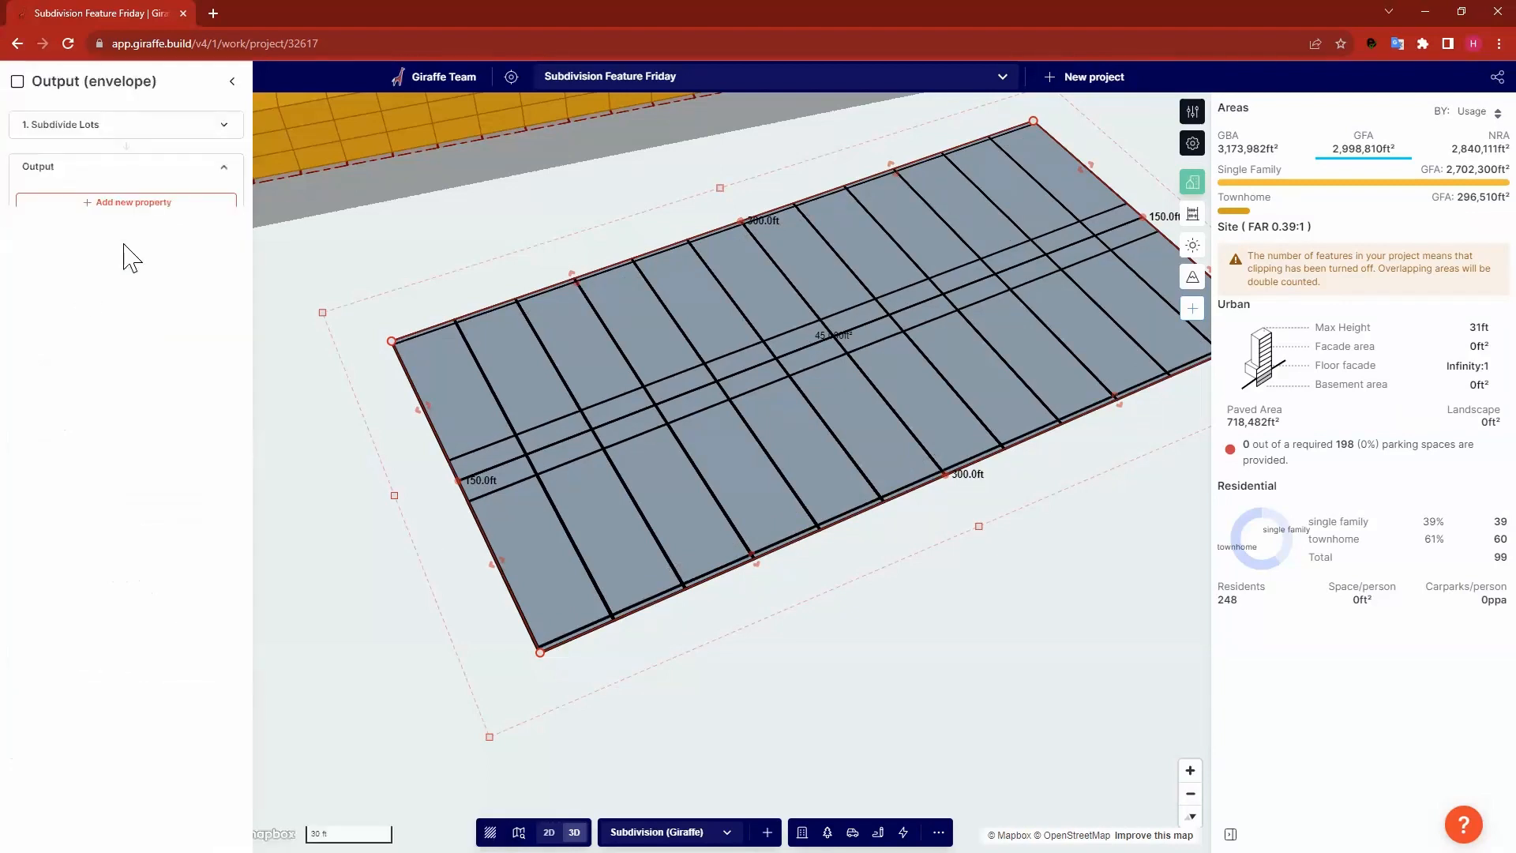
{"action": "left_click", "coordinate": [144, 305]}
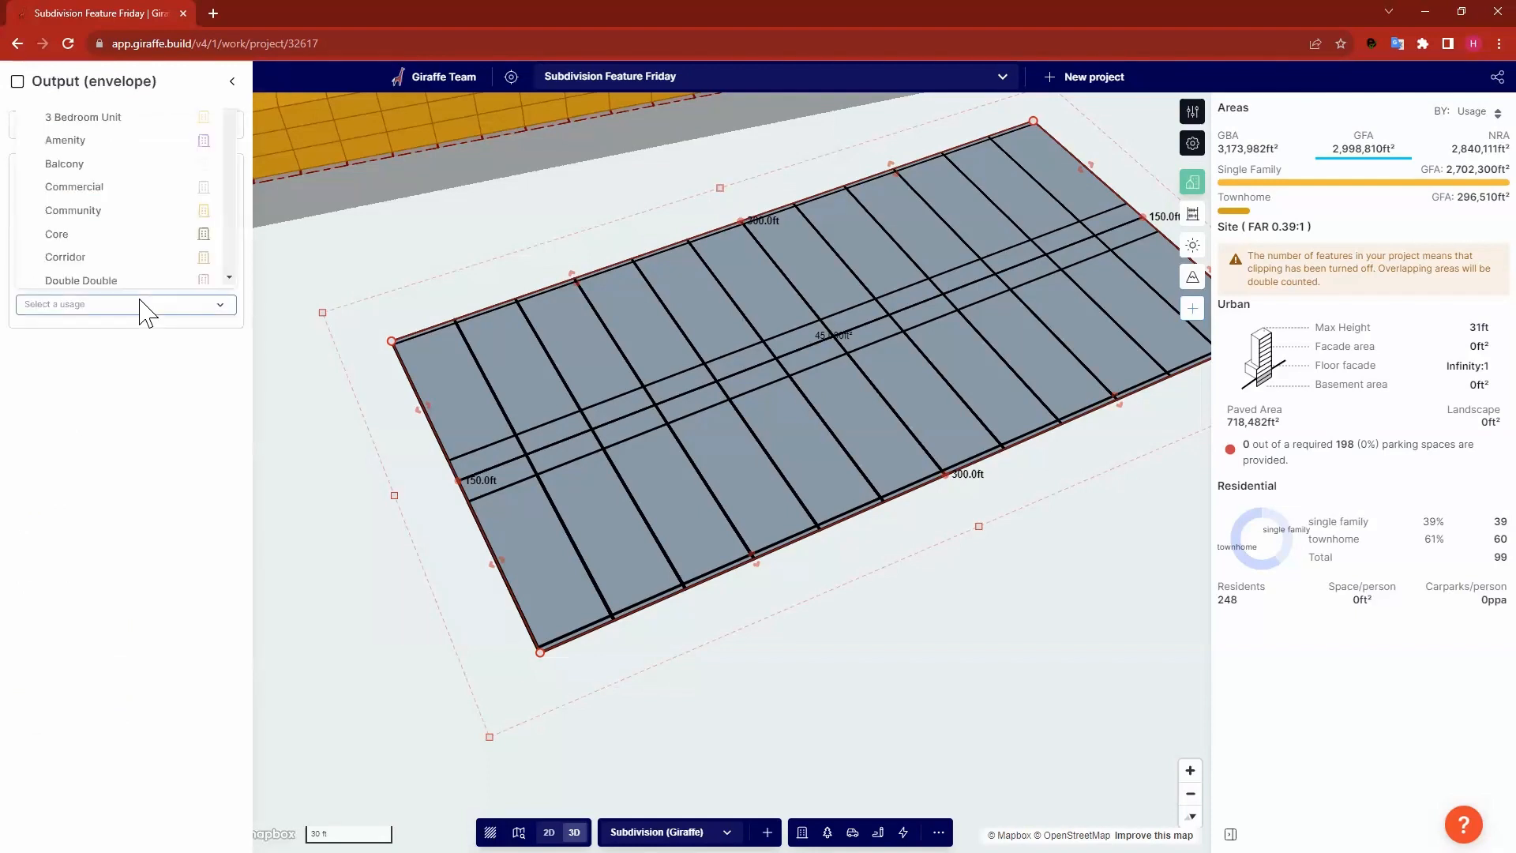
{"action": "type", "text": "town"}
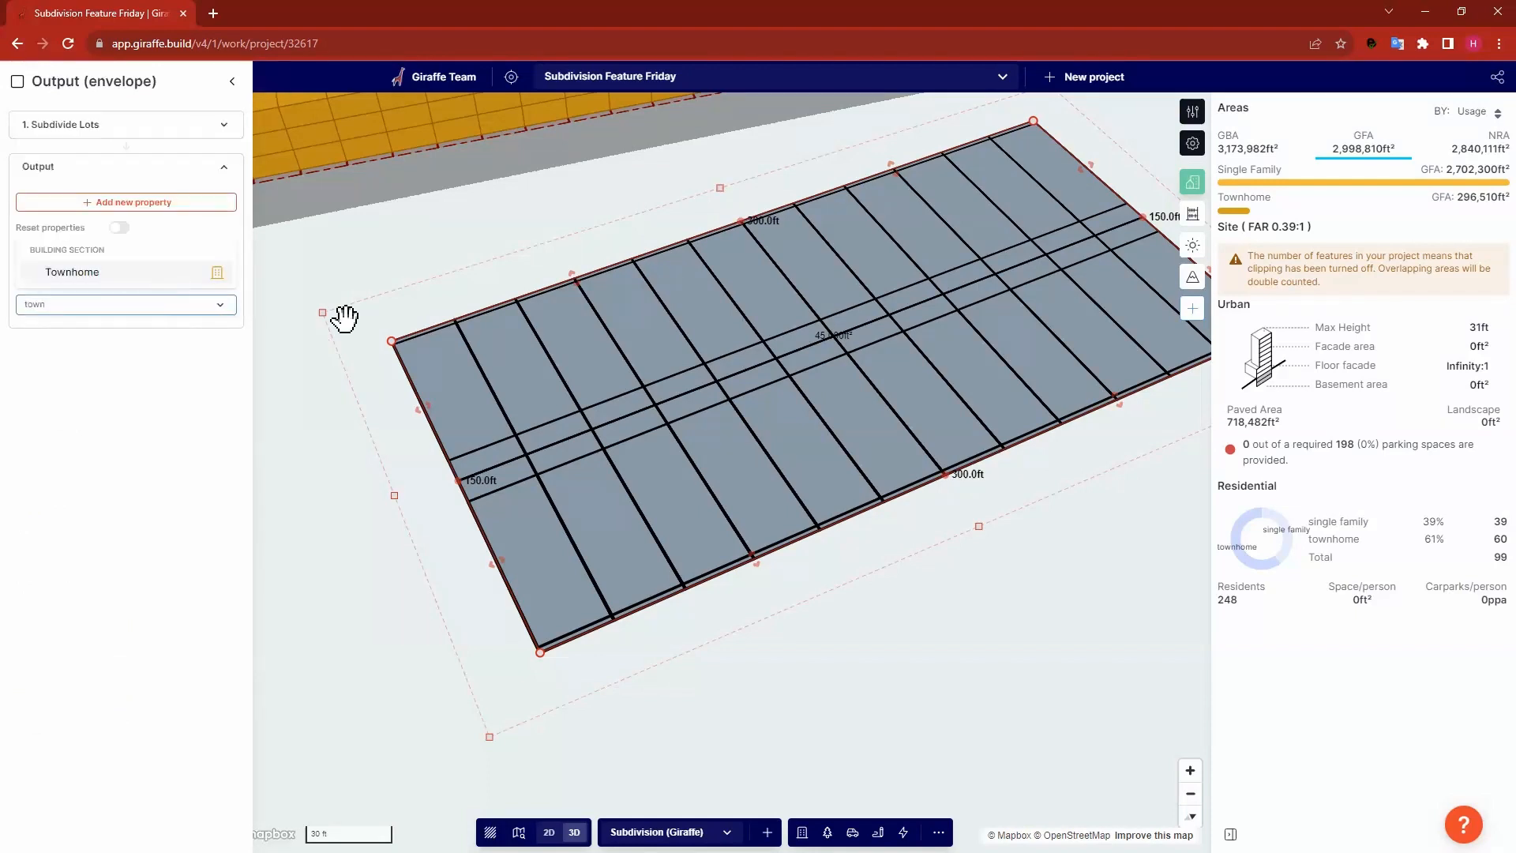
{"action": "key", "text": "Return"}
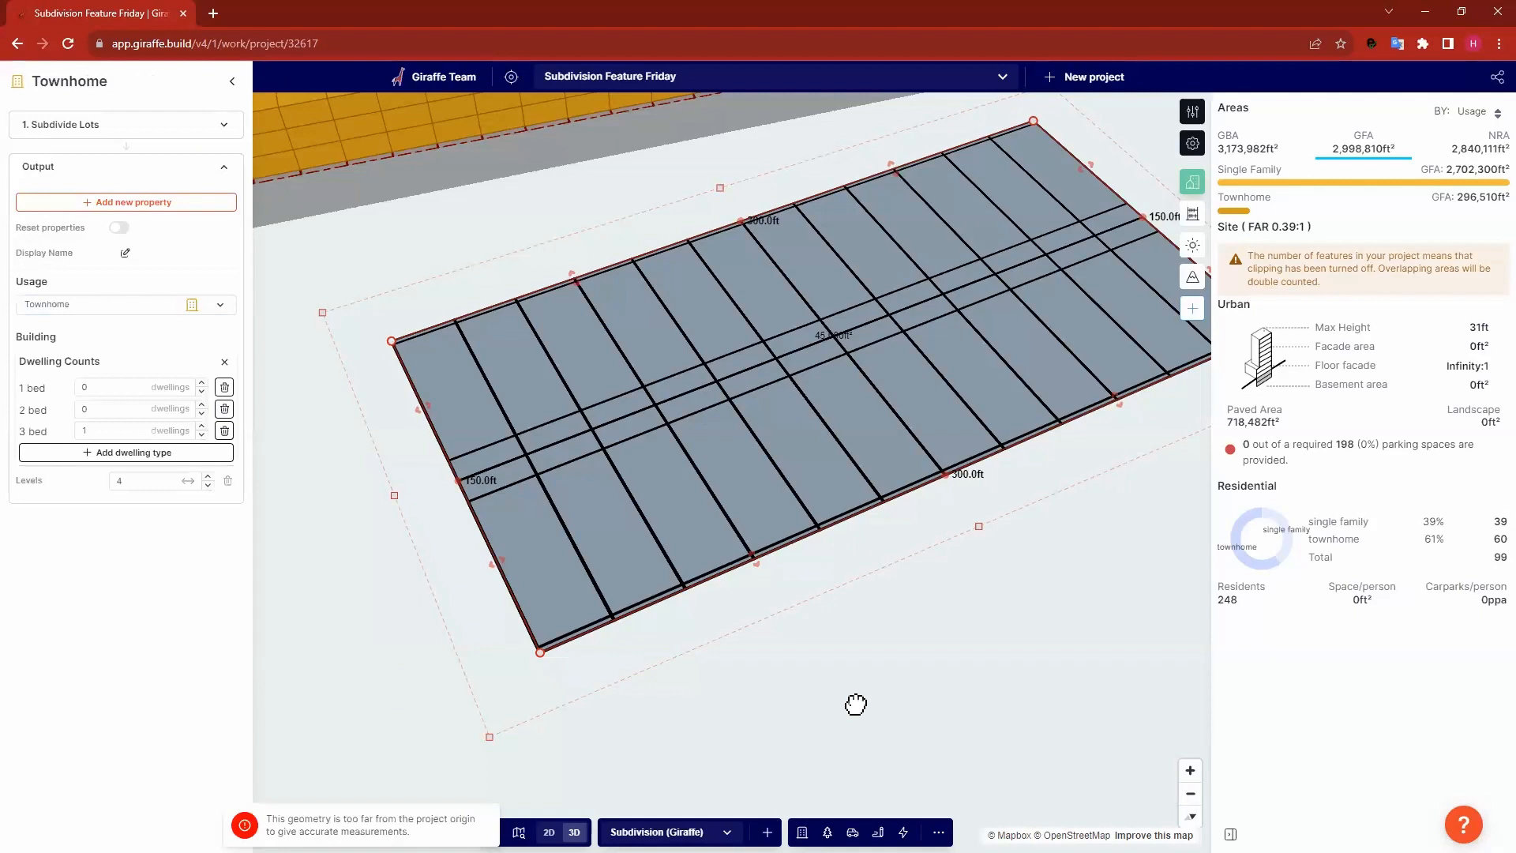
Place a Subdivision - Industrial flow as a rectangle about 725 ft by 304 ft beside the townhome blocks.
{"action": "left_click", "coordinate": [856, 704]}
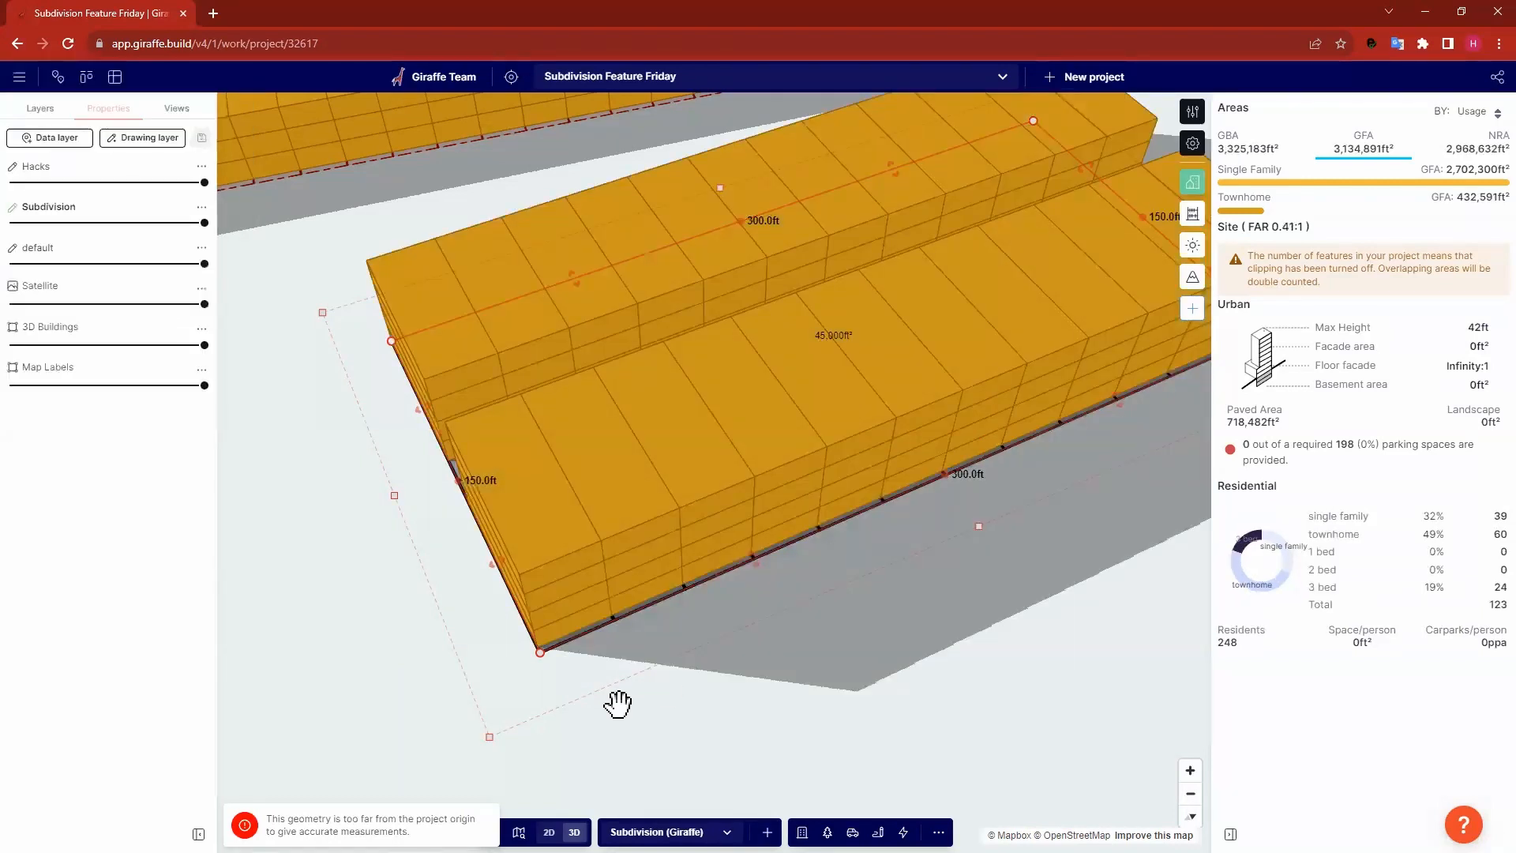
{"action": "scroll", "coordinate": [618, 703], "scroll_direction": "down", "scroll_amount": 3}
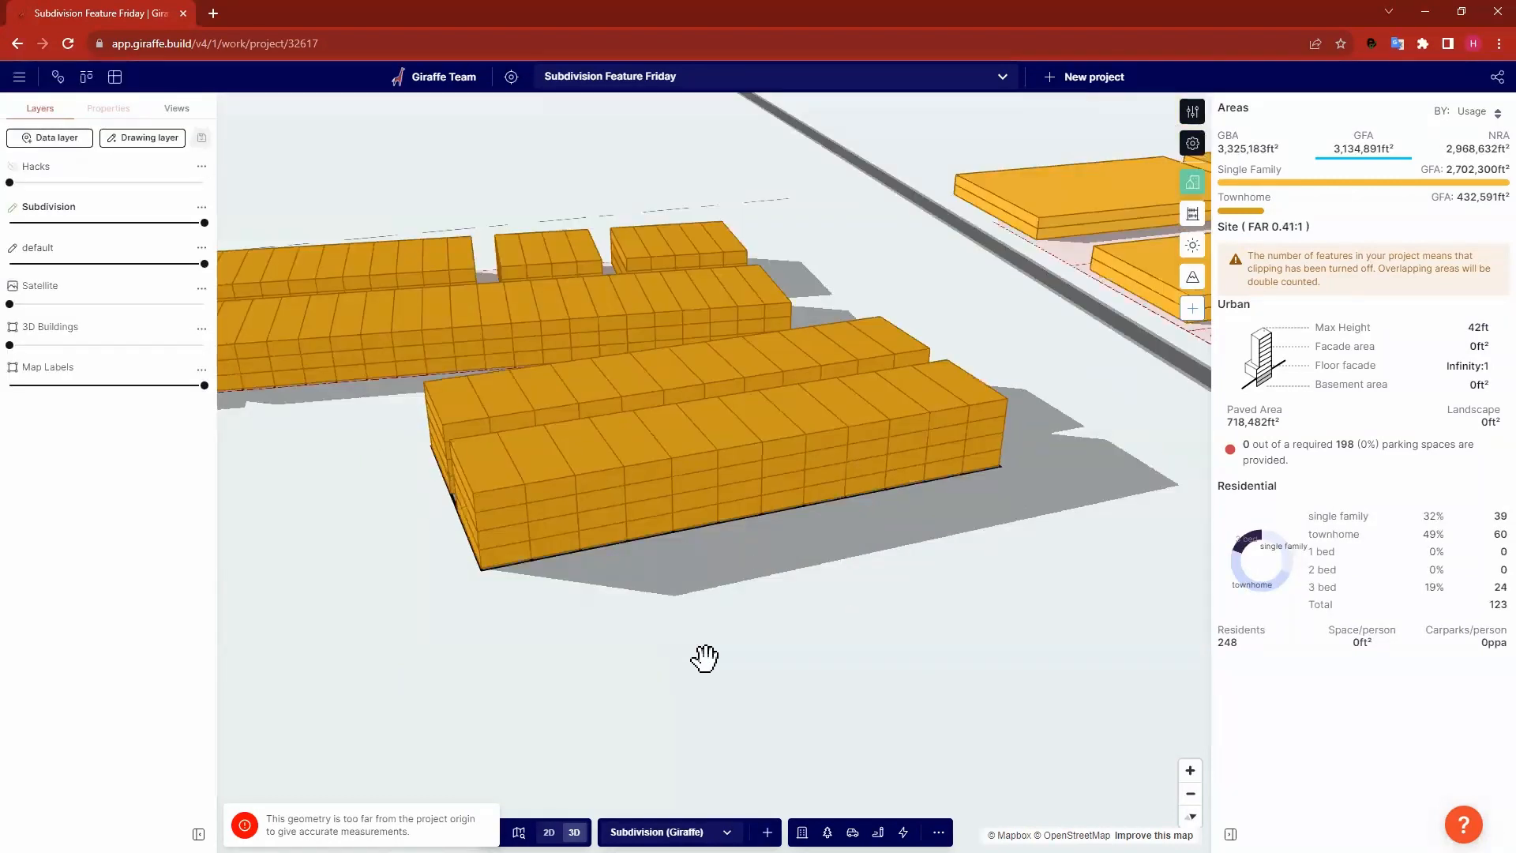
{"action": "scroll", "coordinate": [728, 666], "scroll_direction": "down", "scroll_amount": 5}
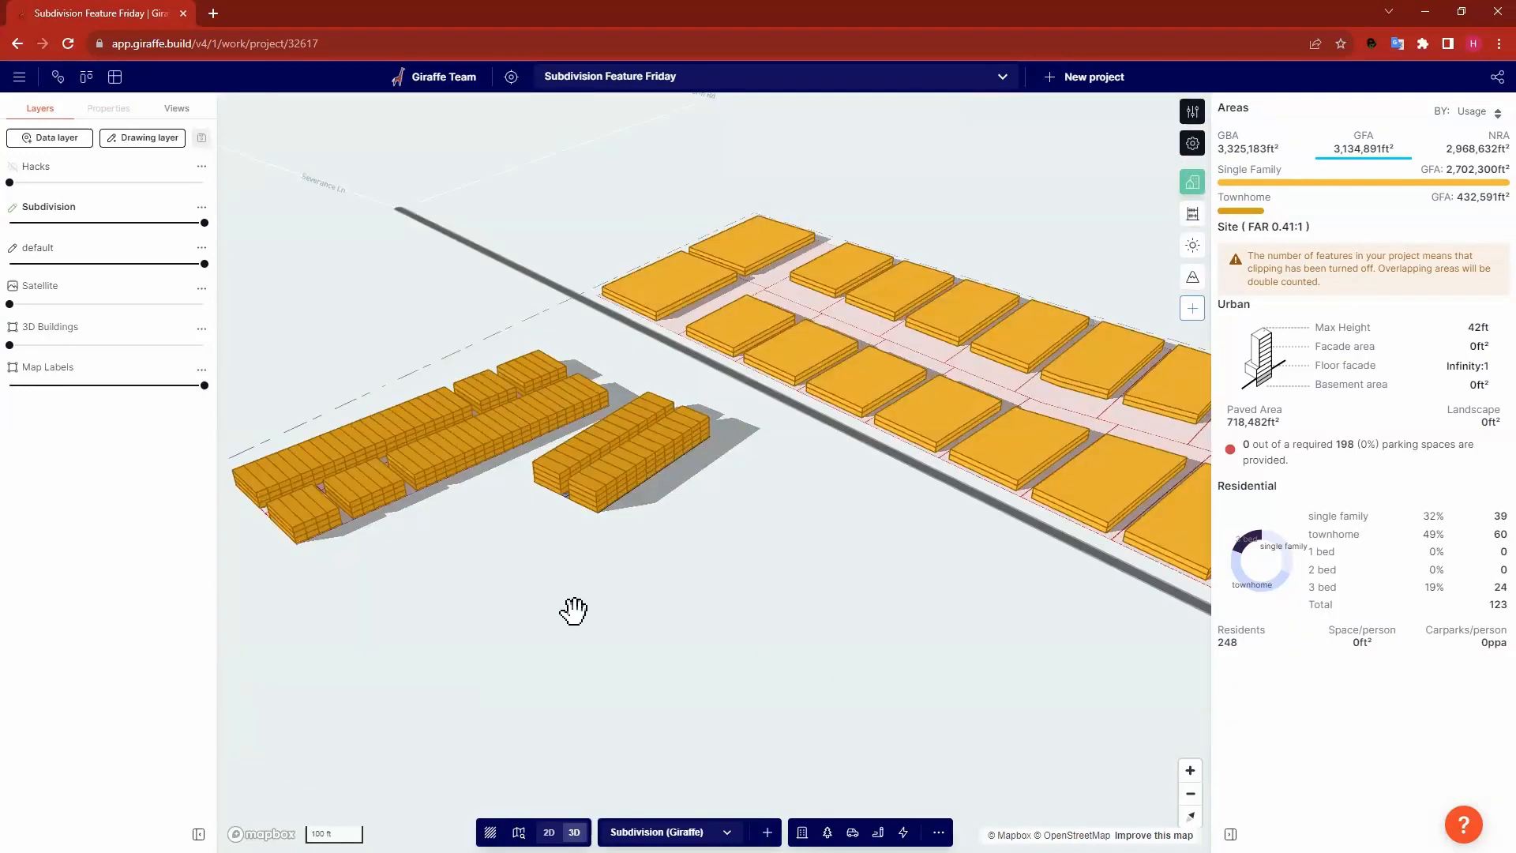
{"action": "mouse_move", "coordinate": [575, 609]}
{"action": "left_mouse_down"}
{"action": "mouse_move", "coordinate": [626, 538]}
{"action": "mouse_move", "coordinate": [558, 558]}
{"action": "mouse_move", "coordinate": [568, 602]}
{"action": "left_mouse_up"}
{"action": "right_click_drag", "start_coordinate": [568, 602], "coordinate": [599, 609]}
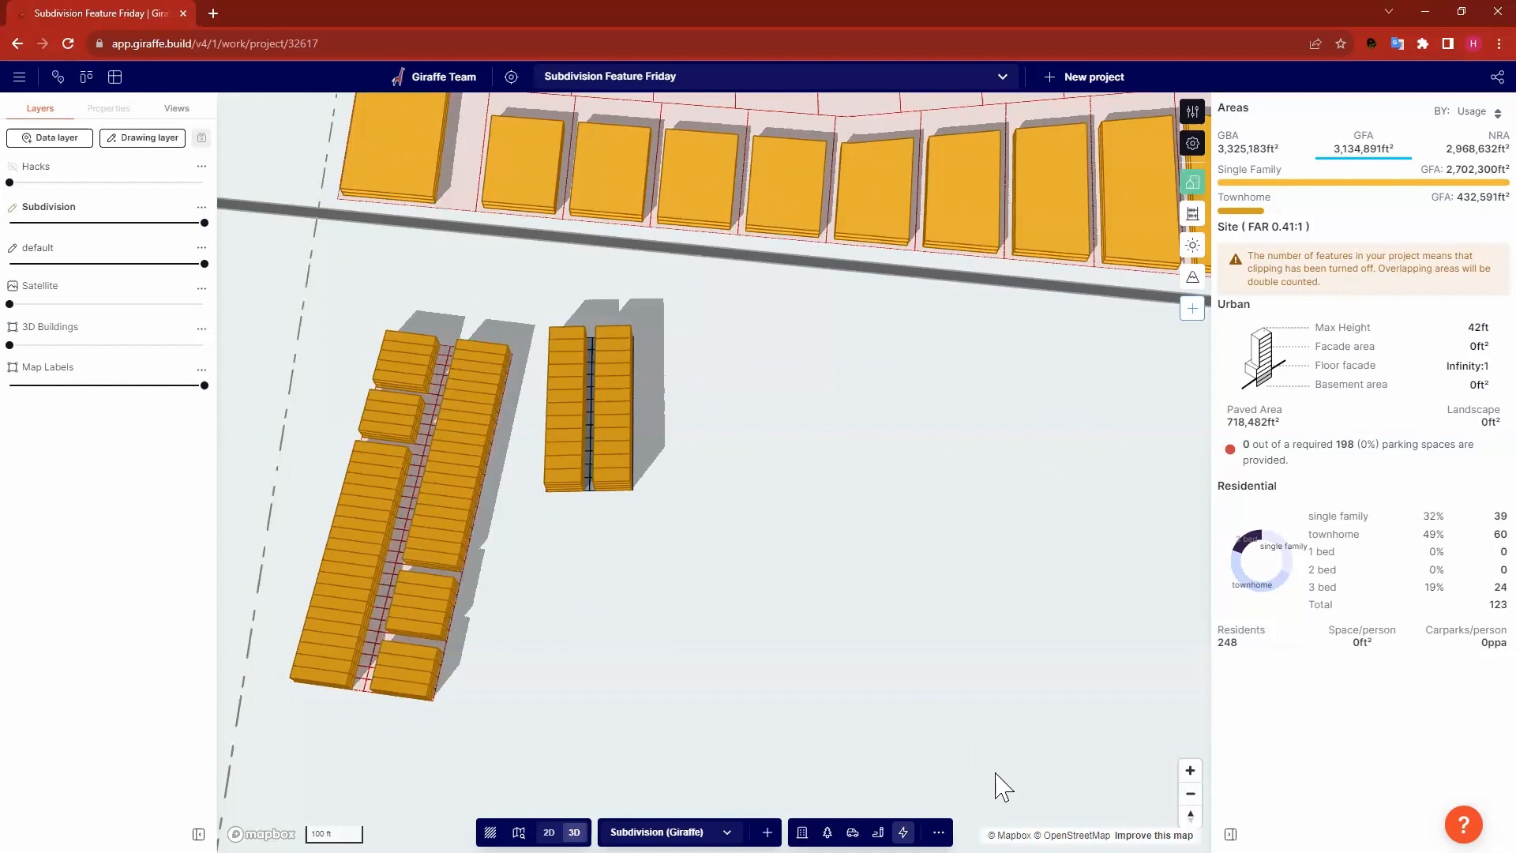
{"action": "scroll", "coordinate": [928, 693], "scroll_direction": "down", "scroll_amount": 5}
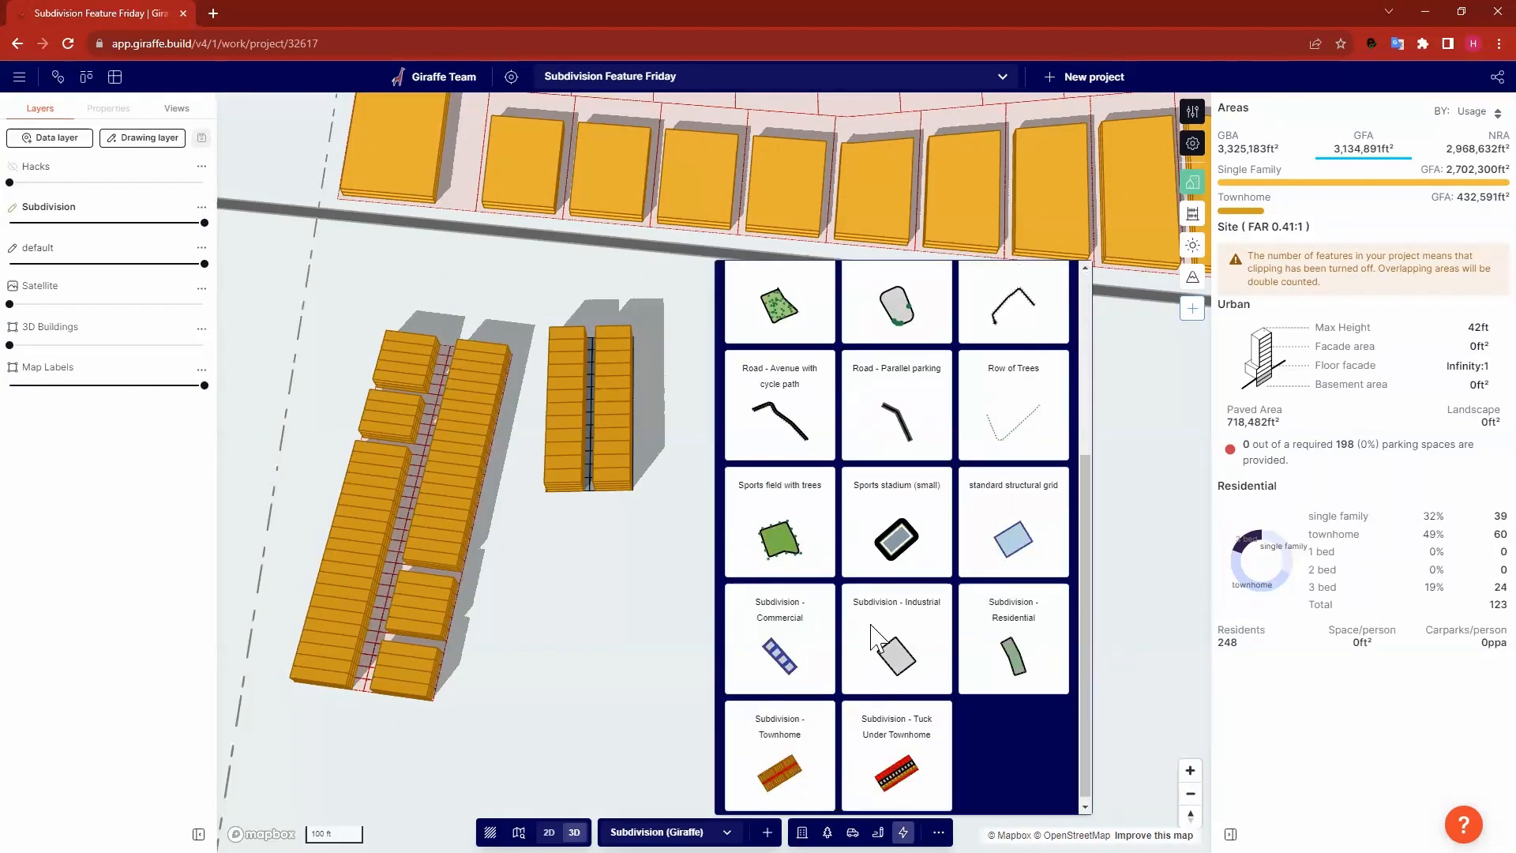
{"action": "left_click", "coordinate": [772, 340]}
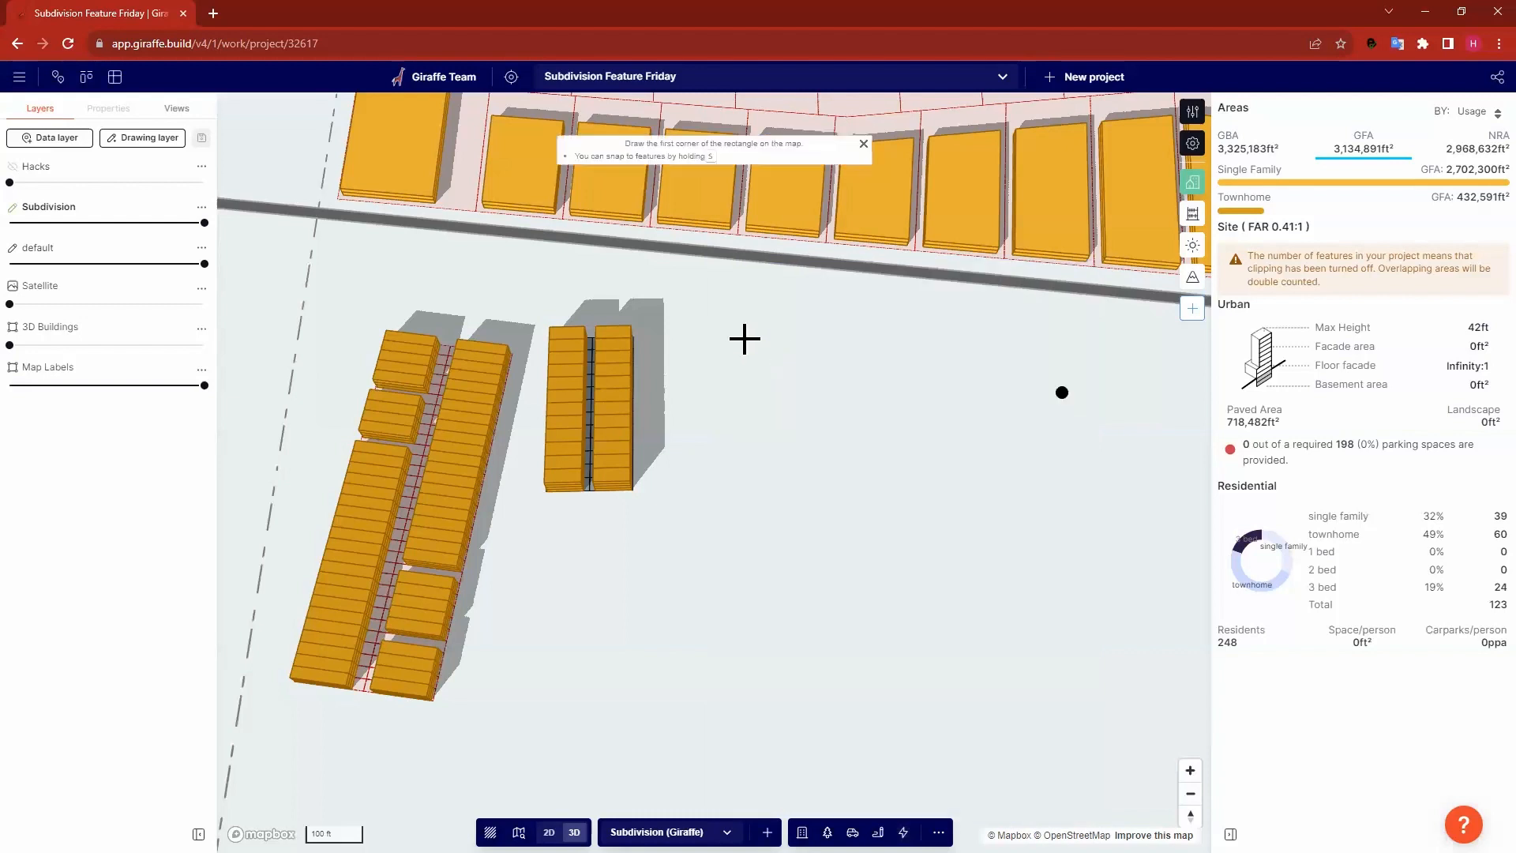
{"action": "left_click", "coordinate": [1154, 443]}
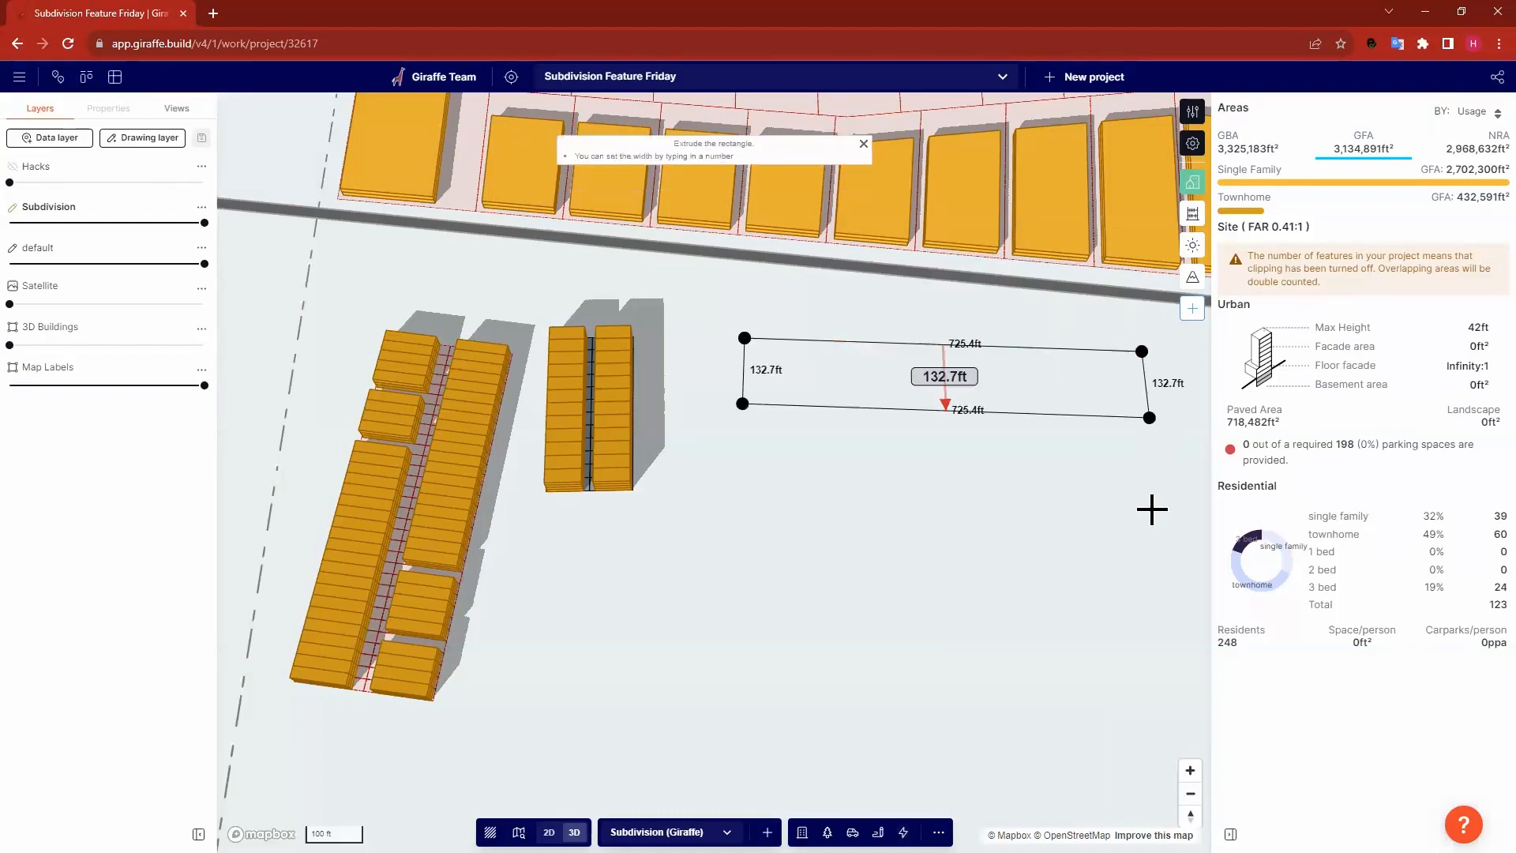
{"action": "left_click", "coordinate": [1157, 504]}
{"action": "left_click", "coordinate": [771, 353]}
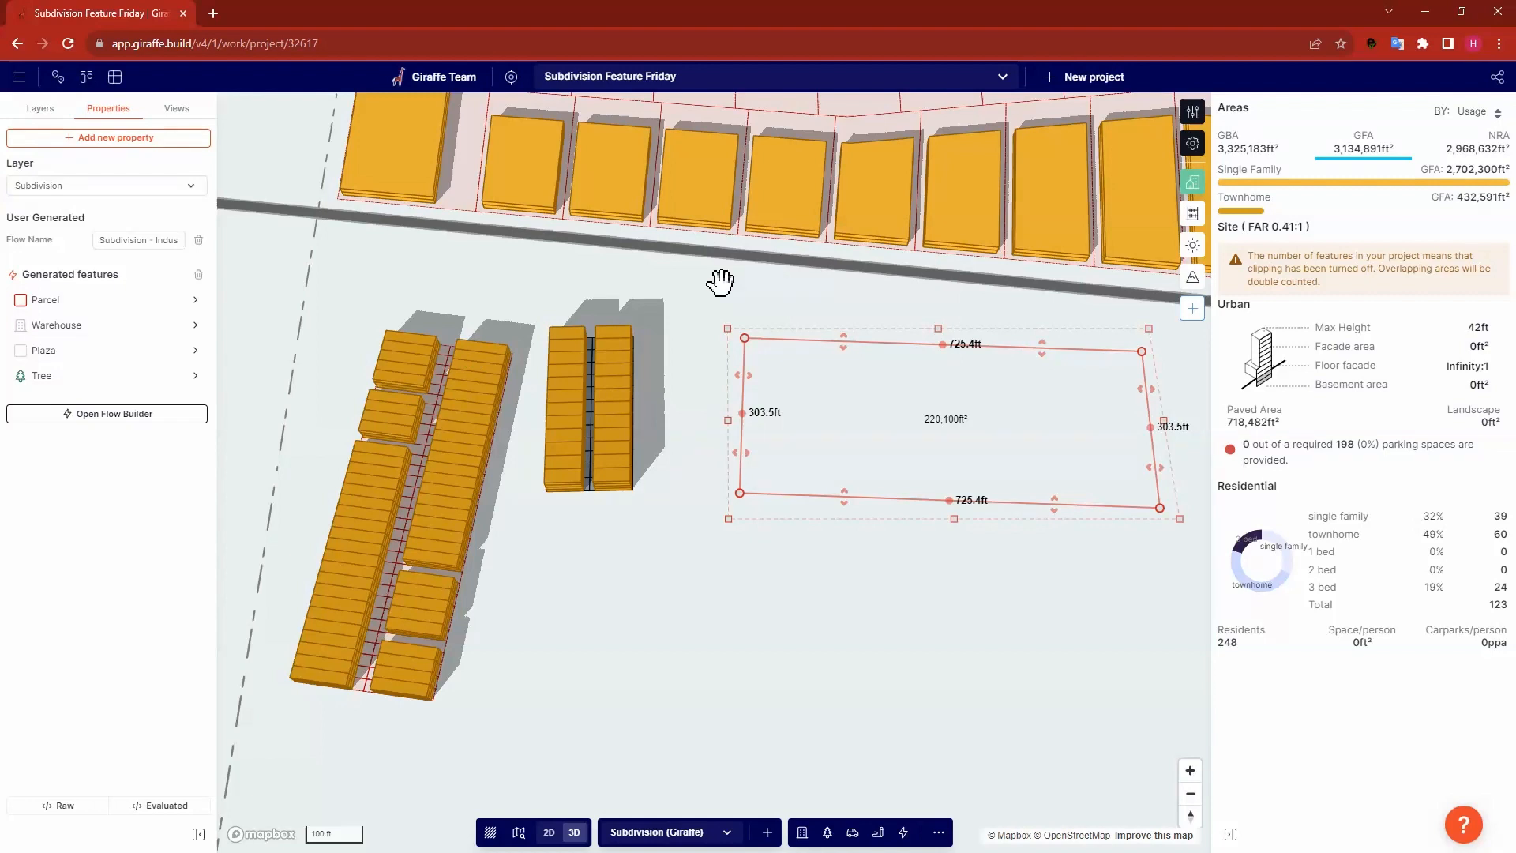
Inspect the industrial subdivision beside the townhome blocks, and delete it from the site.
{"action": "left_click_drag", "start_coordinate": [874, 294], "coordinate": [740, 399]}
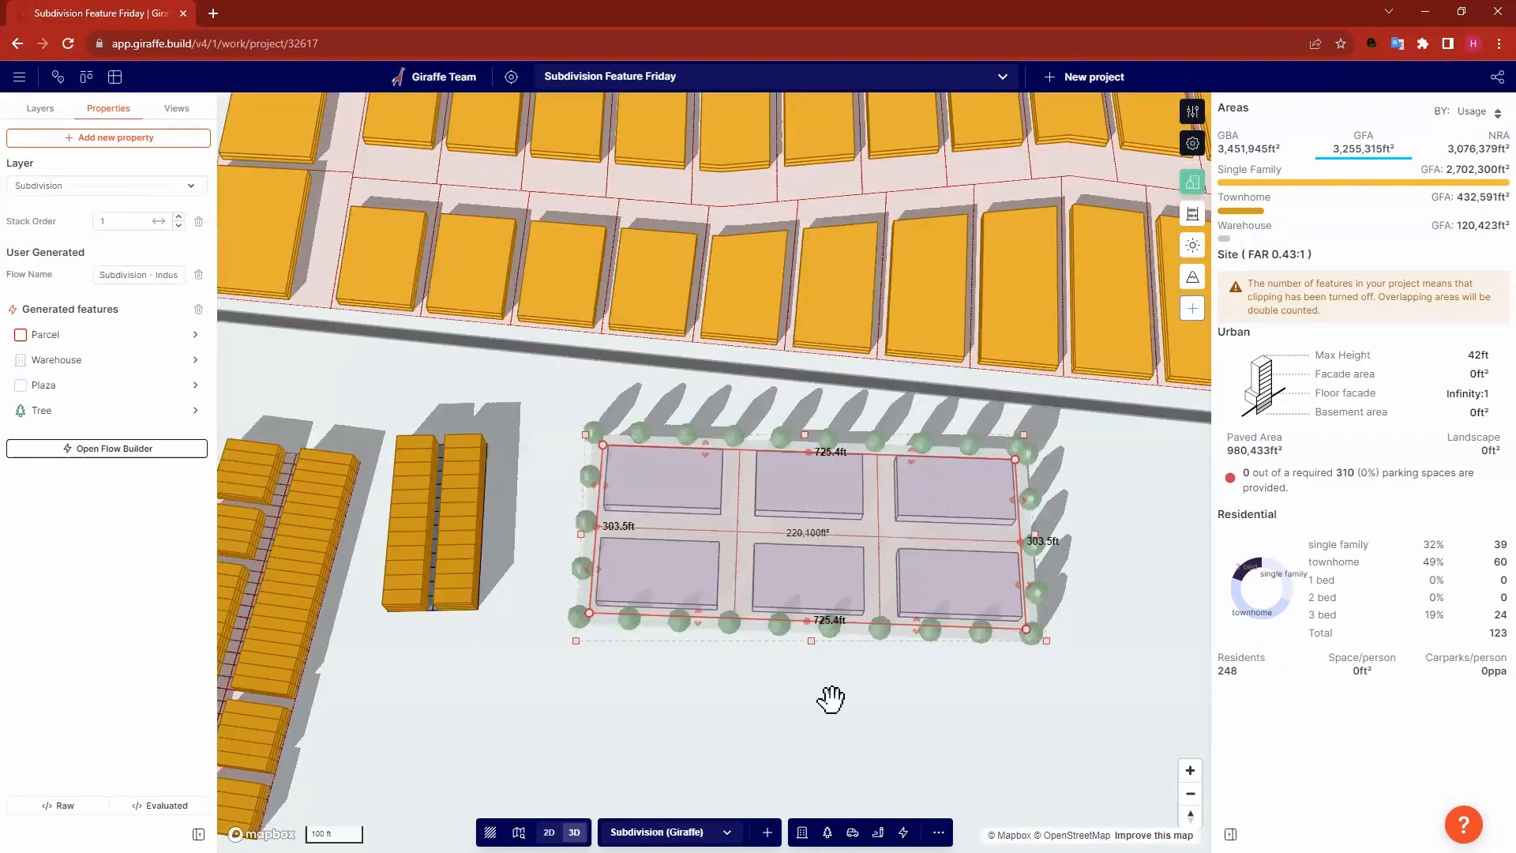
{"action": "left_click", "coordinate": [582, 433]}
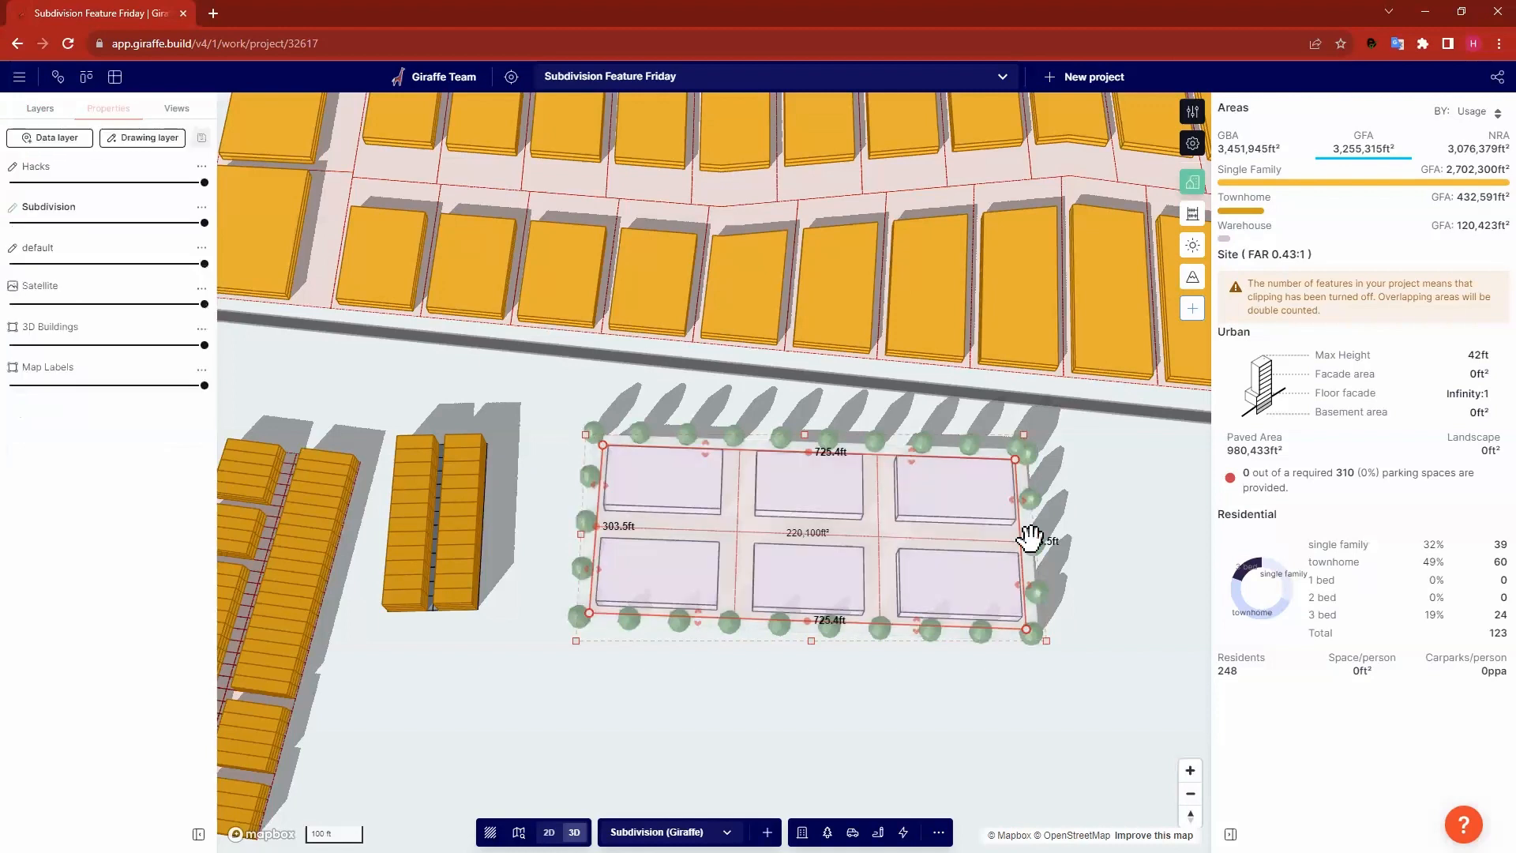
{"action": "scroll", "coordinate": [568, 568], "scroll_direction": "down", "scroll_amount": 5}
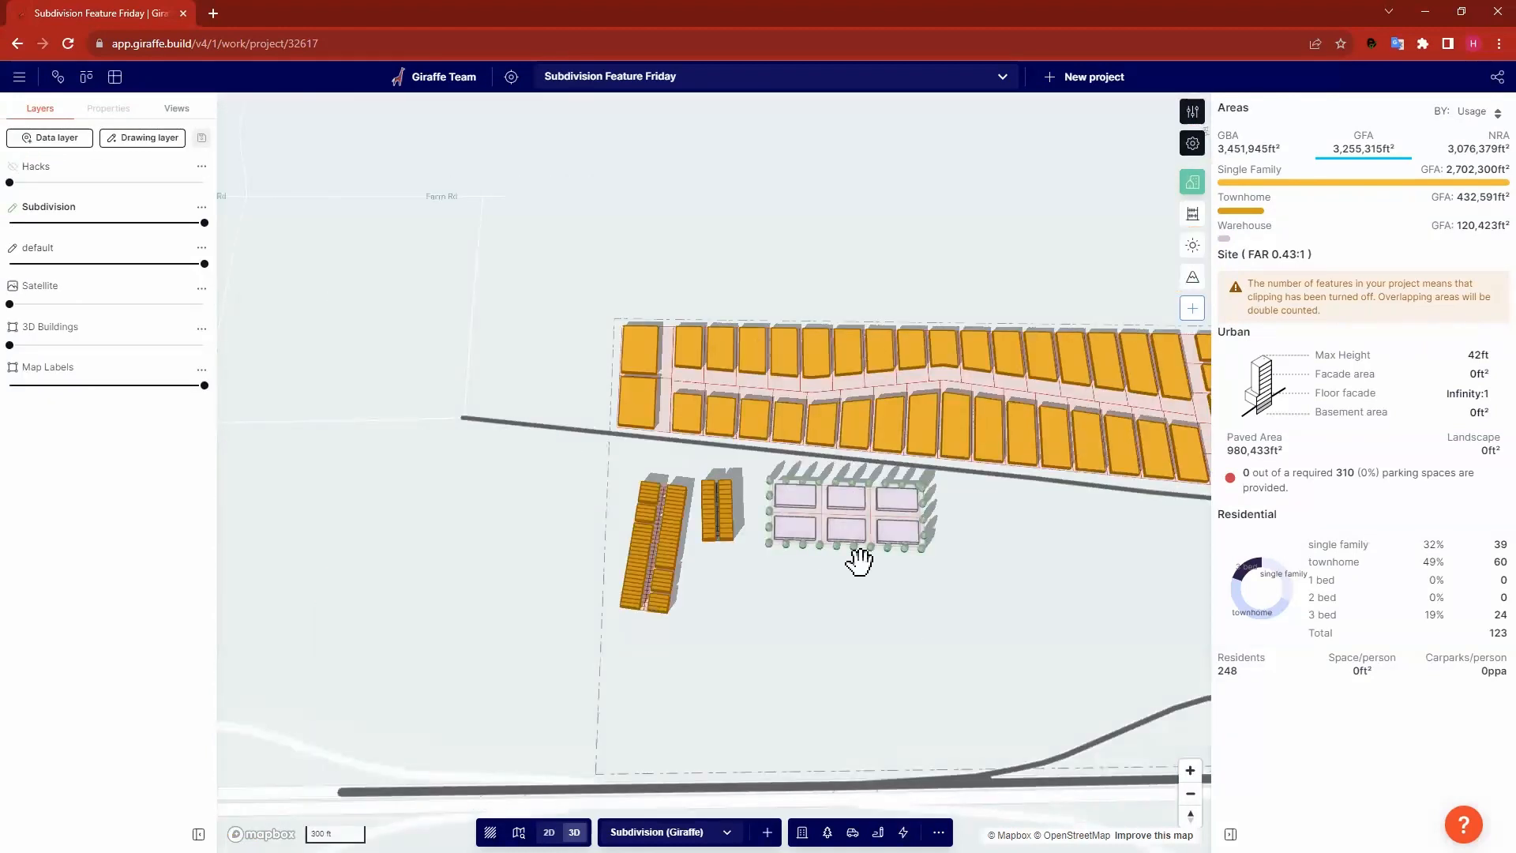
{"action": "left_click", "coordinate": [760, 556]}
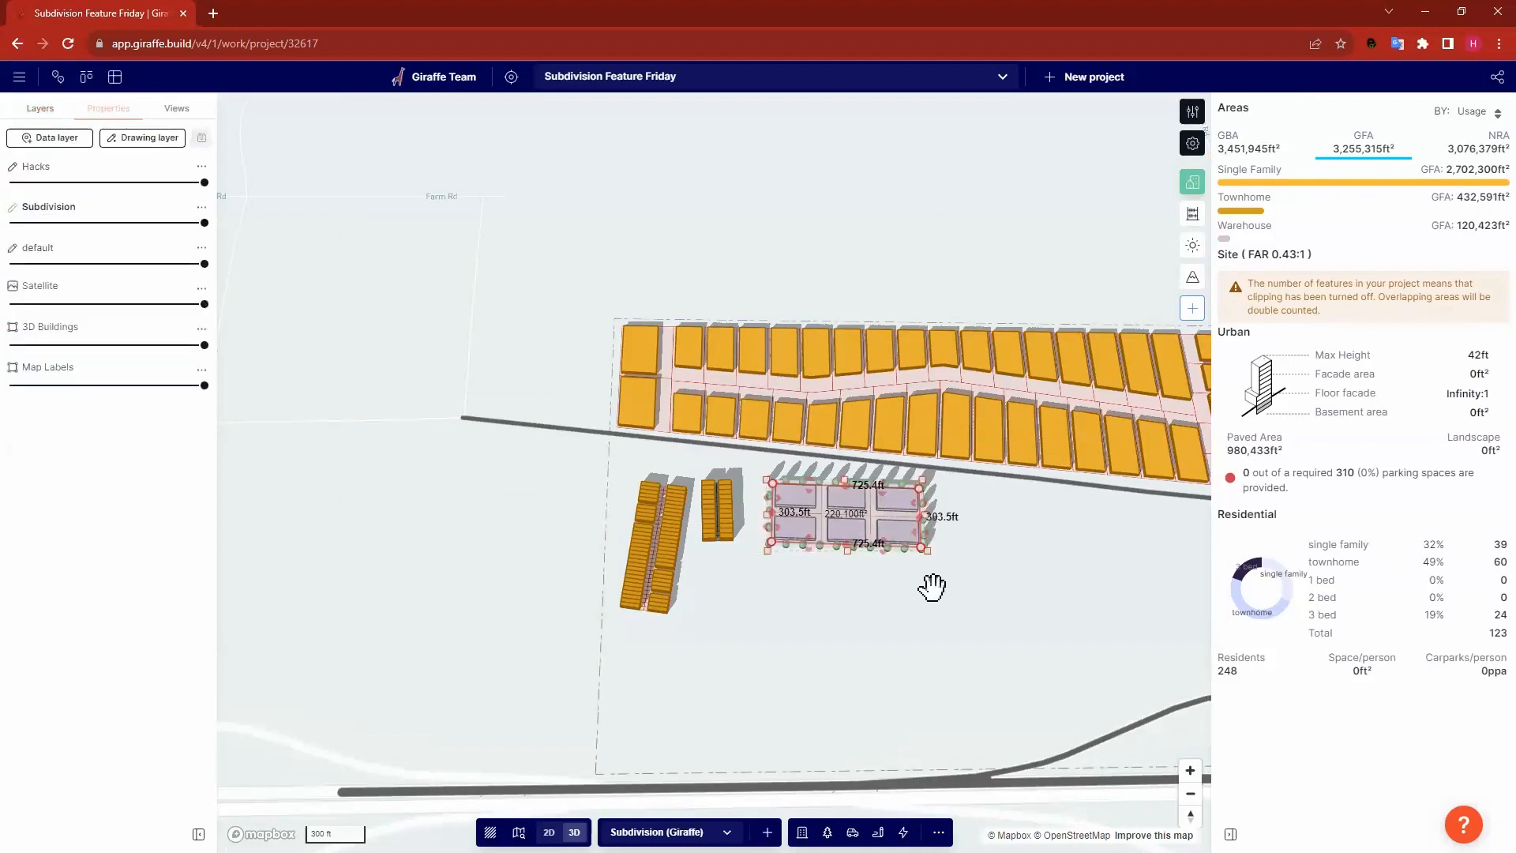
{"action": "key", "text": "Delete"}
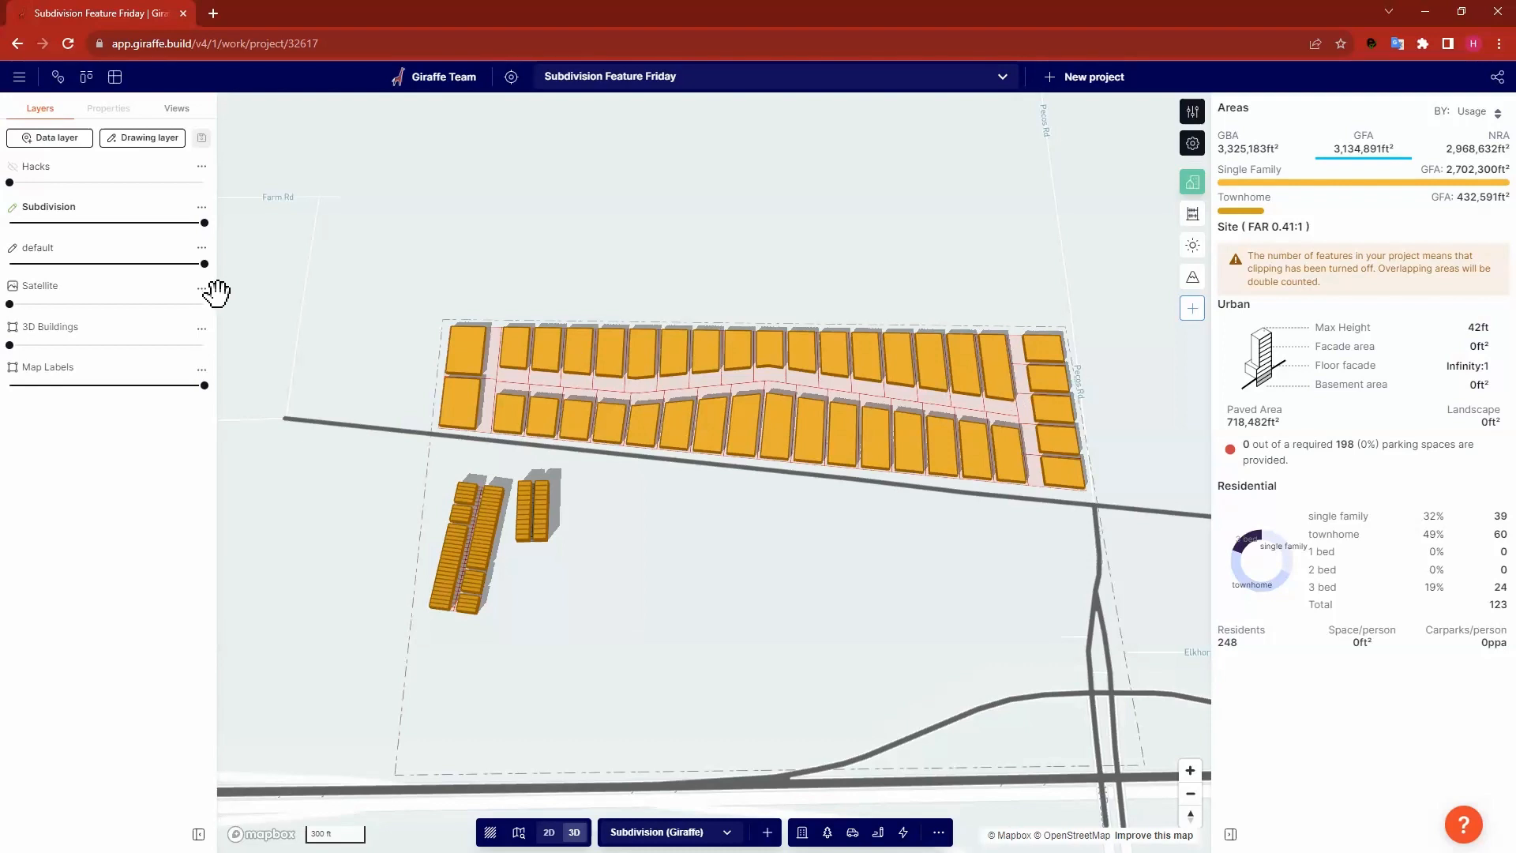
Hide the Subdivision layer by setting its opacity to 0% and show the Hacks layer at full opacity.
{"action": "mouse_move", "coordinate": [203, 223]}
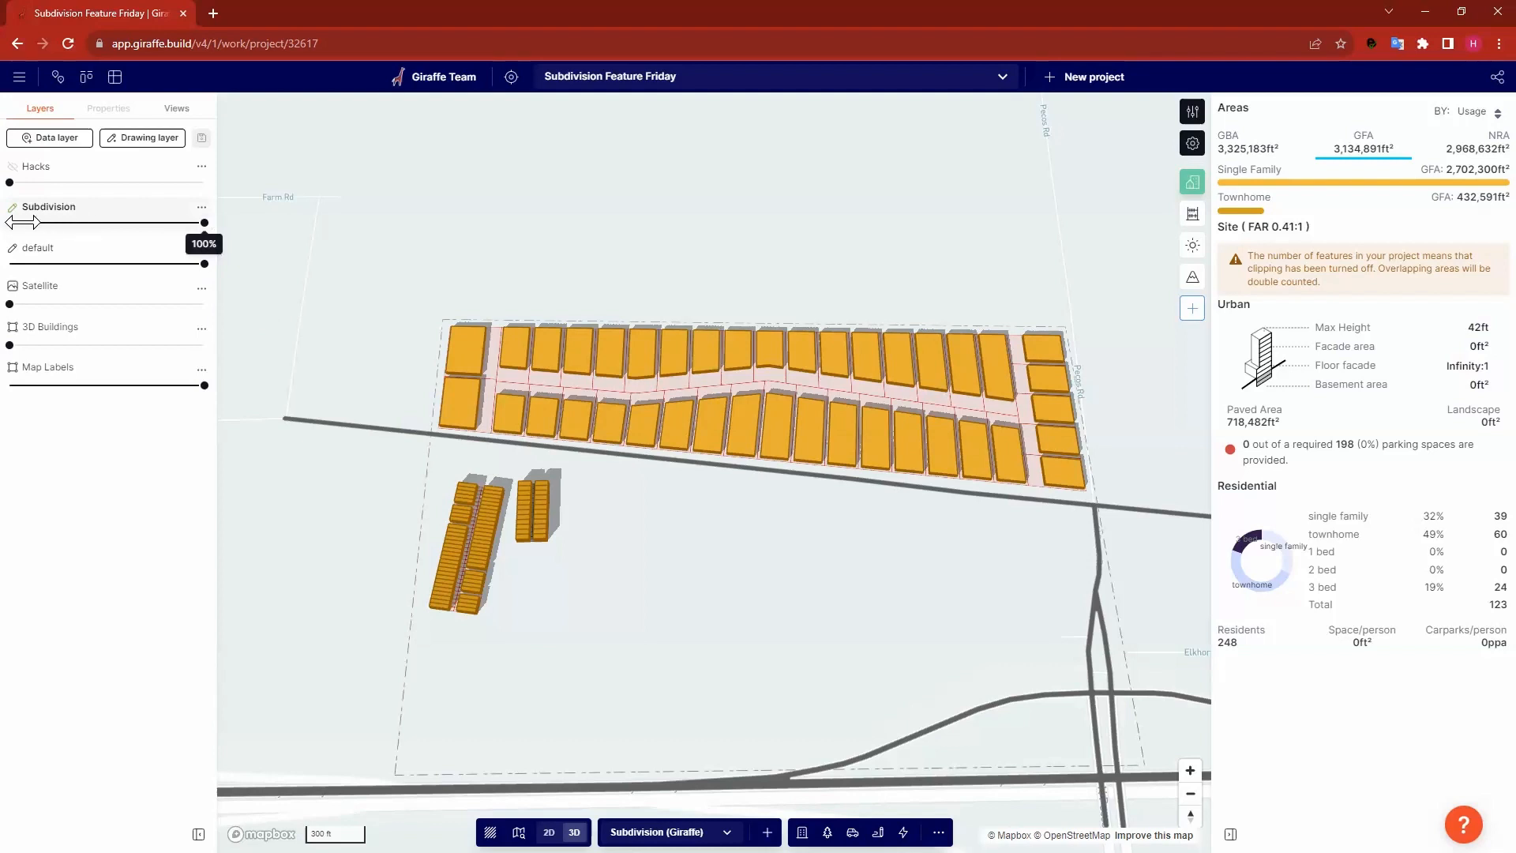
{"action": "left_click_drag", "start_coordinate": [22, 223], "coordinate": [10, 223]}
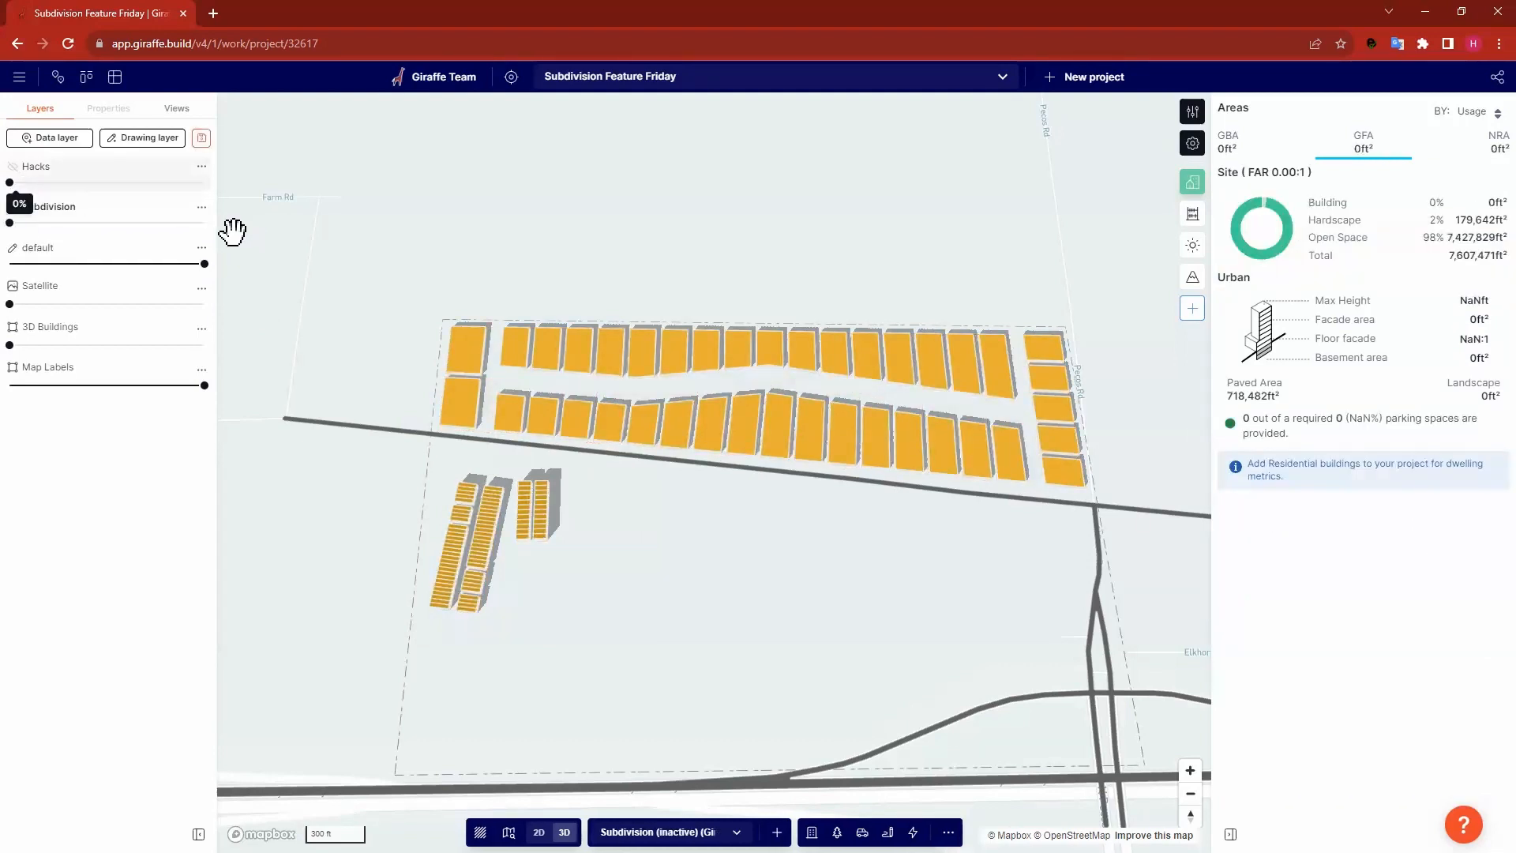
{"action": "left_click", "coordinate": [201, 183]}
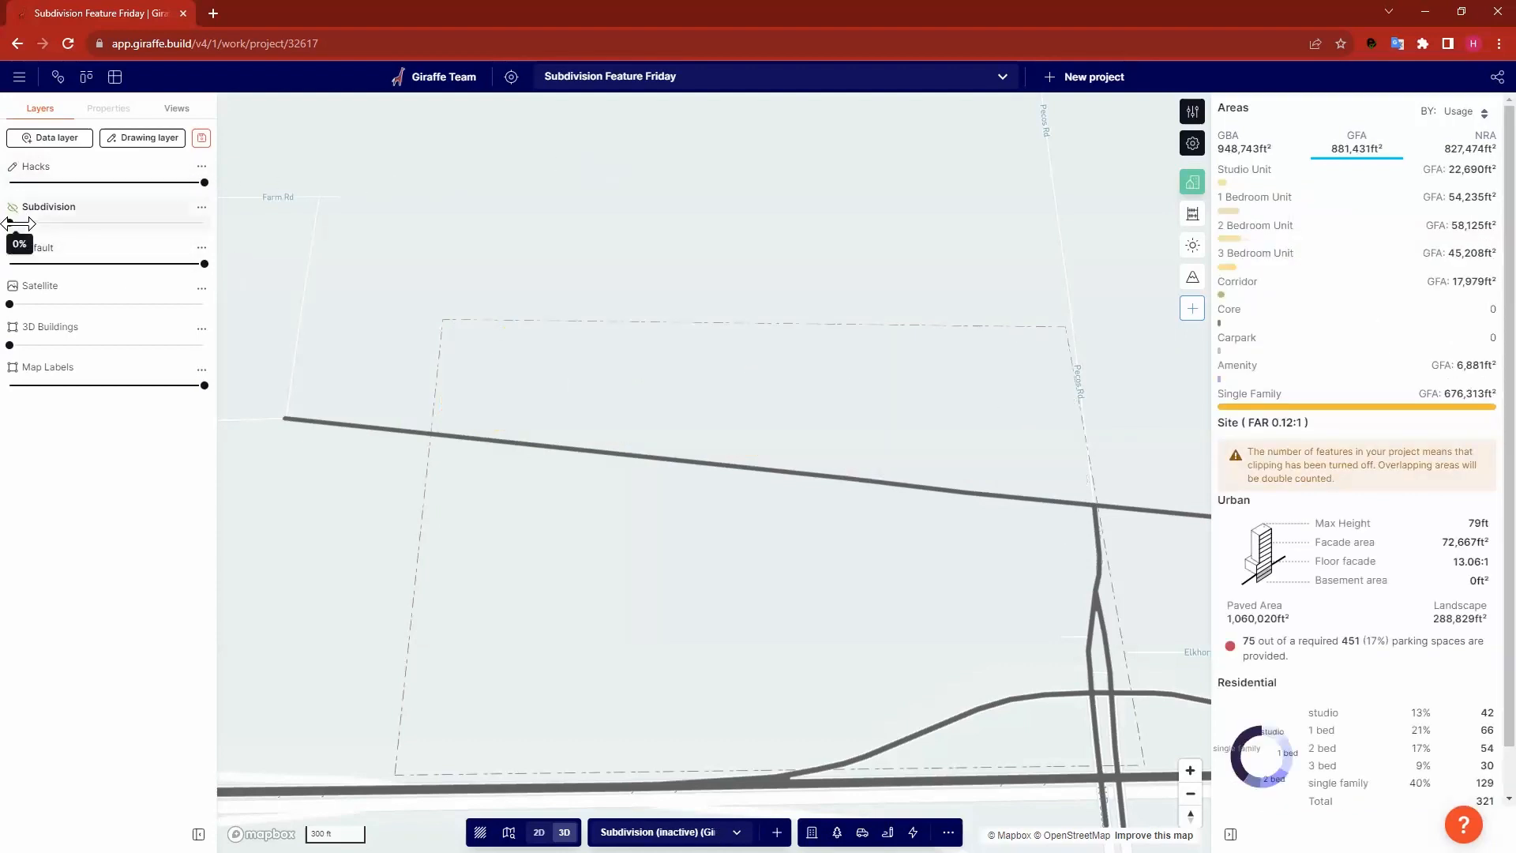
{"action": "left_click_drag", "start_coordinate": [12, 223], "coordinate": [9, 222]}
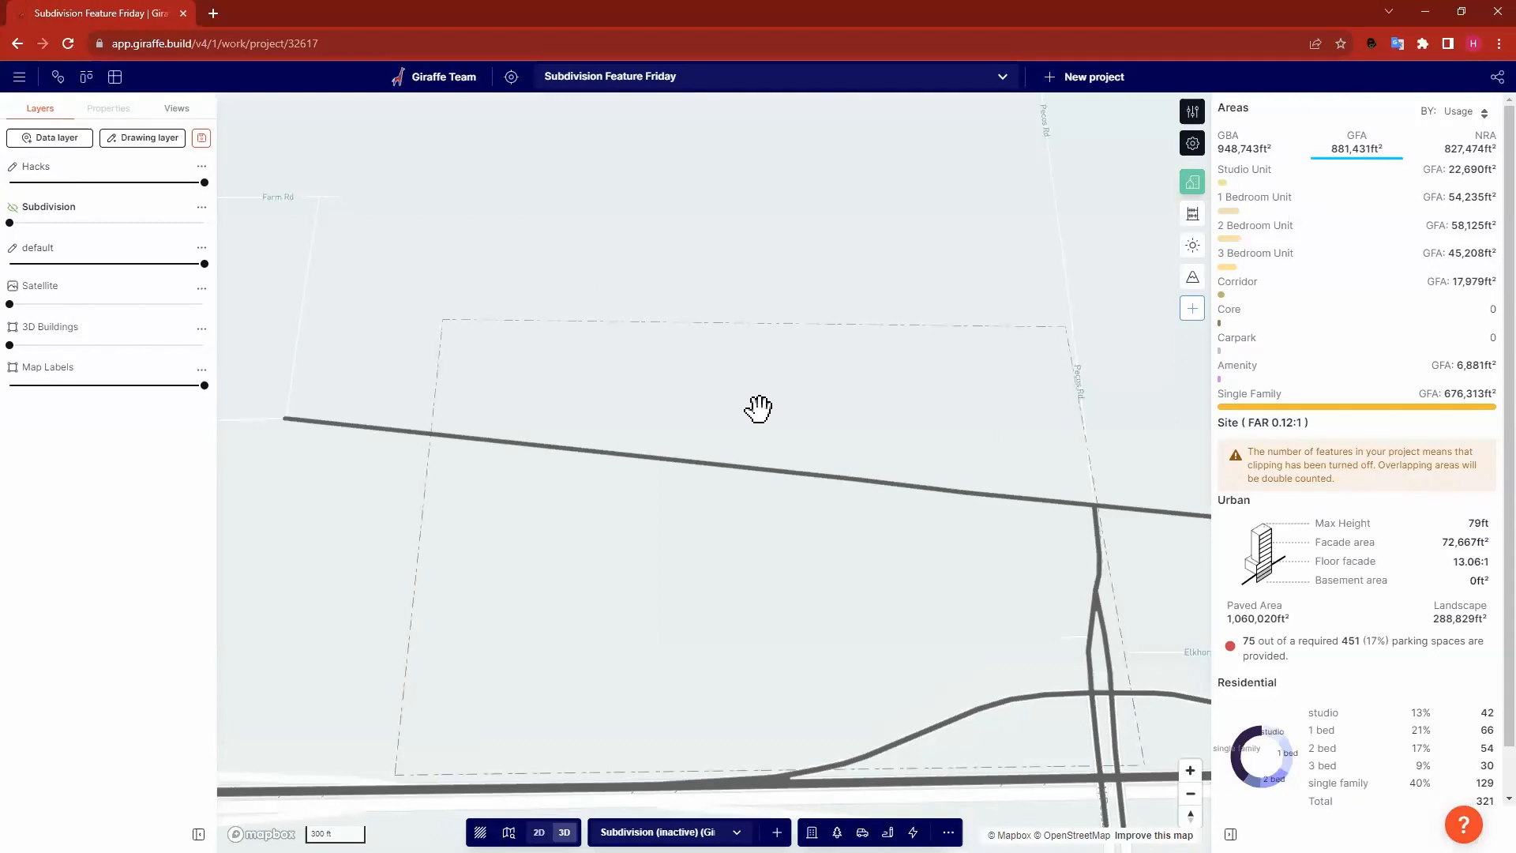
Select the bent apartment building in the Hacks layer and open its flow in Flow Builder.
{"action": "scroll", "coordinate": [758, 408], "scroll_direction": "up", "scroll_amount": 2}
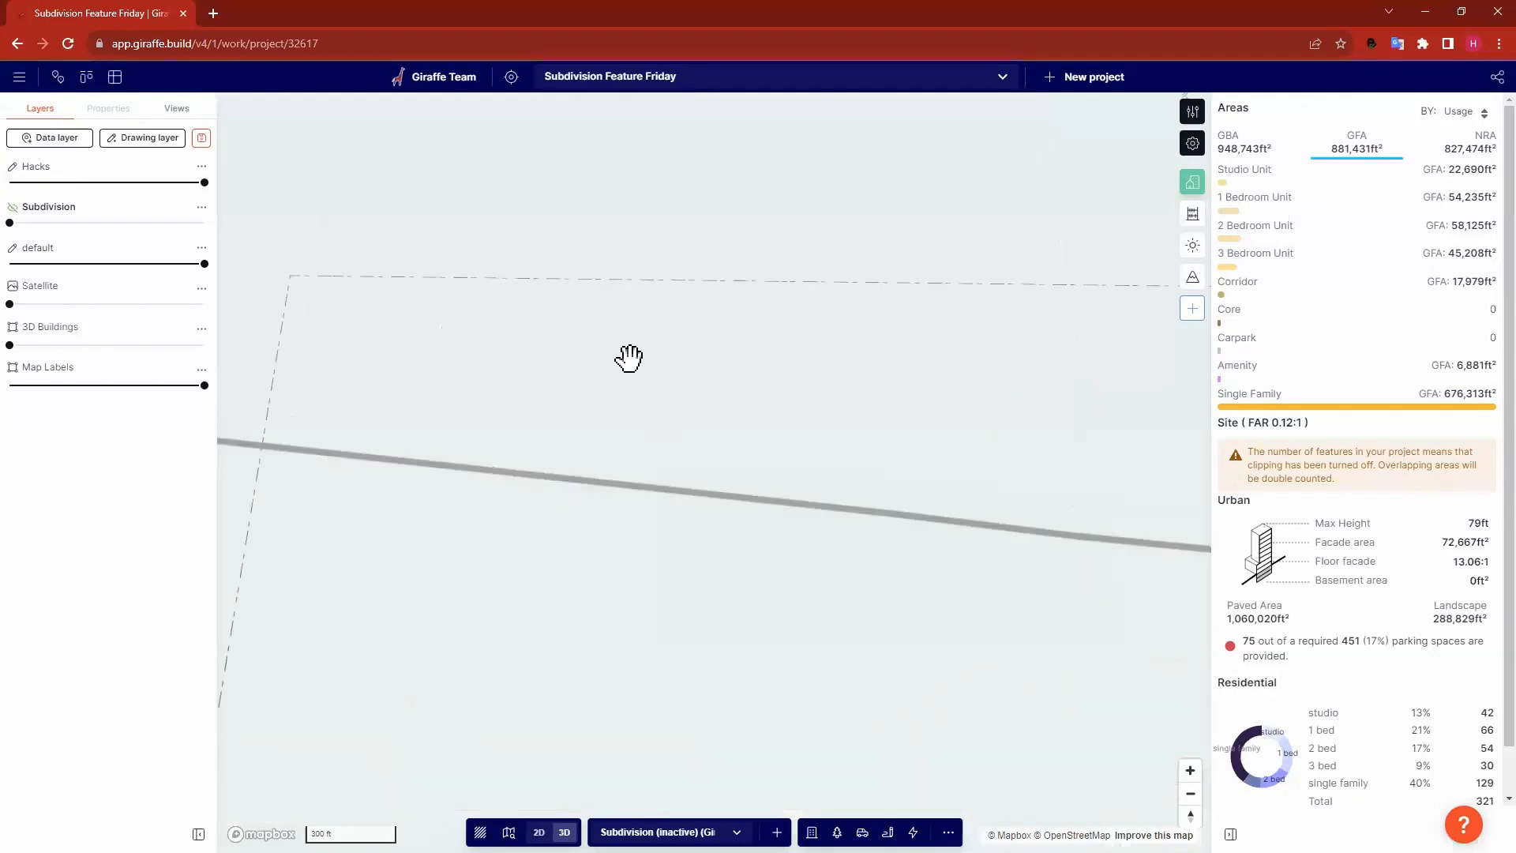
{"action": "left_click_drag", "start_coordinate": [874, 380], "coordinate": [742, 349]}
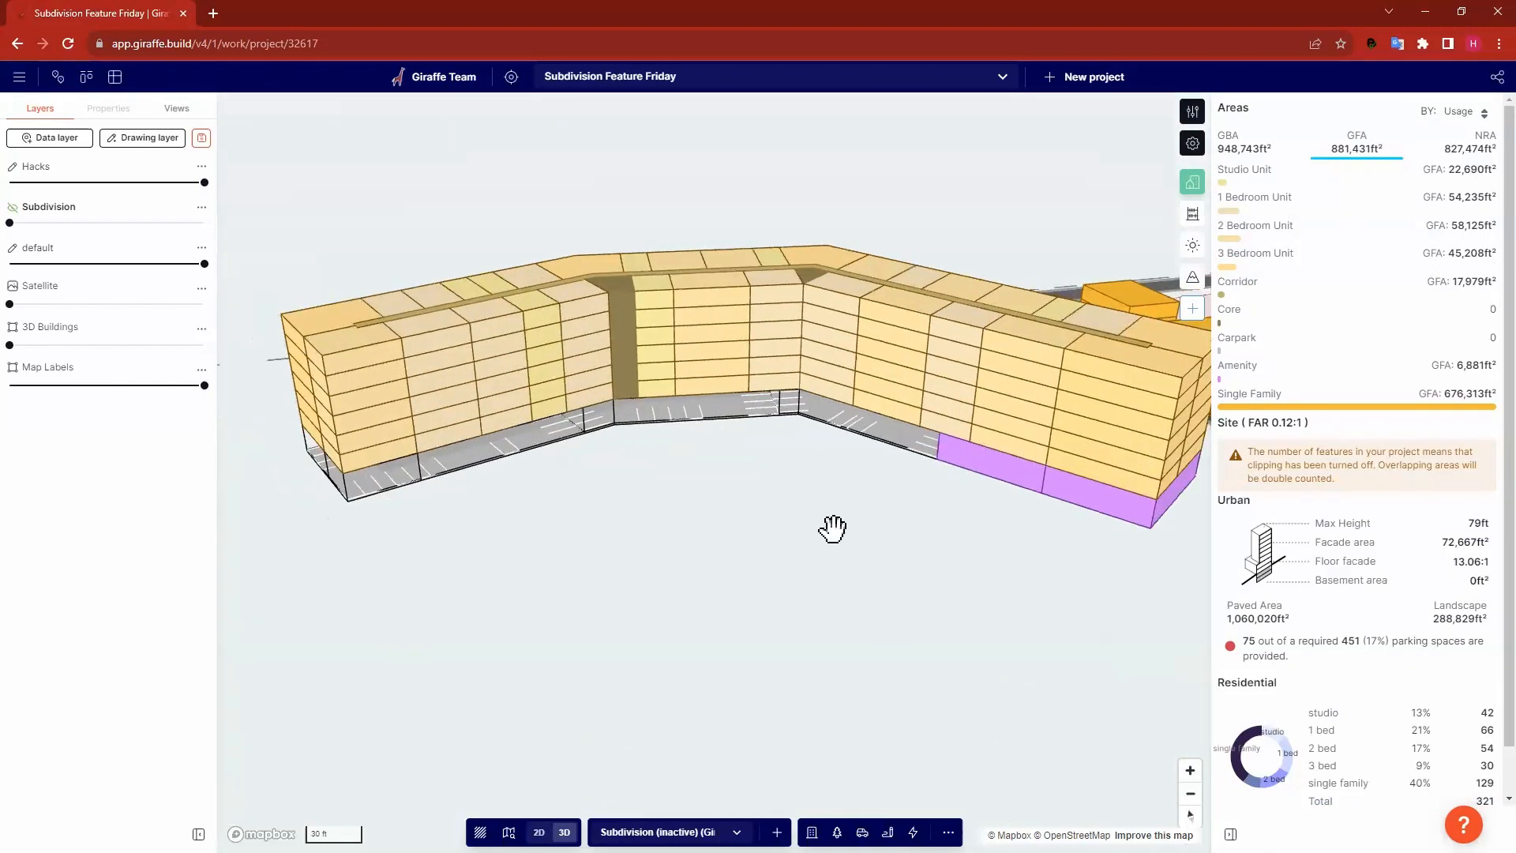
{"action": "left_click", "coordinate": [818, 336]}
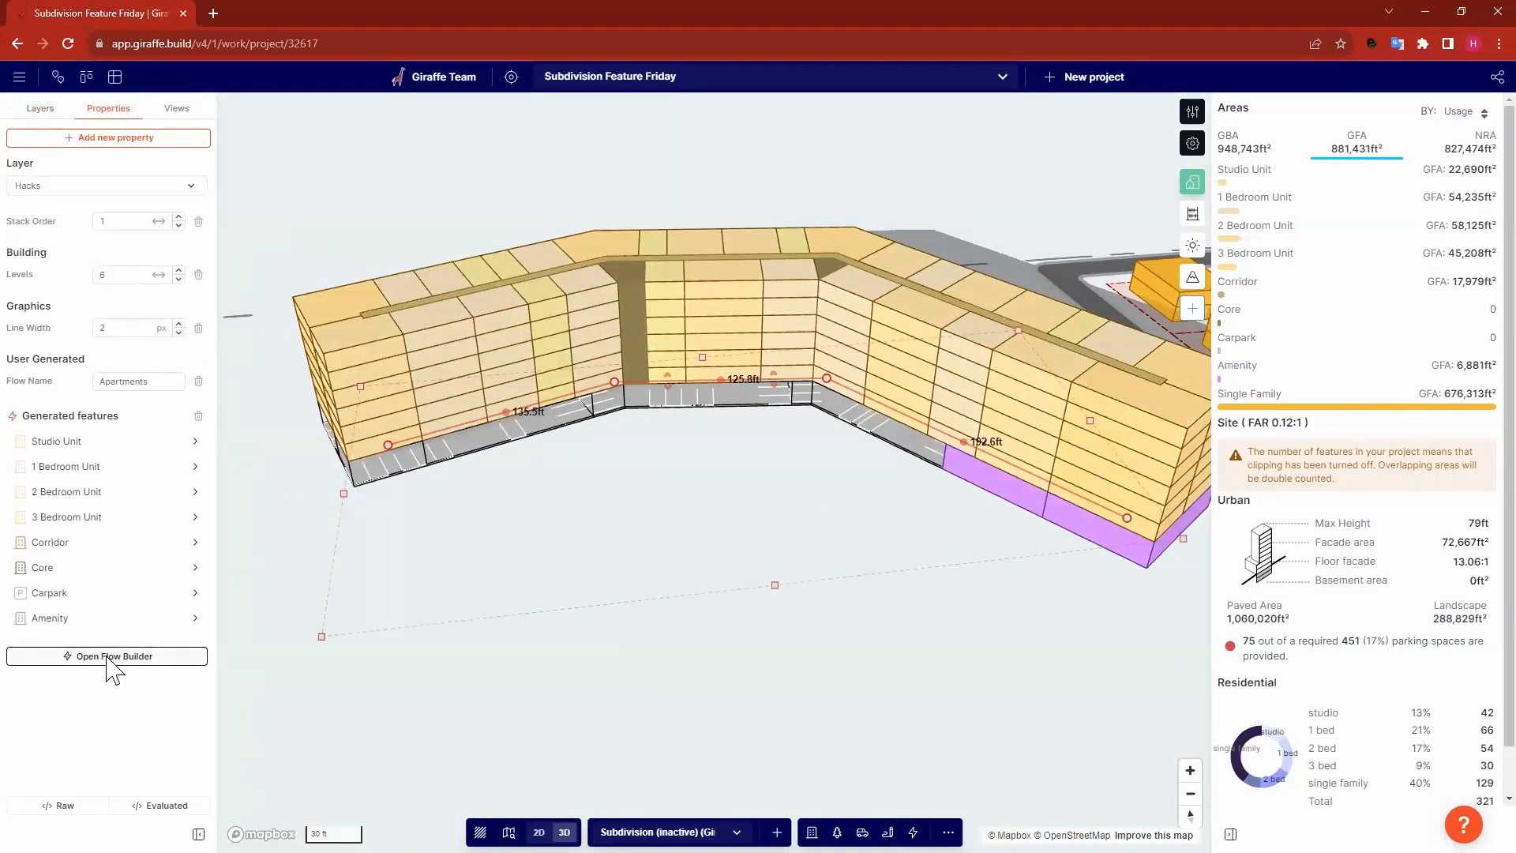
{"action": "left_click", "coordinate": [109, 656]}
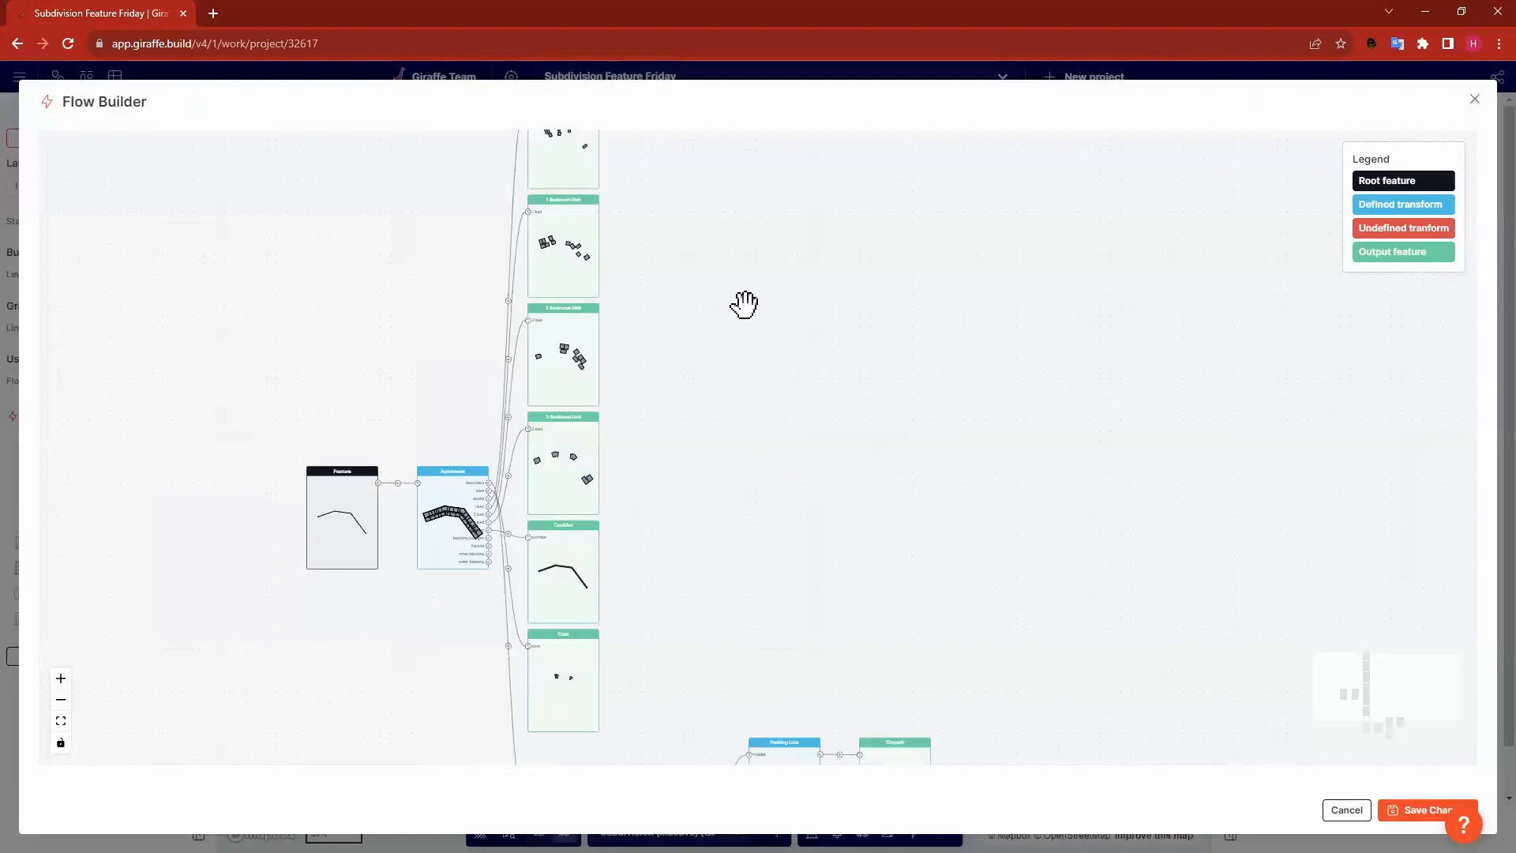
Examine the apartment flow, tracing the Apartment transform's outputs down to the Subdivide Lots and Strip transforms.
{"action": "scroll", "coordinate": [407, 420], "scroll_direction": "up", "scroll_amount": 5}
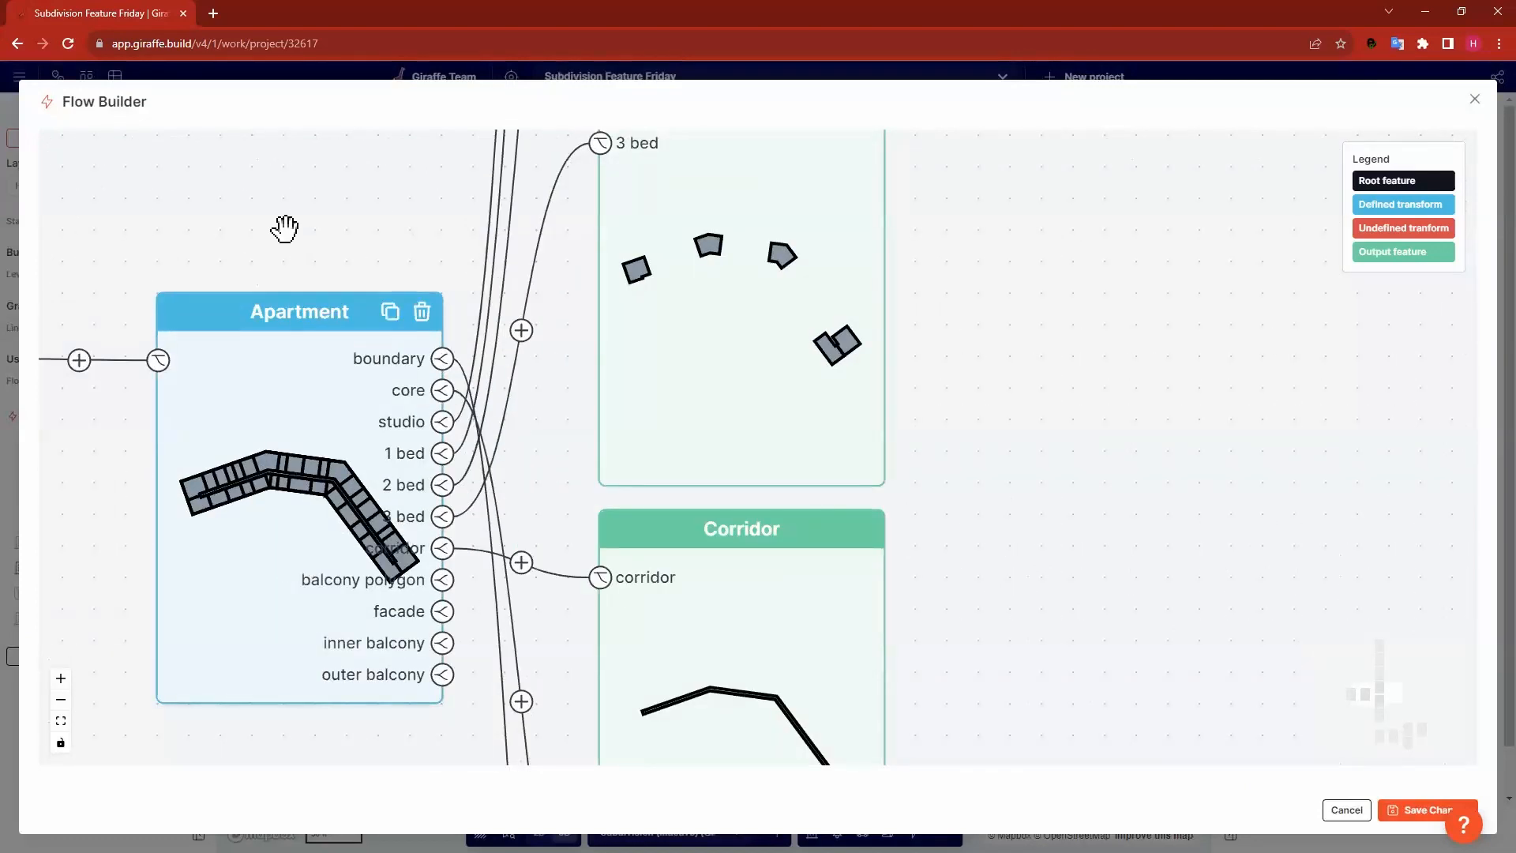
{"action": "left_click_drag", "start_coordinate": [232, 200], "coordinate": [564, 173]}
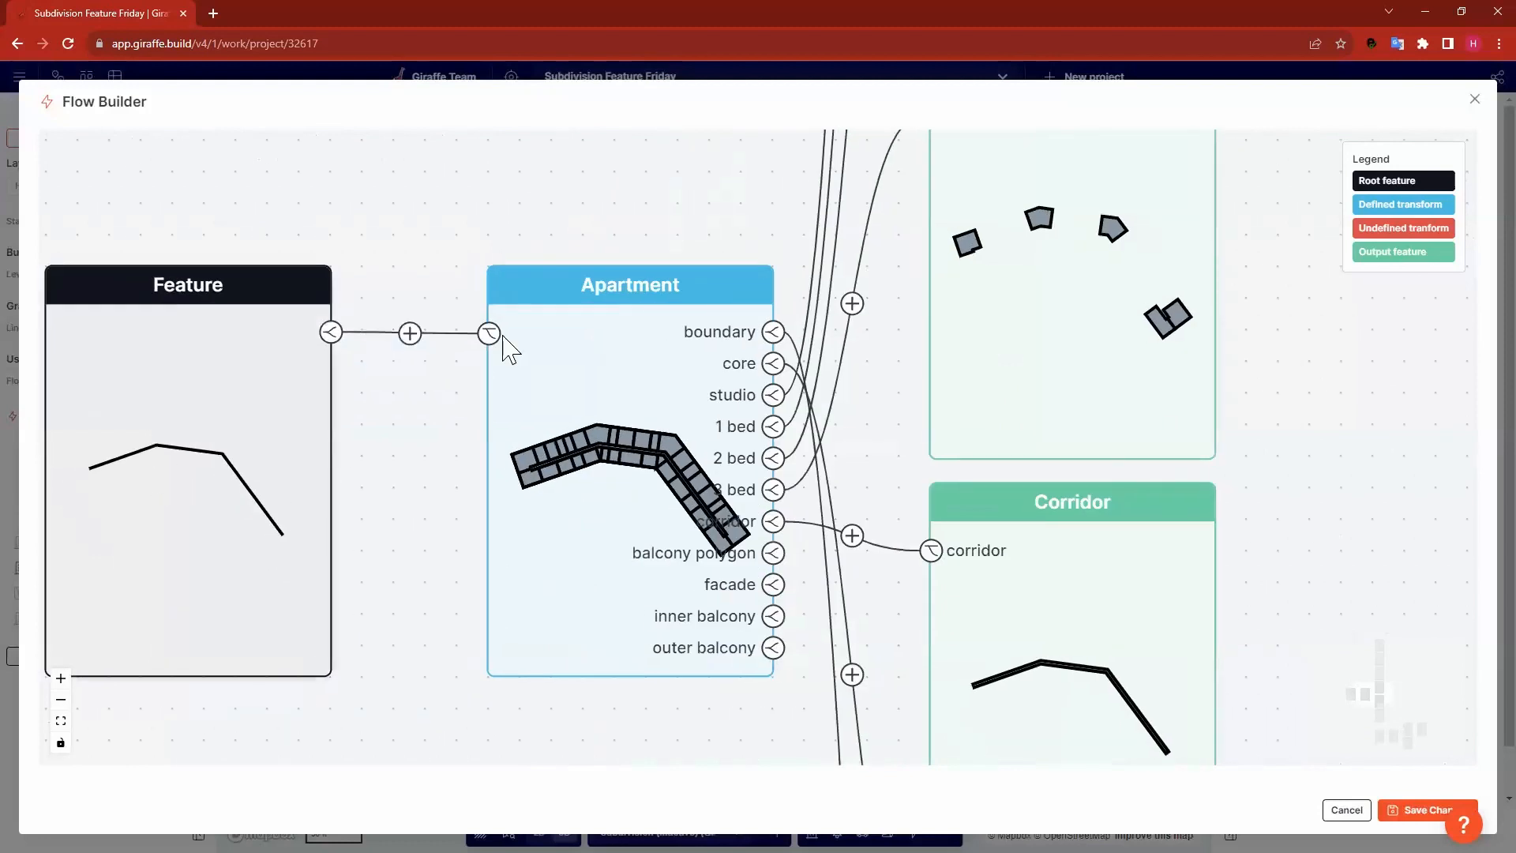
{"action": "scroll", "coordinate": [498, 270], "scroll_direction": "down", "scroll_amount": 6}
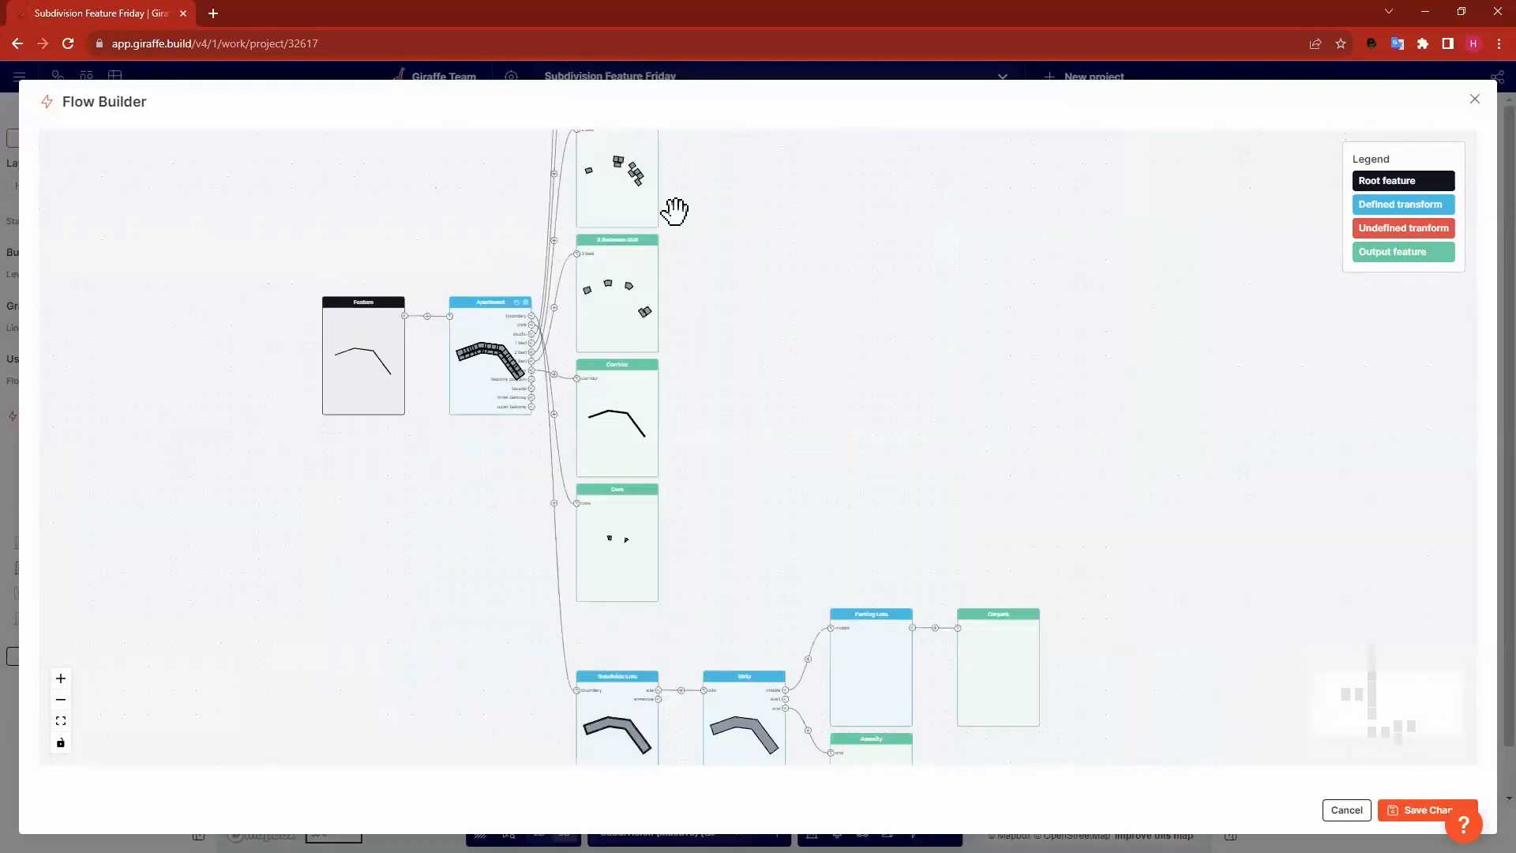
{"action": "scroll", "coordinate": [556, 391], "scroll_direction": "up", "scroll_amount": 4}
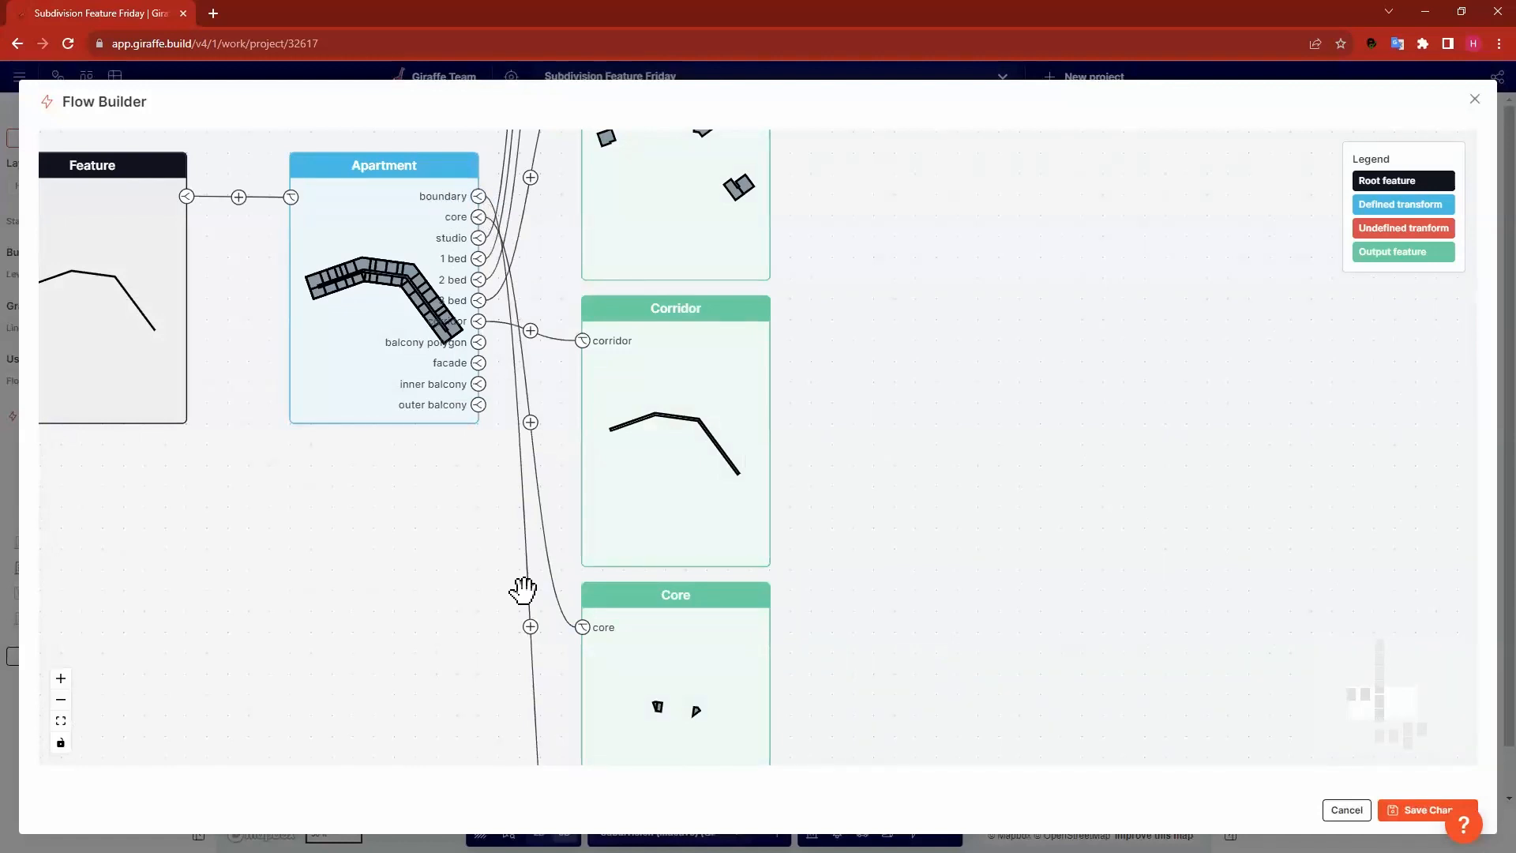
{"action": "left_click_drag", "start_coordinate": [478, 709], "coordinate": [342, 101]}
{"action": "left_click_drag", "start_coordinate": [350, 528], "coordinate": [341, 505]}
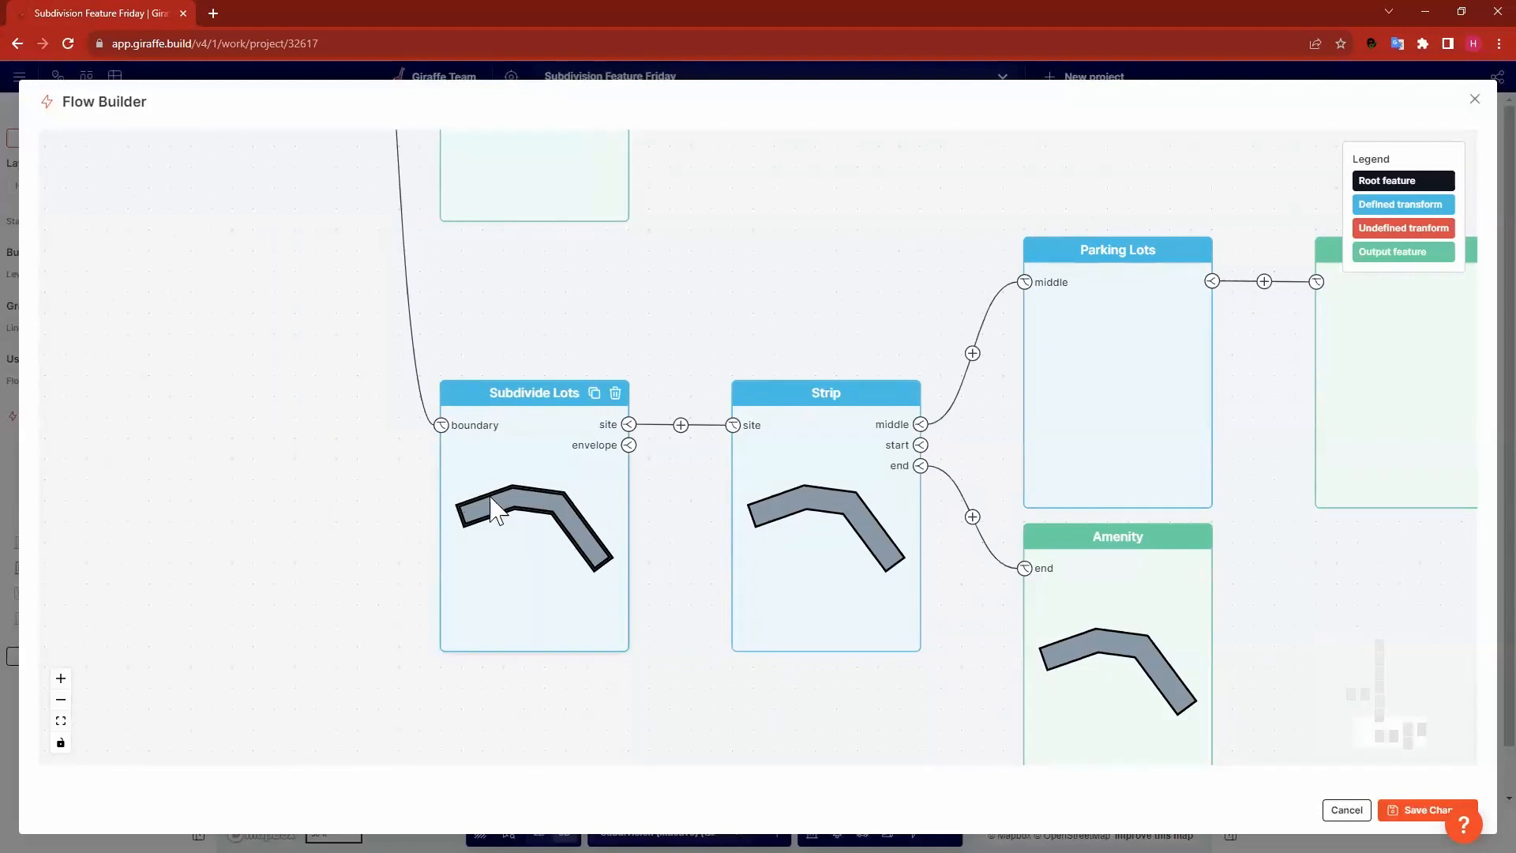
{"action": "scroll", "coordinate": [500, 282], "scroll_direction": "down", "scroll_amount": 5}
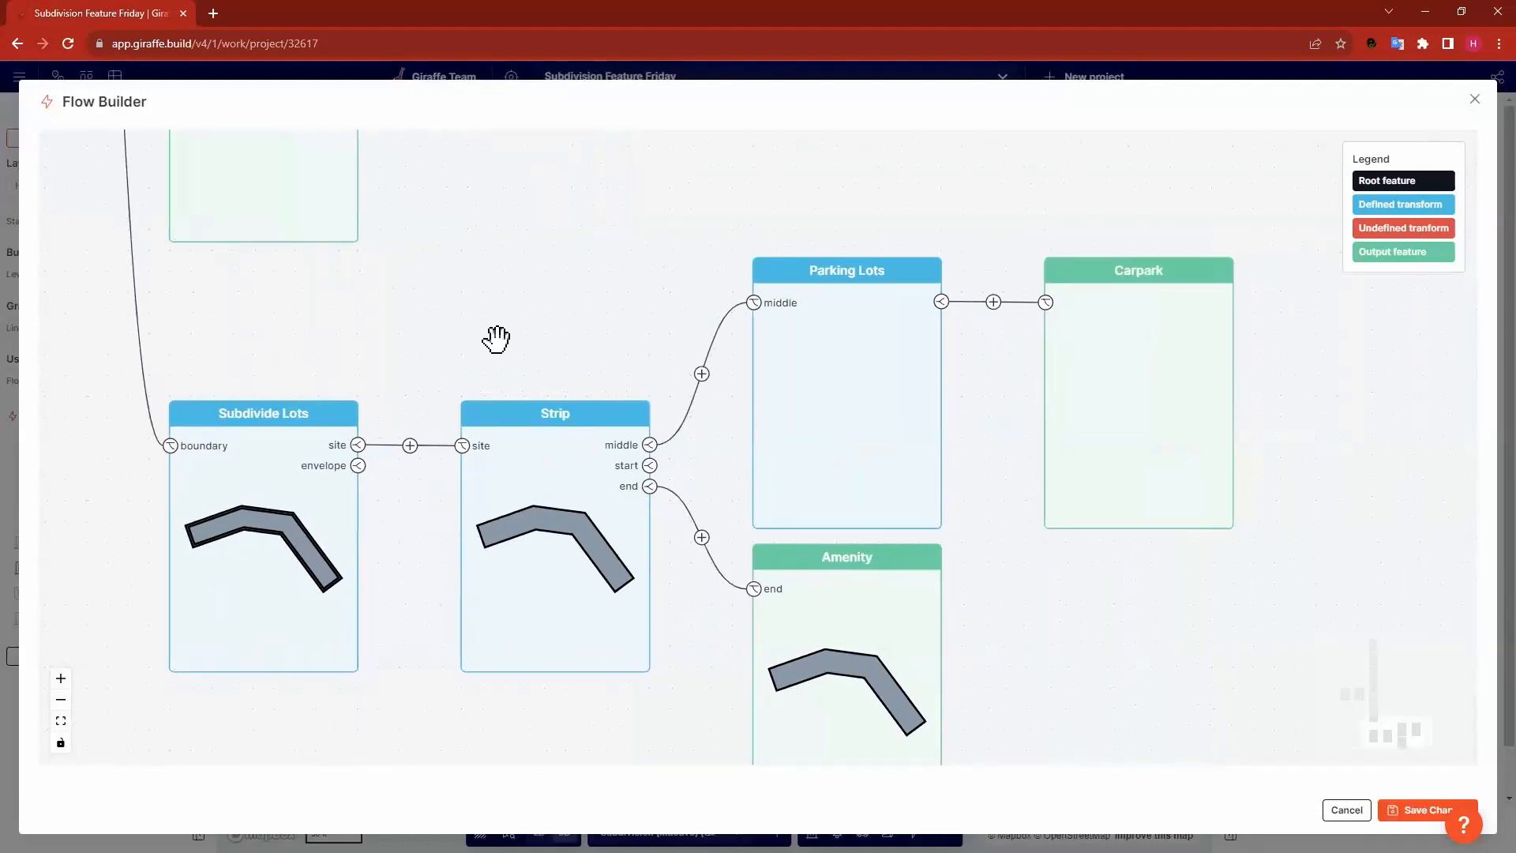
{"action": "scroll", "coordinate": [419, 431], "scroll_direction": "up", "scroll_amount": 2}
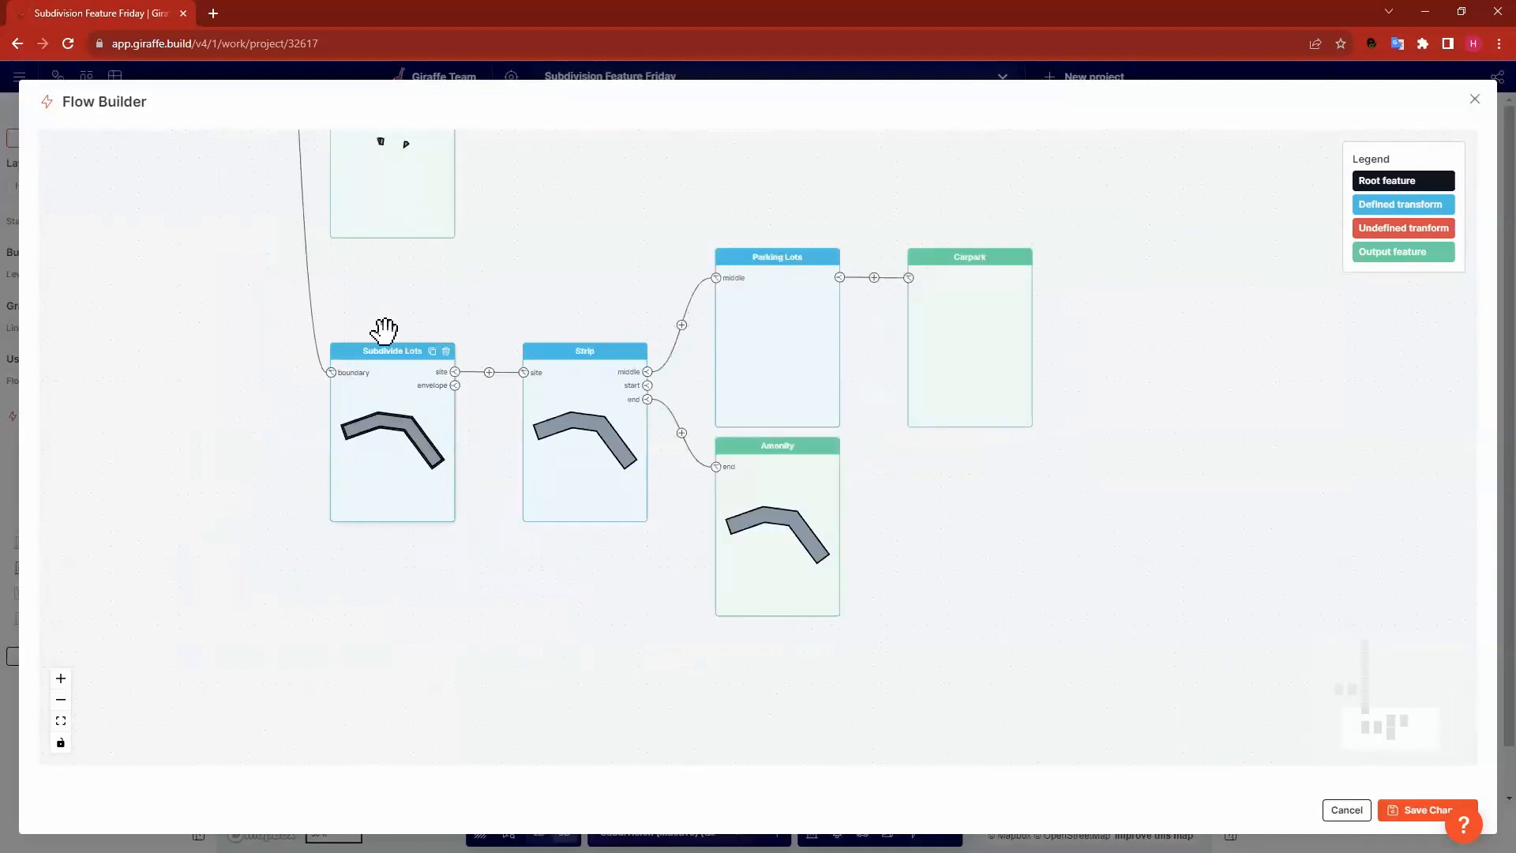
Open the Subdivide Lots transform's settings and review its inner and end area targets.
{"action": "scroll", "coordinate": [387, 364], "scroll_direction": "up", "scroll_amount": 4}
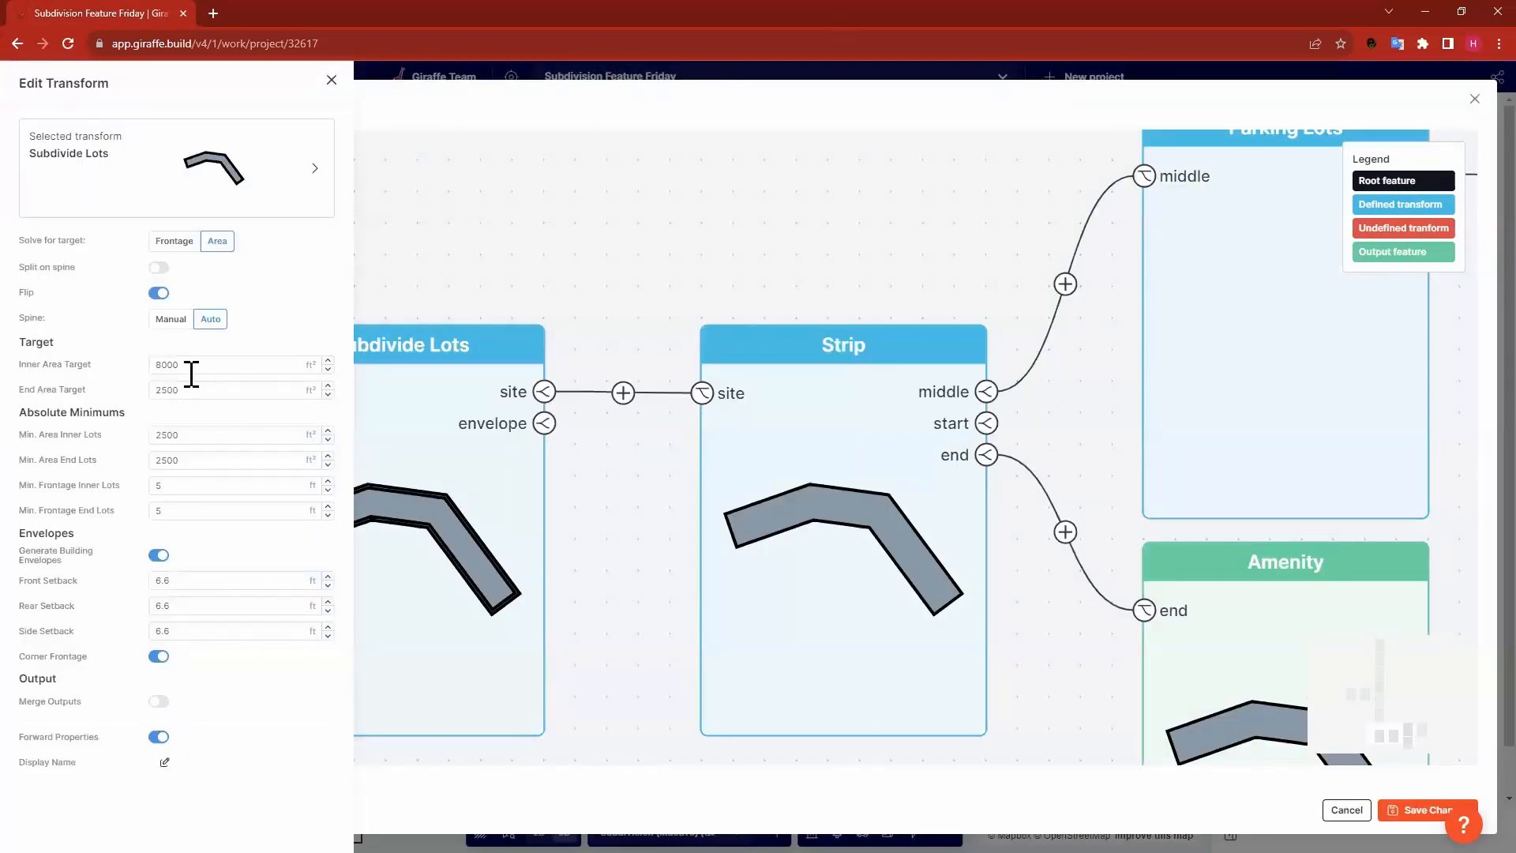
{"action": "left_click", "coordinate": [191, 371]}
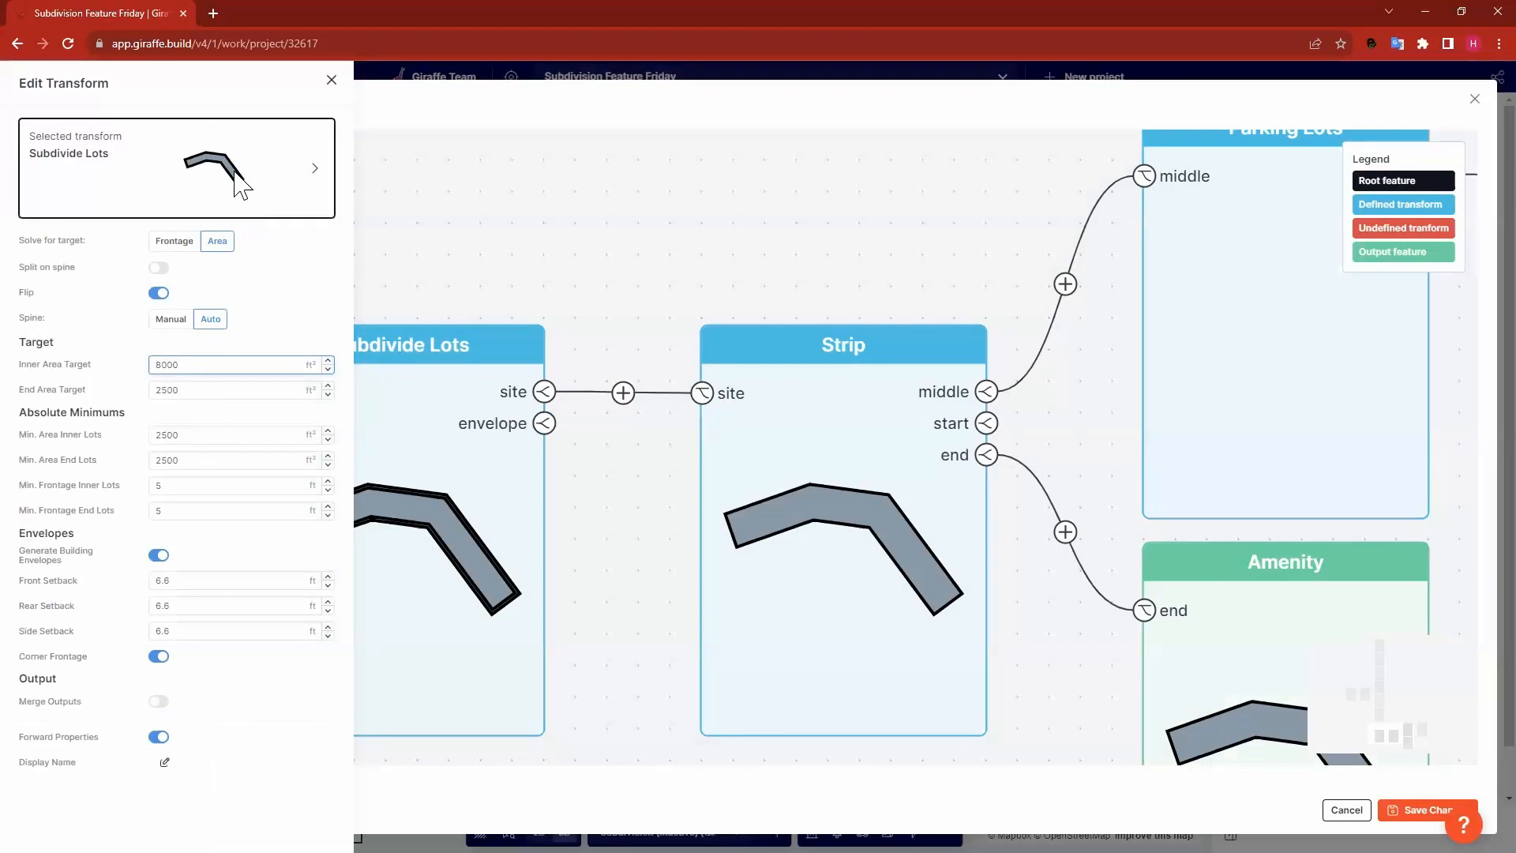
{"action": "left_click", "coordinate": [666, 277]}
Examine how the Strip transform feeds the Parking Lots, Carpark and Amenity nodes, and close Flow Builder without saving.
{"action": "scroll", "coordinate": [812, 348], "scroll_direction": "down", "scroll_amount": 5}
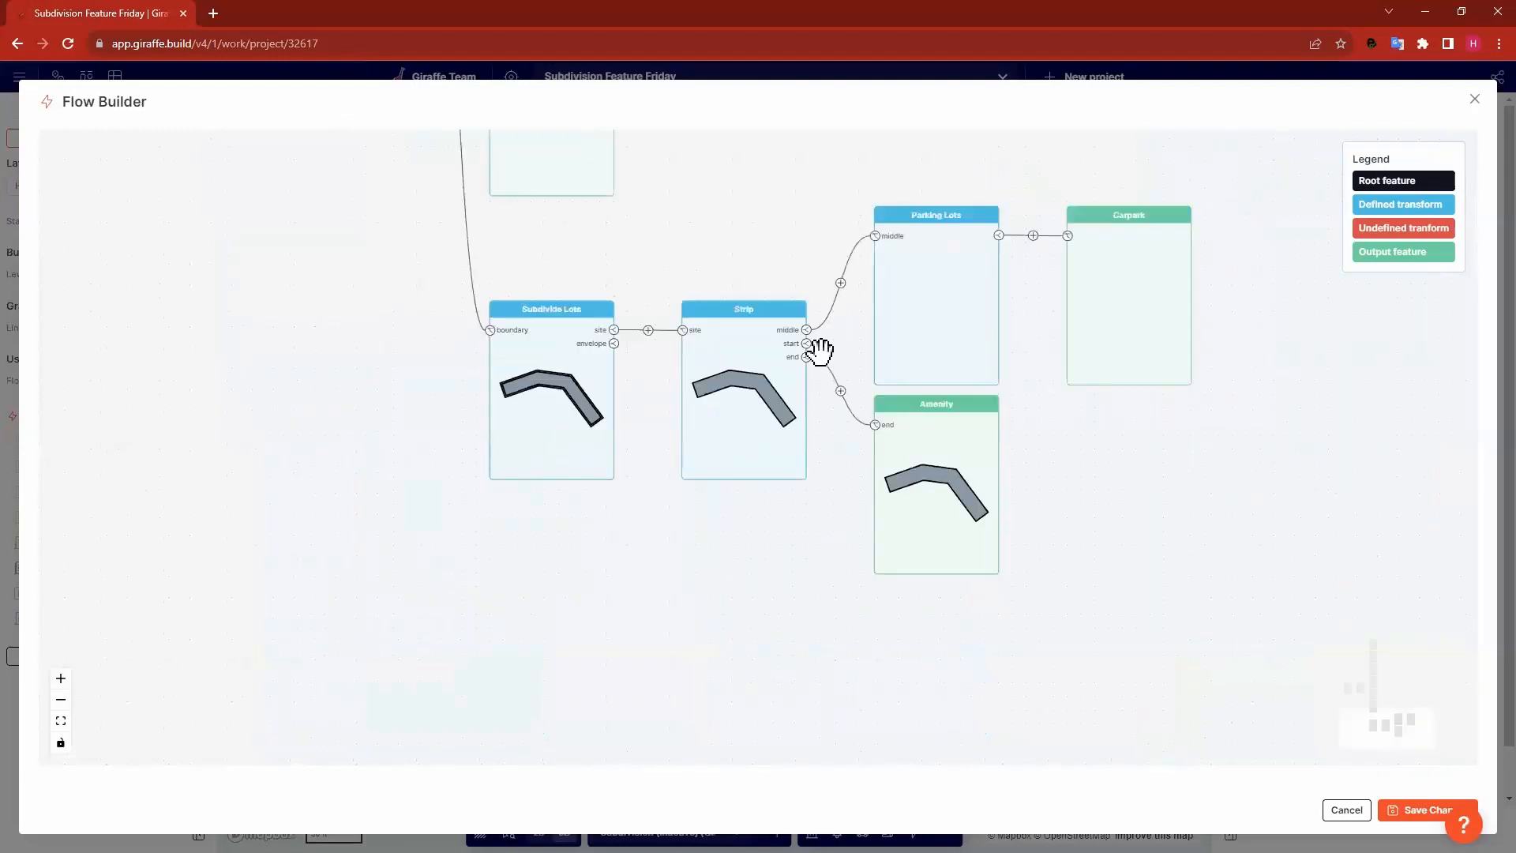
{"action": "scroll", "coordinate": [970, 361], "scroll_direction": "up", "scroll_amount": 5}
{"action": "left_click_drag", "start_coordinate": [786, 439], "coordinate": [770, 597]}
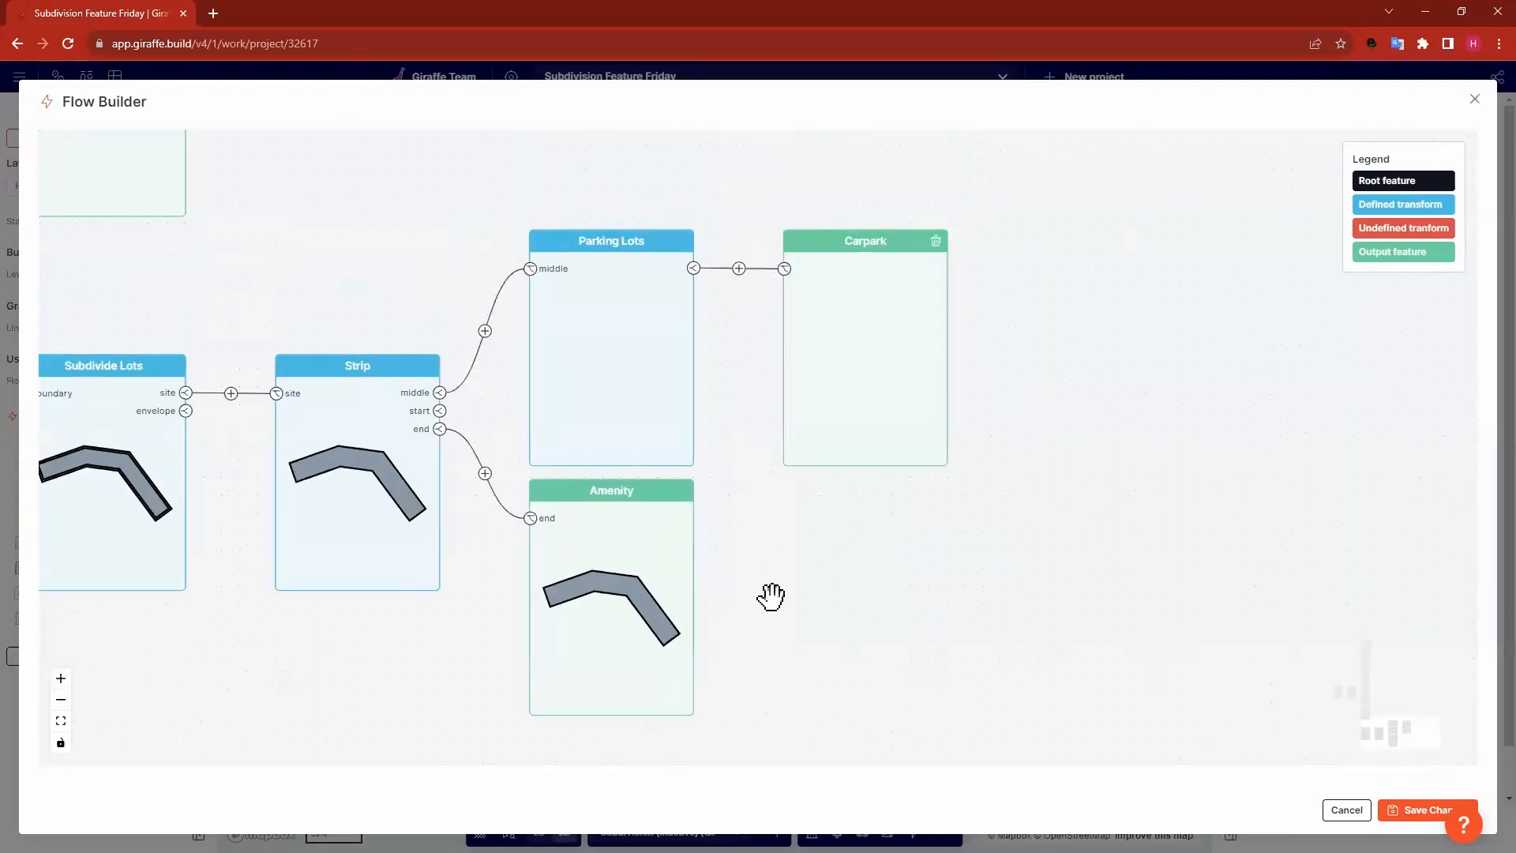
{"action": "left_click", "coordinate": [1471, 100]}
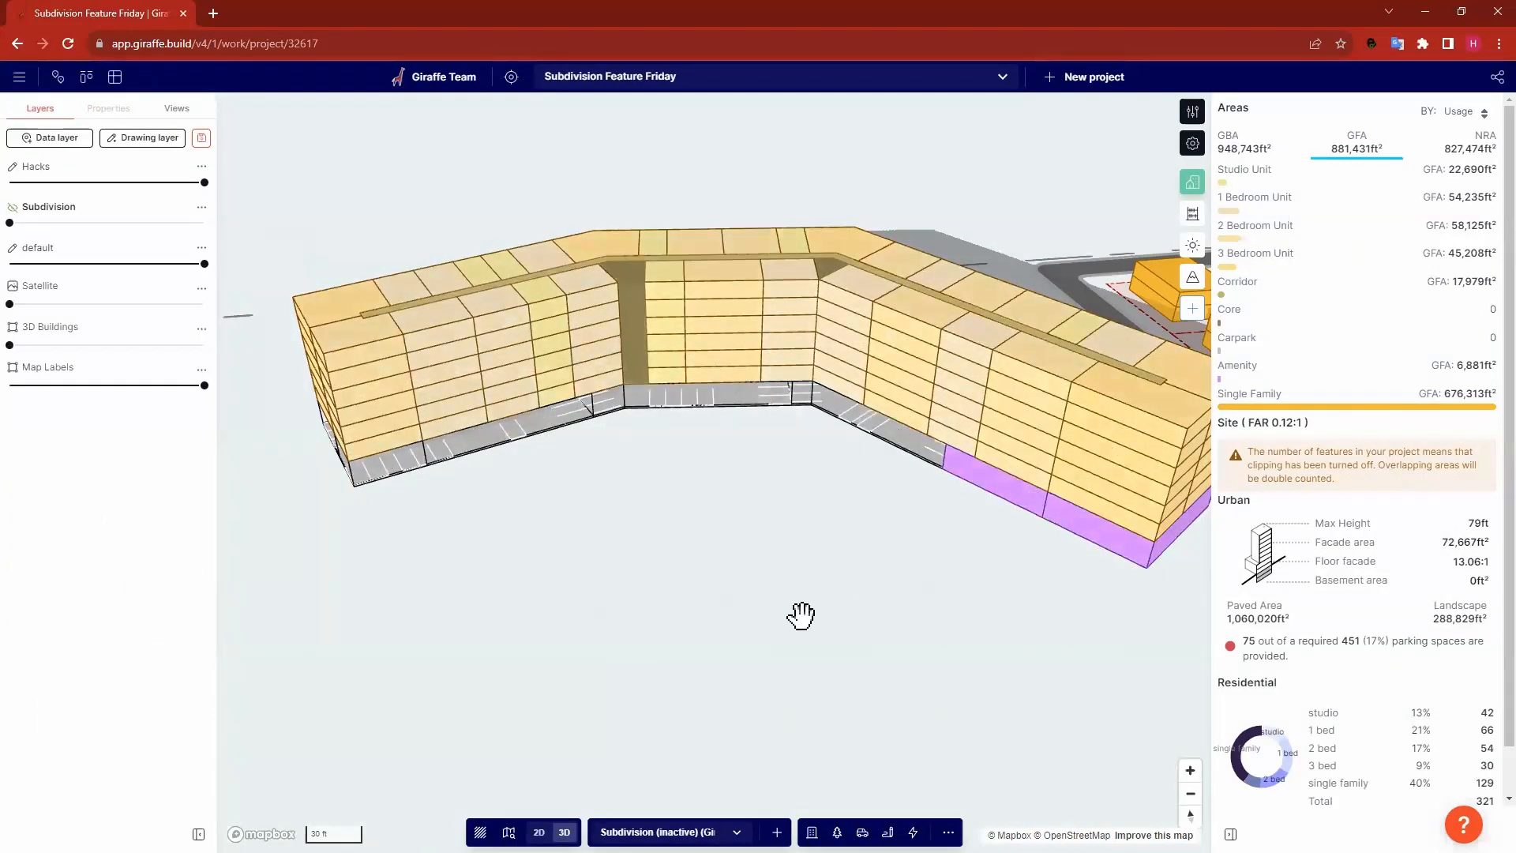
Reshape the bent apartment building by moving the free end point of its parking-side wing to line up with the middle segment.
{"action": "scroll", "coordinate": [802, 613], "scroll_direction": "down", "scroll_amount": 5}
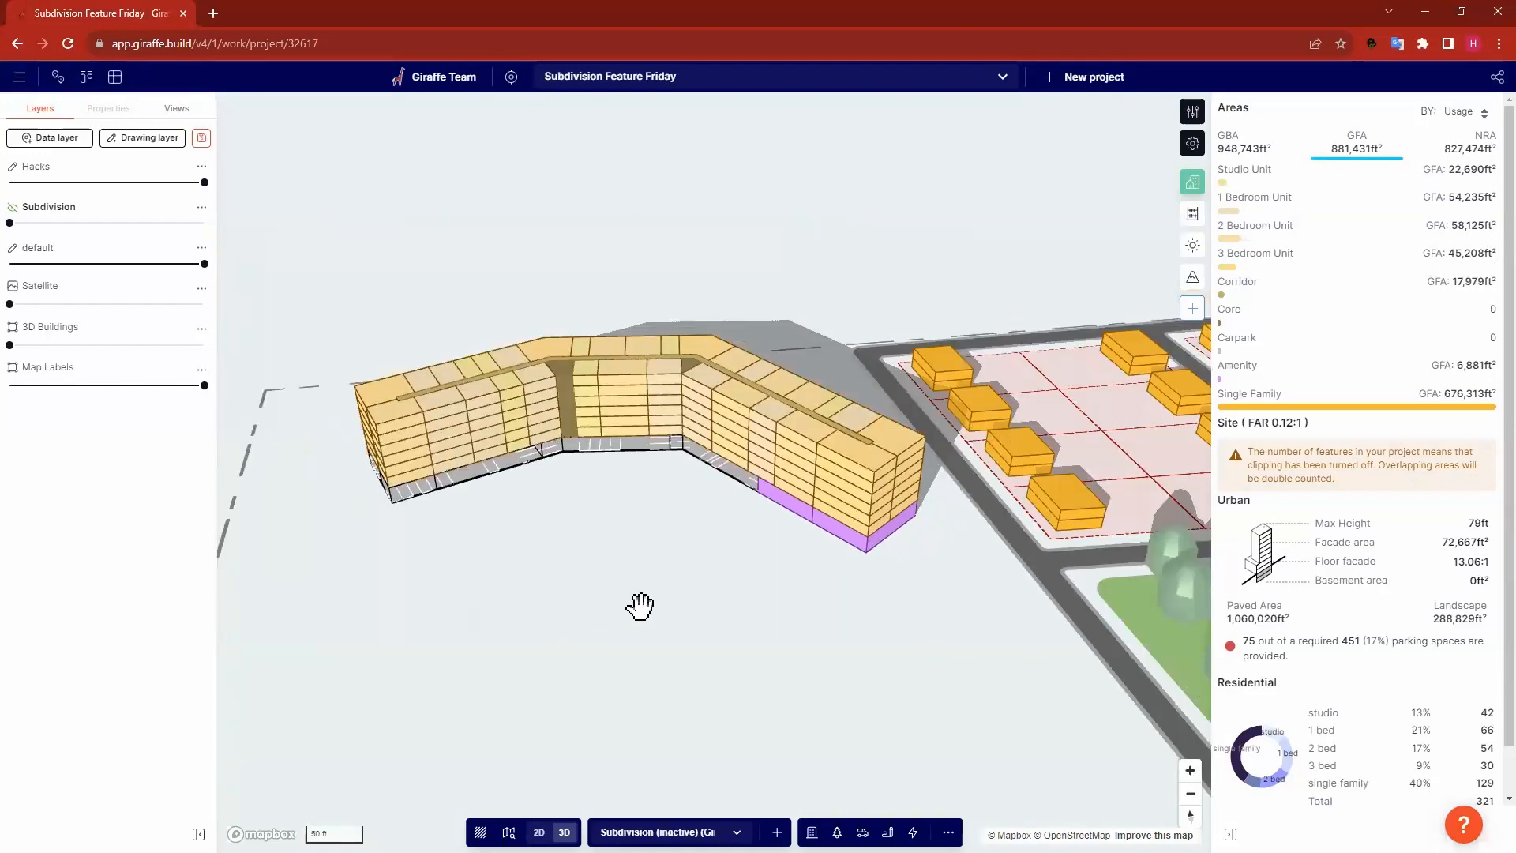
{"action": "right_click_drag", "start_coordinate": [637, 609], "coordinate": [578, 375]}
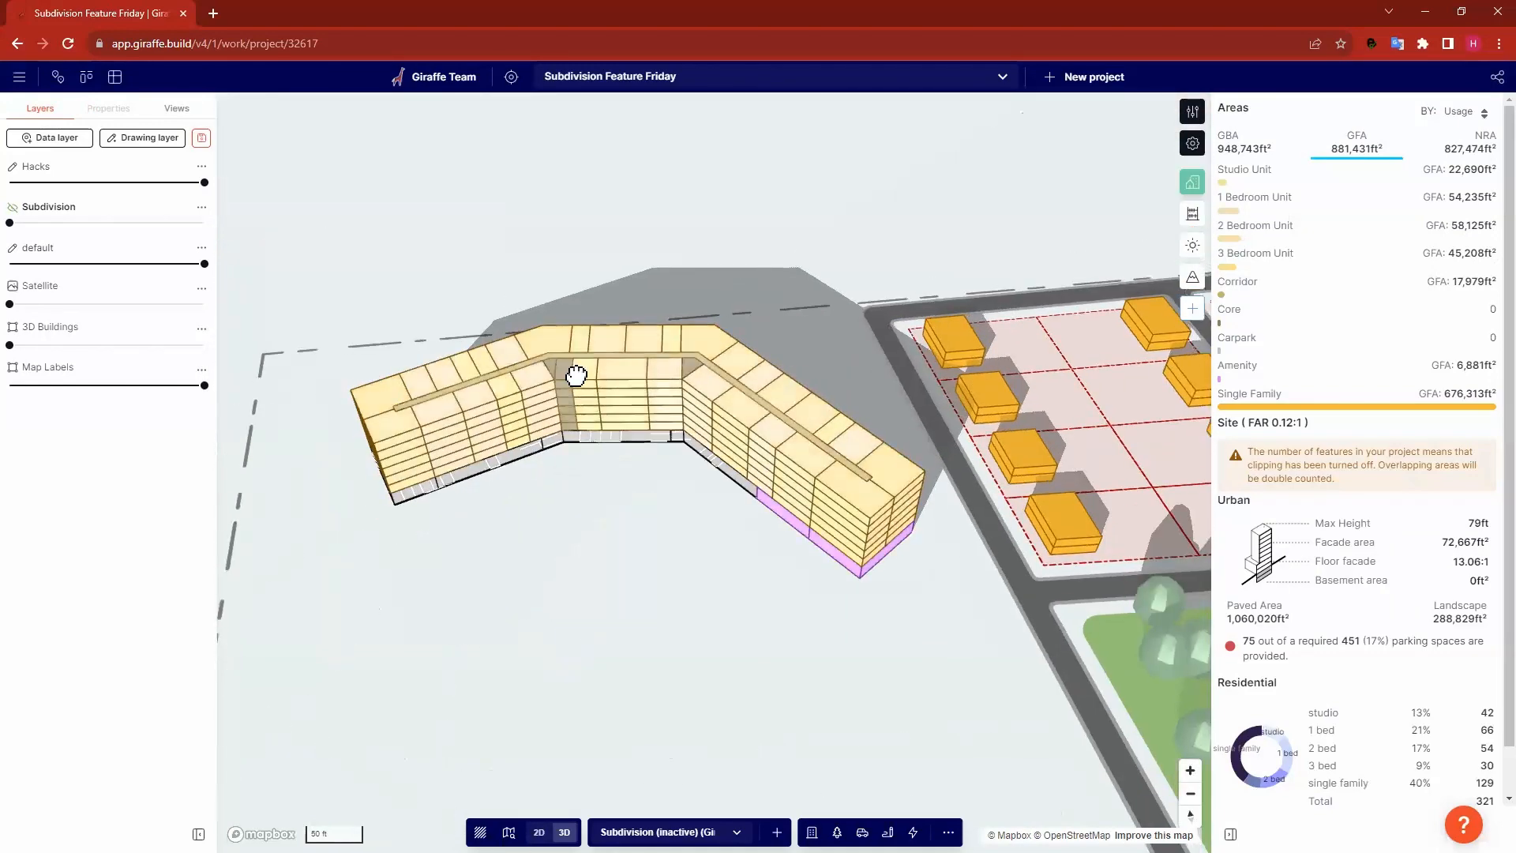
{"action": "left_click", "coordinate": [579, 375]}
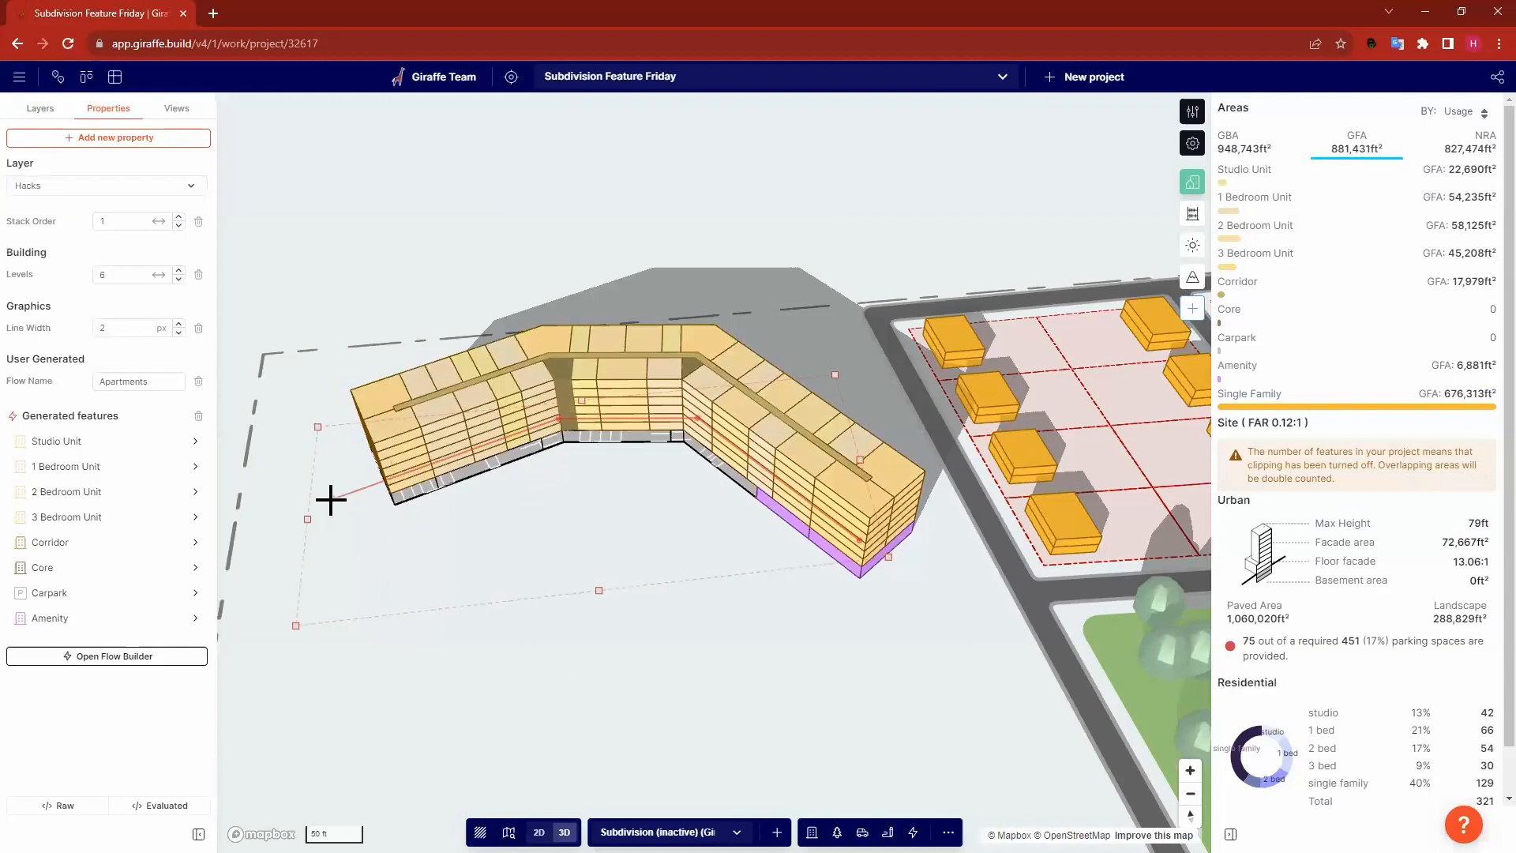
{"action": "left_click_drag", "start_coordinate": [330, 499], "coordinate": [441, 430]}
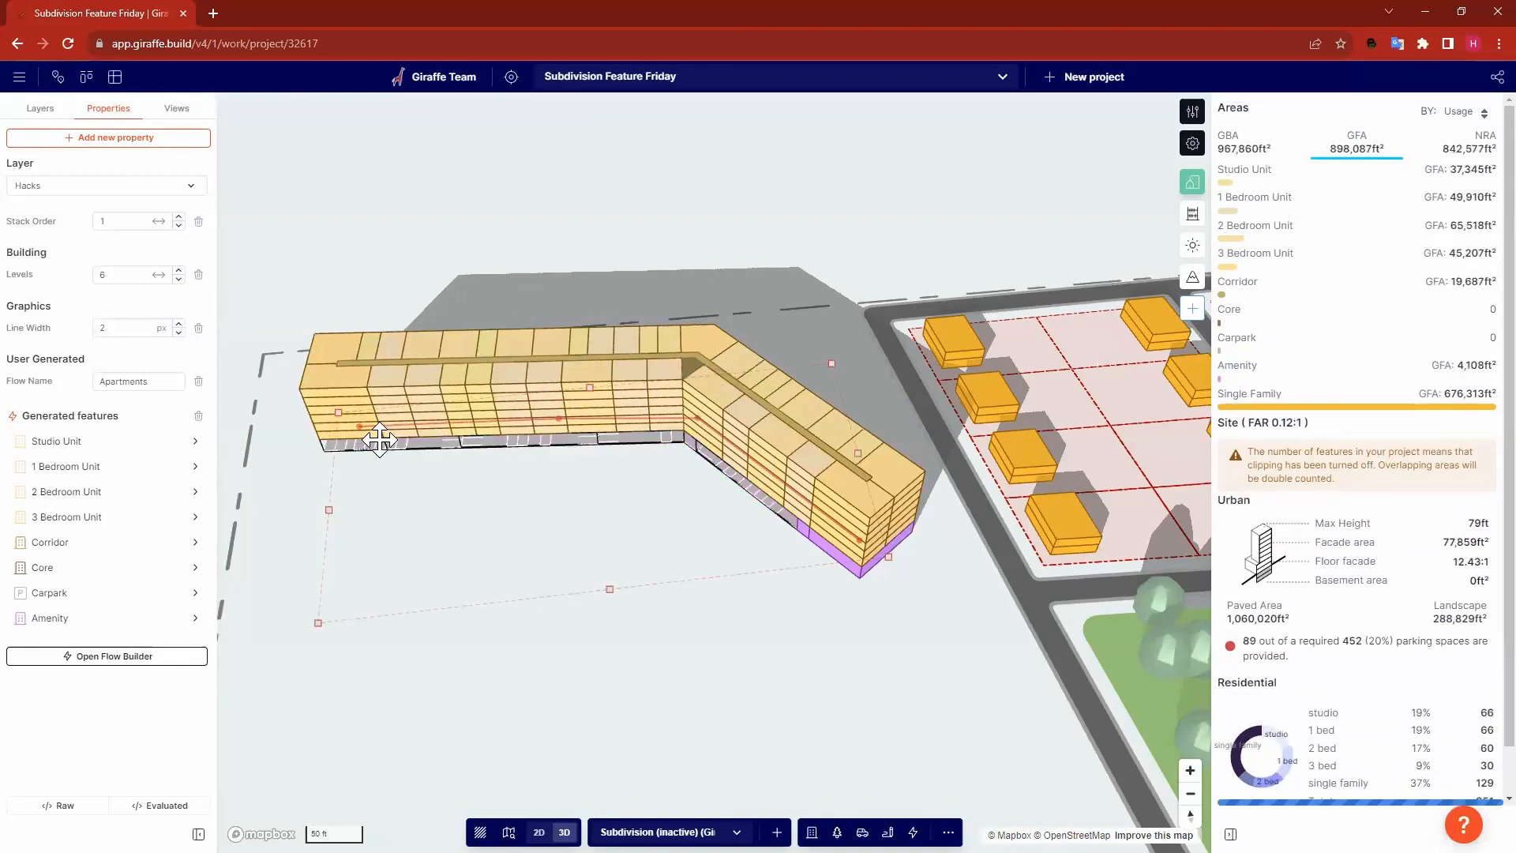
{"action": "left_click", "coordinate": [514, 697]}
Inspect the reshaped apartment building's unit floors, ground-level parking and amenity space from several angles.
{"action": "right_click_drag", "start_coordinate": [557, 708], "coordinate": [593, 608]}
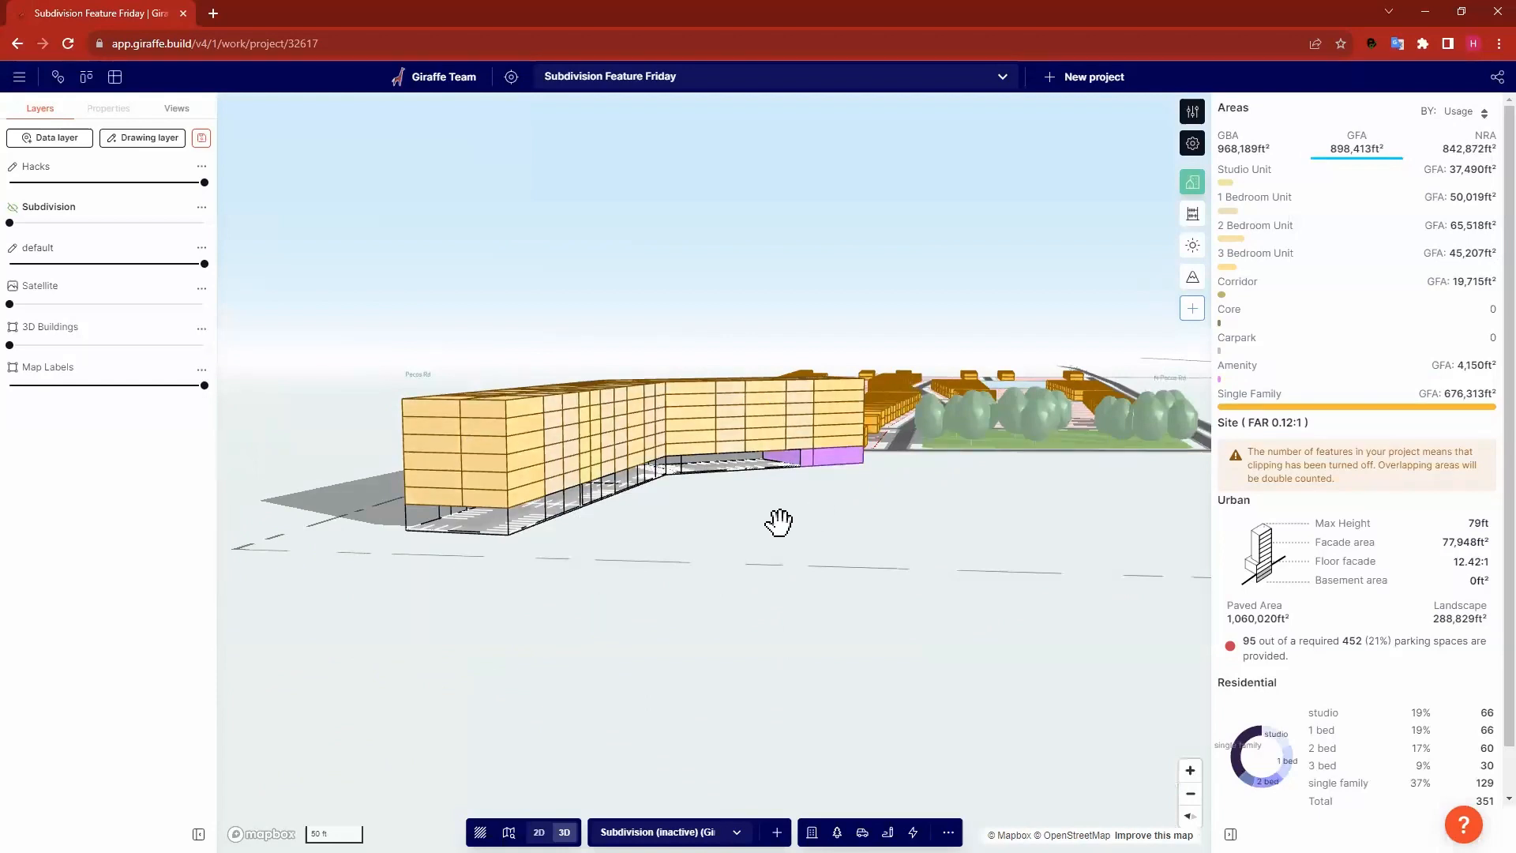
{"action": "scroll", "coordinate": [782, 523], "scroll_direction": "up", "scroll_amount": 3}
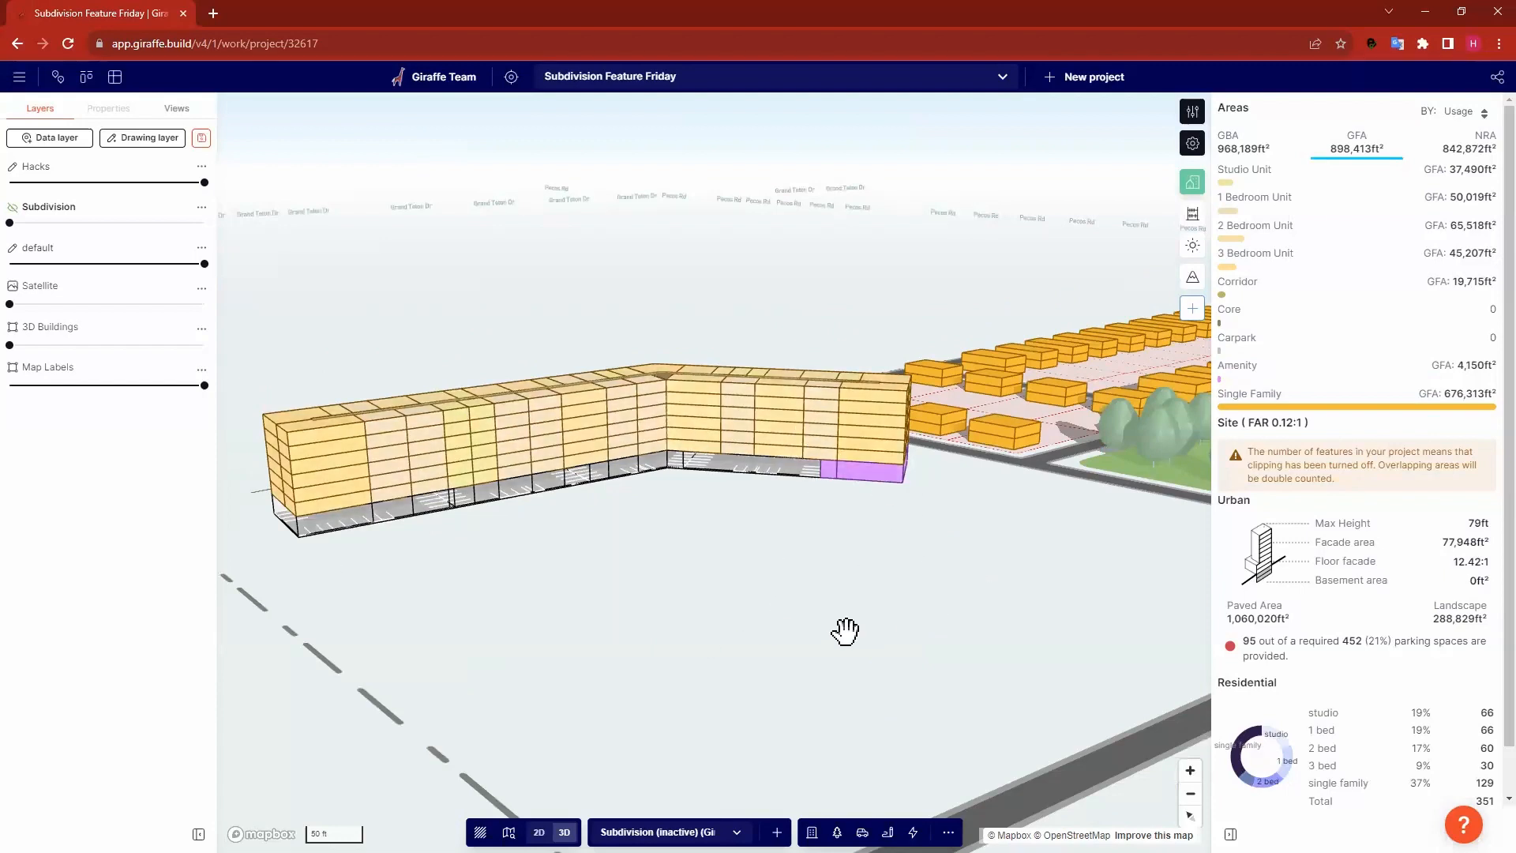
{"action": "scroll", "coordinate": [890, 598], "scroll_direction": "down", "scroll_amount": 3}
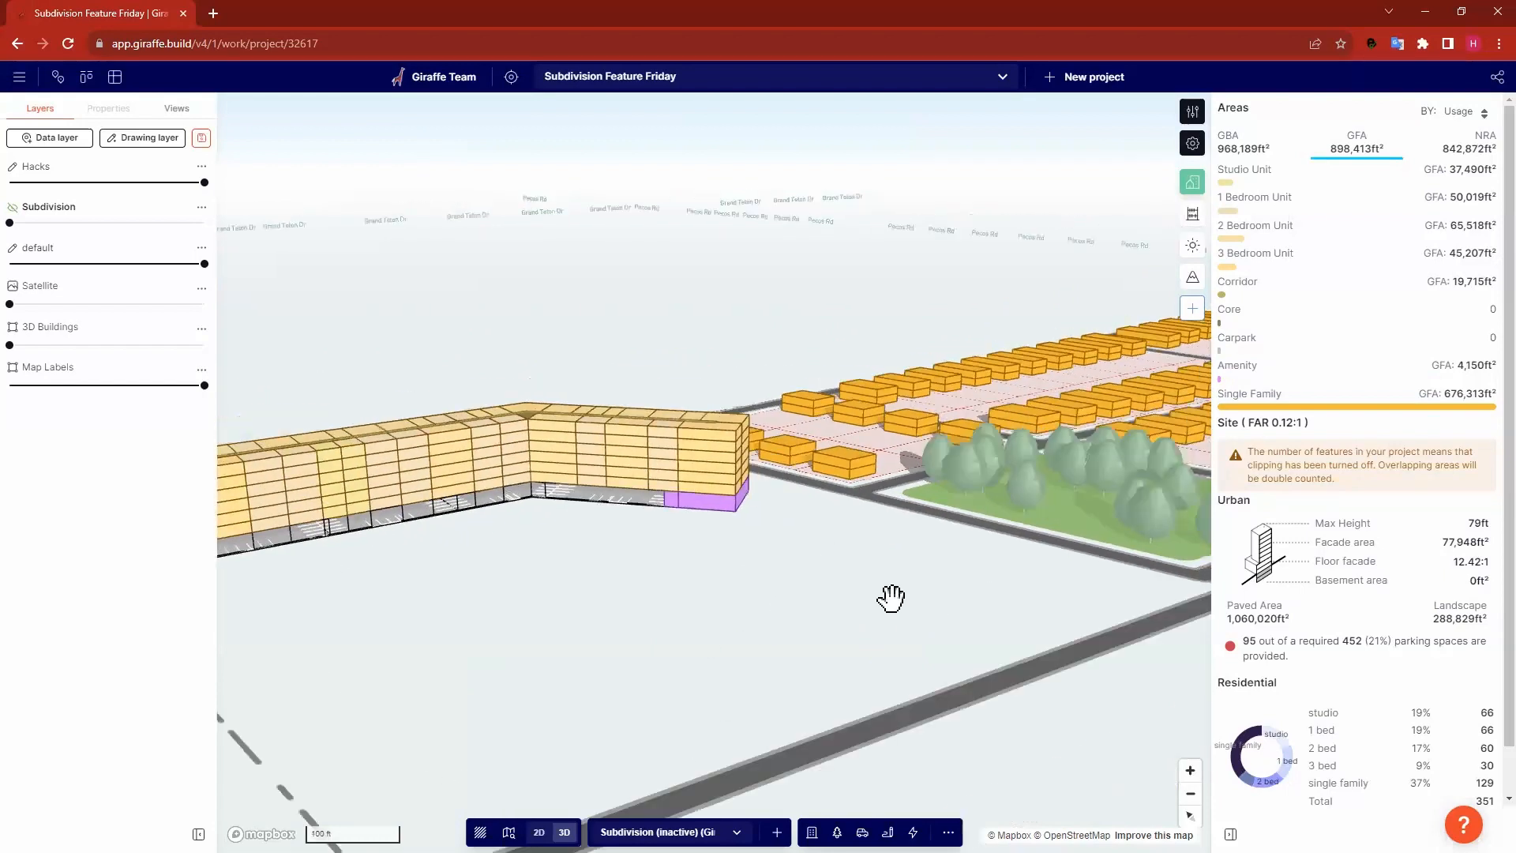
{"action": "right_click_drag", "start_coordinate": [722, 596], "coordinate": [724, 579]}
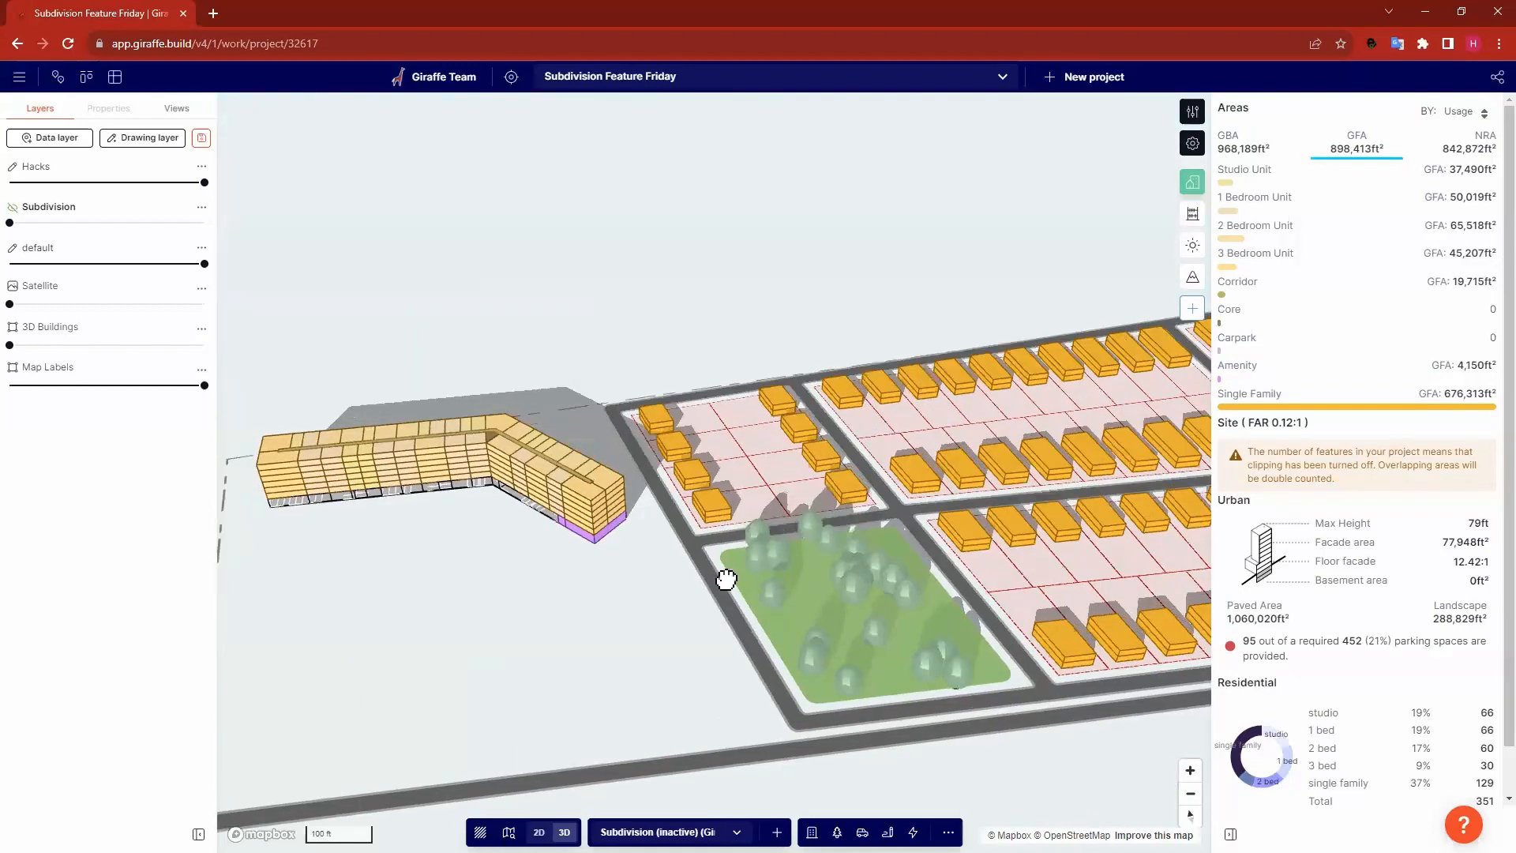
Select the large single family subdivision beside the apartment building and open its flow in Flow Builder.
{"action": "left_click_drag", "start_coordinate": [829, 270], "coordinate": [585, 274]}
{"action": "scroll", "coordinate": [585, 334], "scroll_direction": "down", "scroll_amount": 5}
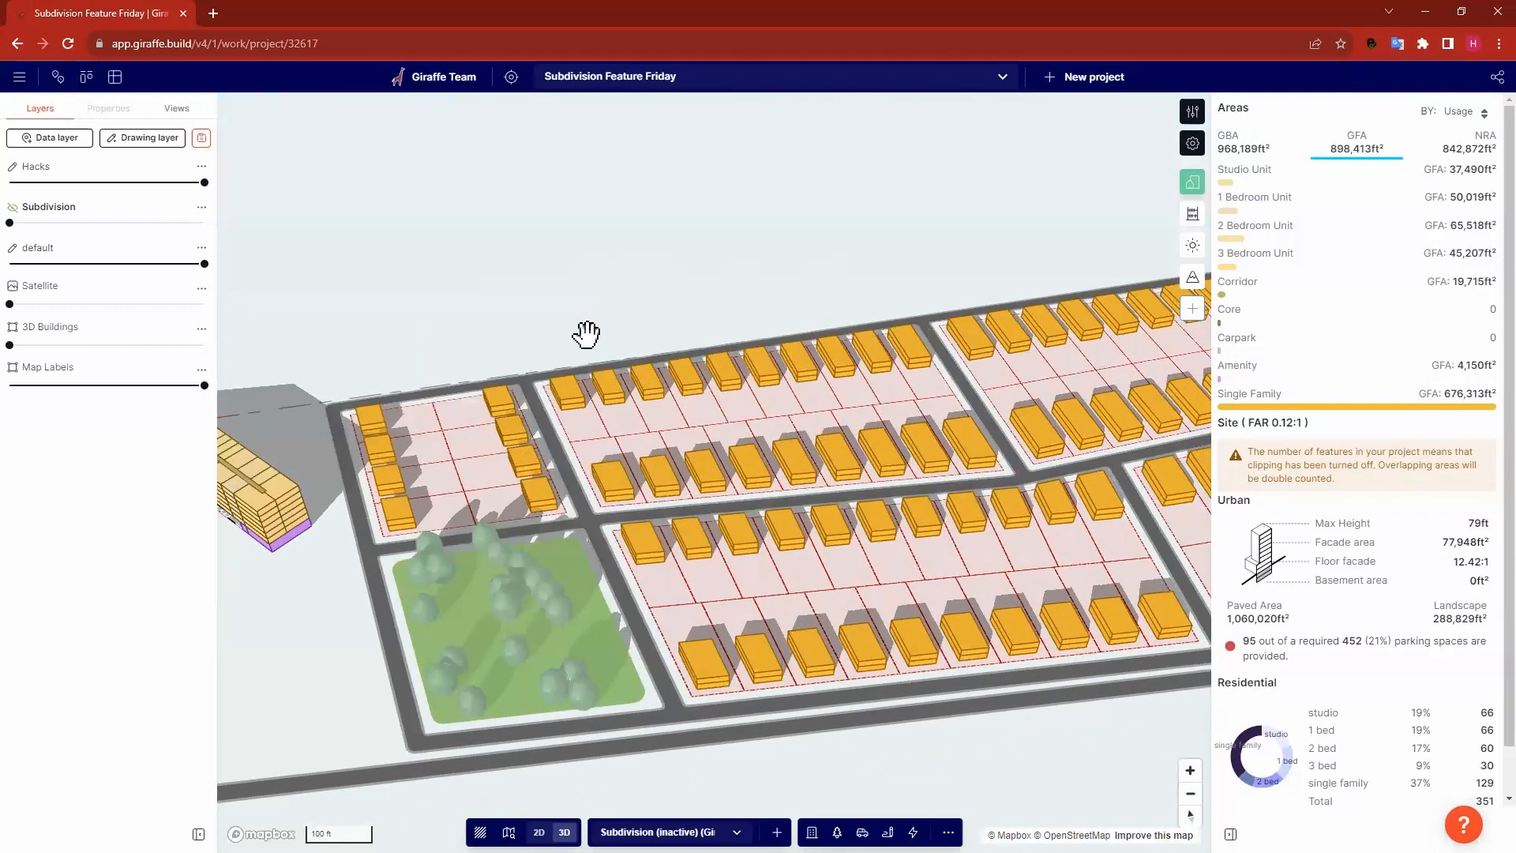
{"action": "left_click_drag", "start_coordinate": [773, 294], "coordinate": [726, 342]}
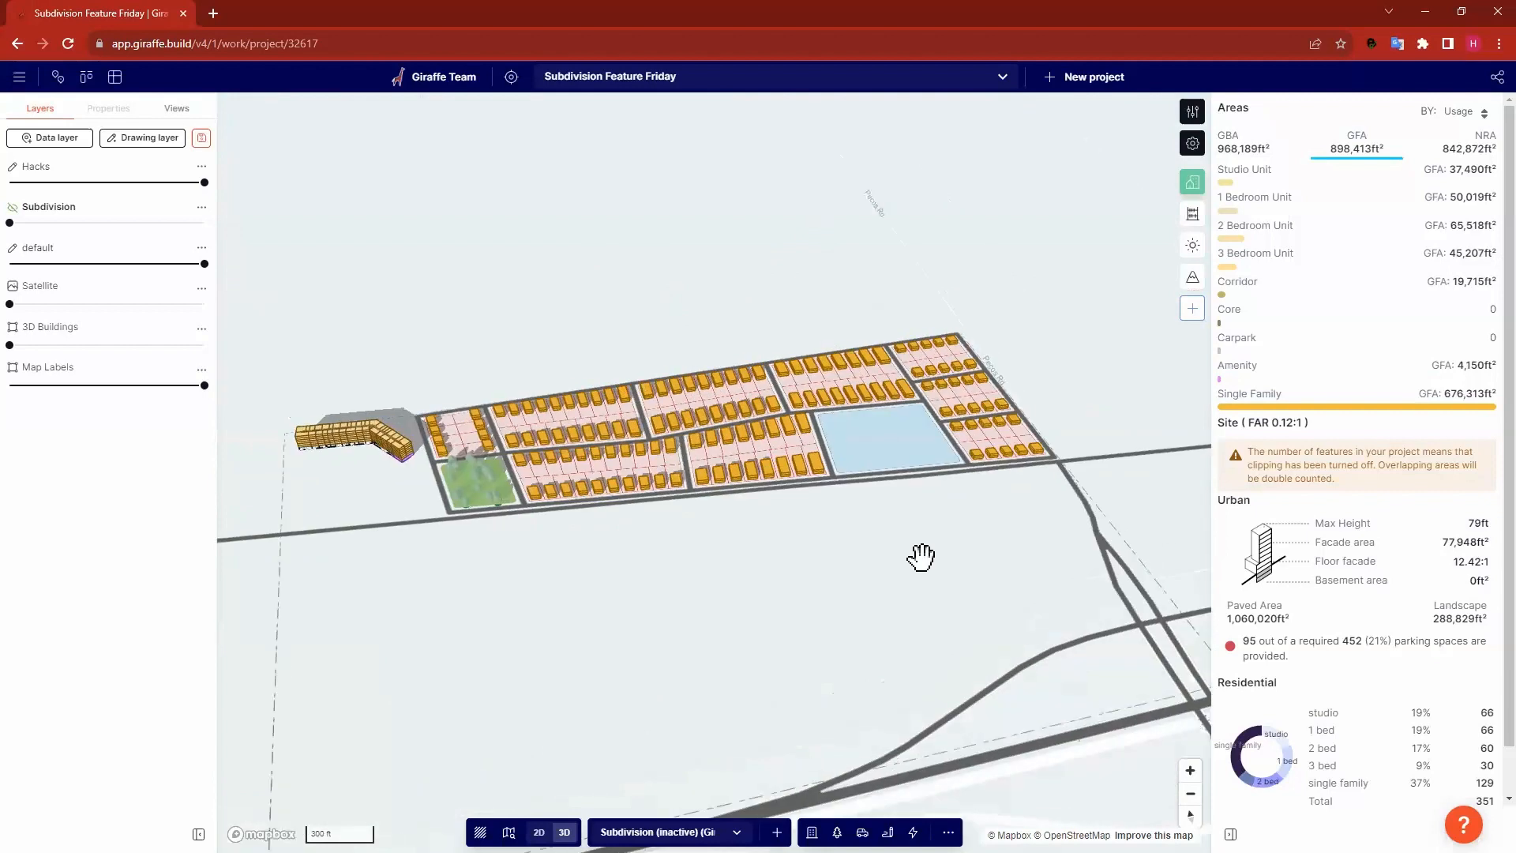
{"action": "right_click_drag", "start_coordinate": [921, 555], "coordinate": [904, 603]}
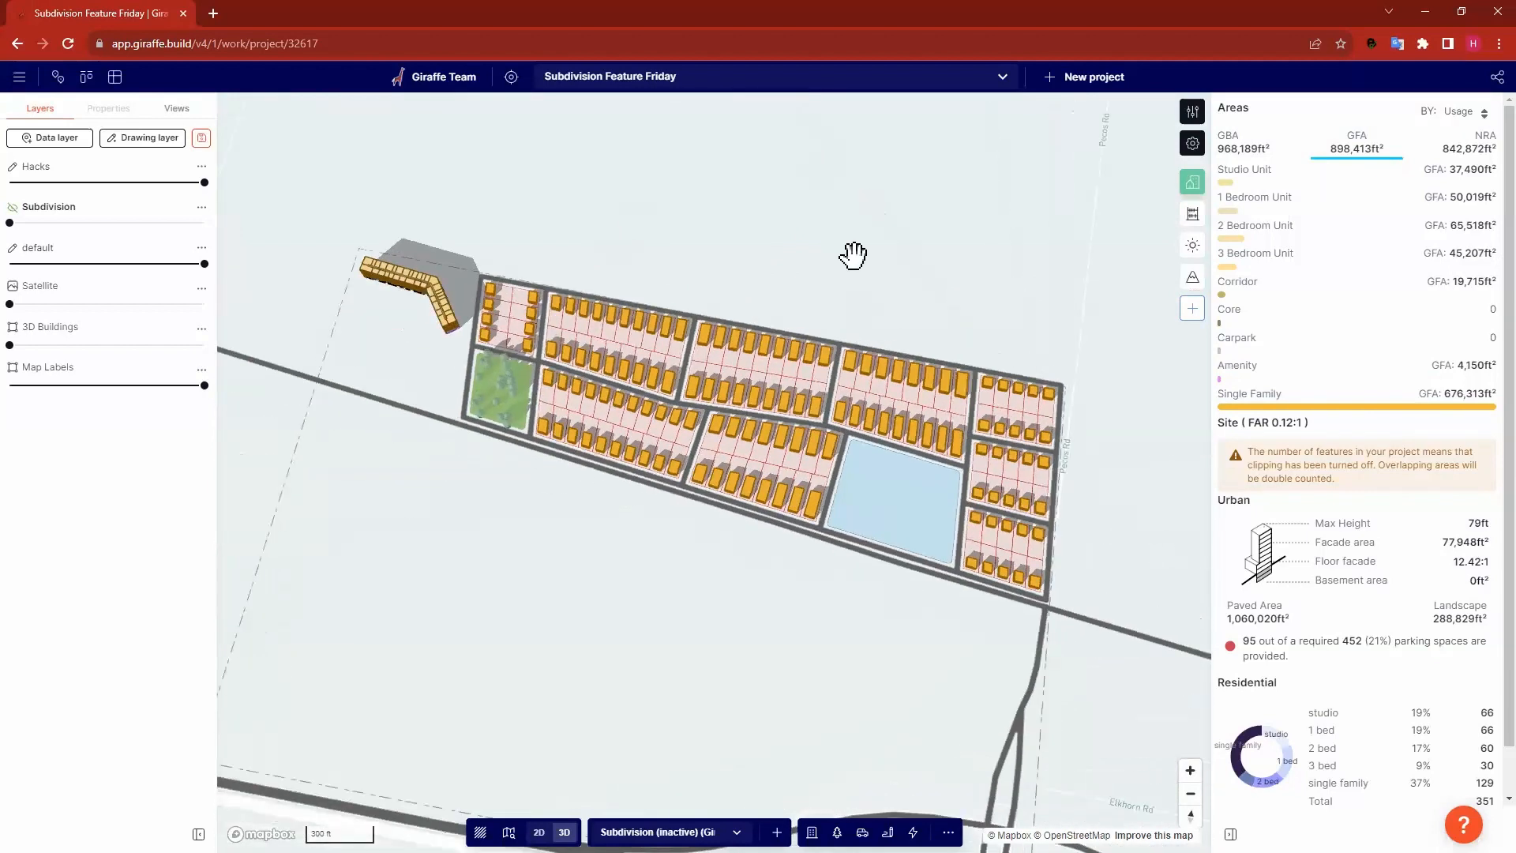
{"action": "left_click_drag", "start_coordinate": [856, 253], "coordinate": [771, 240]}
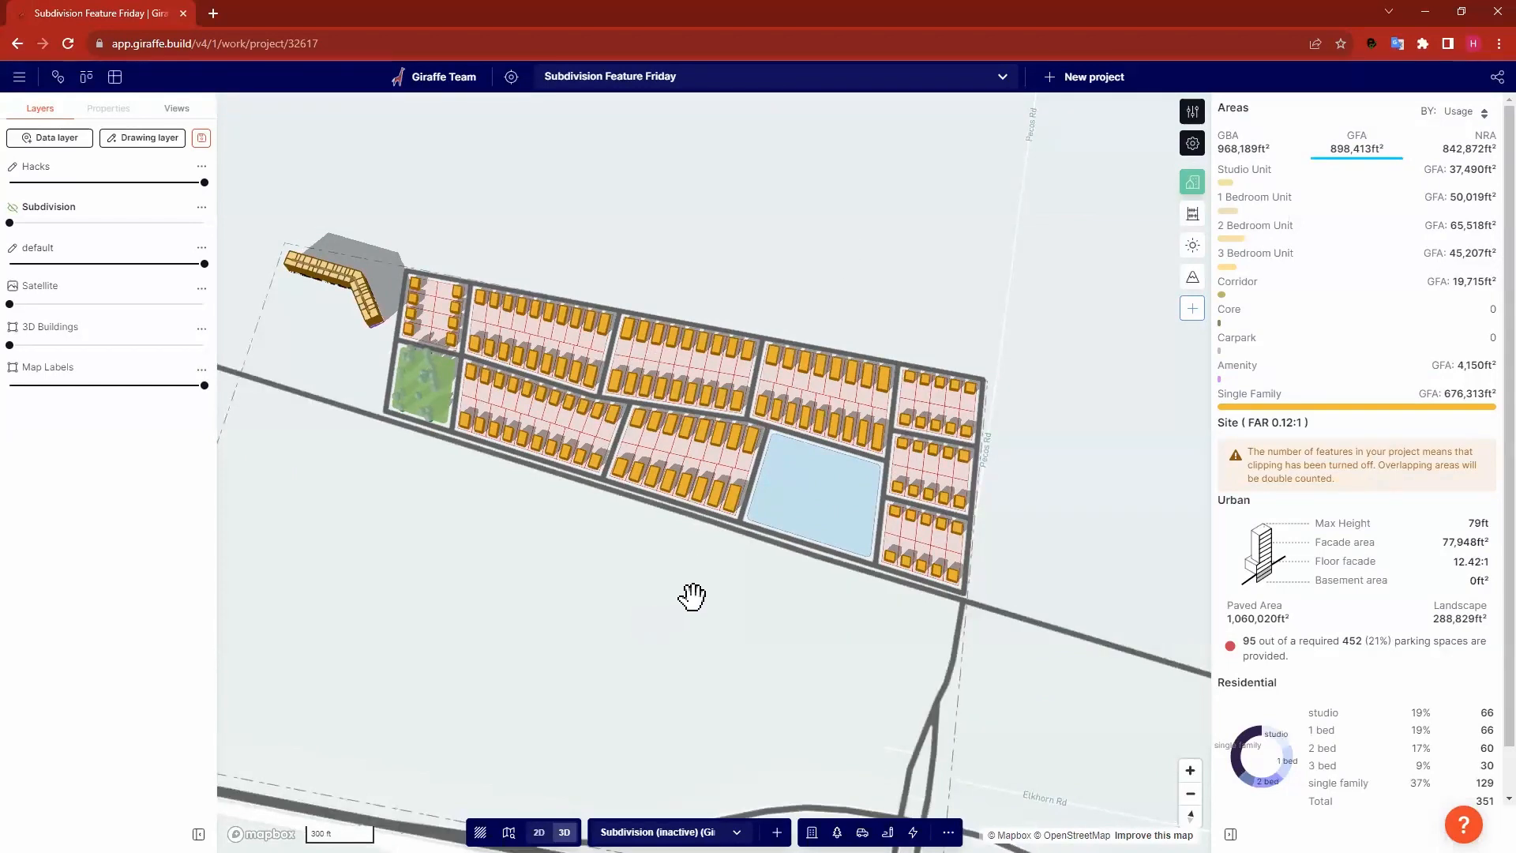
{"action": "left_click_drag", "start_coordinate": [754, 517], "coordinate": [798, 490]}
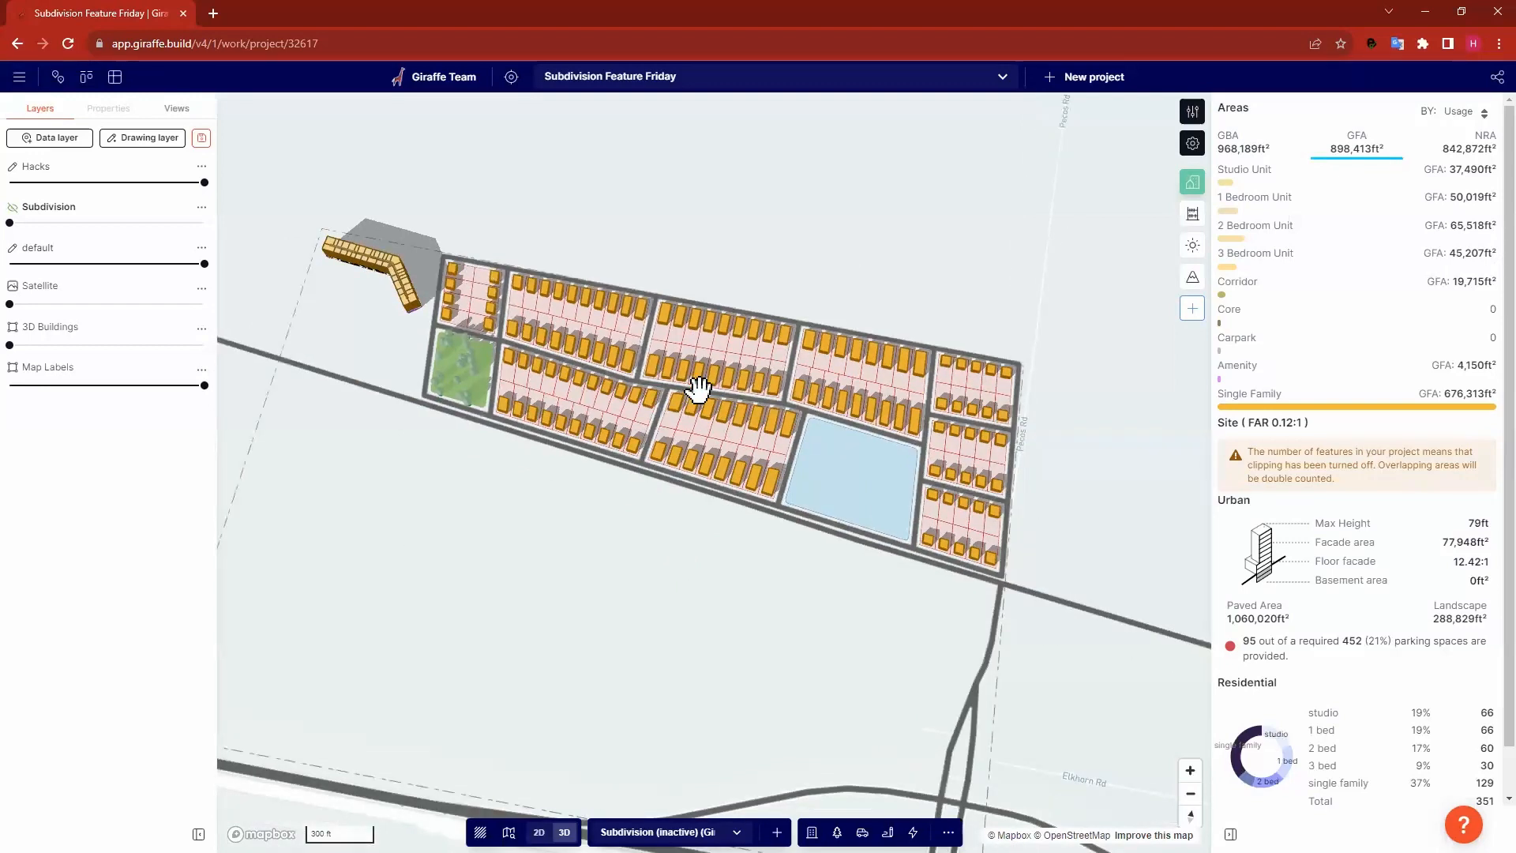
{"action": "left_click", "coordinate": [730, 347]}
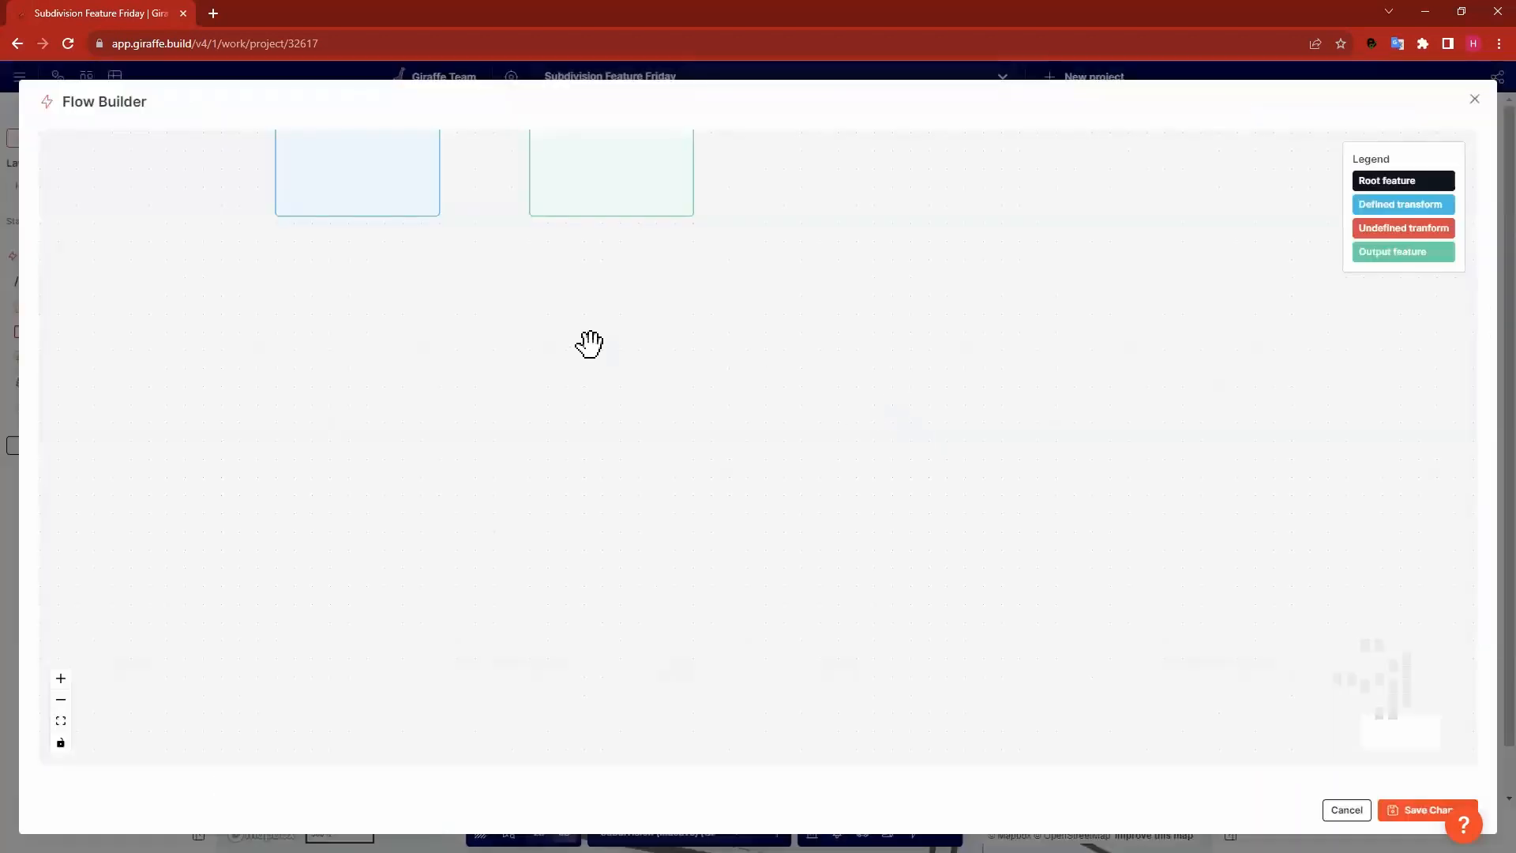
Examine how the root Feature feeds the first Subdivide Lots transform, which splits the site into blocks.
{"action": "left_click_drag", "start_coordinate": [589, 345], "coordinate": [889, 635]}
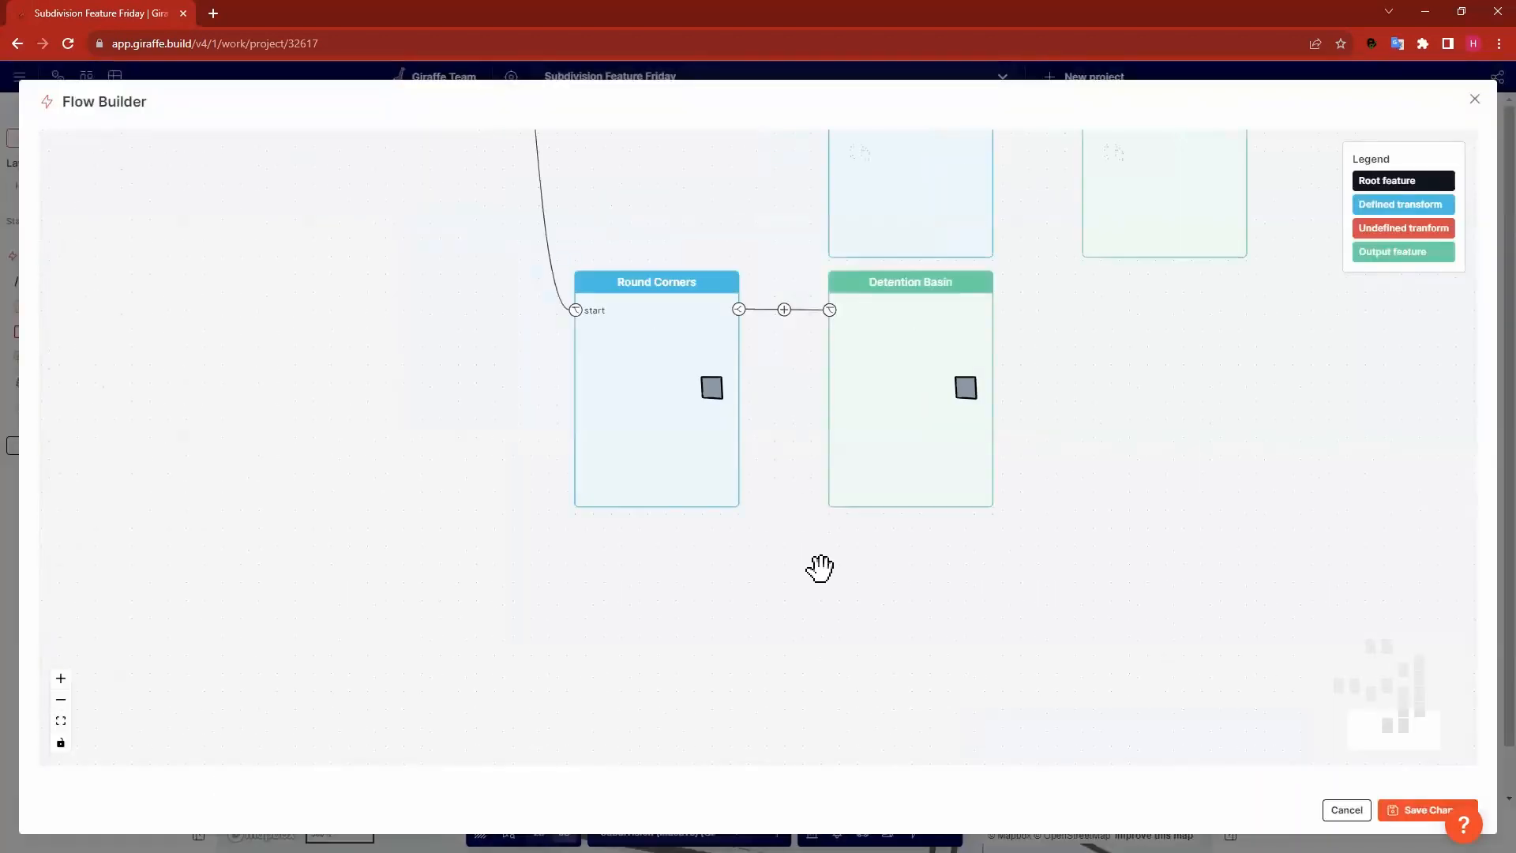
{"action": "scroll", "coordinate": [819, 569], "scroll_direction": "down", "scroll_amount": 5}
{"action": "scroll", "coordinate": [771, 518], "scroll_direction": "down", "scroll_amount": 1}
{"action": "scroll", "coordinate": [545, 236], "scroll_direction": "up", "scroll_amount": 5}
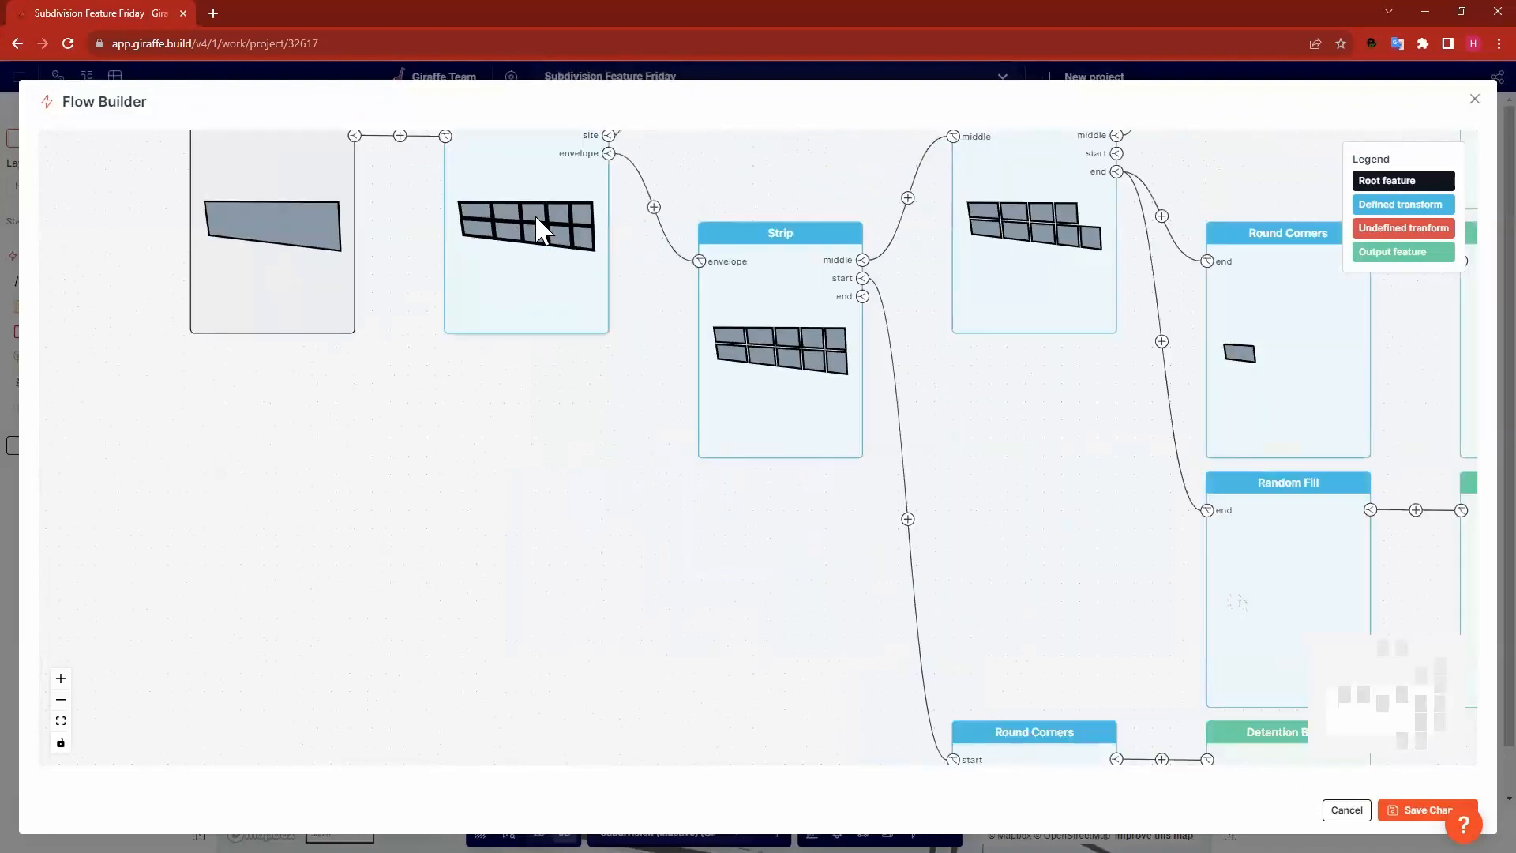
{"action": "left_click_drag", "start_coordinate": [680, 264], "coordinate": [845, 564]}
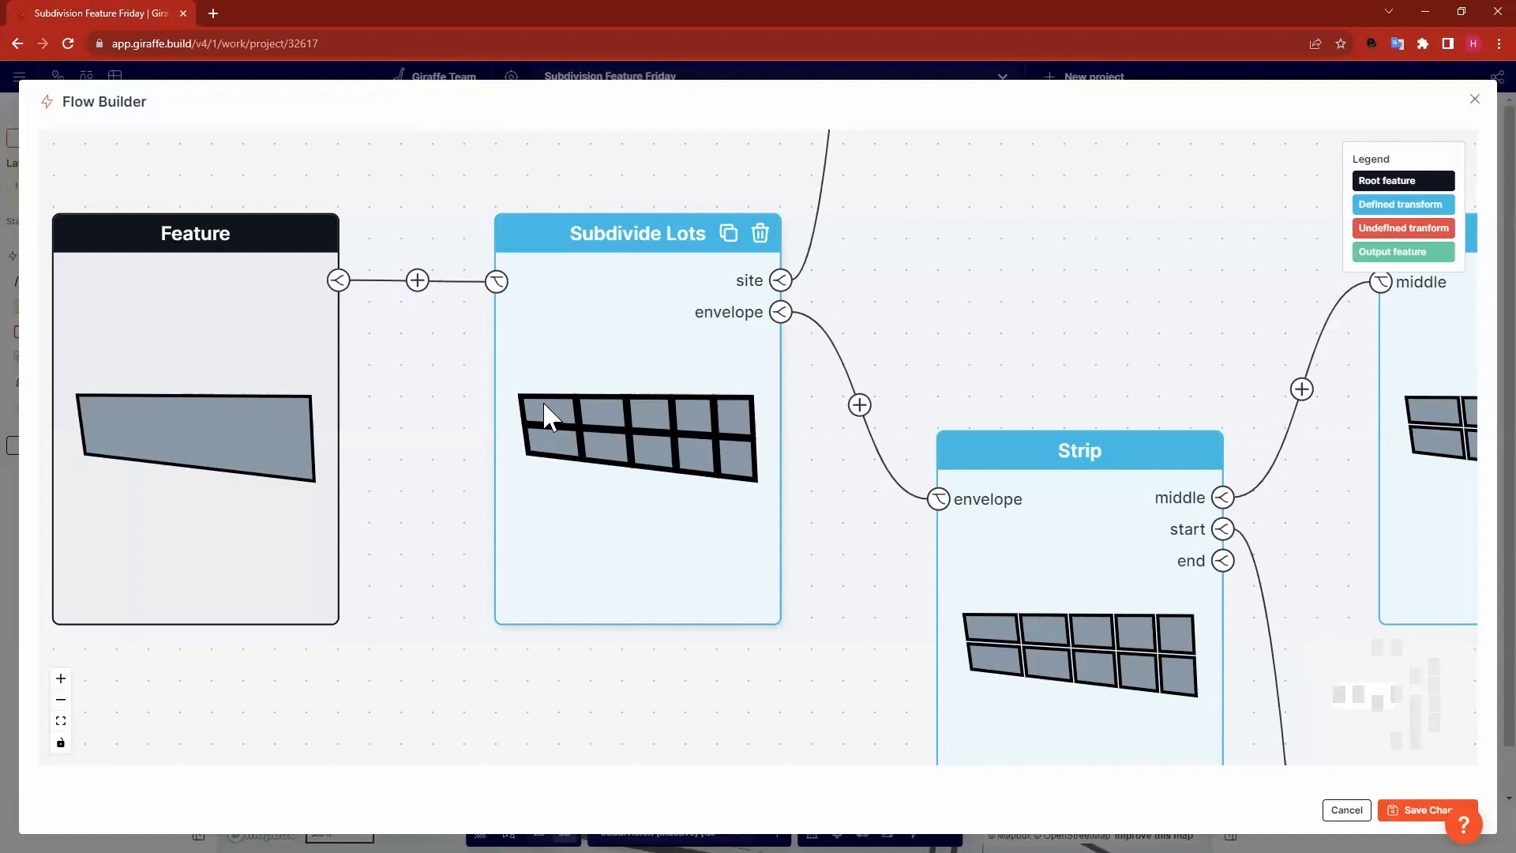
{"action": "scroll", "coordinate": [537, 405], "scroll_direction": "down", "scroll_amount": 8}
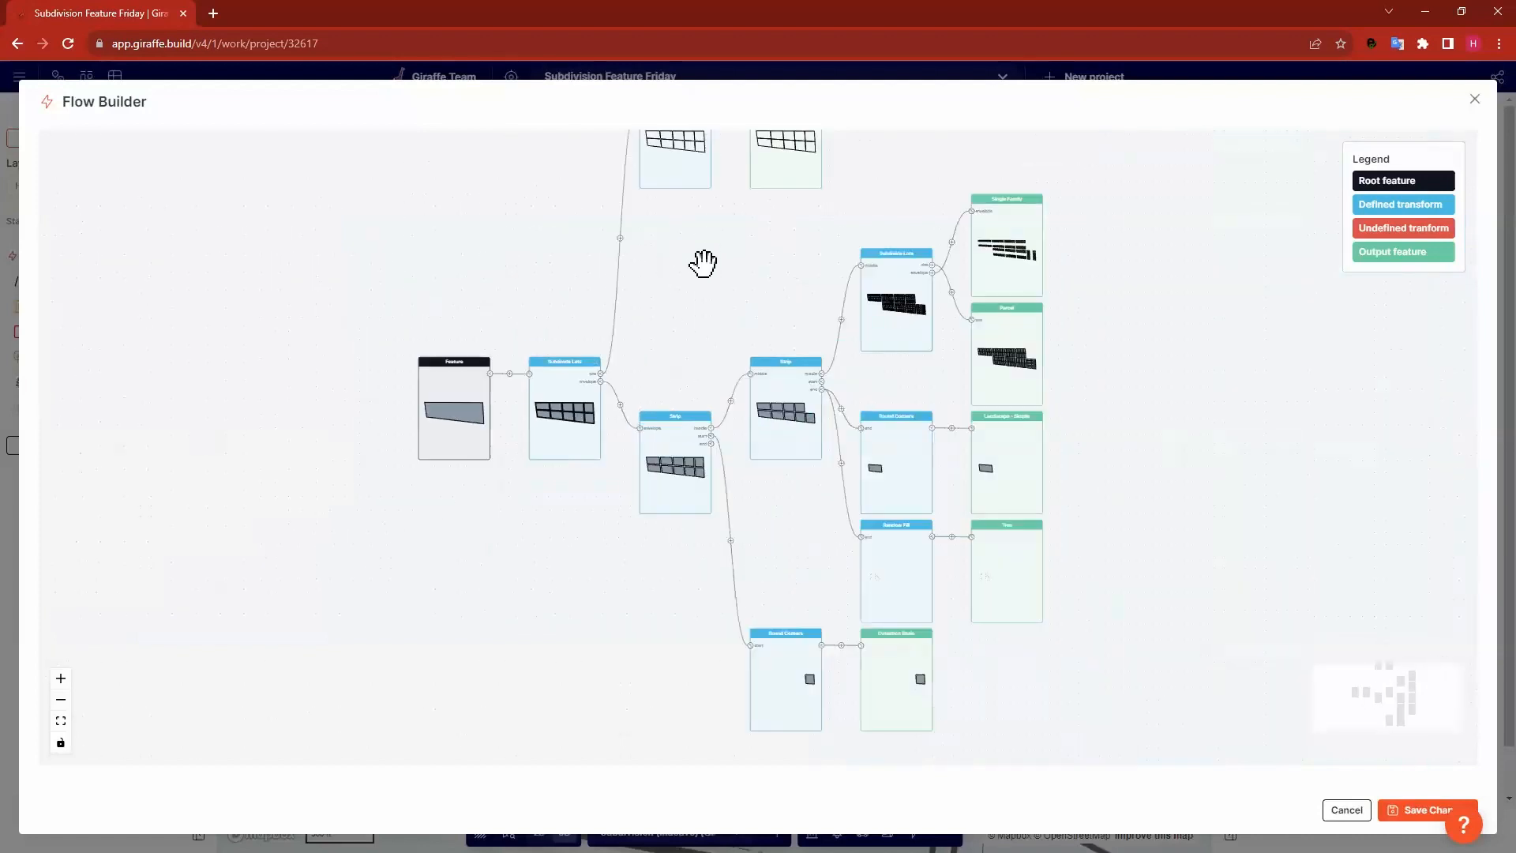
Examine how the Subdivide Lots site output passes through the Explode transform to the Road output.
{"action": "left_click_drag", "start_coordinate": [704, 261], "coordinate": [627, 303]}
{"action": "left_click_drag", "start_coordinate": [892, 195], "coordinate": [878, 249]}
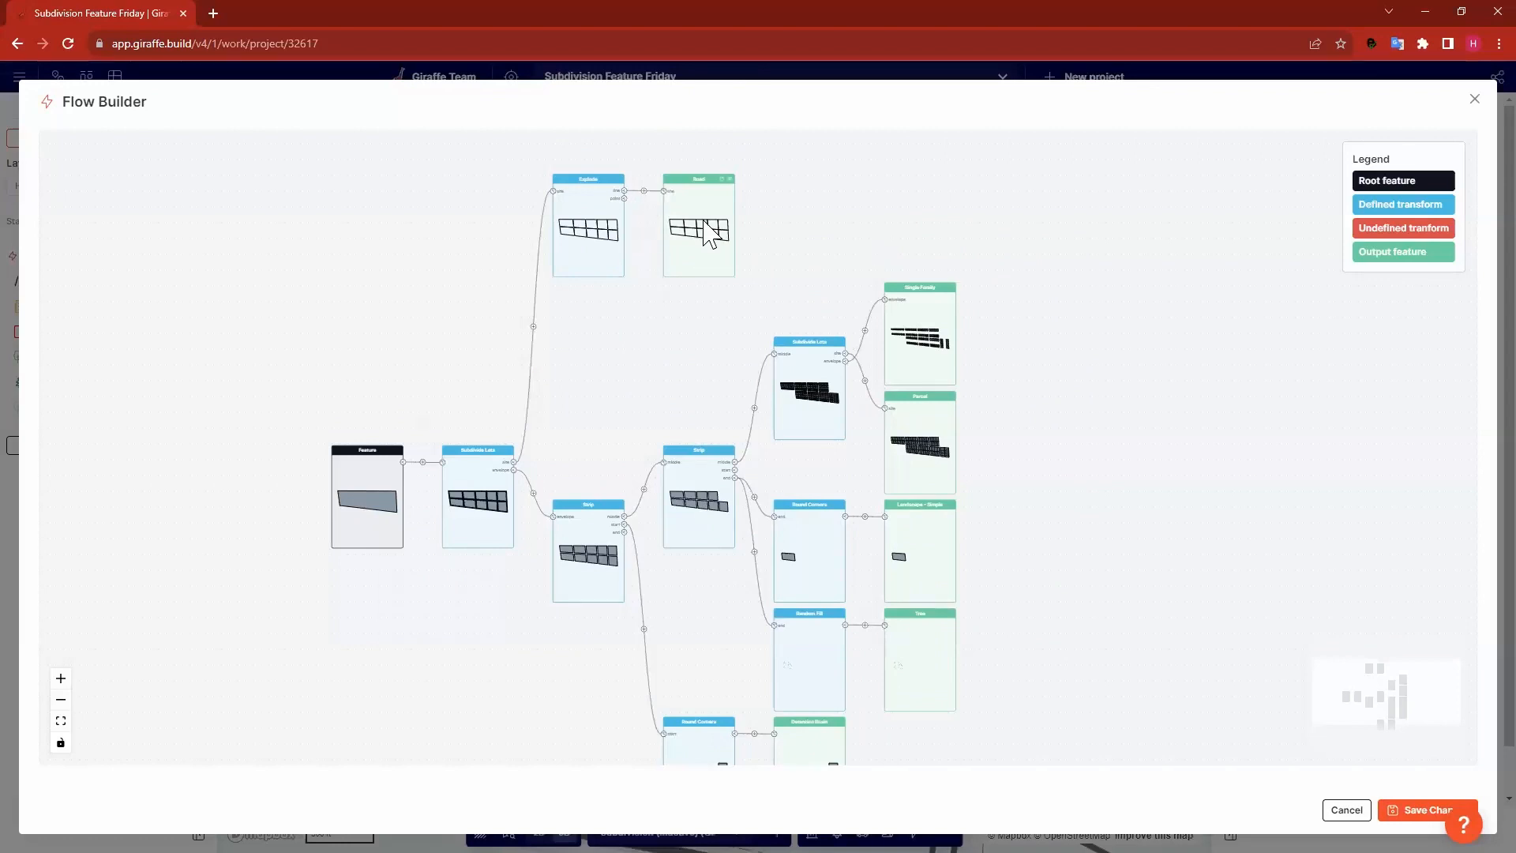
{"action": "scroll", "coordinate": [626, 236], "scroll_direction": "up", "scroll_amount": 5}
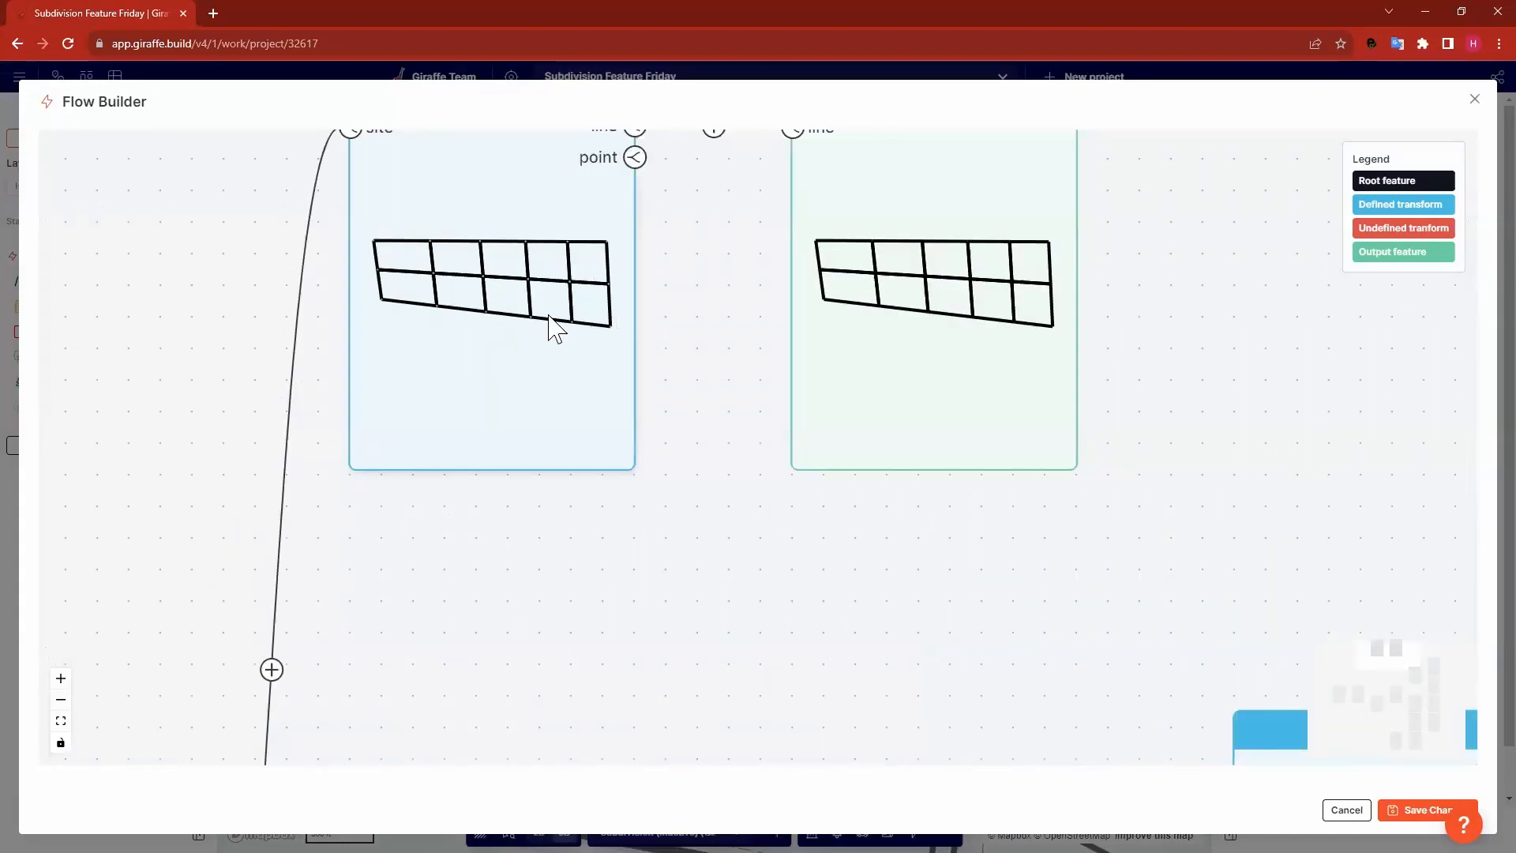
{"action": "scroll", "coordinate": [725, 359], "scroll_direction": "up", "scroll_amount": 1}
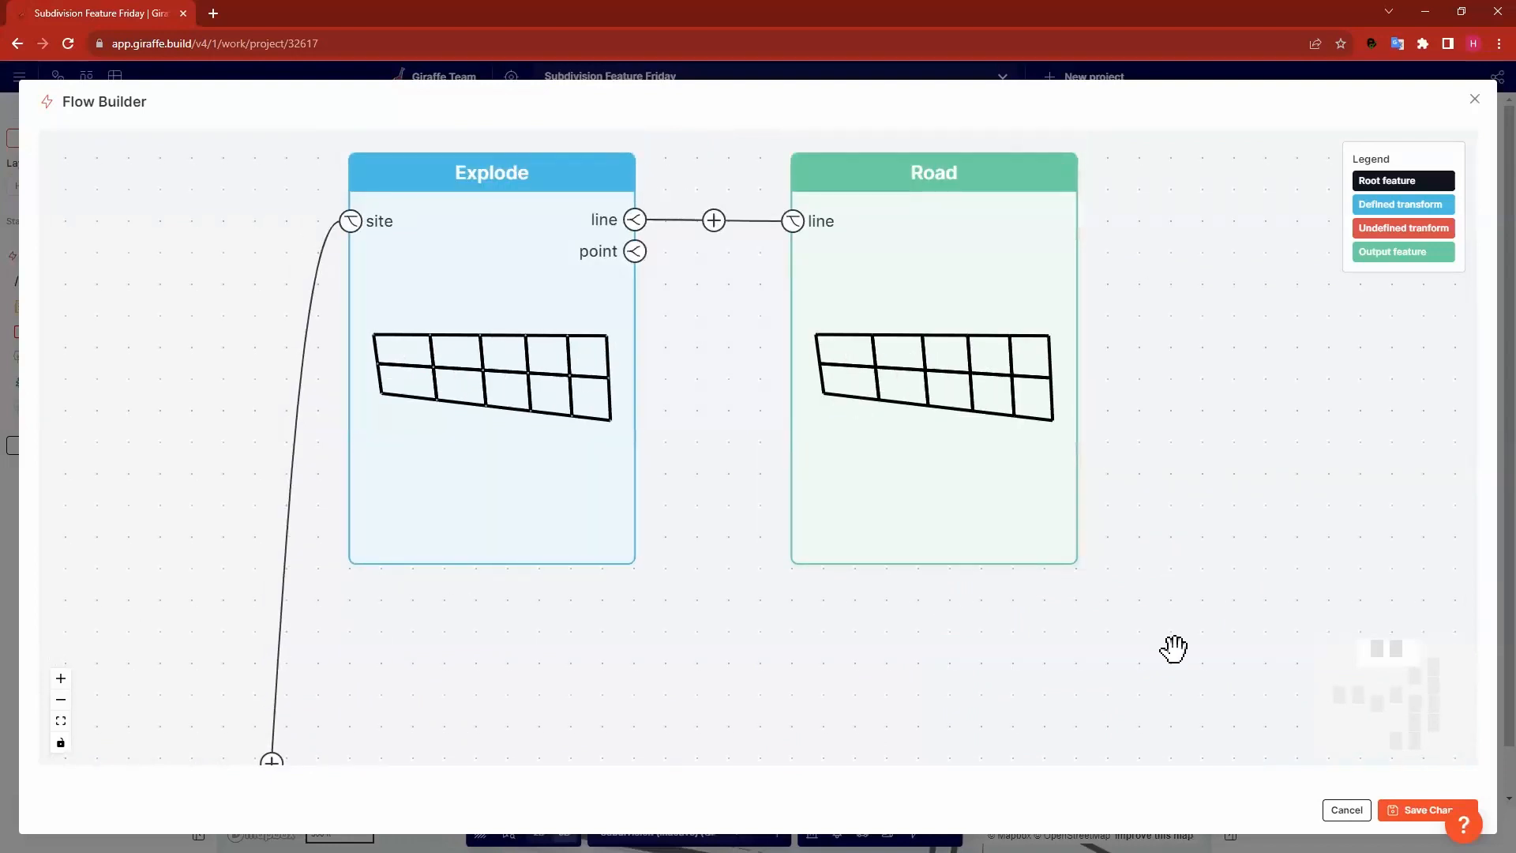
{"action": "left_click_drag", "start_coordinate": [1173, 647], "coordinate": [1121, 585]}
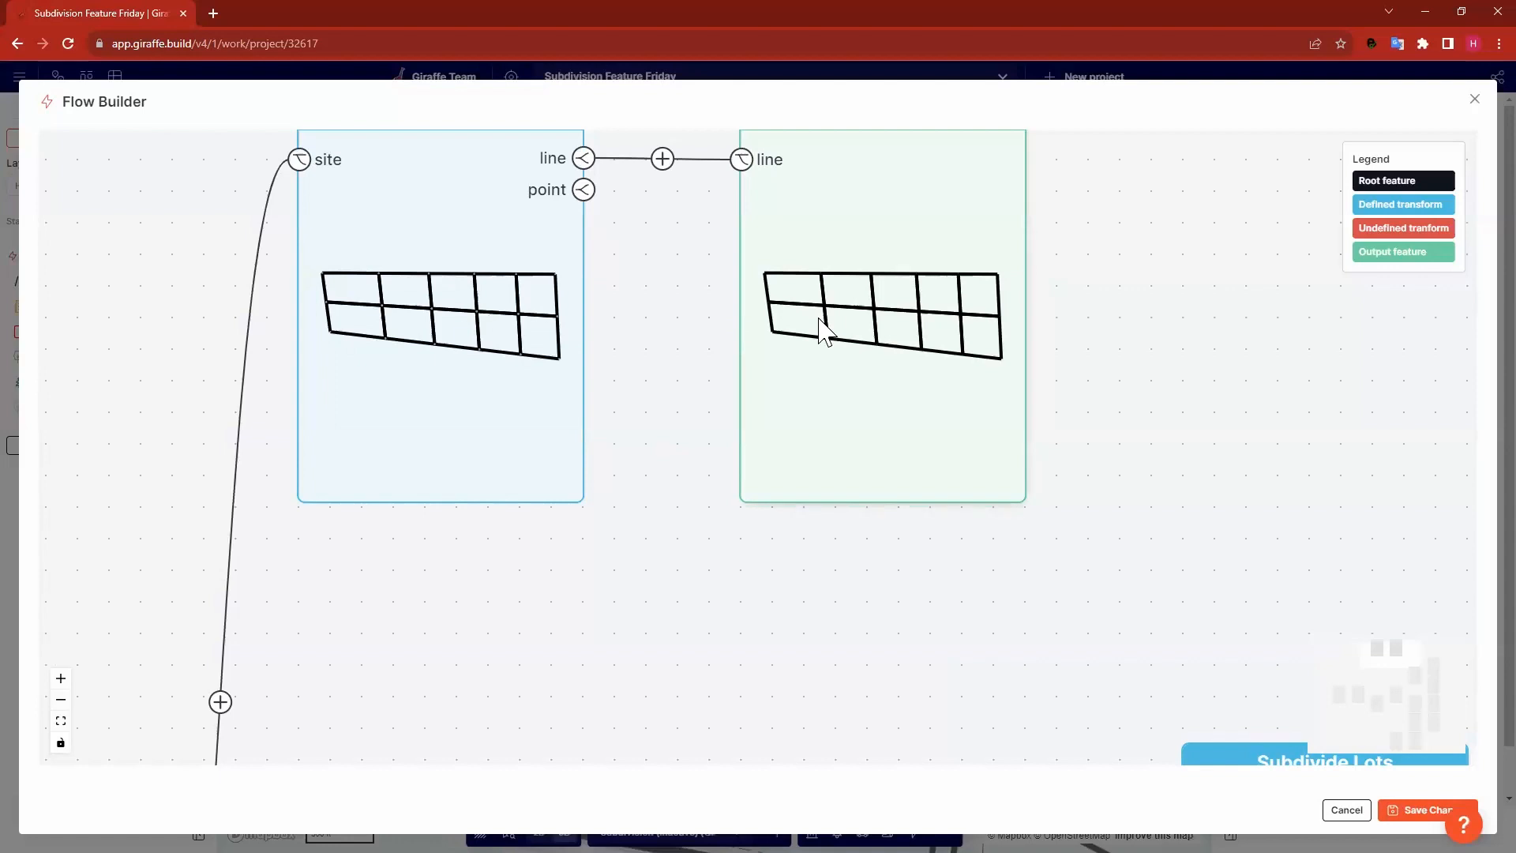
Trace the envelope output through the two Strip transforms to the Landscape - Simple, Tree and Detention Basin branches.
{"action": "left_click_drag", "start_coordinate": [636, 600], "coordinate": [551, 118]}
{"action": "scroll", "coordinate": [624, 379], "scroll_direction": "down", "scroll_amount": 10}
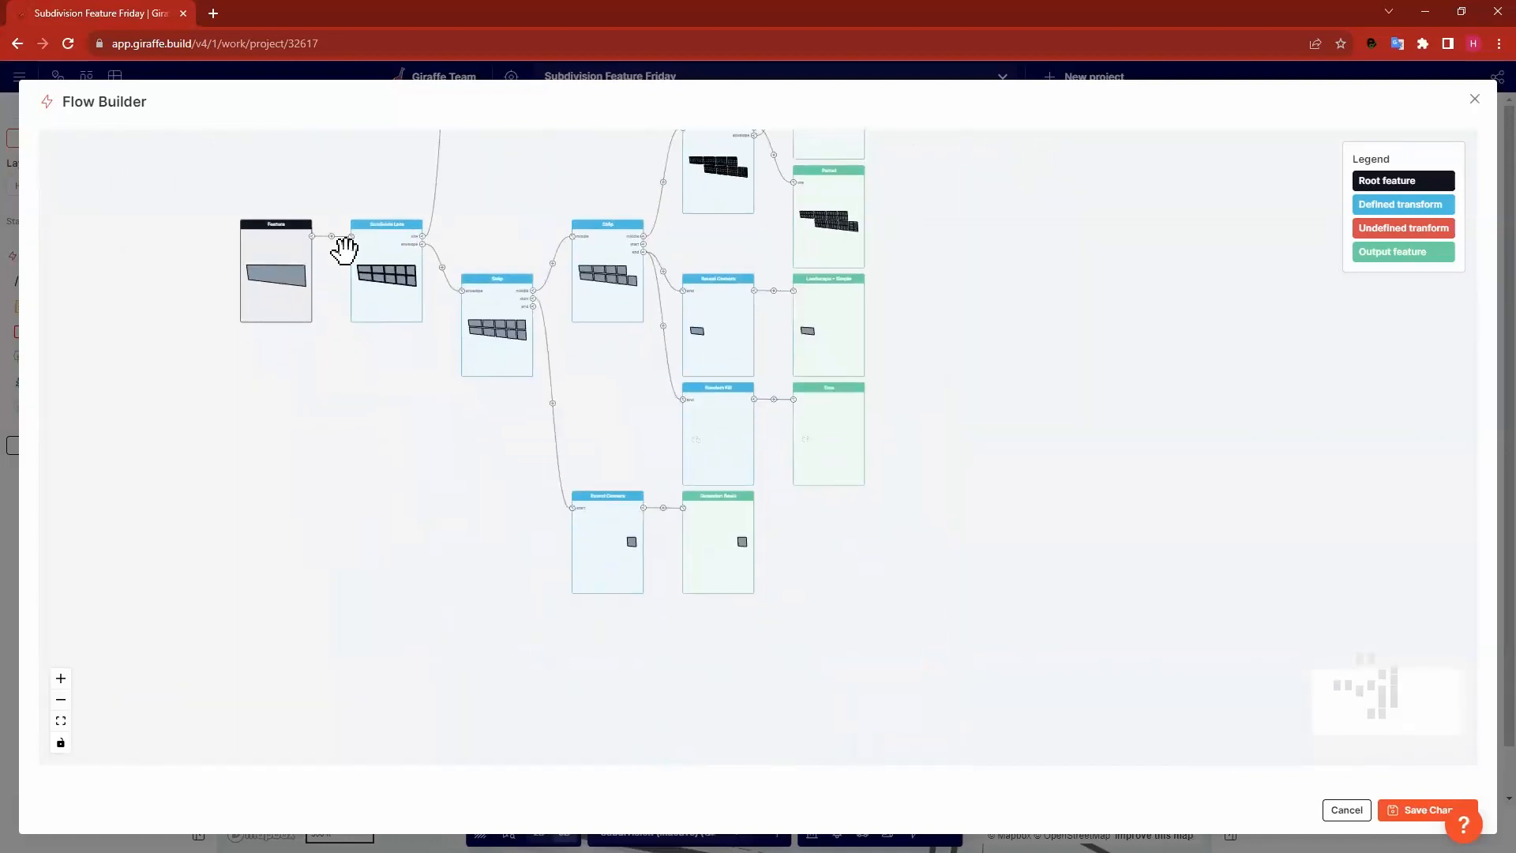
{"action": "scroll", "coordinate": [344, 249], "scroll_direction": "up", "scroll_amount": 5}
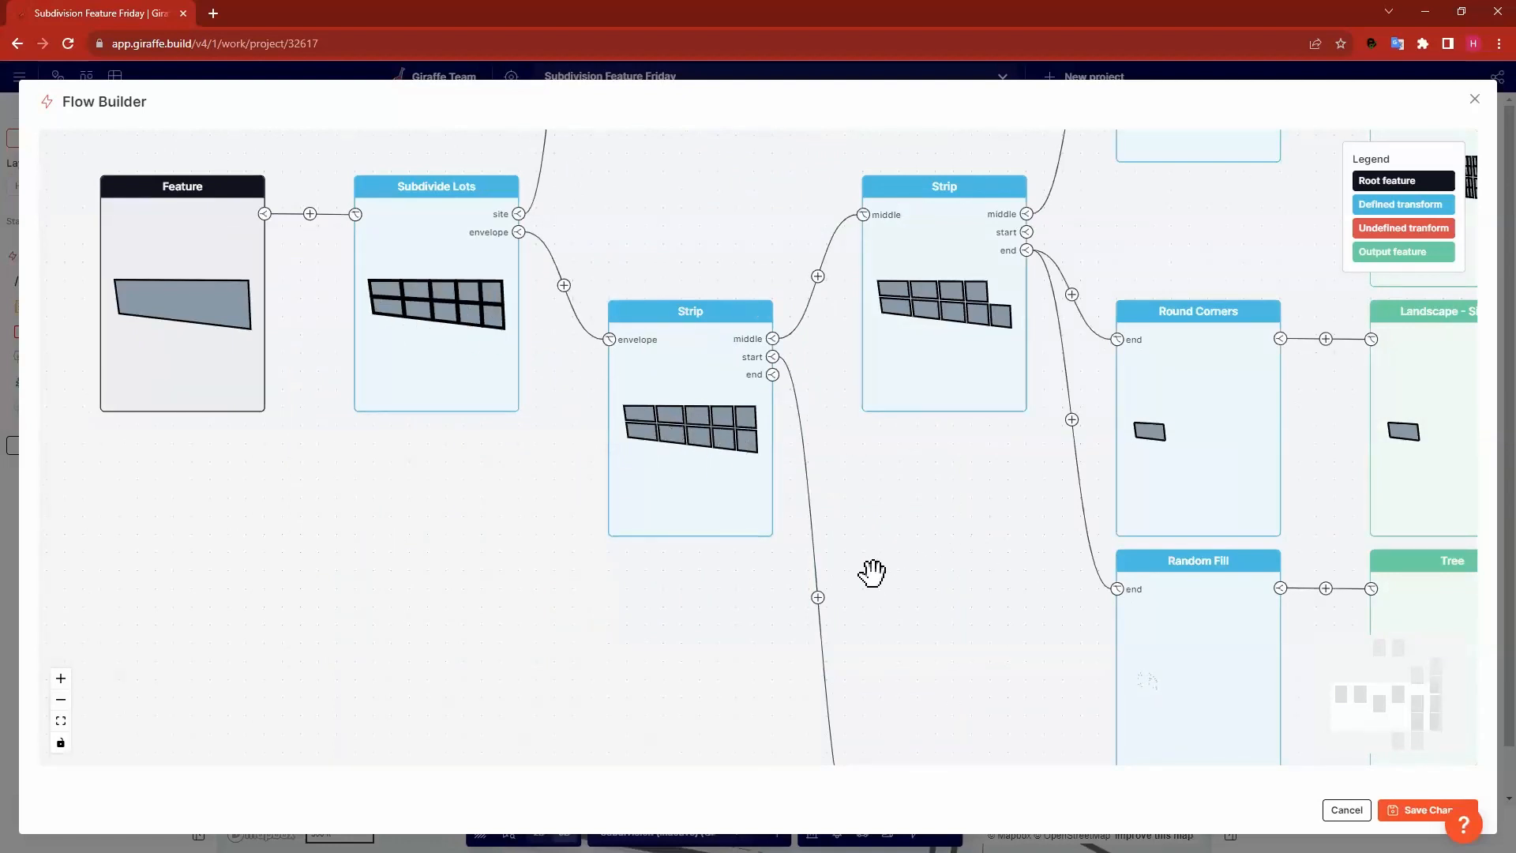
{"action": "left_click_drag", "start_coordinate": [794, 575], "coordinate": [539, 684]}
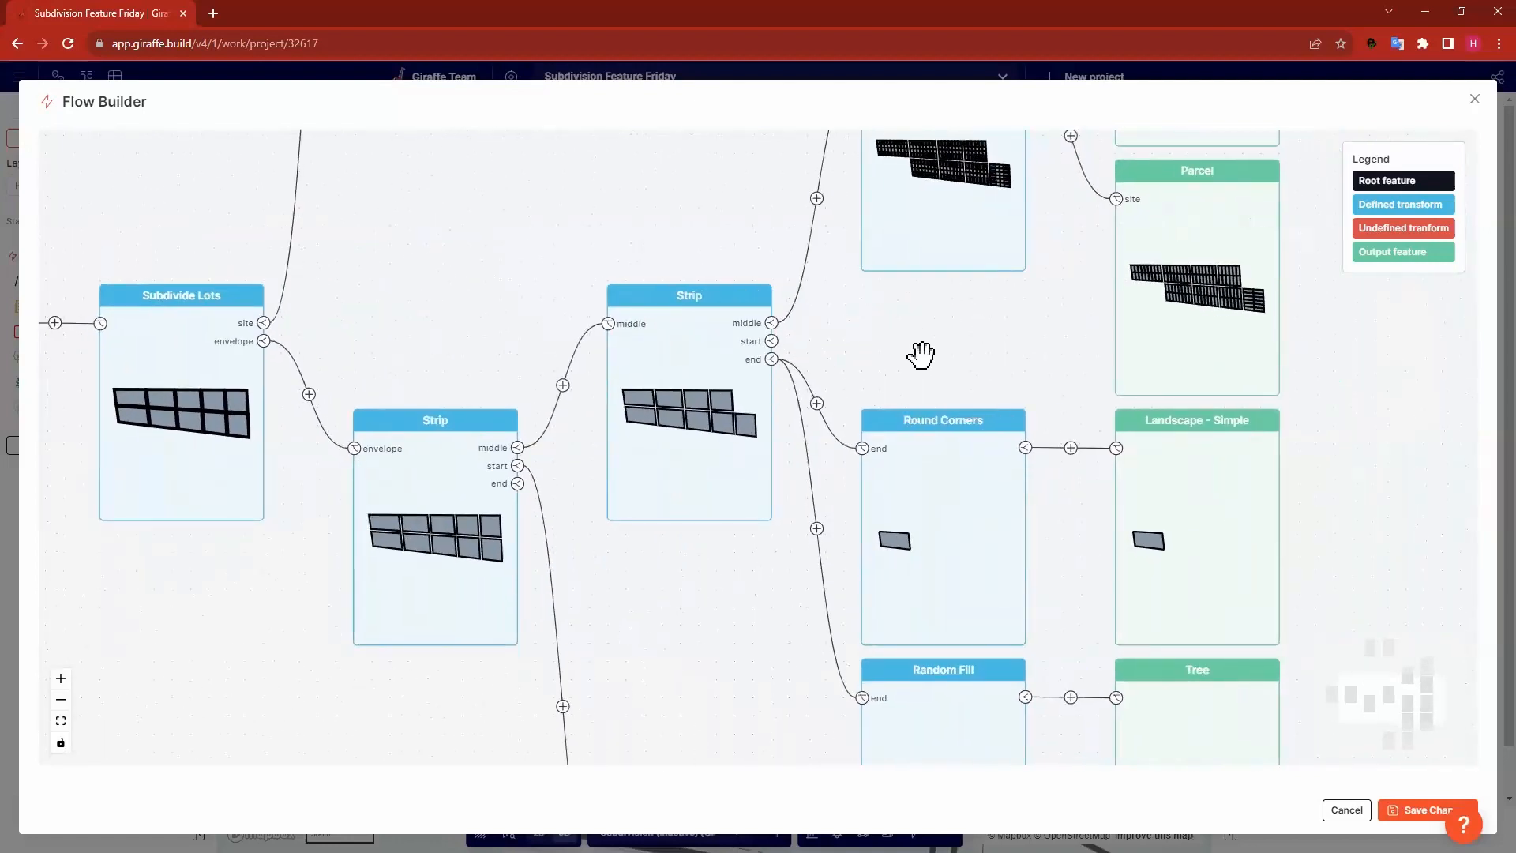
{"action": "left_click_drag", "start_coordinate": [917, 348], "coordinate": [935, 361]}
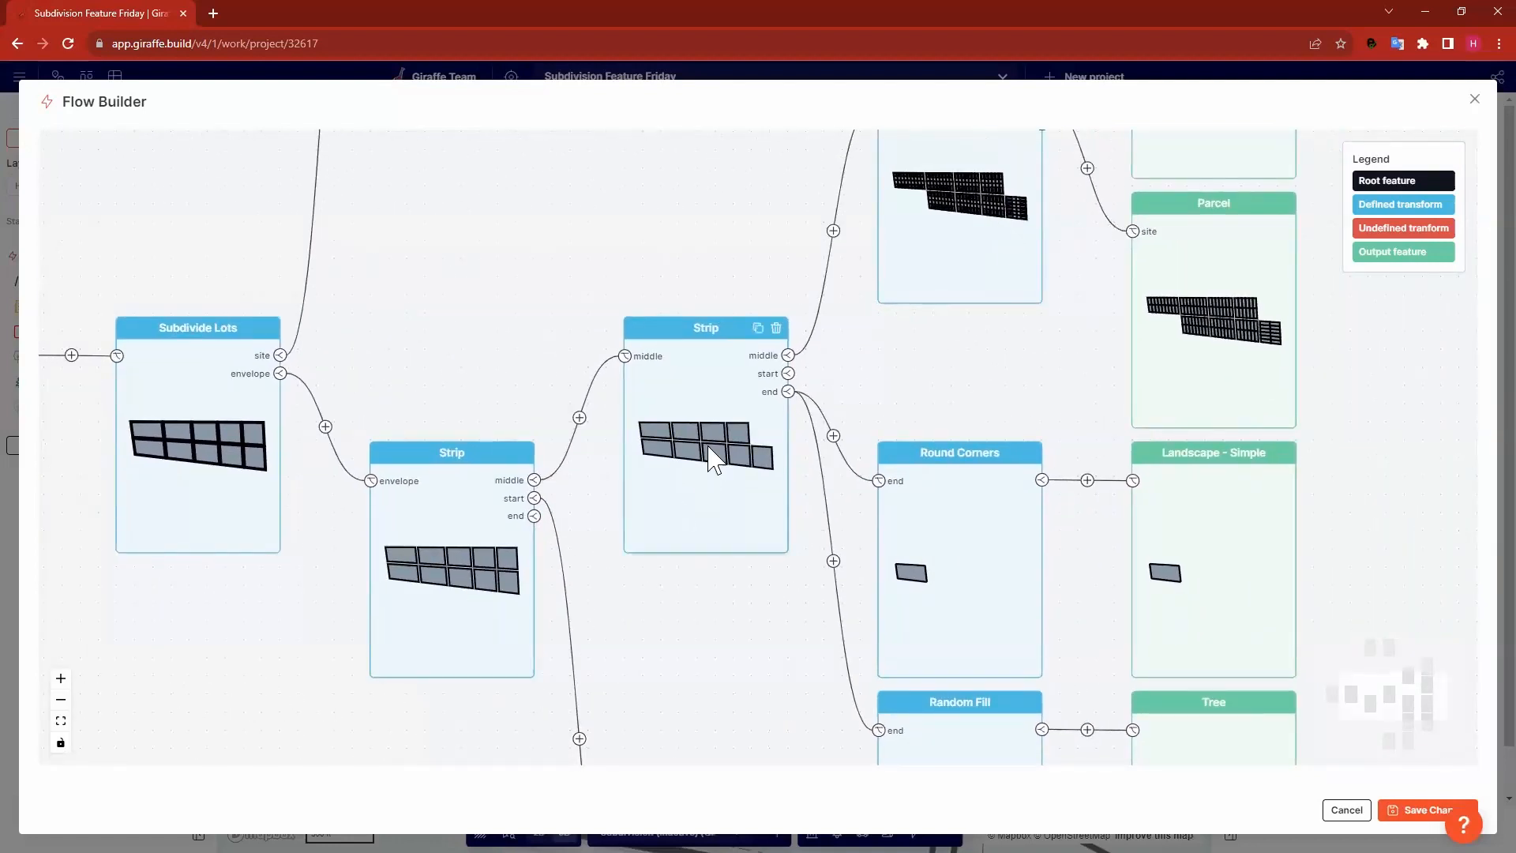
{"action": "scroll", "coordinate": [415, 205], "scroll_direction": "down", "scroll_amount": 3}
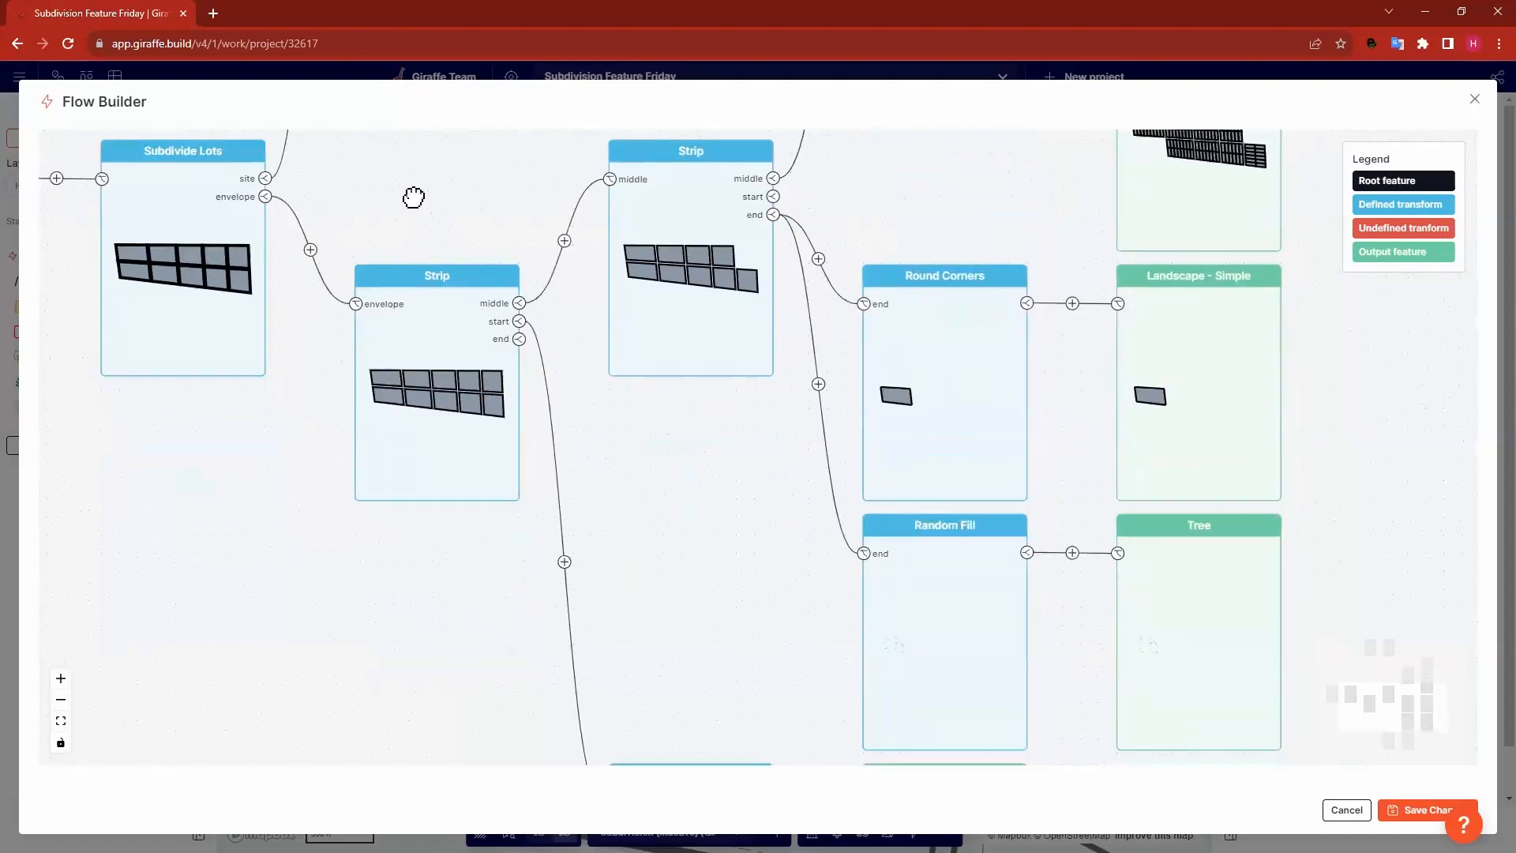
{"action": "left_click_drag", "start_coordinate": [688, 478], "coordinate": [484, 851]}
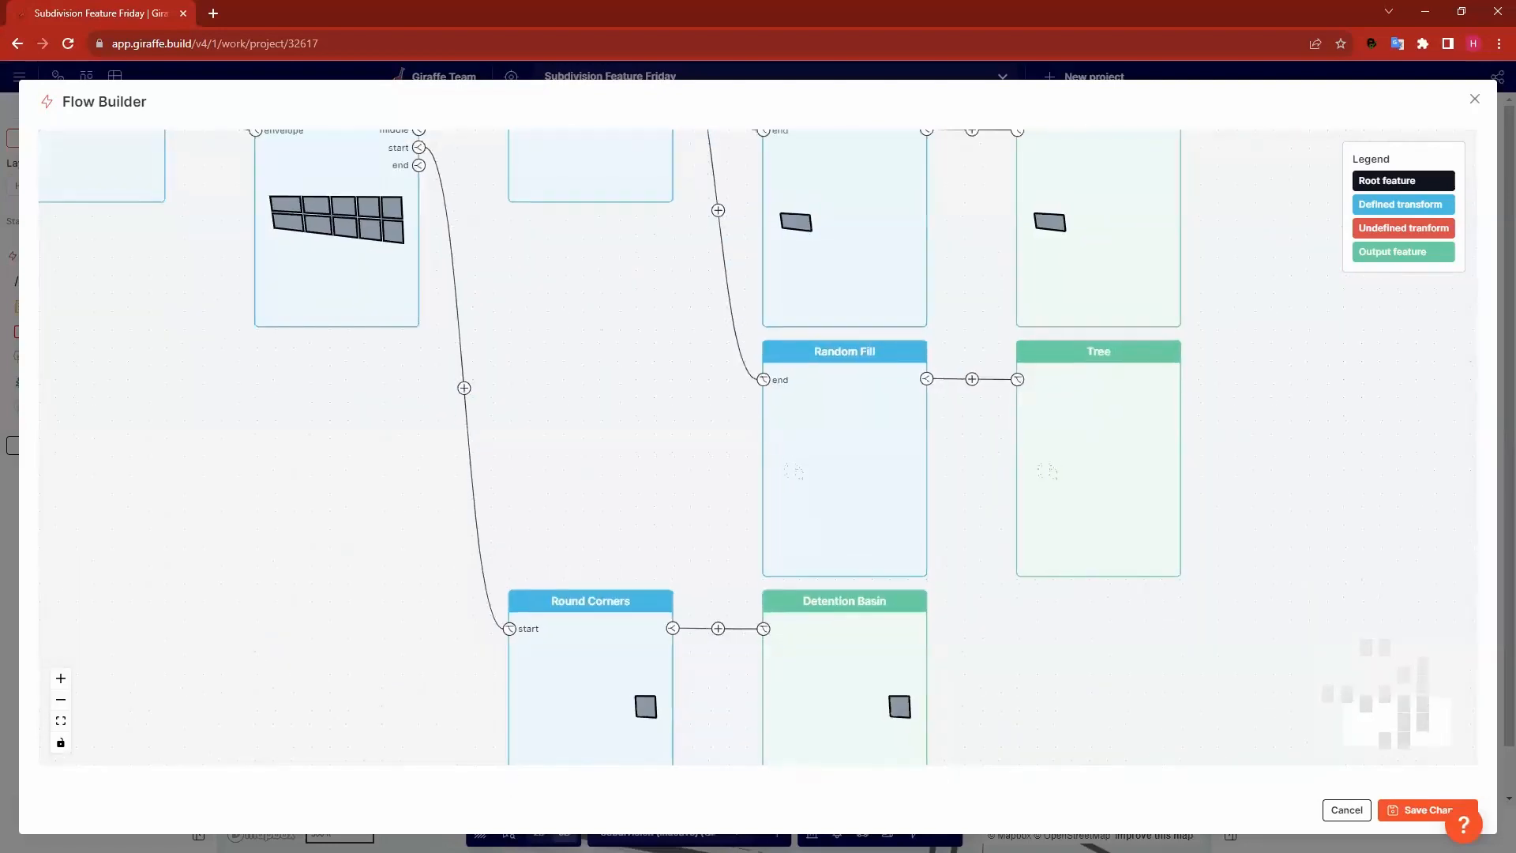
Examine how the second Strip's middle output feeds another Subdivide Lots transform and its Single Family and Parcel outputs.
{"action": "scroll", "coordinate": [701, 397], "scroll_direction": "up", "scroll_amount": 4}
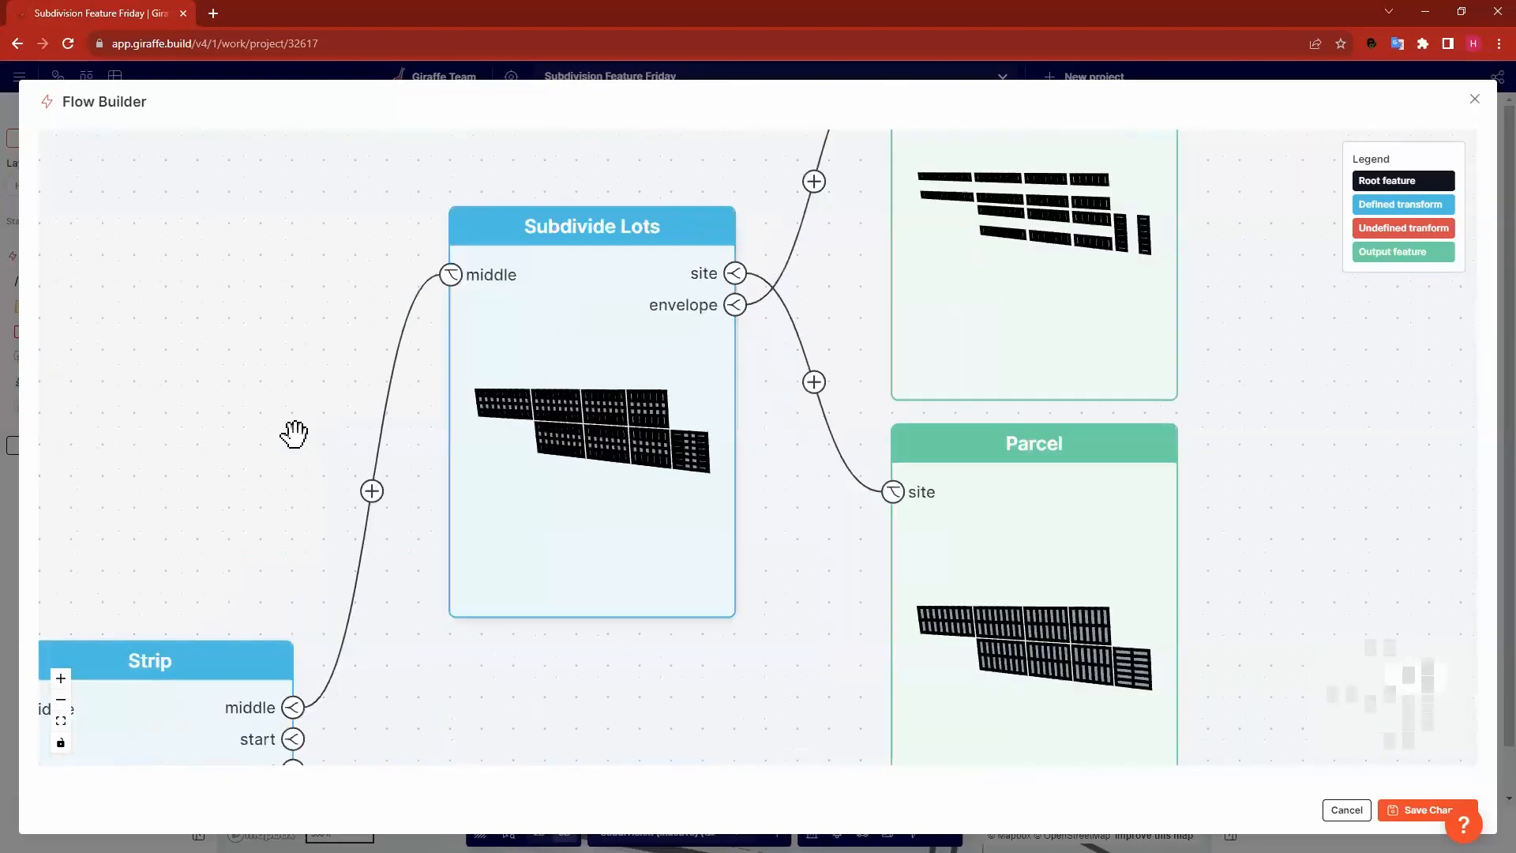
{"action": "left_click_drag", "start_coordinate": [294, 437], "coordinate": [1508, 395]}
{"action": "scroll", "coordinate": [977, 455], "scroll_direction": "down", "scroll_amount": 3}
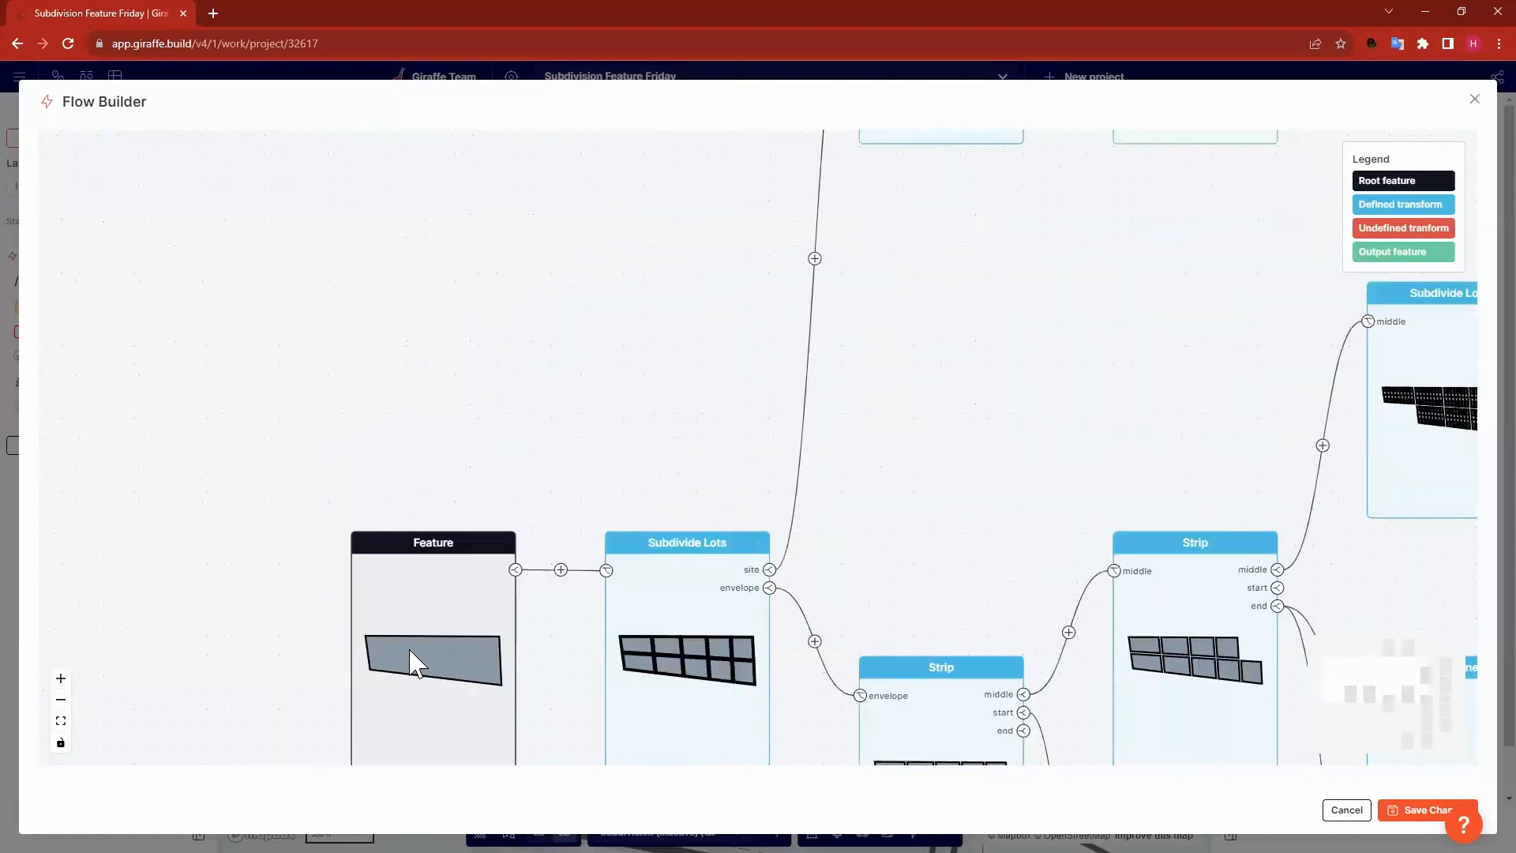
{"action": "left_click_drag", "start_coordinate": [1092, 383], "coordinate": [424, 382]}
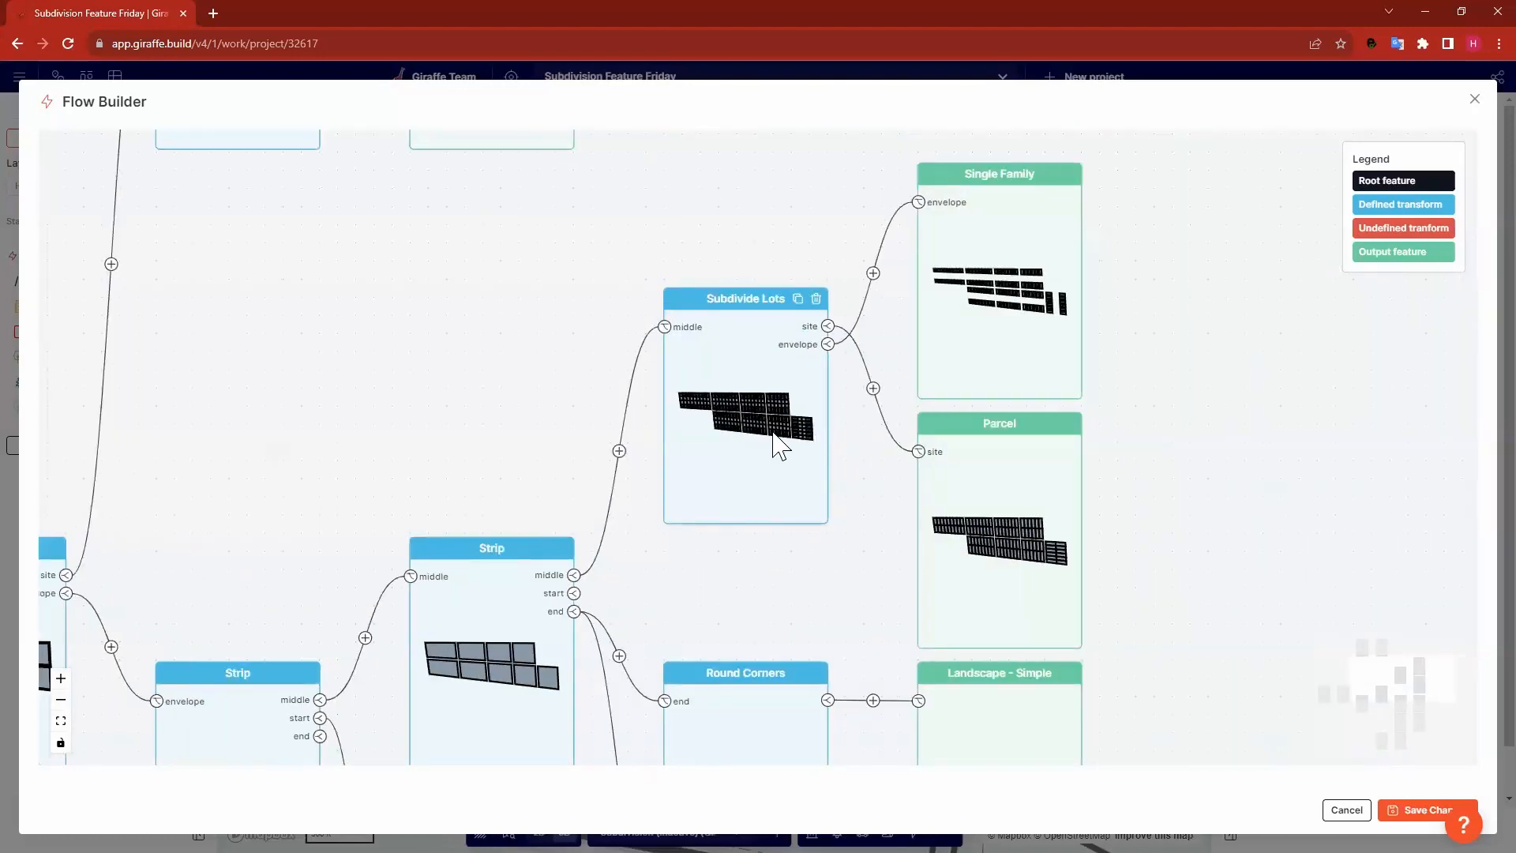
{"action": "scroll", "coordinate": [776, 447], "scroll_direction": "up", "scroll_amount": 3}
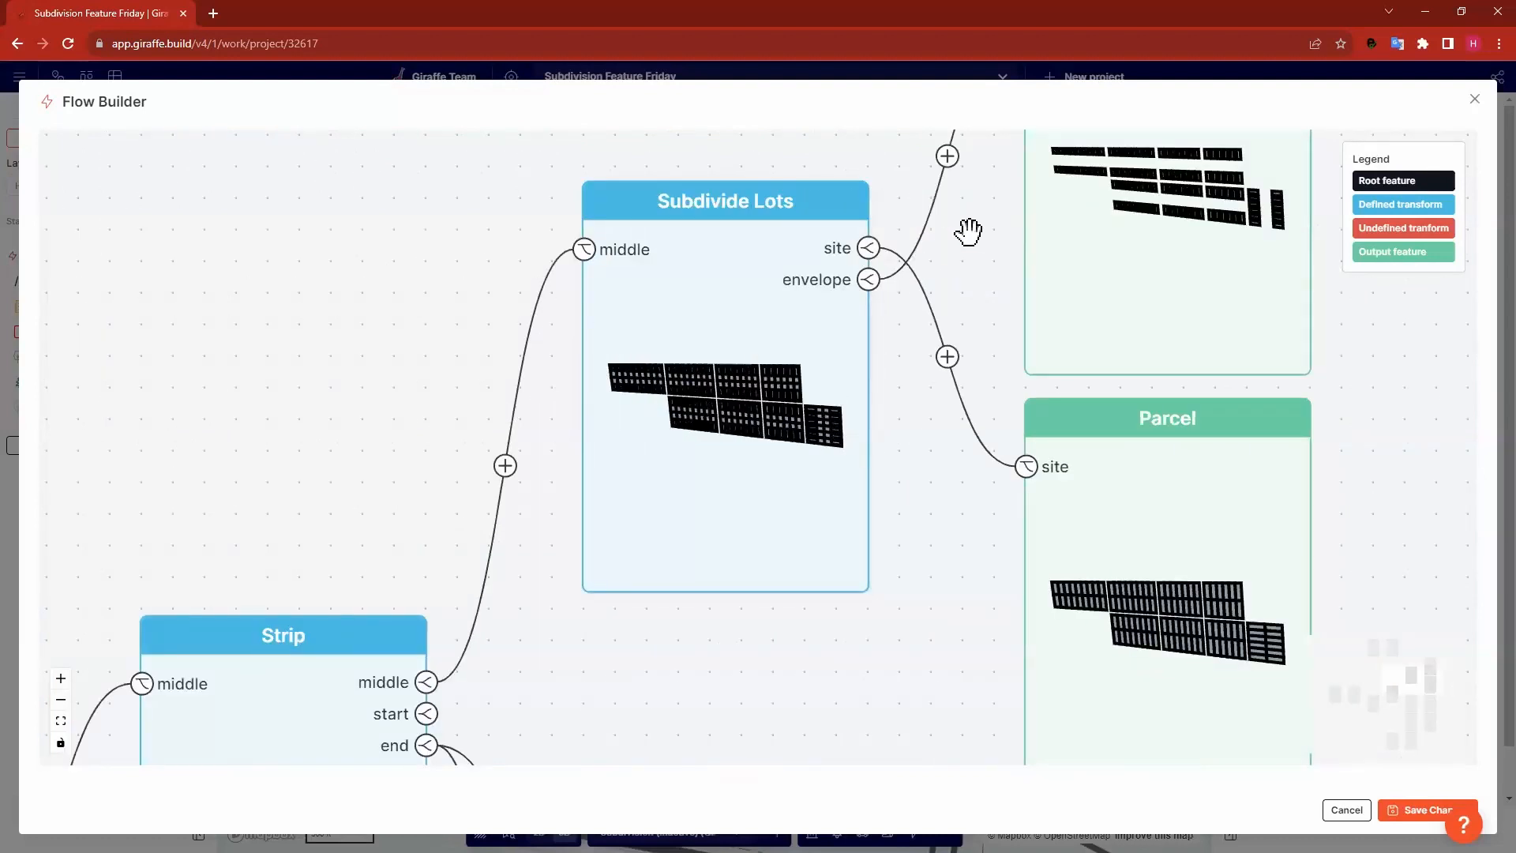
{"action": "left_click_drag", "start_coordinate": [968, 230], "coordinate": [777, 306]}
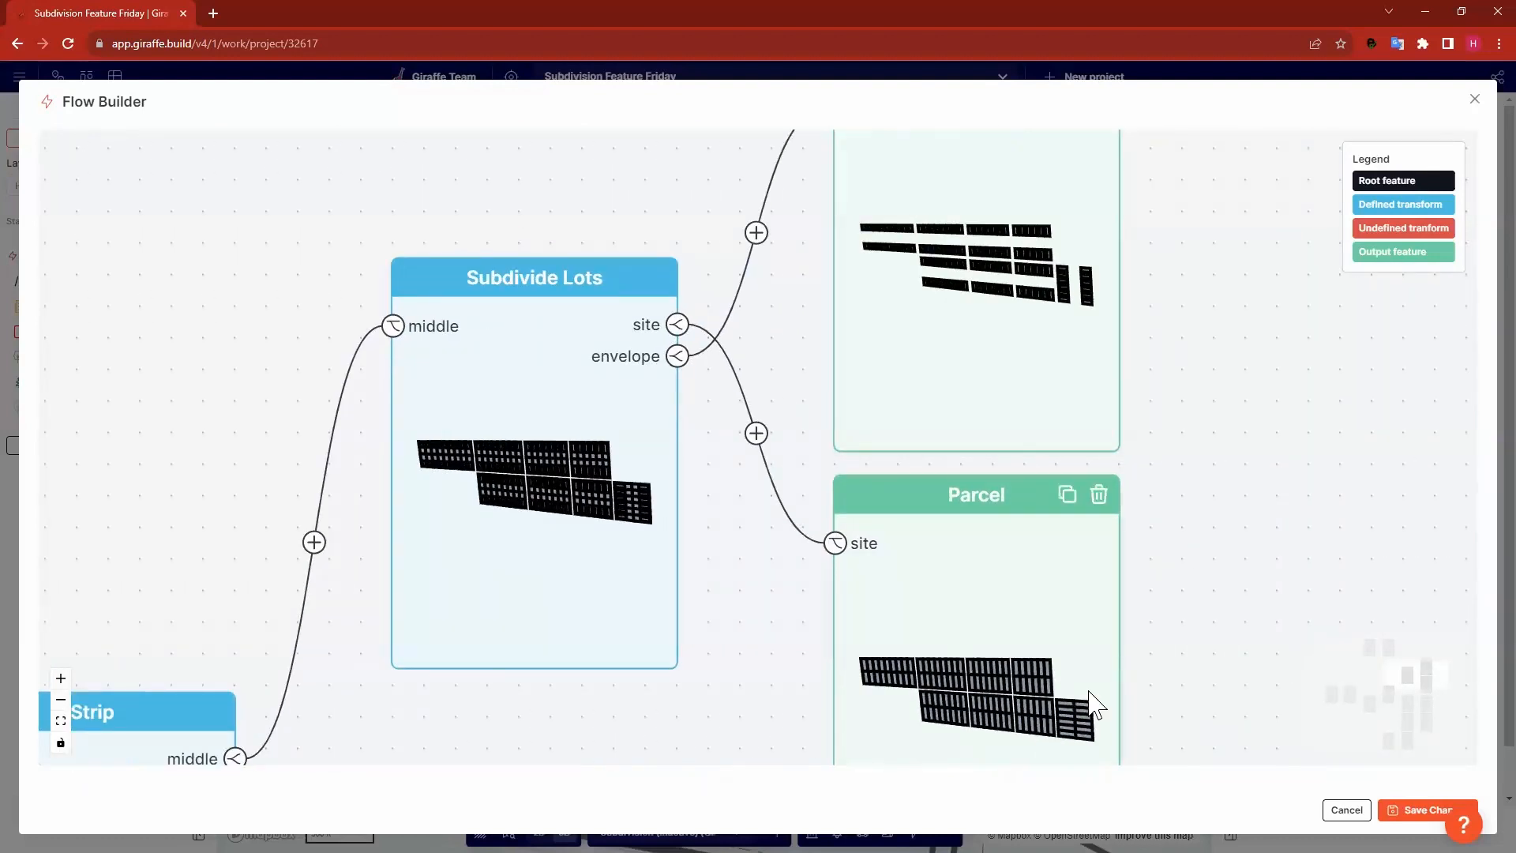
{"action": "left_click_drag", "start_coordinate": [1065, 476], "coordinate": [1164, 71]}
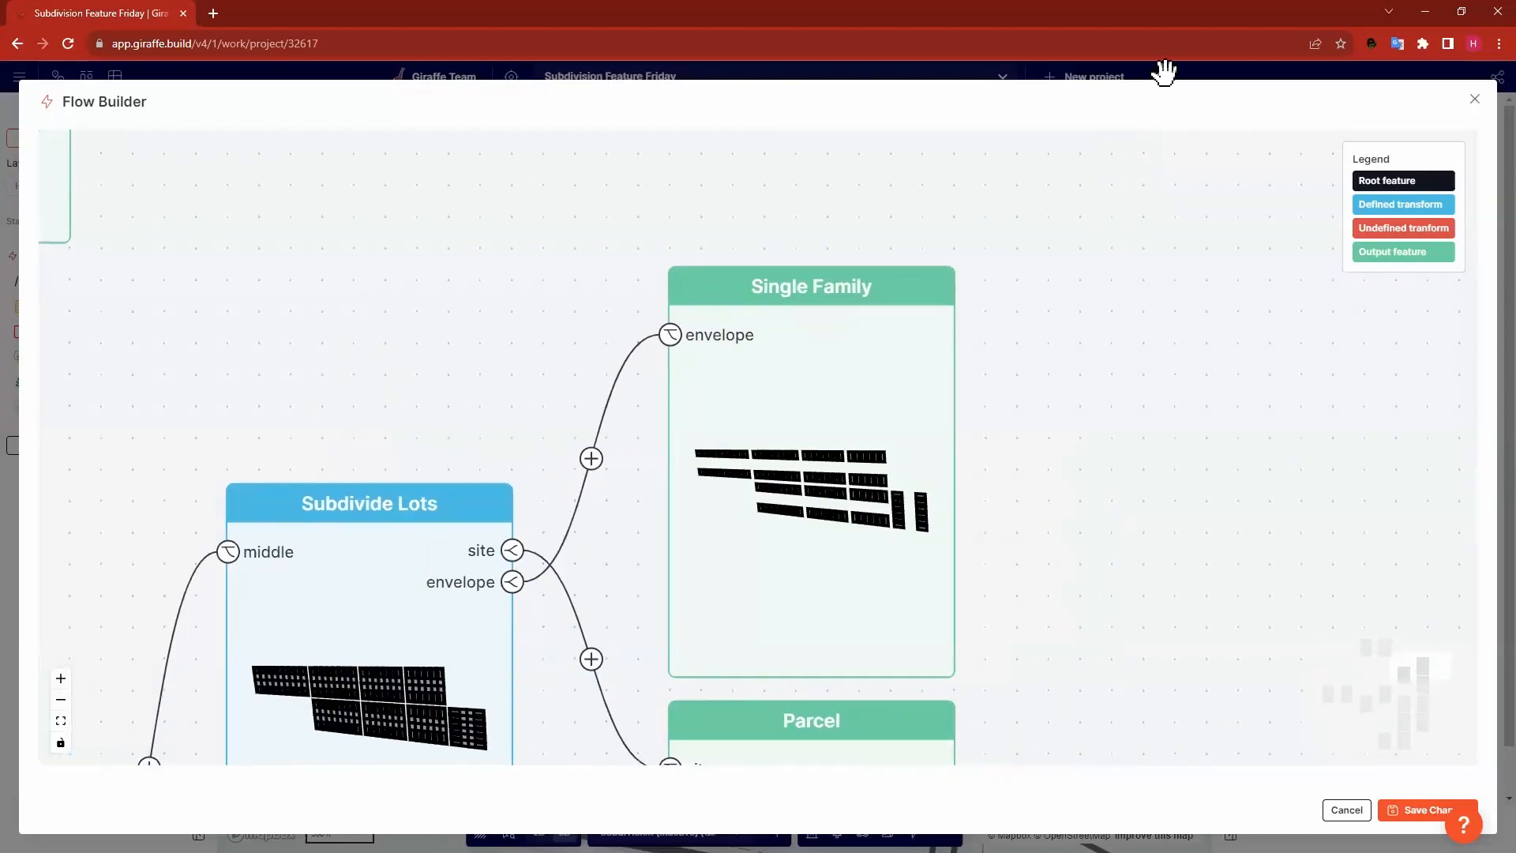
{"action": "scroll", "coordinate": [1161, 389], "scroll_direction": "down", "scroll_amount": 10}
{"action": "left_click_drag", "start_coordinate": [827, 390], "coordinate": [714, 230]}
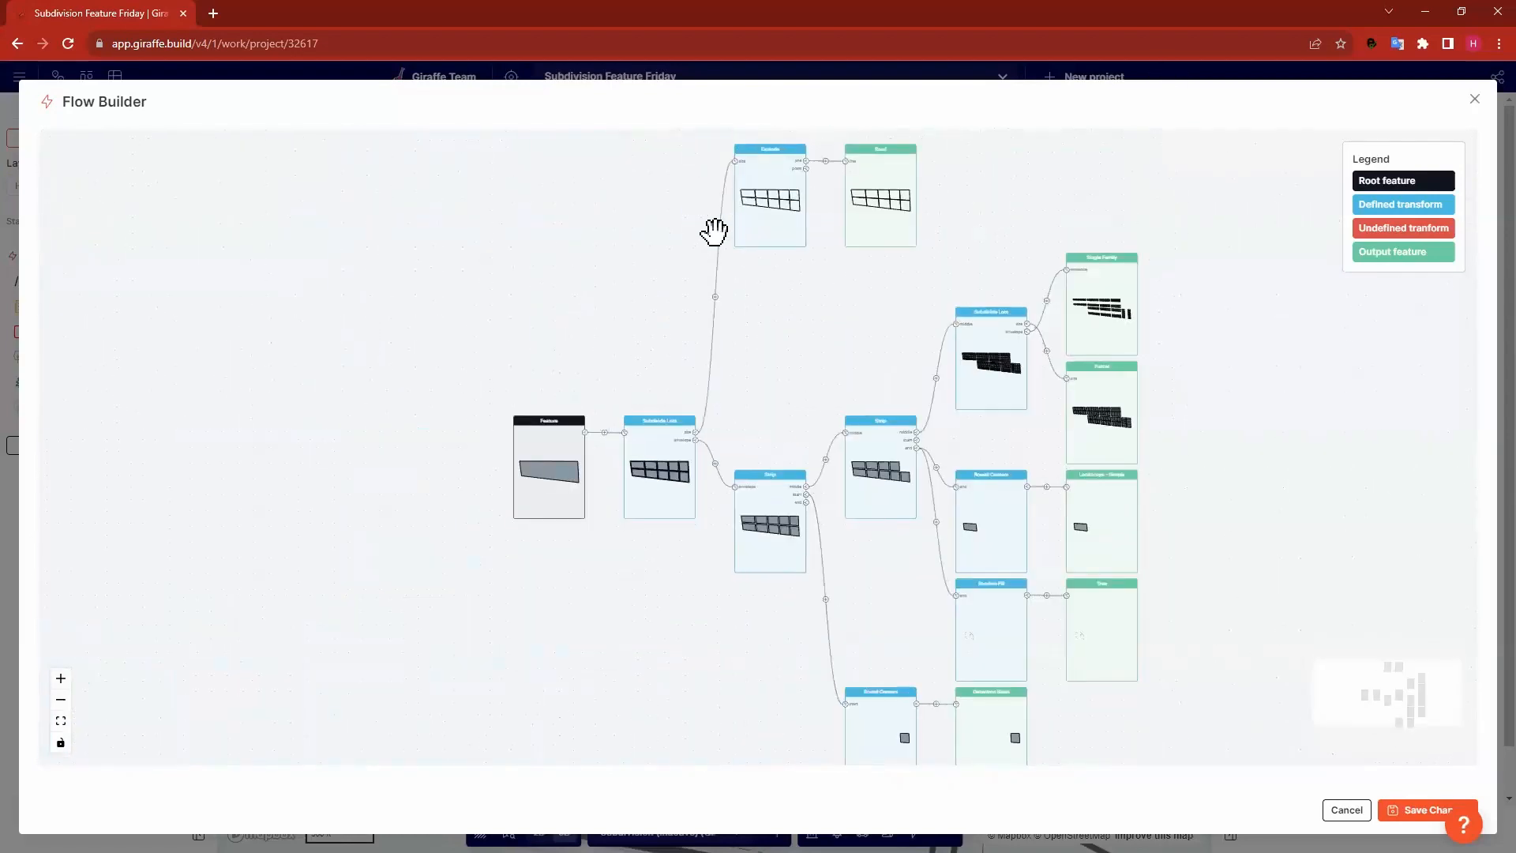
Examine the Round Corners and Random Fill transforms feeding the Landscape - Simple, Tree and Detention Basin outputs, and close the flow.
{"action": "scroll", "coordinate": [791, 295], "scroll_direction": "up", "scroll_amount": 4}
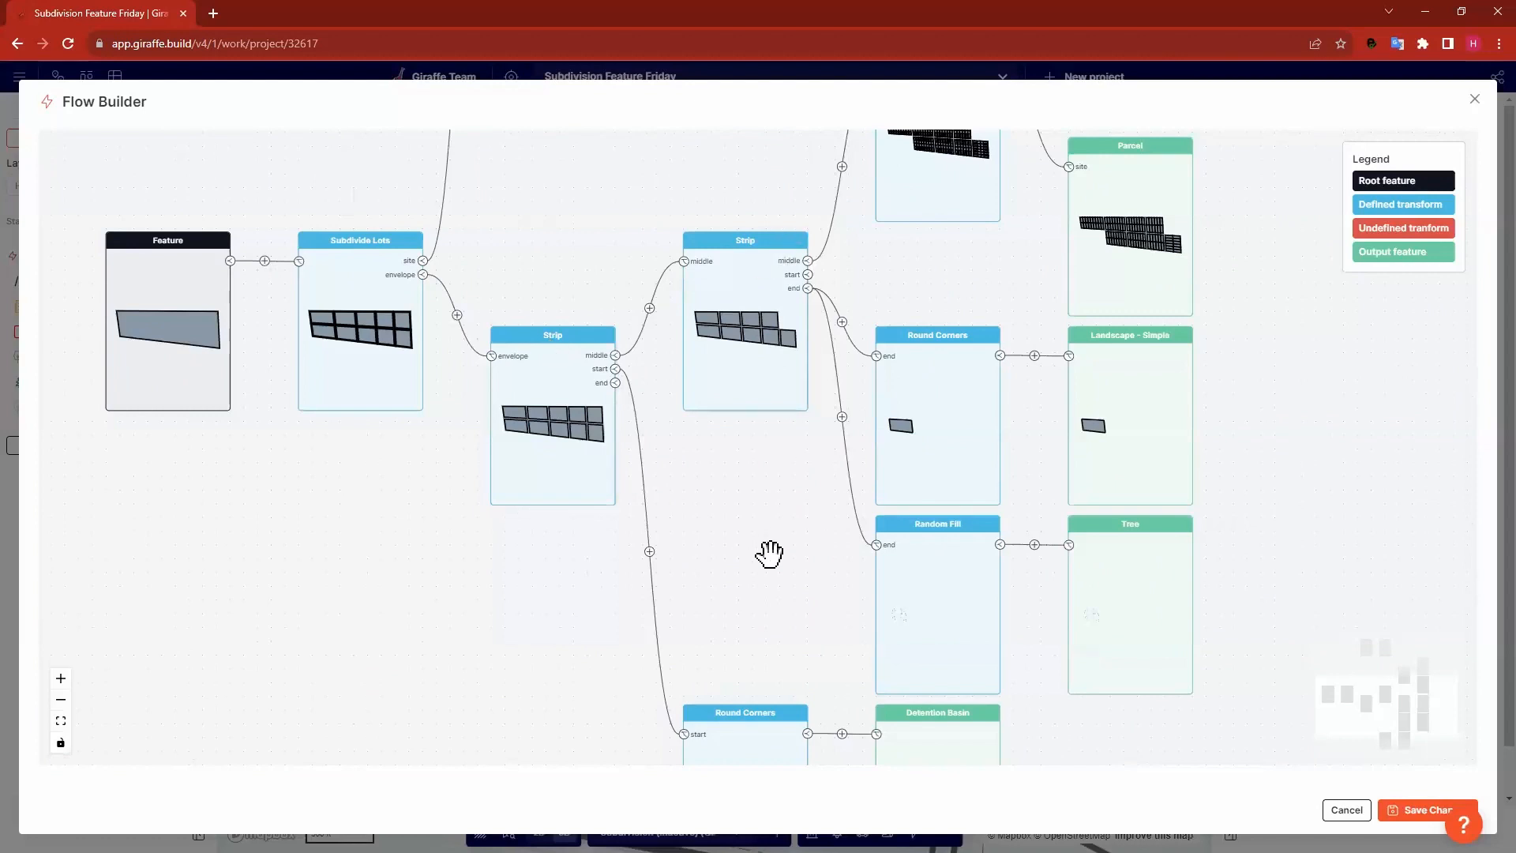
{"action": "left_click_drag", "start_coordinate": [769, 553], "coordinate": [685, 469]}
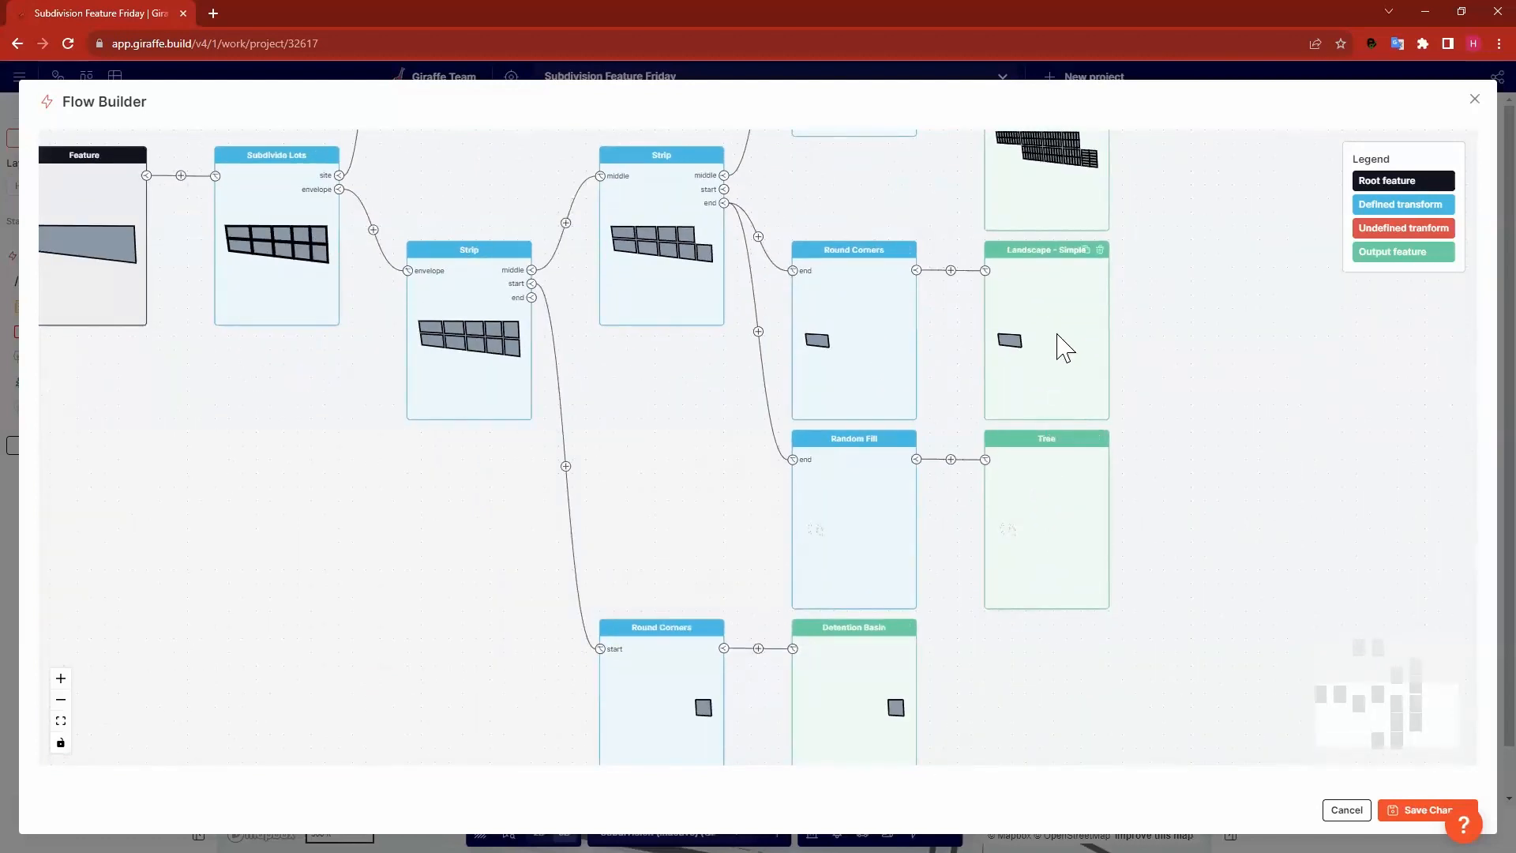
{"action": "left_click_drag", "start_coordinate": [920, 215], "coordinate": [907, 316]}
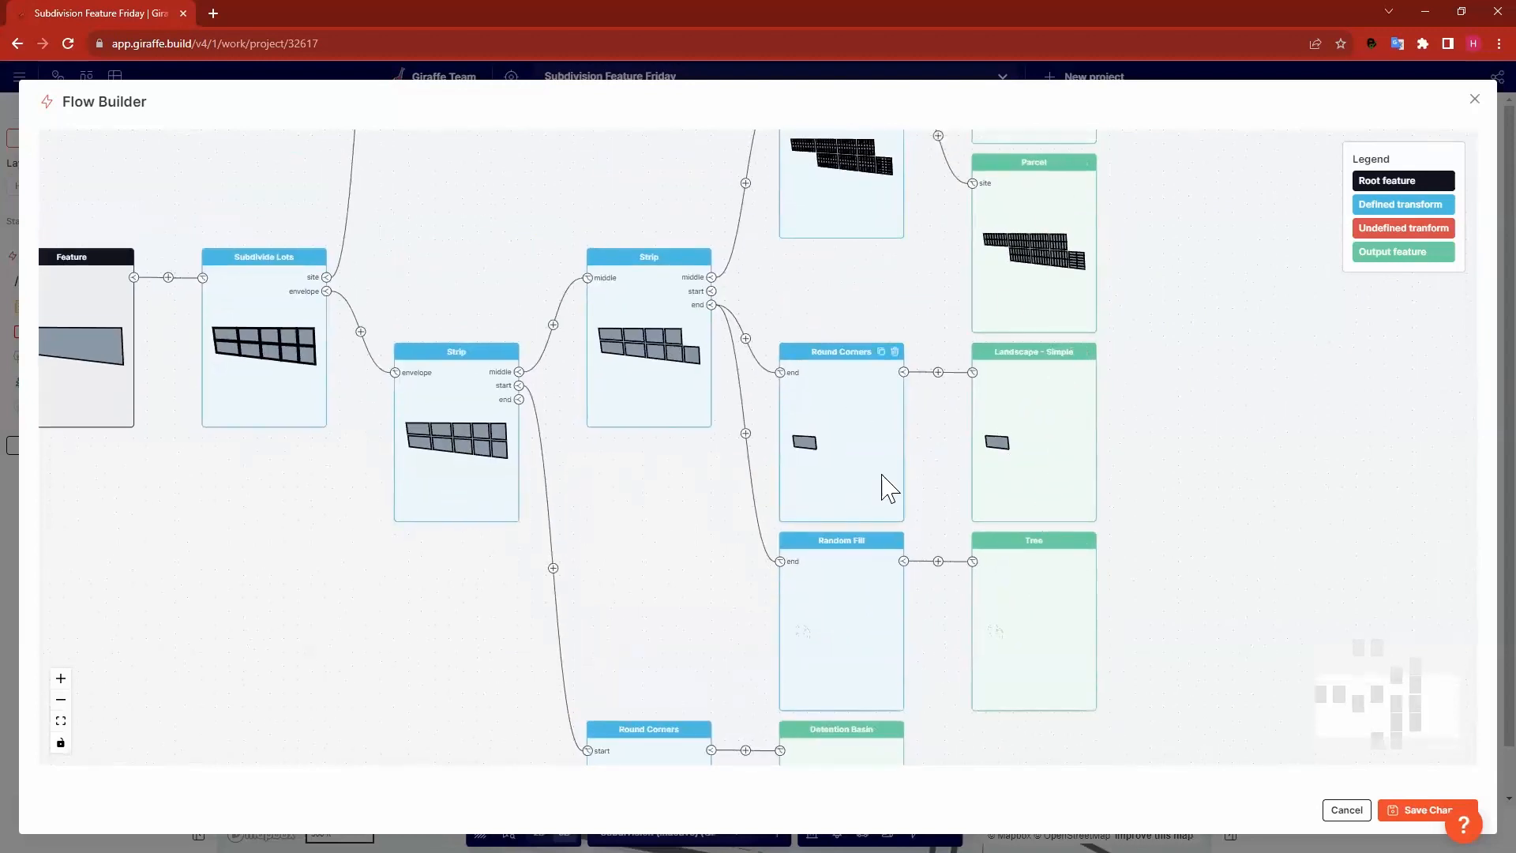
{"action": "left_click_drag", "start_coordinate": [1130, 423], "coordinate": [1111, 292]}
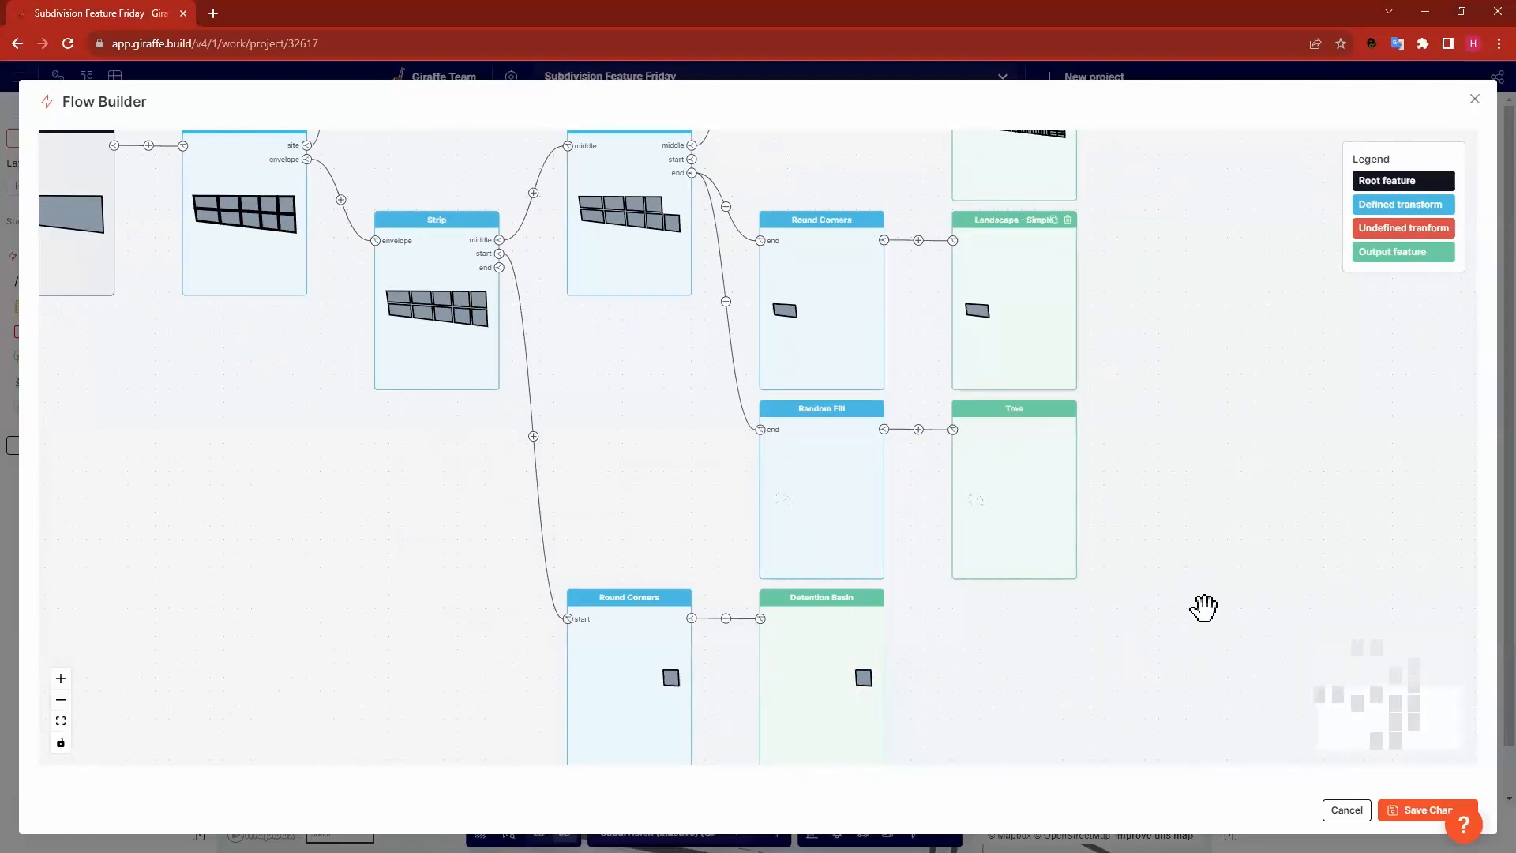
{"action": "left_click", "coordinate": [1474, 99]}
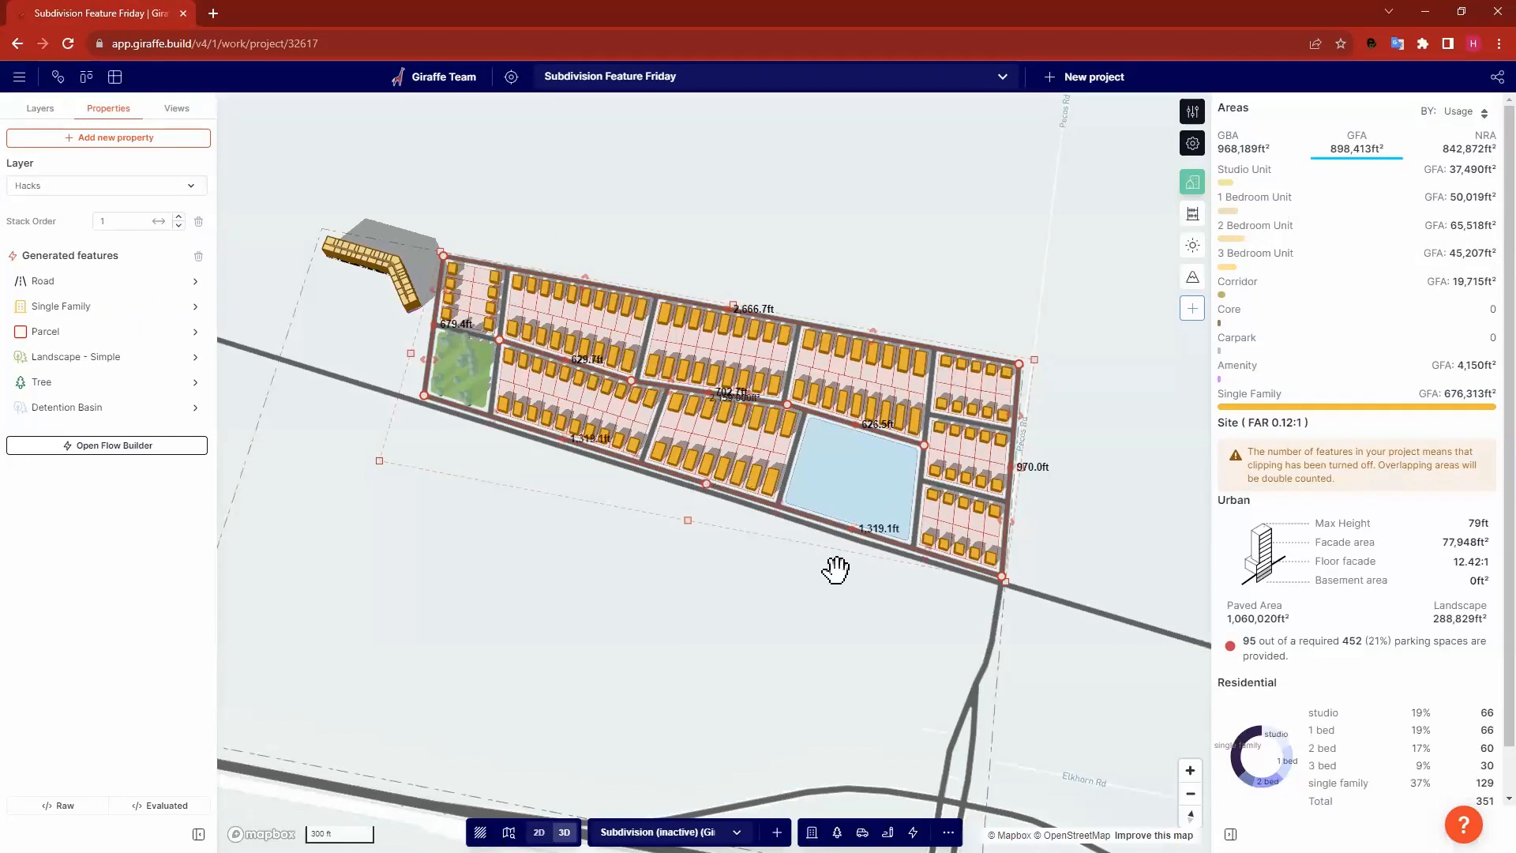
Extend the subdivision site's southeastern edge southward and delete the extra vertex at the extension's southwest corner.
{"action": "left_click_drag", "start_coordinate": [781, 519], "coordinate": [747, 628]}
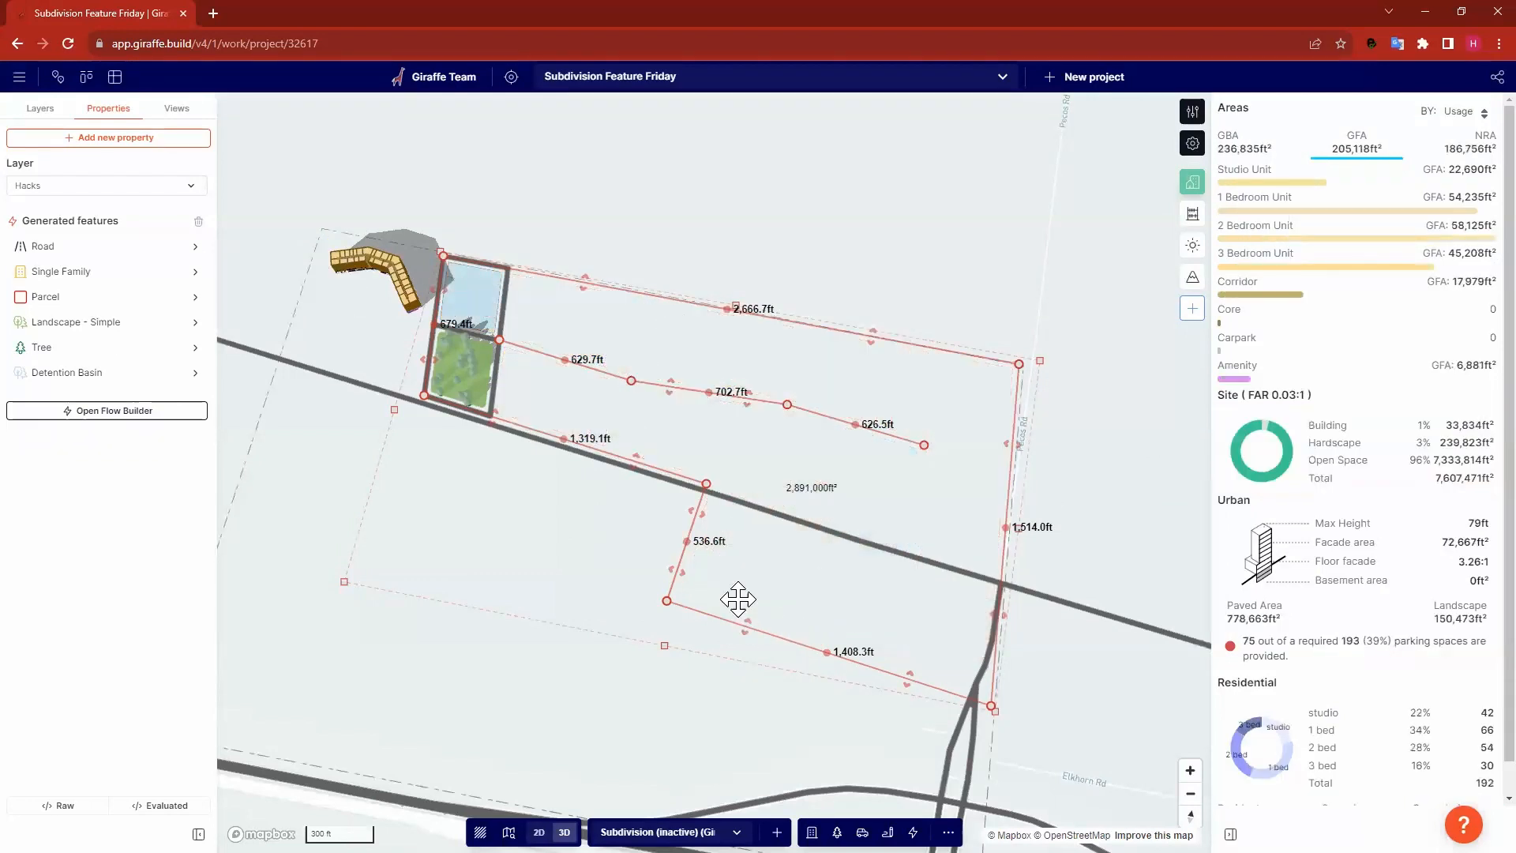
{"action": "key", "text": "Delete"}
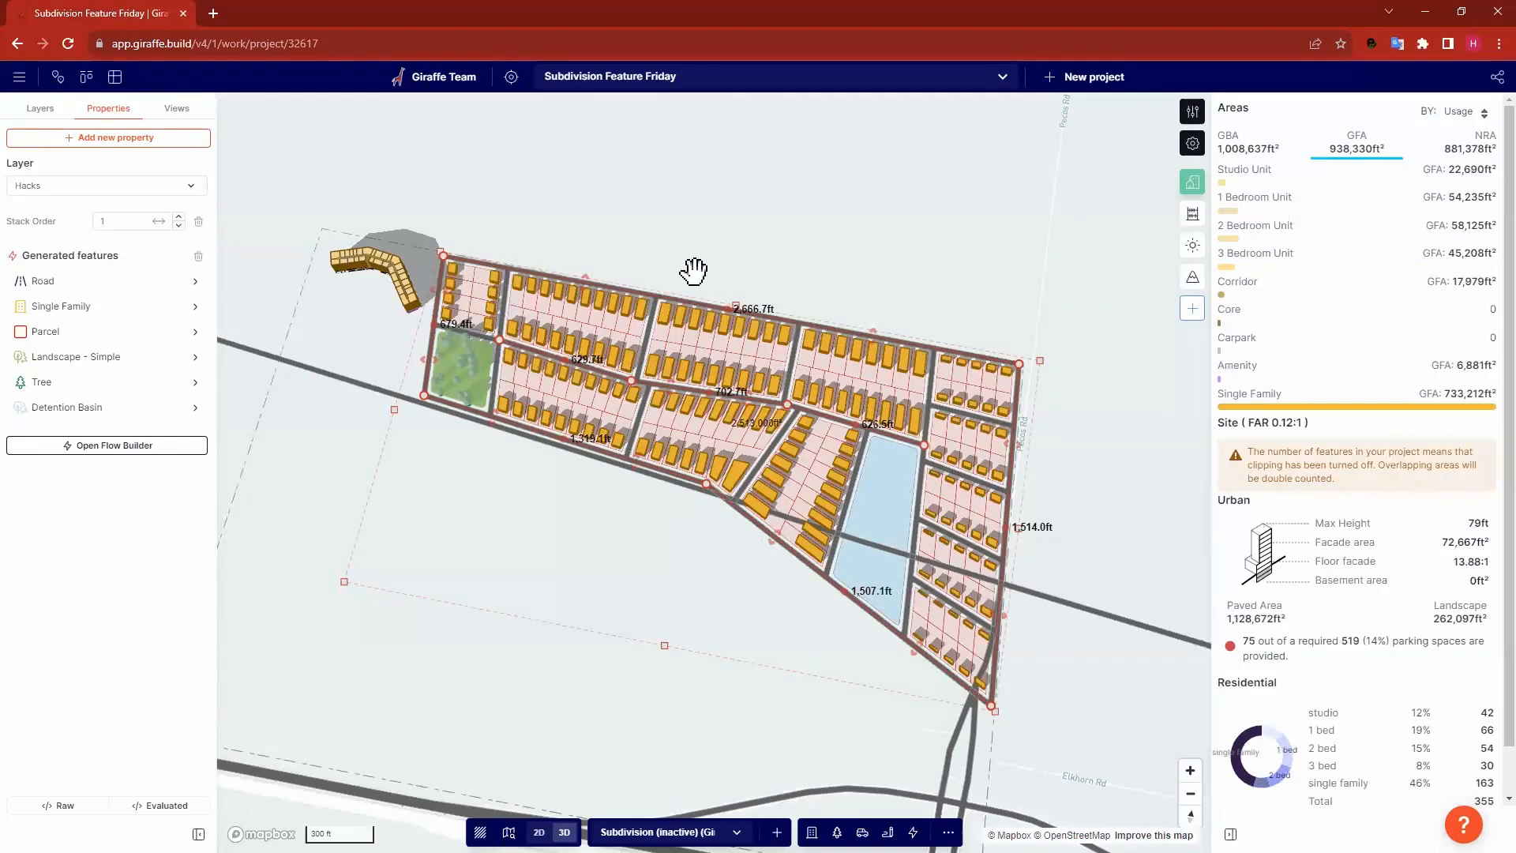
Add a vertex midway along the site's northern edge, pull the northwest corner outward, and nudge two vertices of the central road line.
{"action": "left_click", "coordinate": [734, 307]}
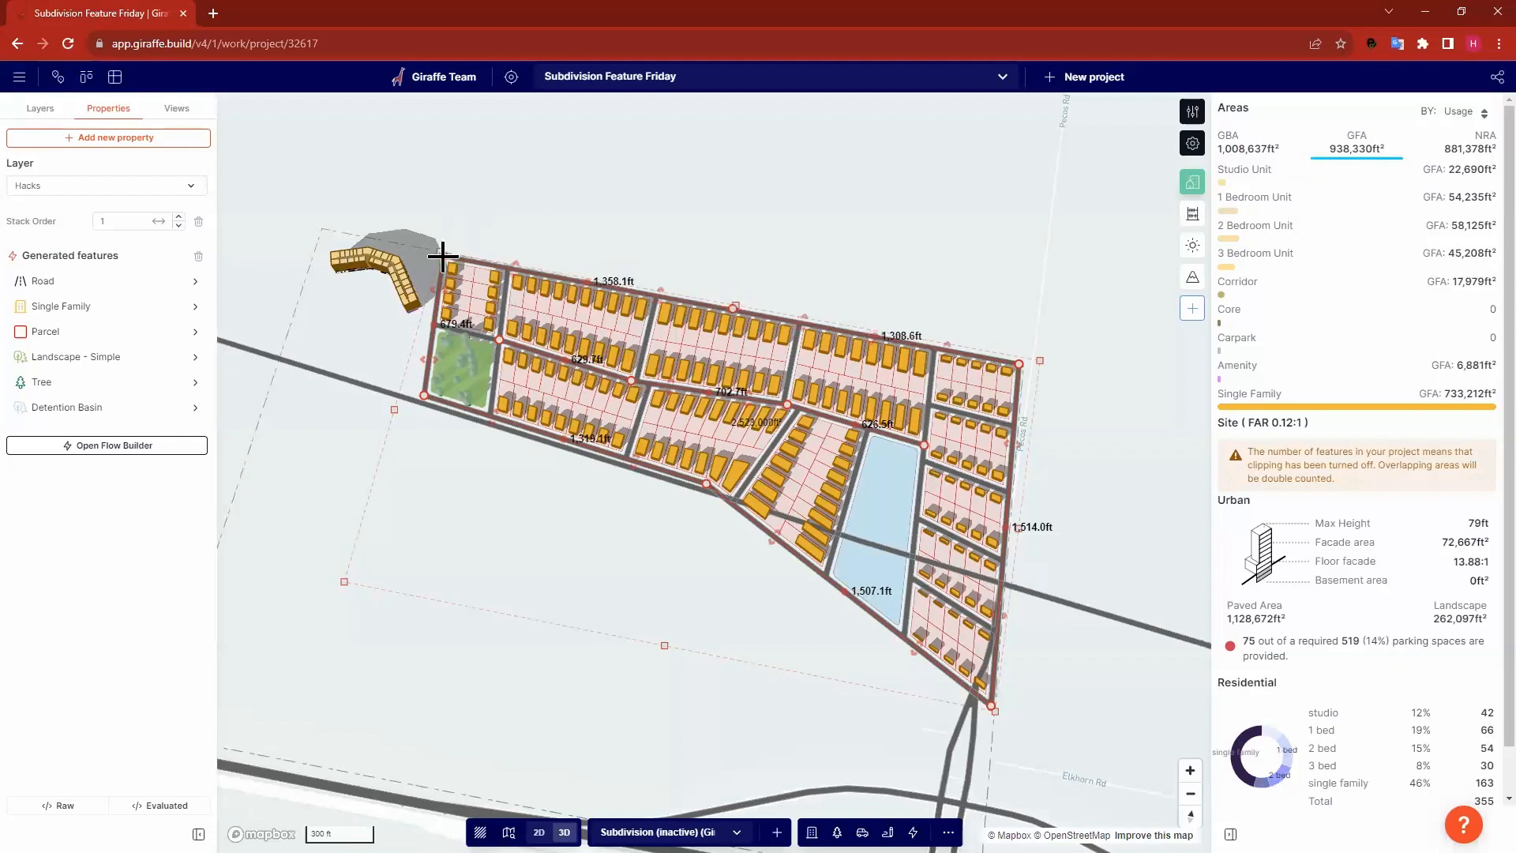
{"action": "left_click_drag", "start_coordinate": [443, 256], "coordinate": [481, 154]}
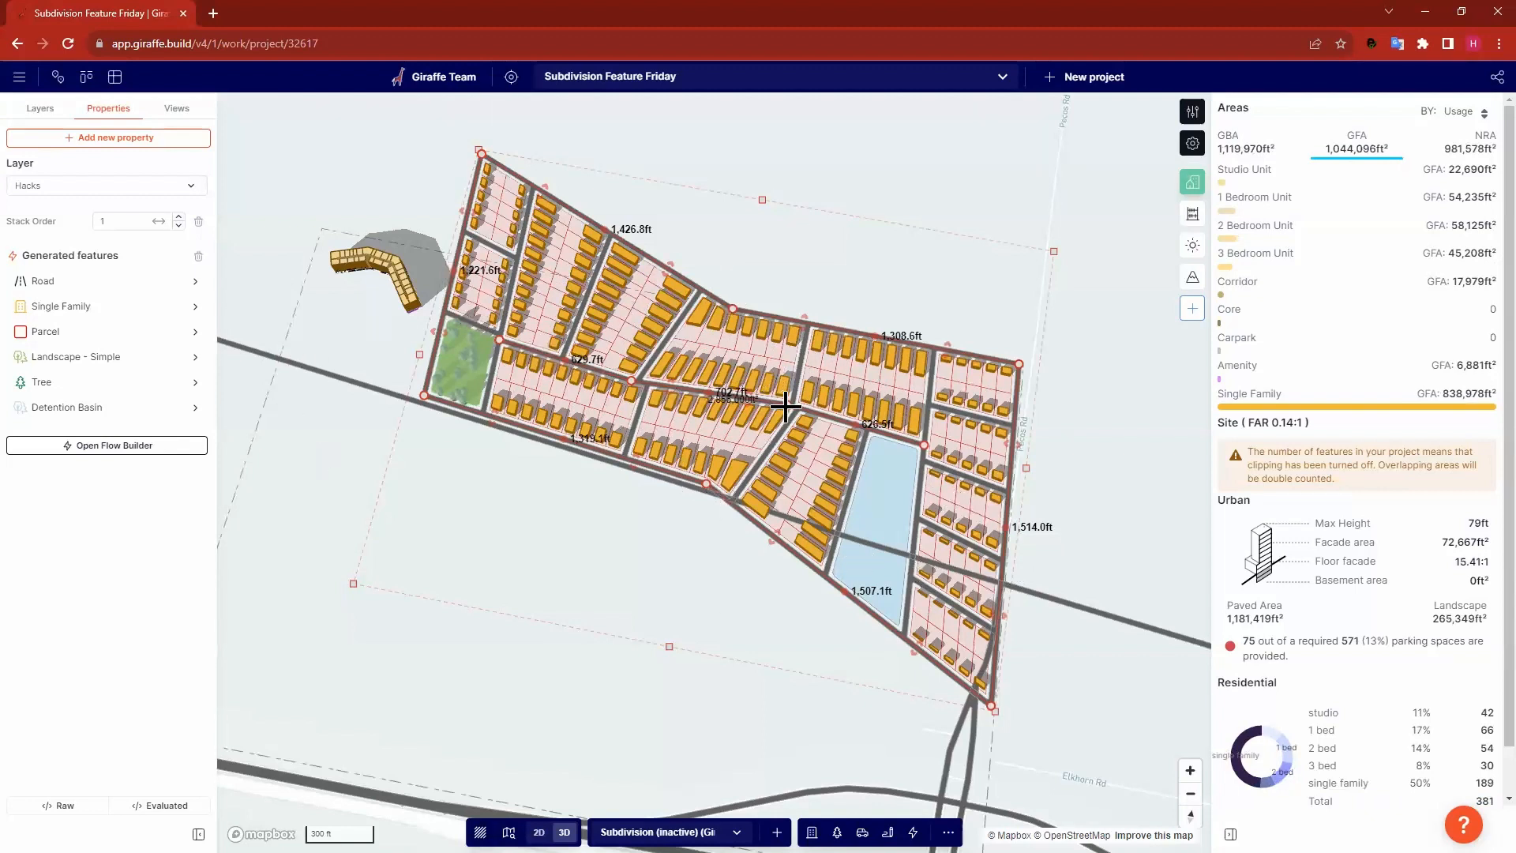
{"action": "left_click_drag", "start_coordinate": [787, 404], "coordinate": [788, 396]}
{"action": "left_click_drag", "start_coordinate": [638, 387], "coordinate": [644, 387]}
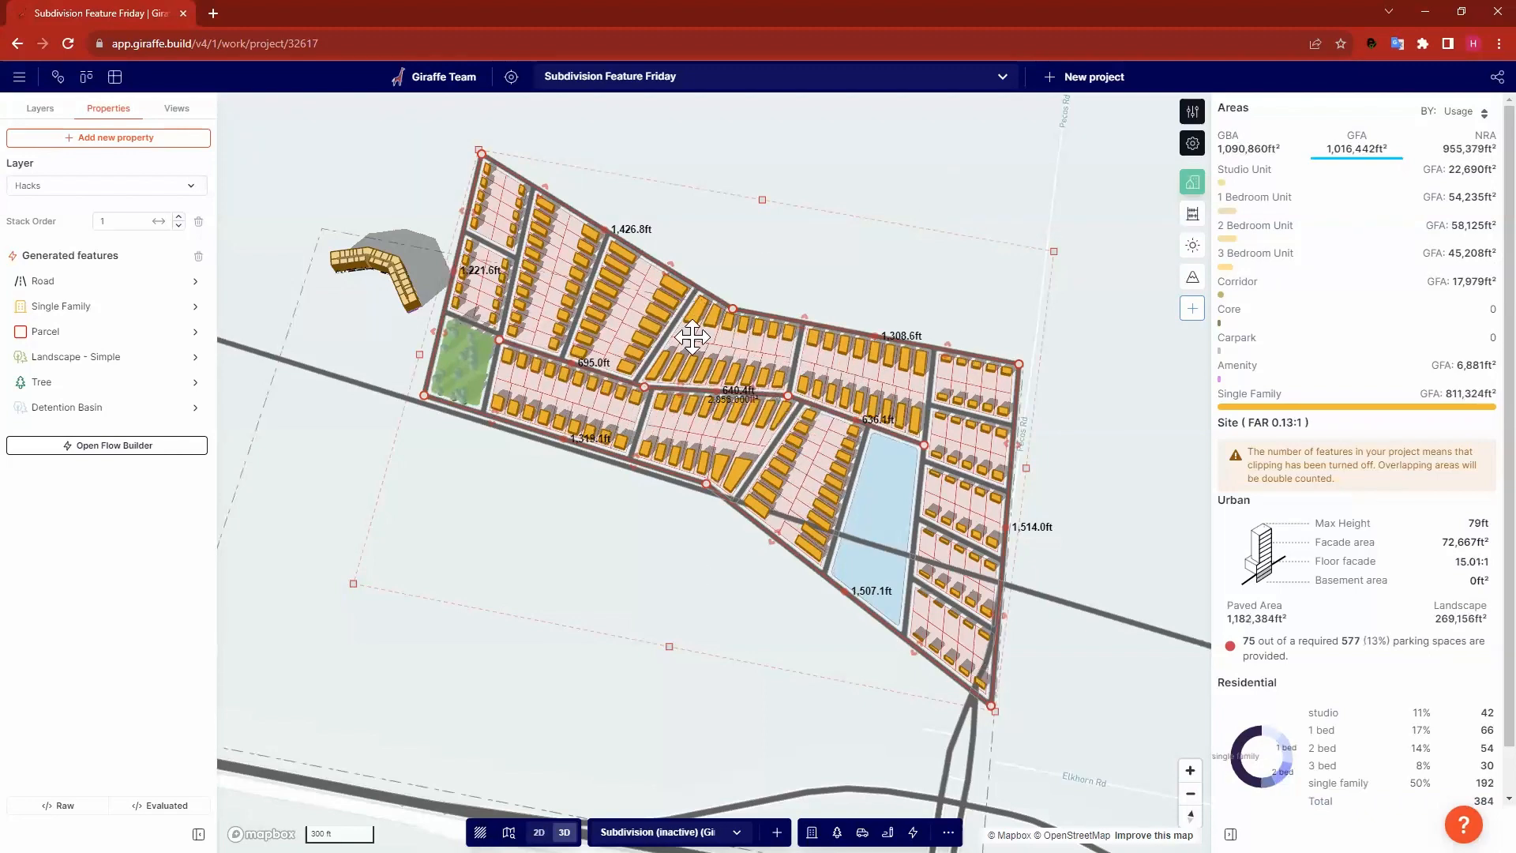
Move the site's southeast corner north to the existing road, making the eastern edge about 947 ft long.
{"action": "left_click", "coordinate": [1137, 477]}
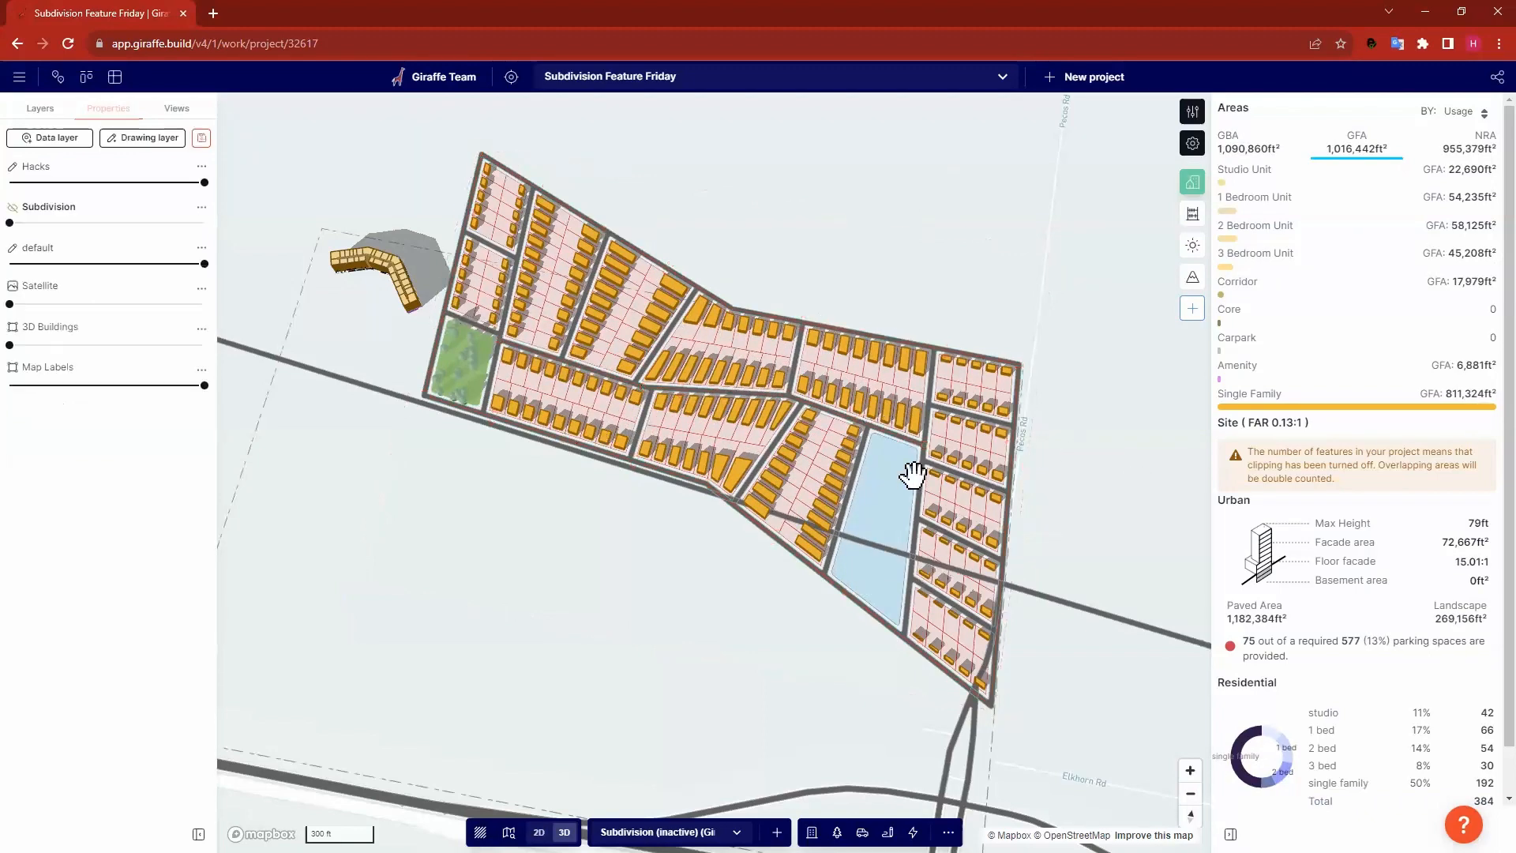
{"action": "left_click", "coordinate": [991, 707]}
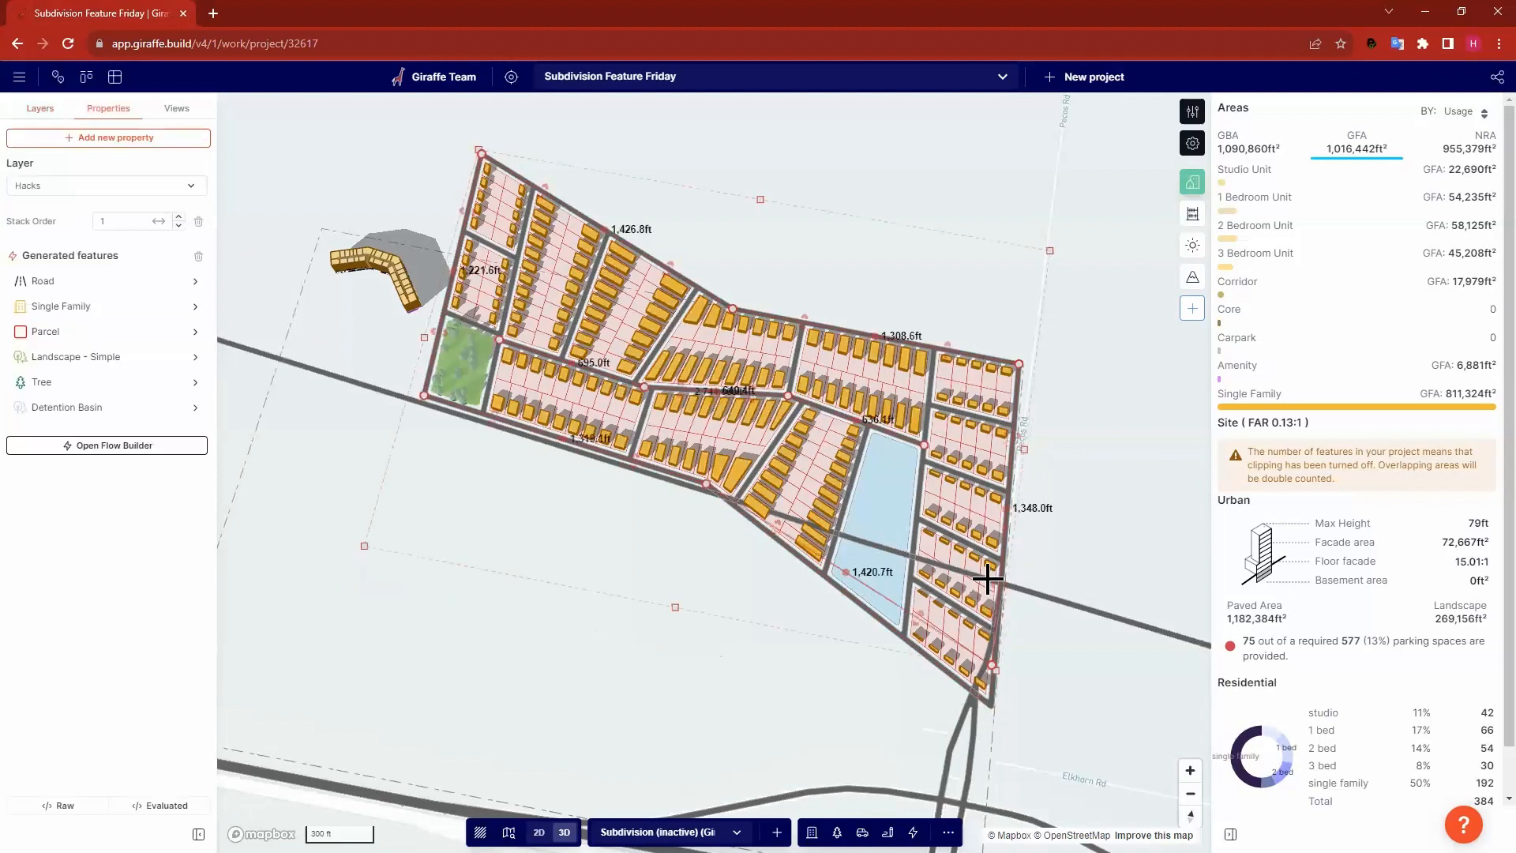
{"action": "left_click_drag", "start_coordinate": [987, 579], "coordinate": [997, 570]}
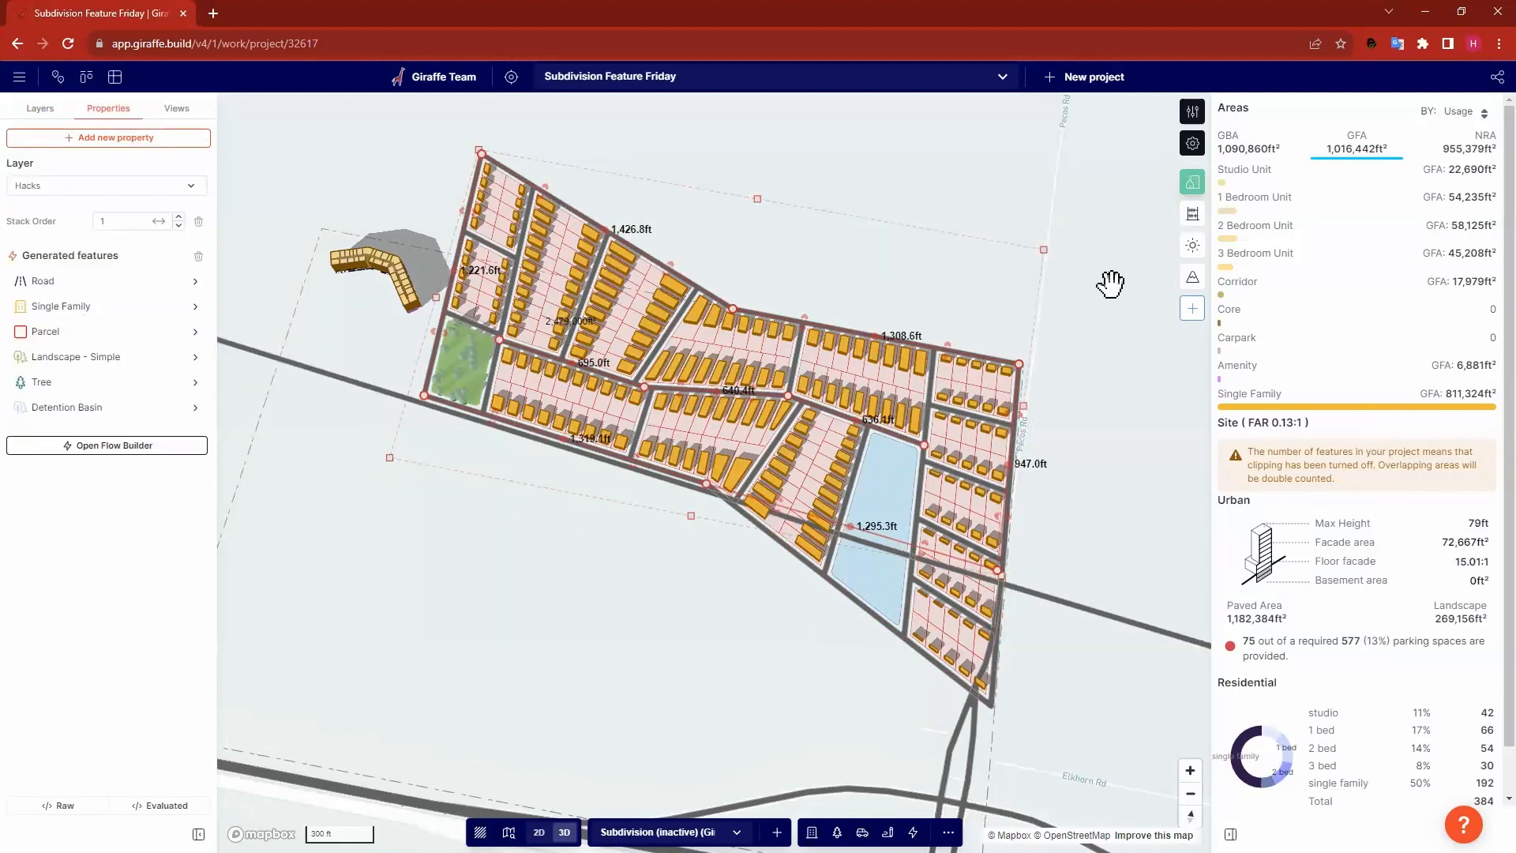
Hide the Hacks layer and show the Subdivision layer at full opacity.
{"action": "left_click", "coordinate": [41, 109]}
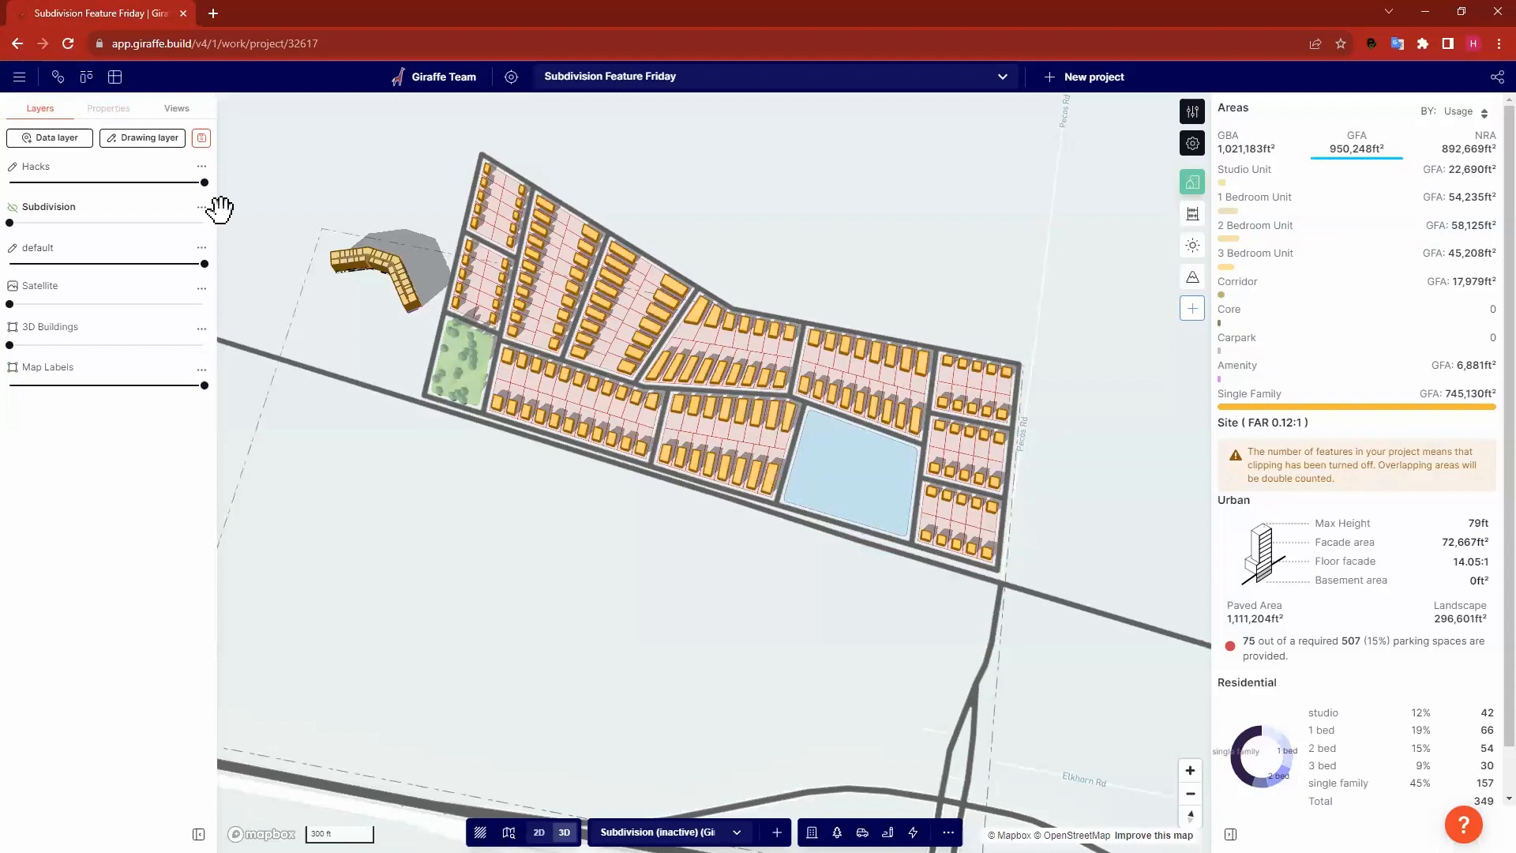
{"action": "left_click", "coordinate": [196, 183]}
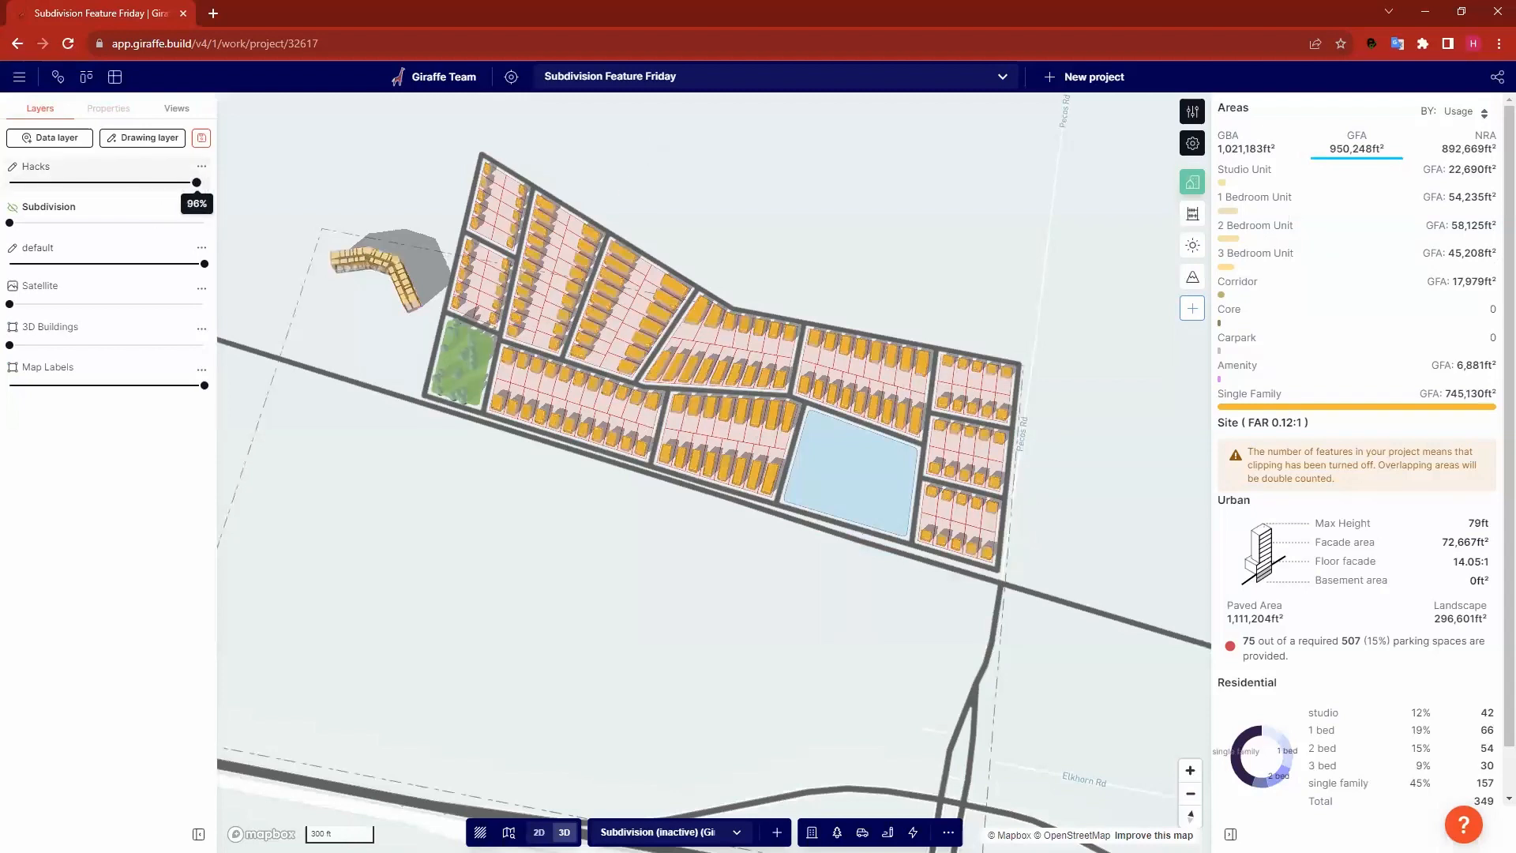
{"action": "left_click_drag", "start_coordinate": [197, 182], "coordinate": [203, 222]}
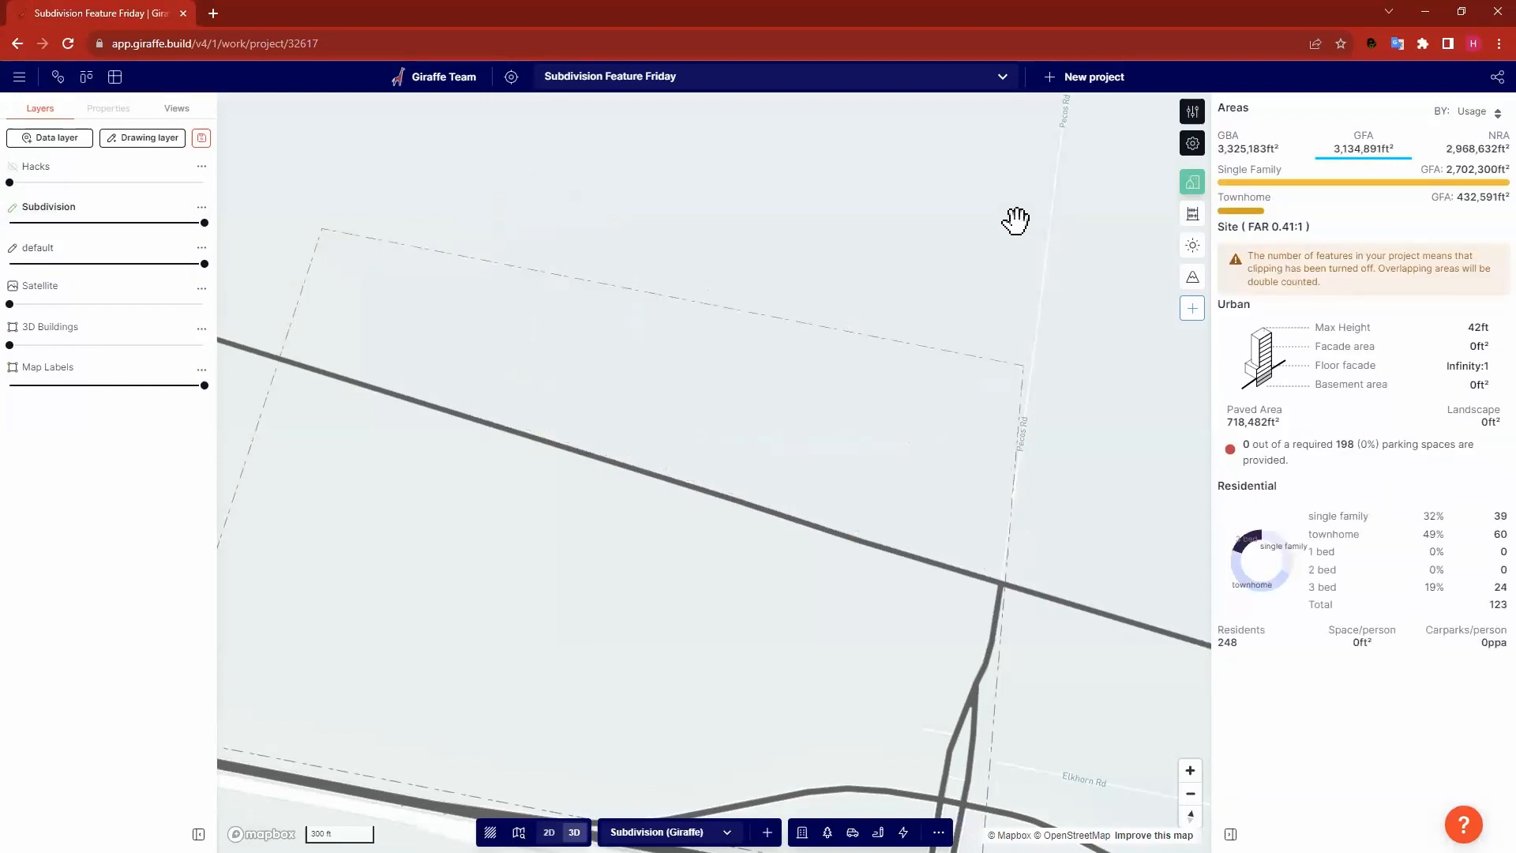
Examine how the Dwelling Count and Dwellings per Acre measures in Townhome Metrics are calculated.
{"action": "left_click", "coordinate": [1192, 214]}
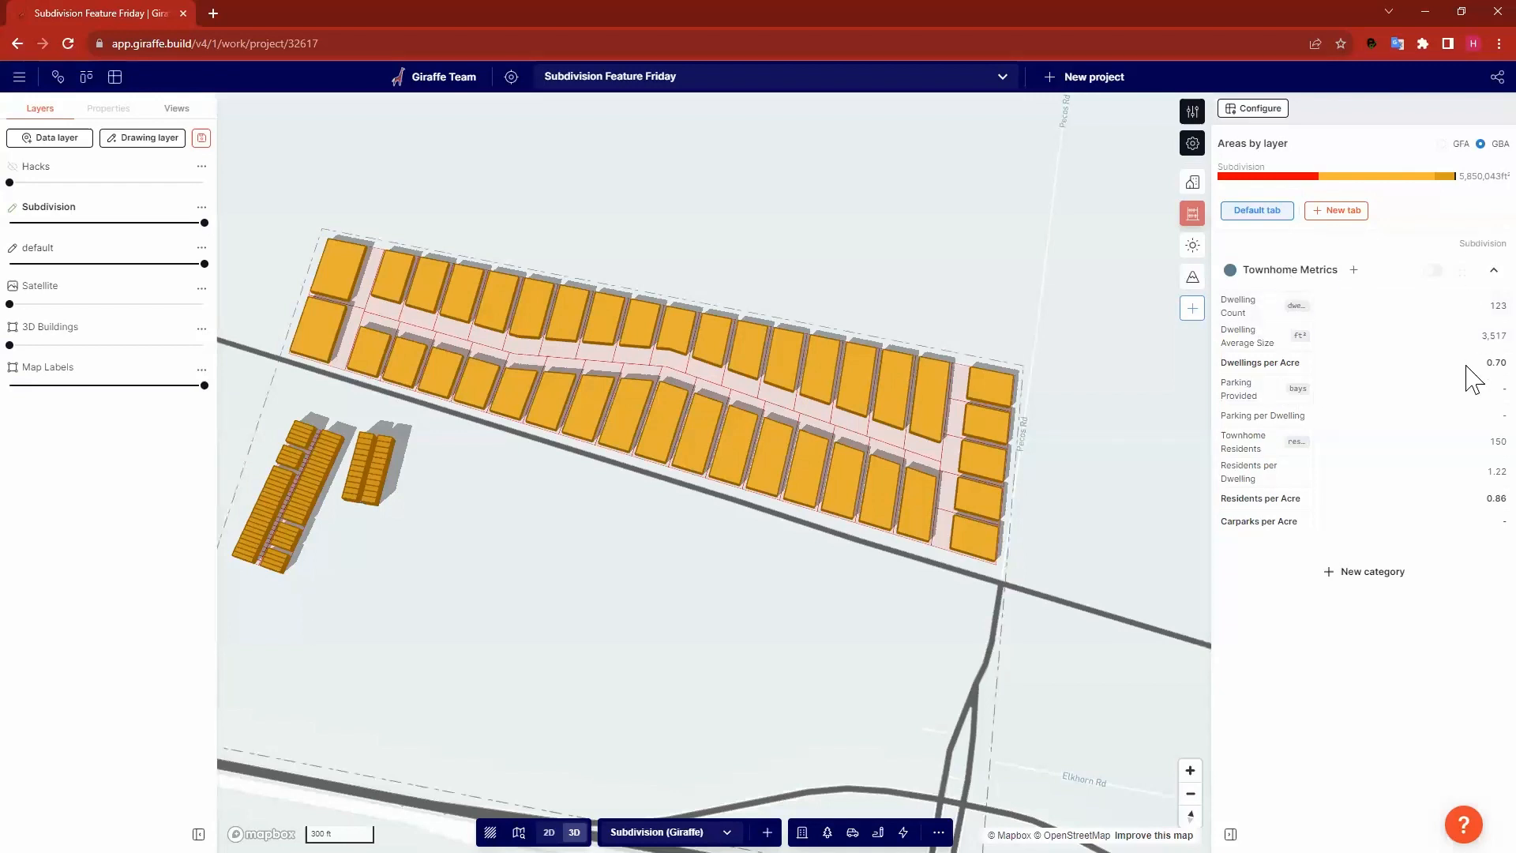
{"action": "left_click", "coordinate": [1237, 305]}
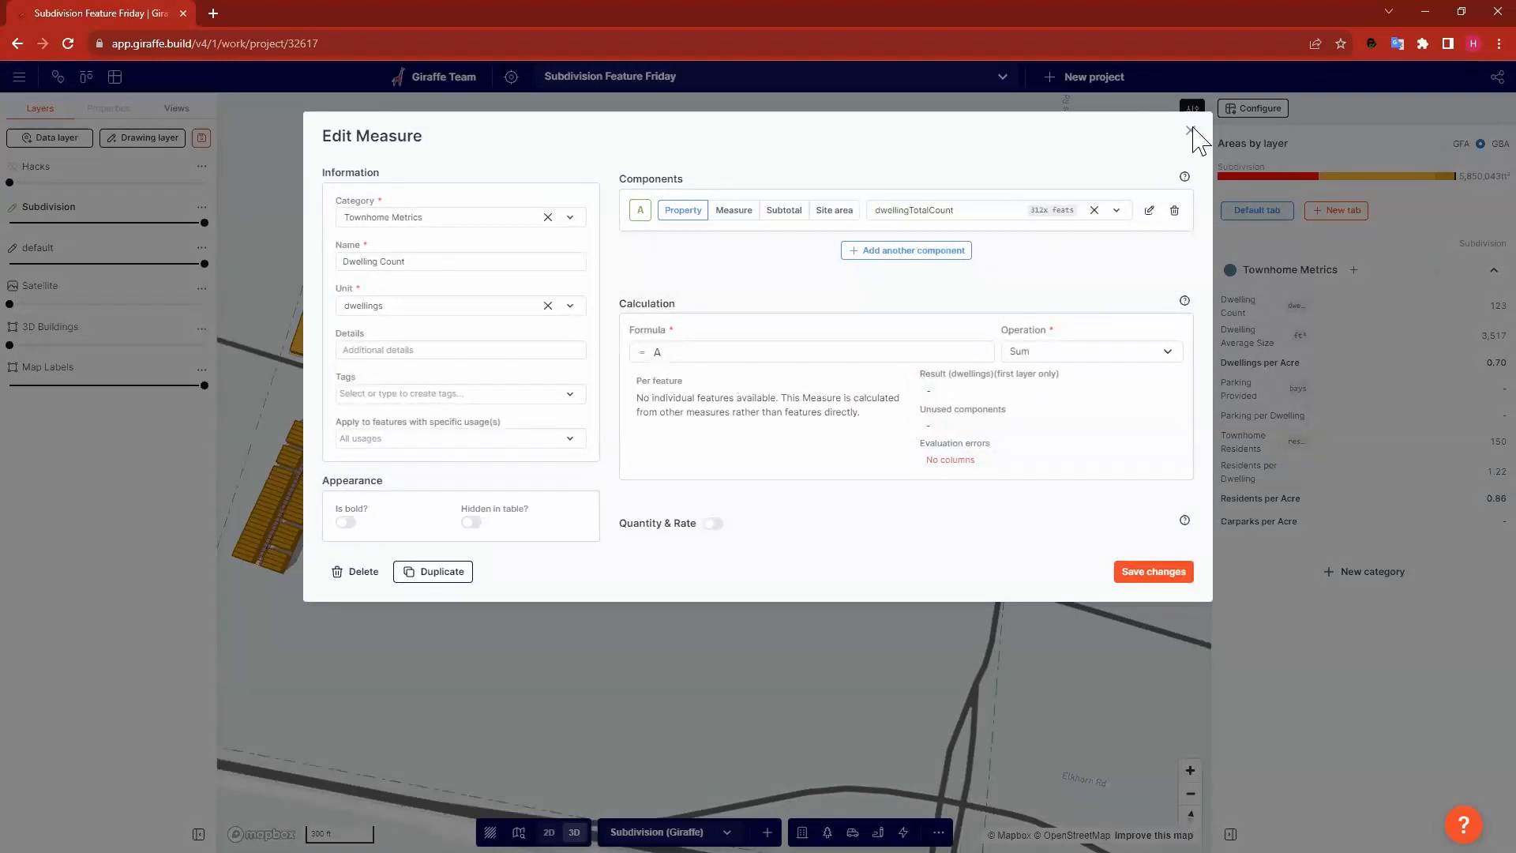
{"action": "left_click", "coordinate": [1235, 319]}
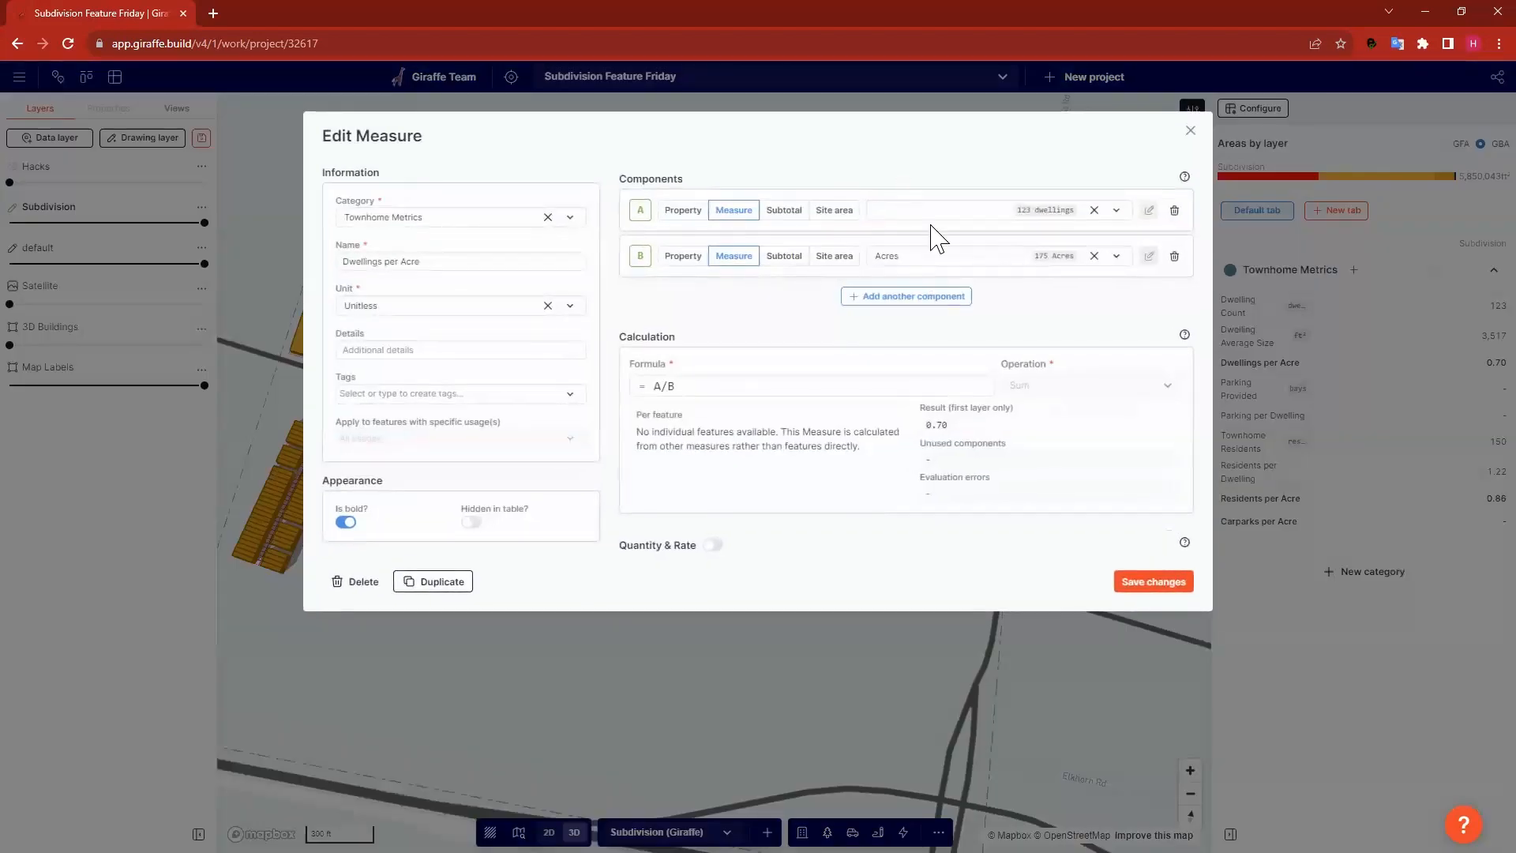
{"action": "left_click", "coordinate": [1190, 130]}
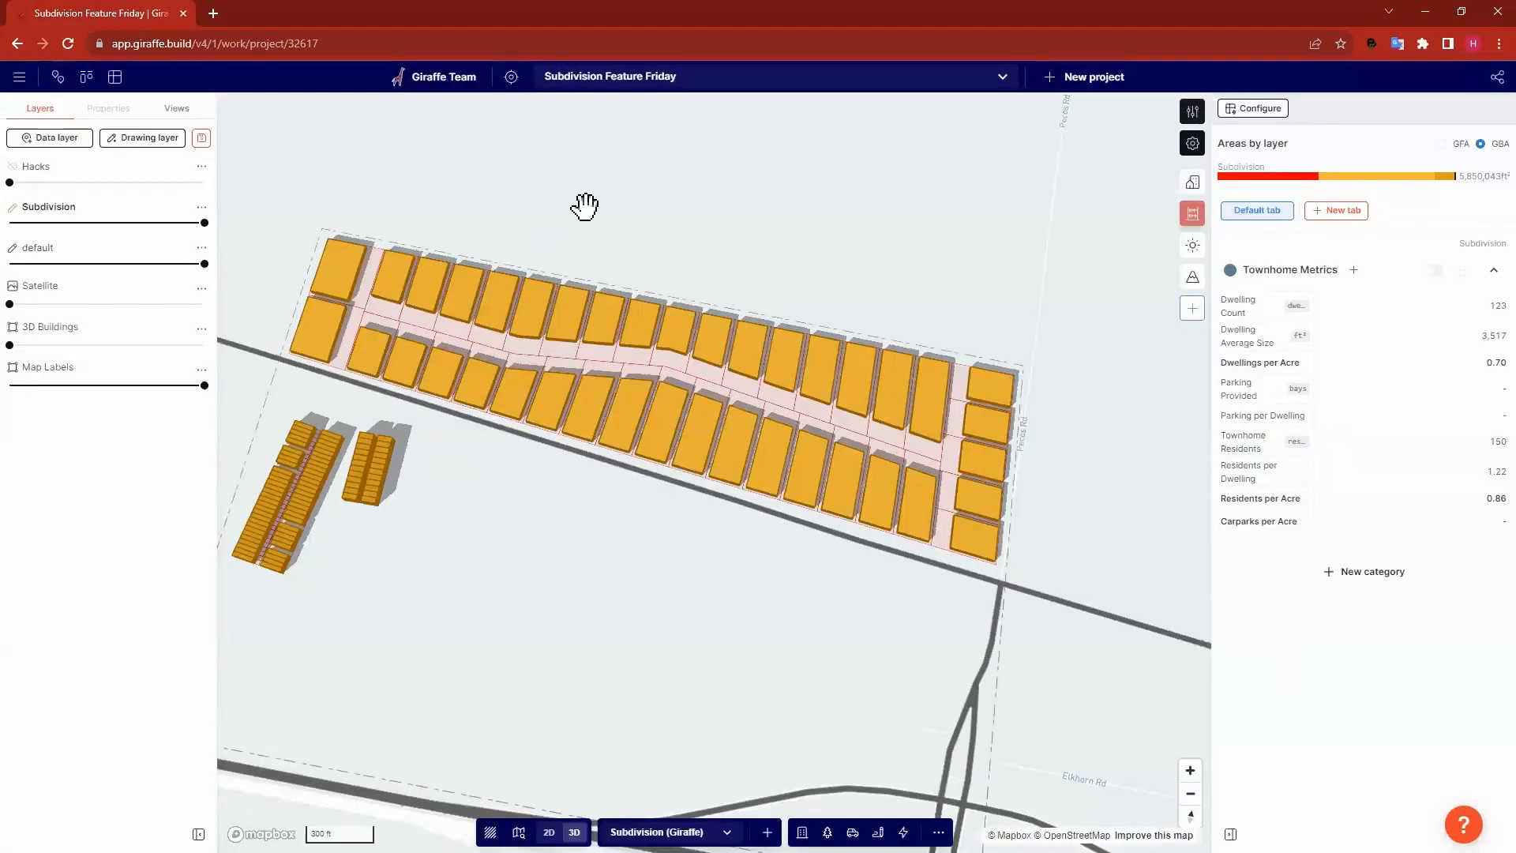
Set the Hacks layer to 100% opacity and reduce the Subdivision layer to 1%.
{"action": "left_click_drag", "start_coordinate": [589, 207], "coordinate": [637, 196]}
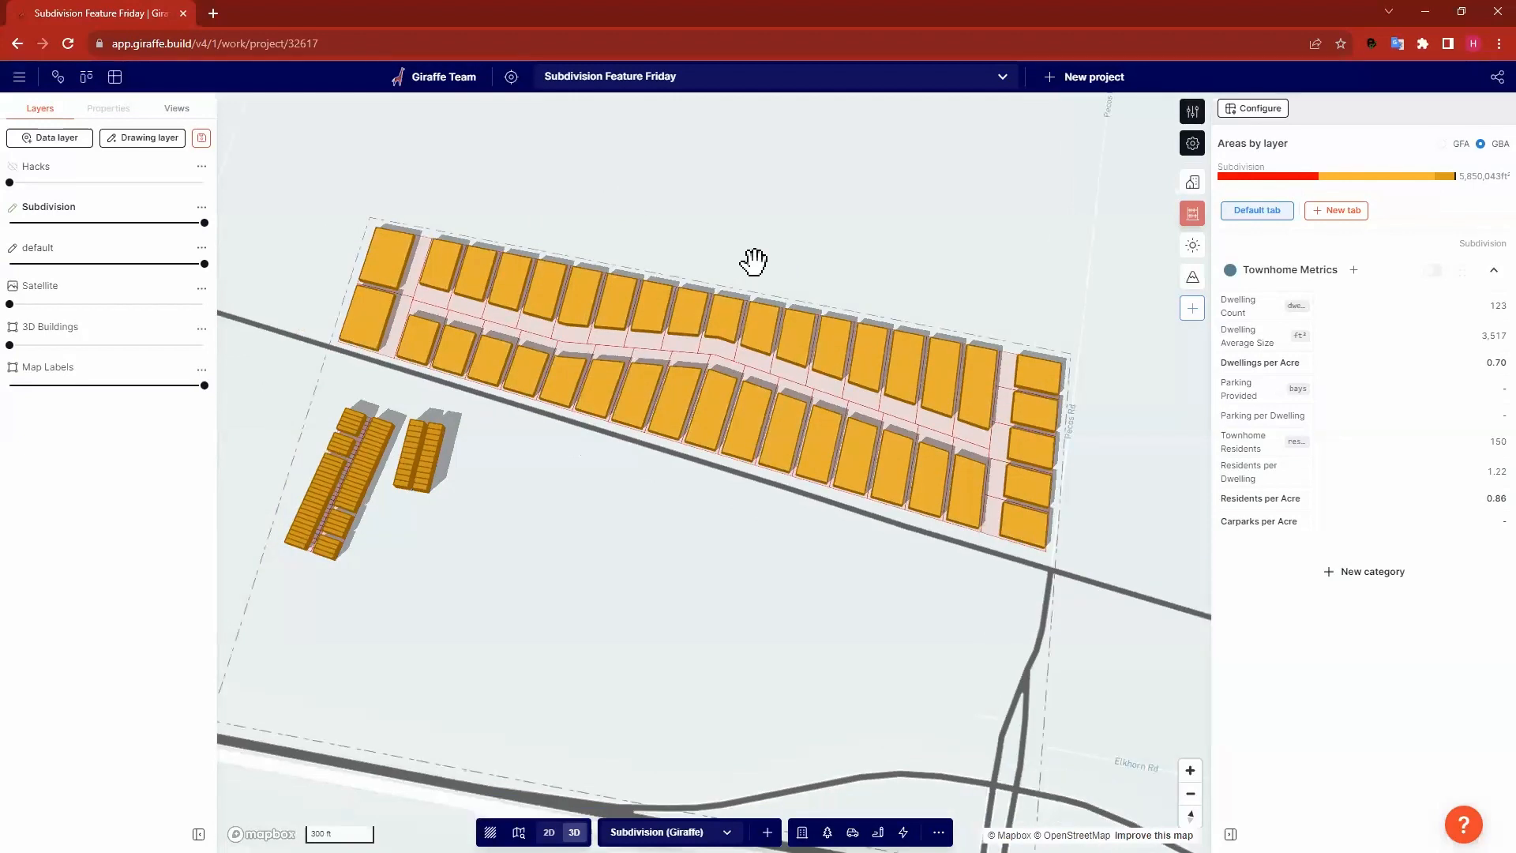
{"action": "scroll", "coordinate": [753, 261], "scroll_direction": "down", "scroll_amount": 3}
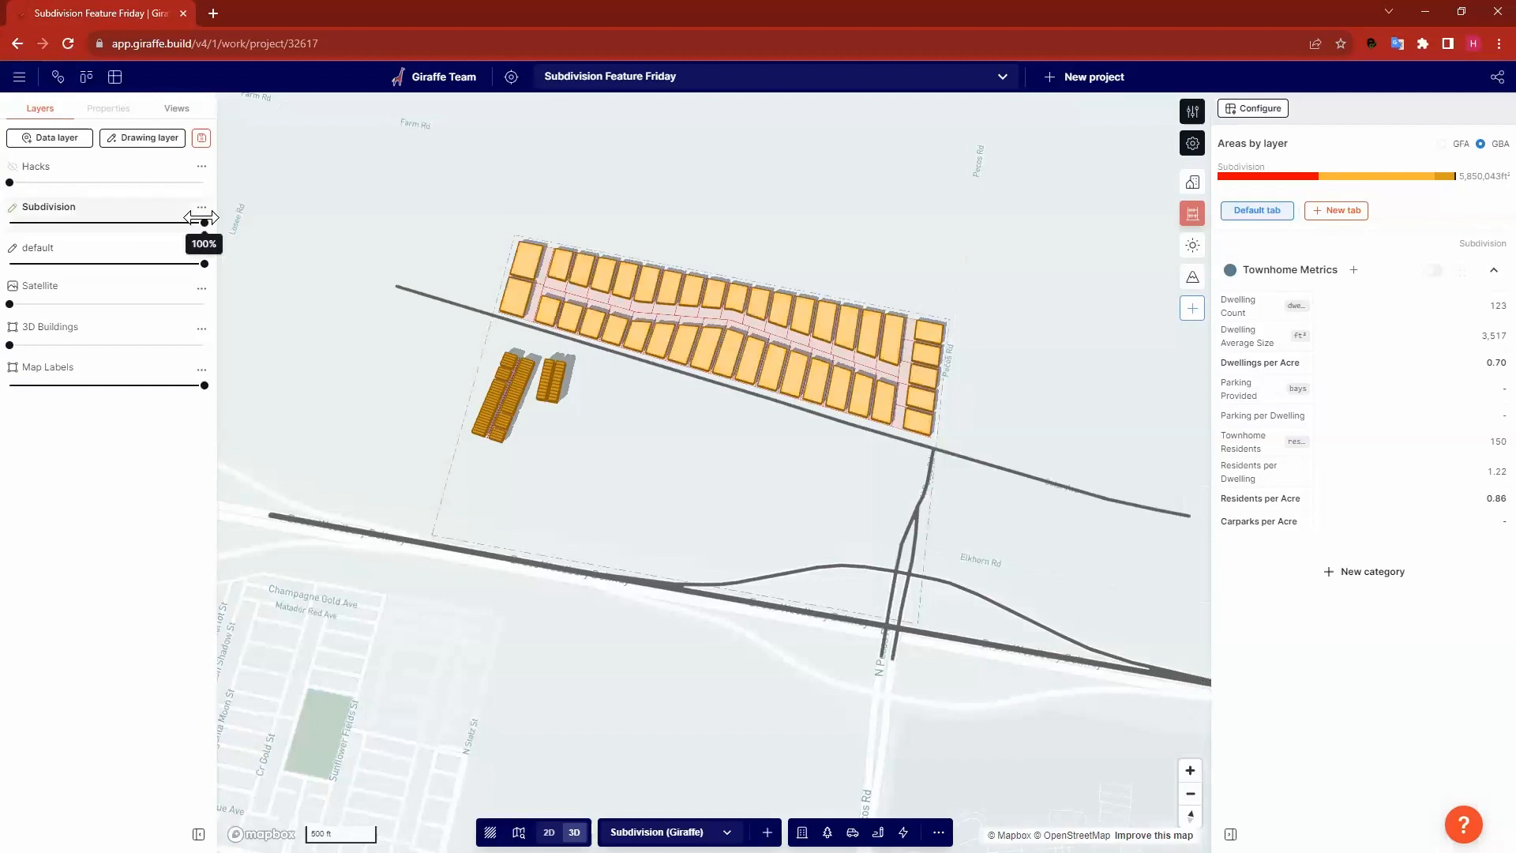
{"action": "mouse_move", "coordinate": [27, 217]}
{"action": "left_mouse_down"}
{"action": "mouse_move", "coordinate": [9, 223]}
{"action": "mouse_move", "coordinate": [363, 183]}
{"action": "left_mouse_up"}
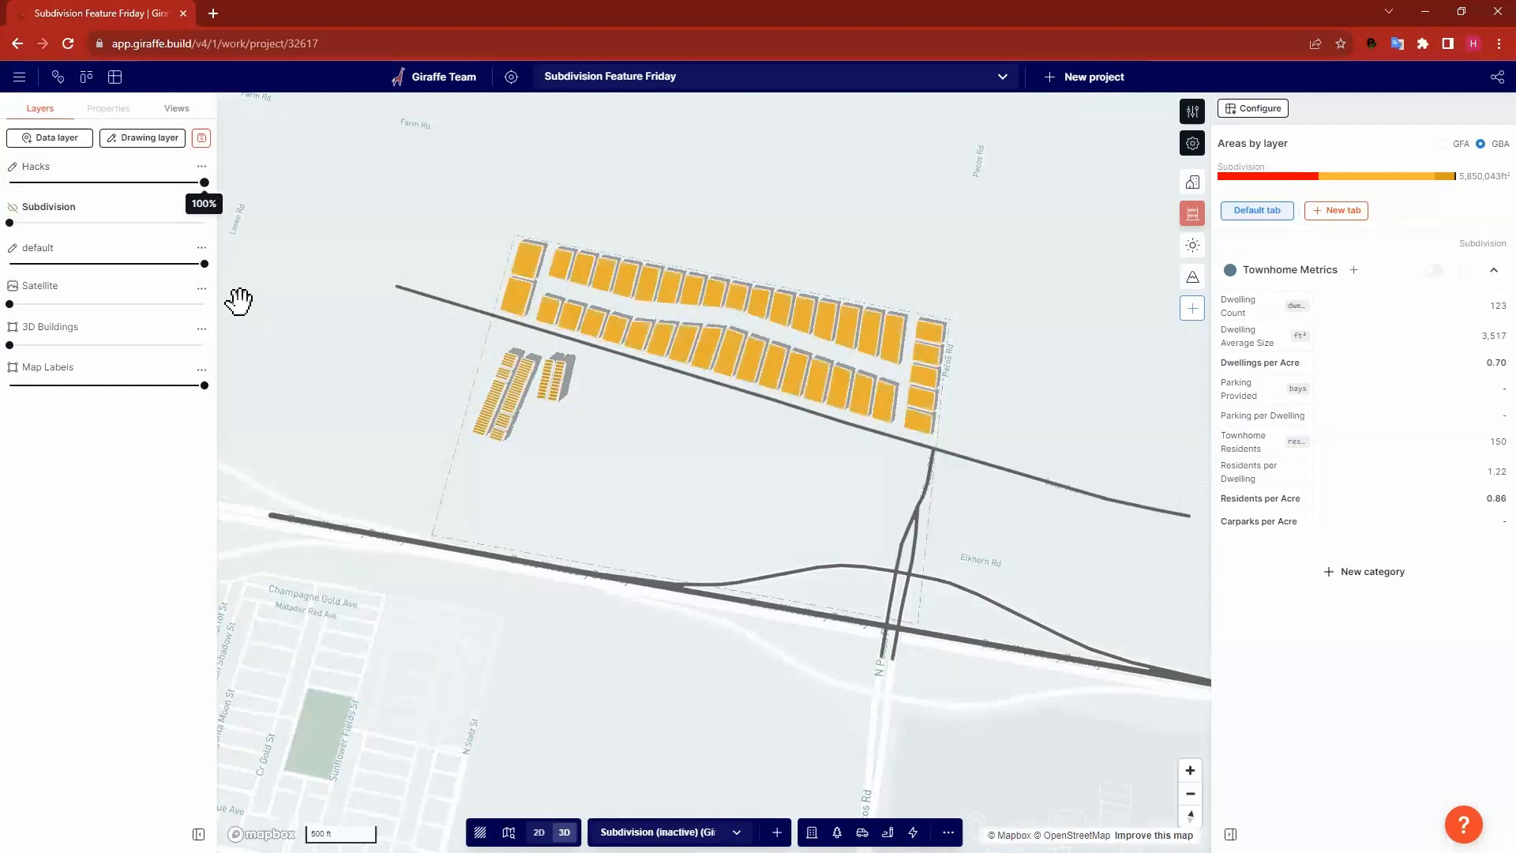
{"action": "left_click", "coordinate": [12, 223]}
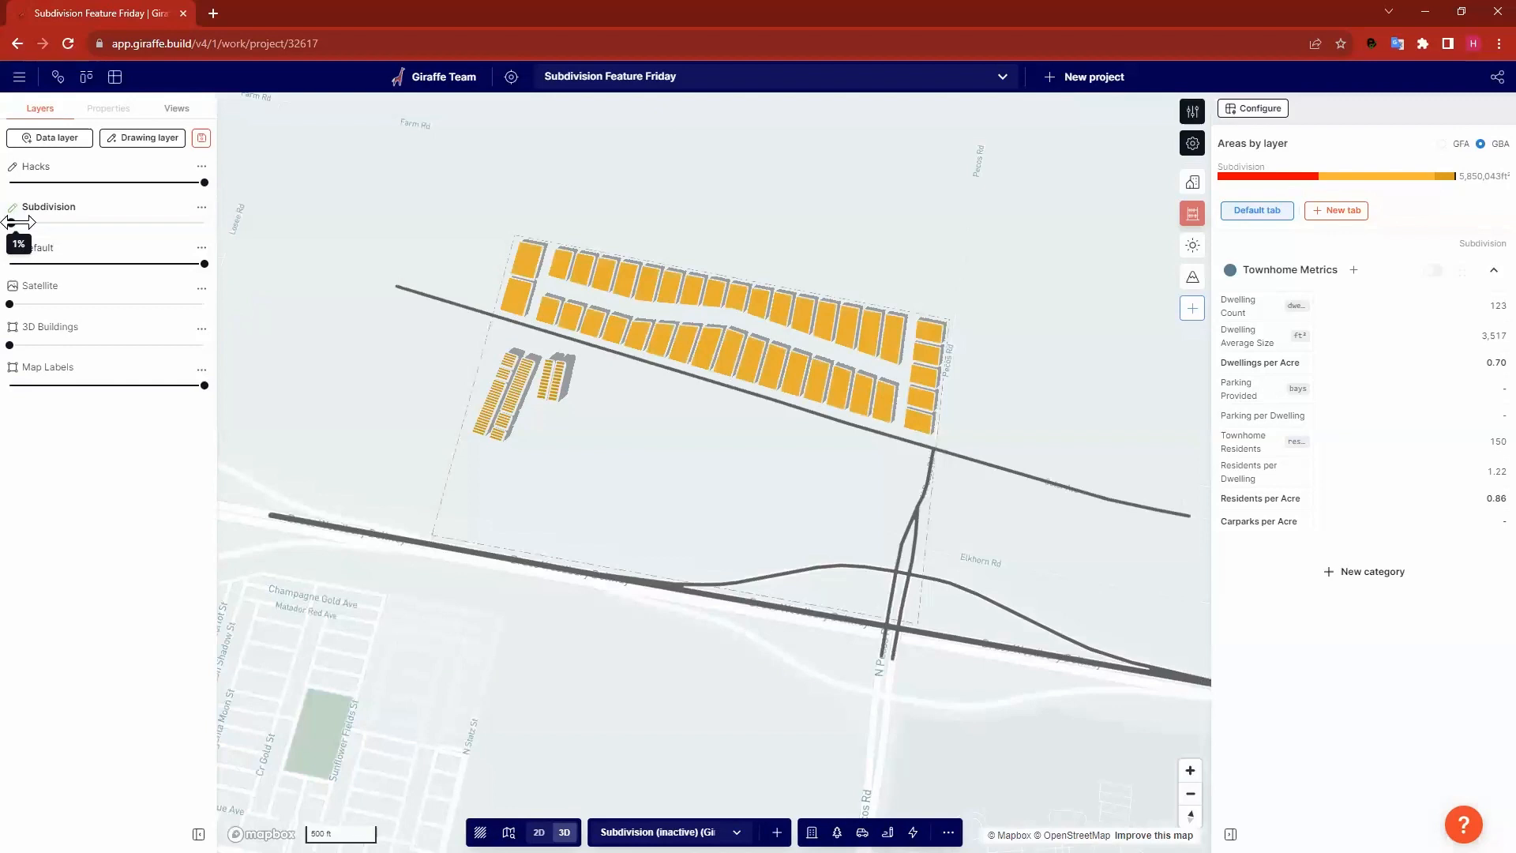